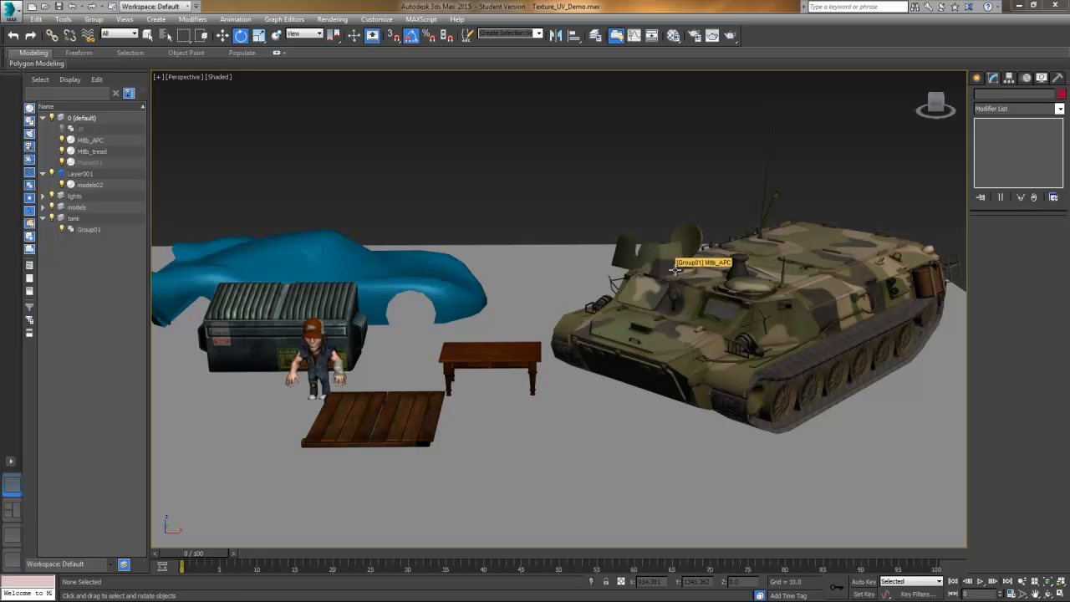
Step: Examine the textured dumpster and its warning decals up close from several angles
middle_click_drag(607, 322, 632, 326)
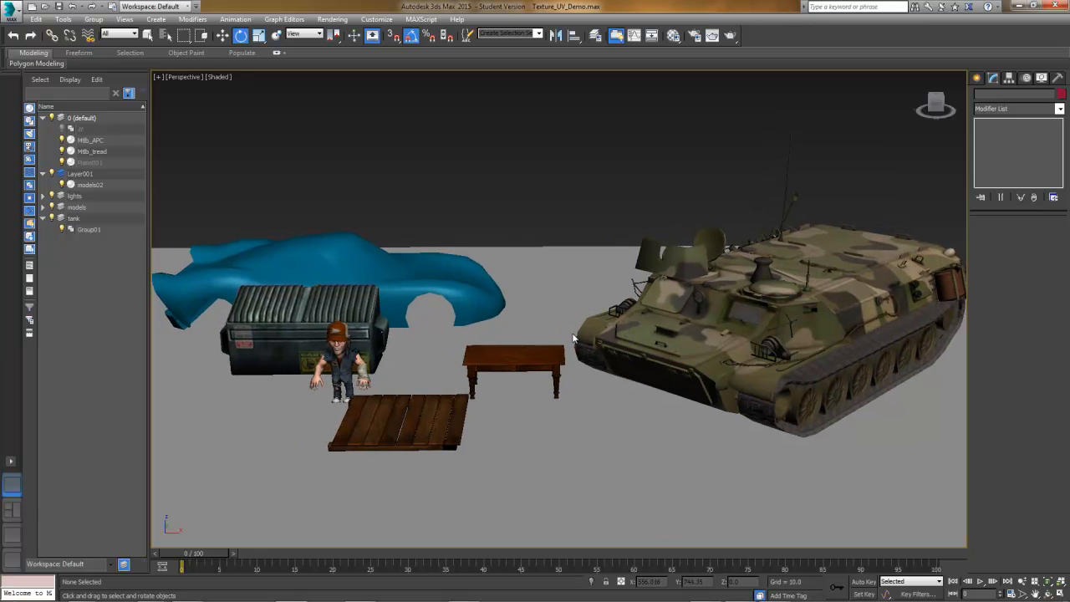
middle_click_drag(539, 333, 612, 288, "alt")
scroll(560, 322, "up", 5)
left_click(420, 308)
middle_click_drag(554, 324, 581, 319, "alt")
scroll(484, 307, "up", 3)
middle_click_drag(484, 307, 573, 197, "alt")
left_click(585, 158)
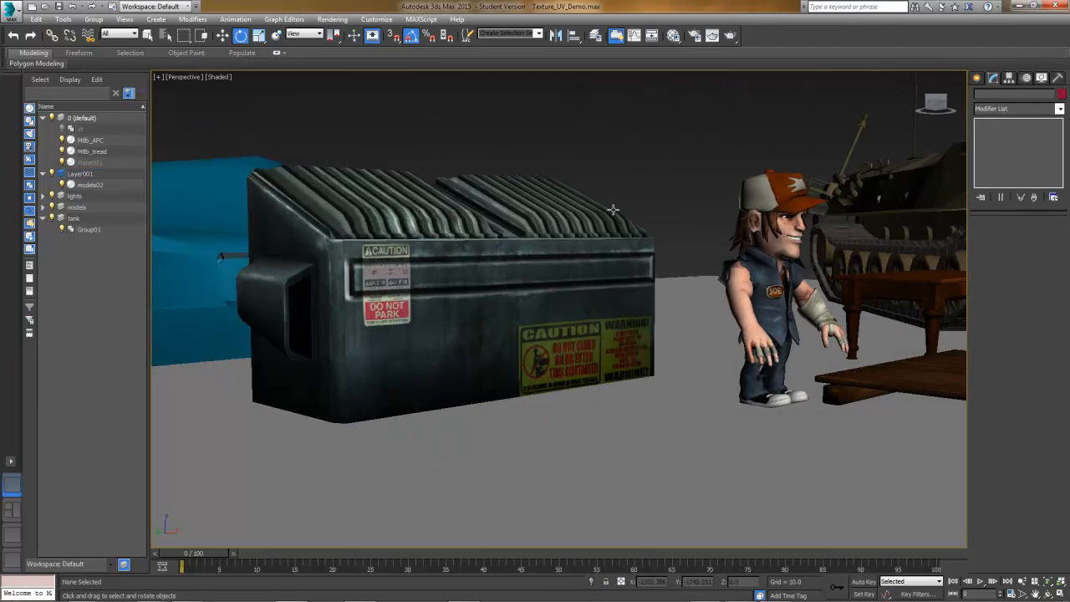
middle_click_drag(585, 158, 605, 247, "alt")
Step: Examine the textures on the cartoon character's face, vest and bandaged arm up close
left_click(695, 248)
middle_click_drag(694, 248, 643, 317, "alt")
scroll(628, 318, "up", 5)
left_click(706, 210)
scroll(546, 287, "down", 5)
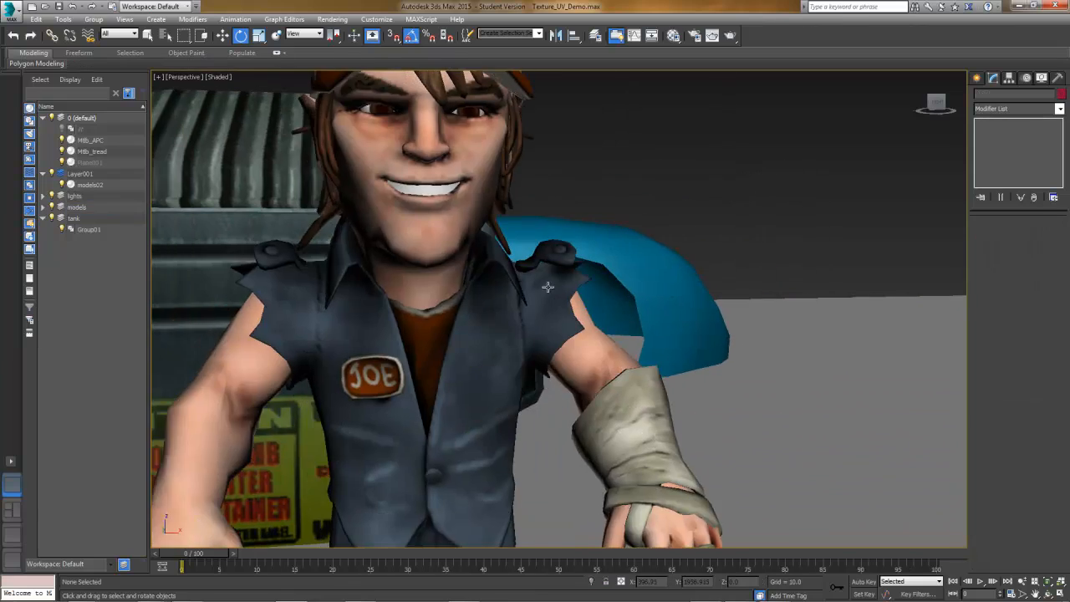
middle_click_drag(546, 287, 524, 301, "alt")
left_click(452, 297)
middle_click_drag(451, 297, 623, 297)
middle_click_drag(623, 297, 684, 308, "alt")
left_click(739, 149)
Step: Examine the wood textures on the plank platform and the table from several angles
middle_click_drag(726, 245, 778, 238, "alt")
middle_click_drag(869, 193, 691, 294)
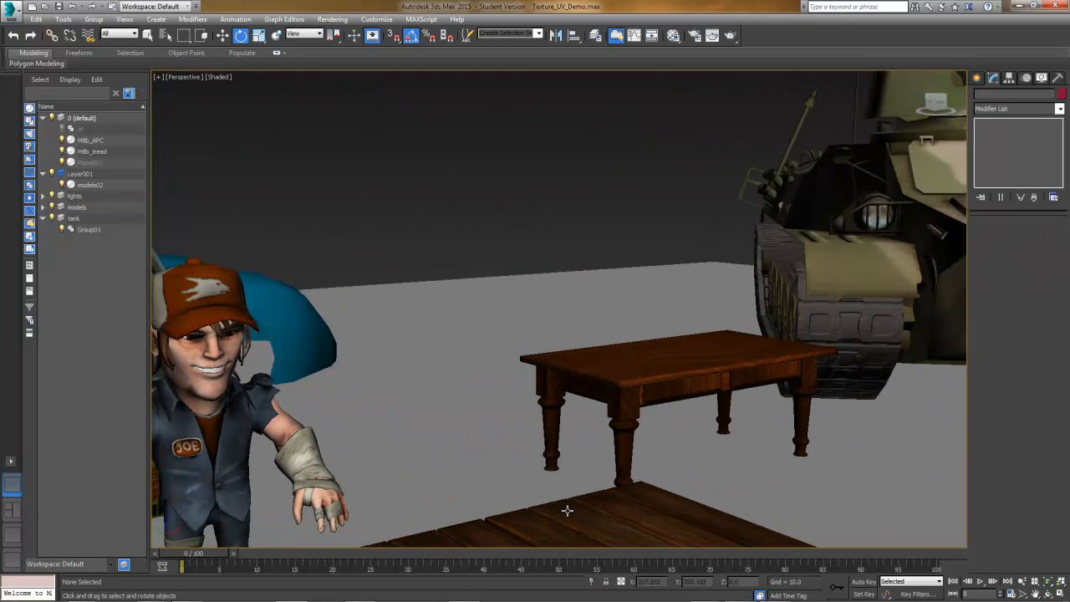
left_click(566, 506)
key("z")
middle_click_drag(576, 456, 547, 522, "alt")
middle_click_drag(544, 407, 520, 418, "alt")
middle_click_drag(520, 418, 619, 401)
scroll(593, 409, "up", 5)
scroll(618, 416, "down", 3)
scroll(618, 415, "down", 10)
left_click(549, 208)
middle_click_drag(550, 208, 451, 376, "alt")
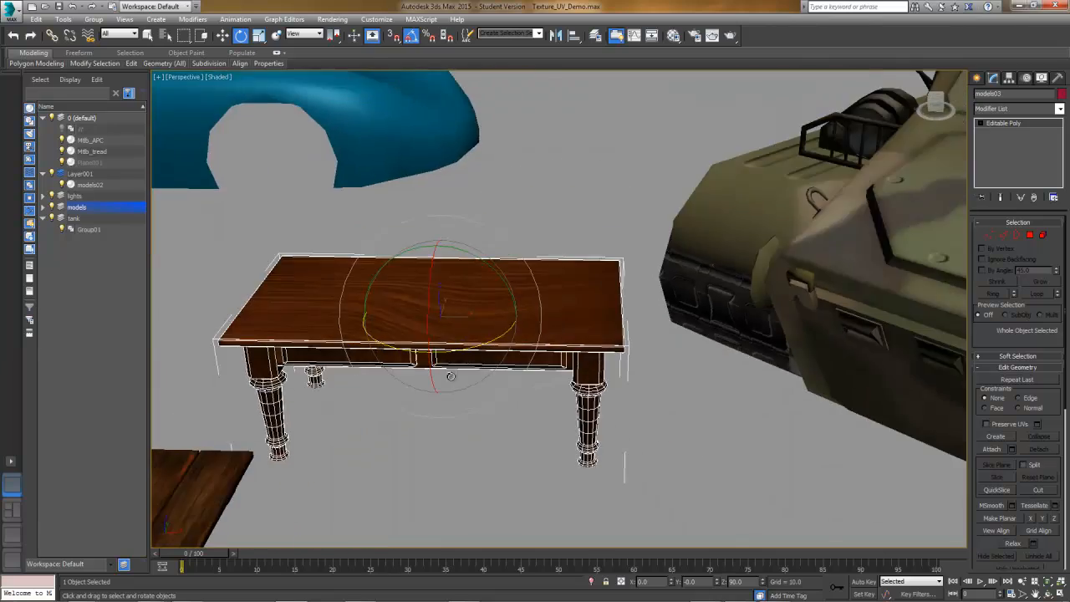
Step: Examine the camouflage-textured tank group with its wireframe, then clear the selection
scroll(452, 377, "down", 5)
middle_click_drag(619, 385, 492, 384)
left_click(585, 368)
middle_click_drag(647, 368, 584, 382, "alt")
middle_click_drag(584, 382, 572, 316, "alt")
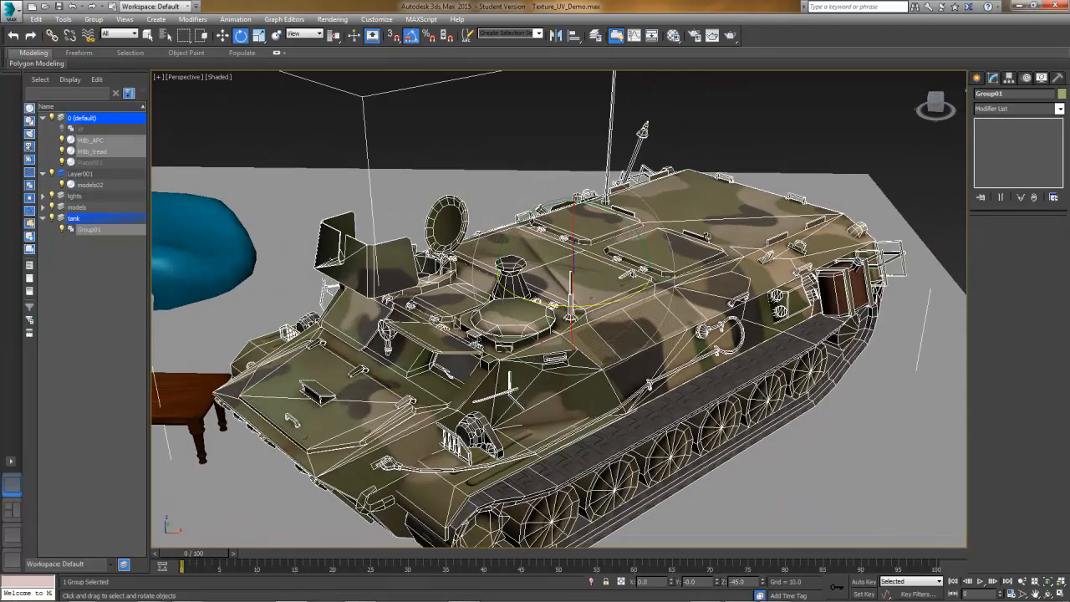
left_click(739, 143)
Step: Select the dumpster and add an Unwrap UVW modifier to it
middle_click_drag(343, 373, 485, 365)
scroll(475, 363, "down", 5)
left_click(459, 337)
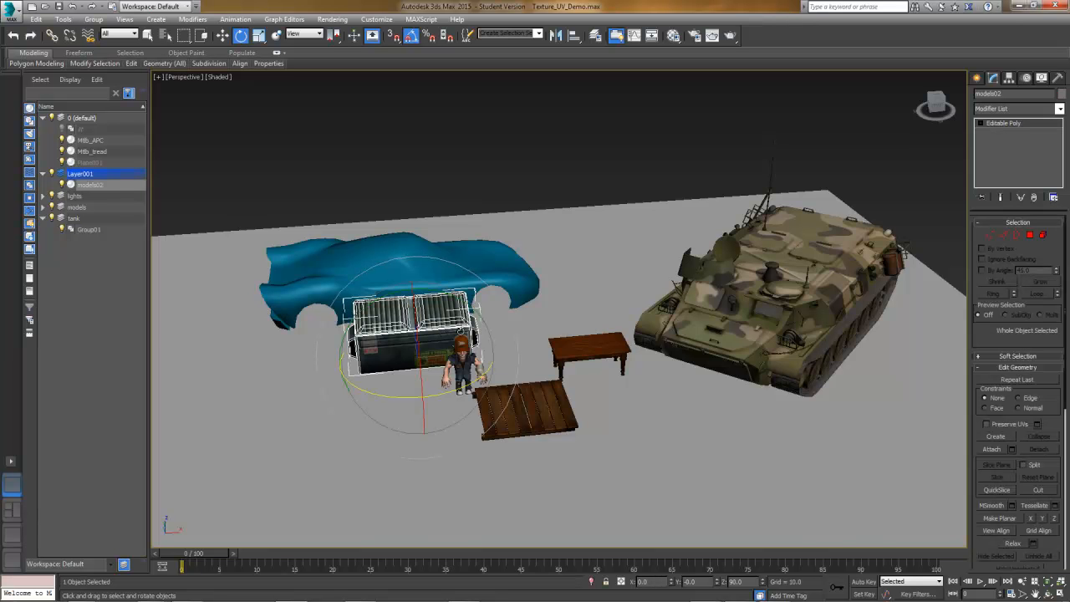
key("z")
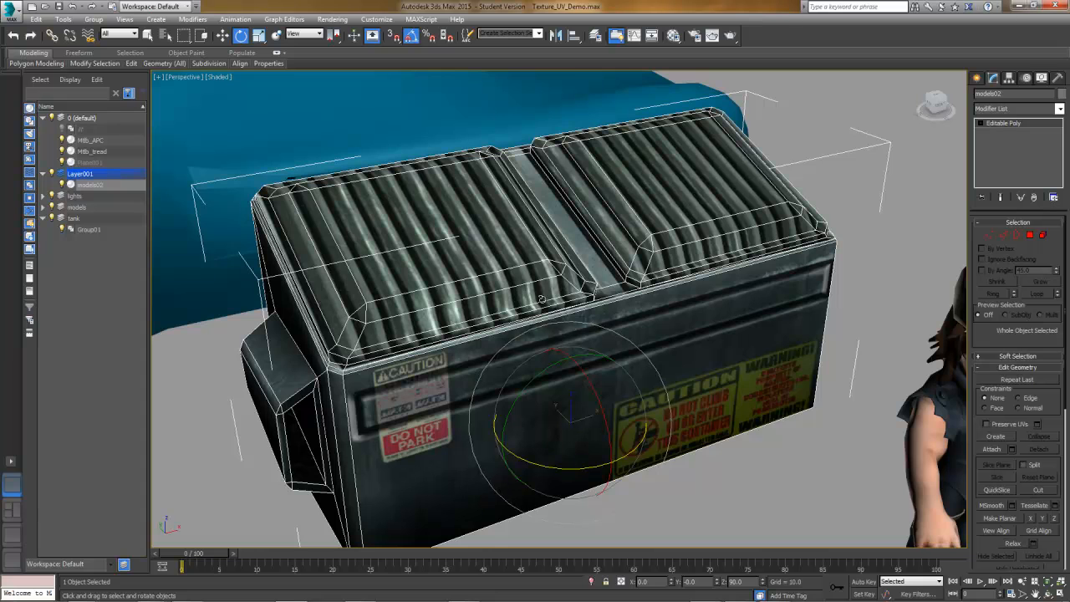
left_click(1060, 109)
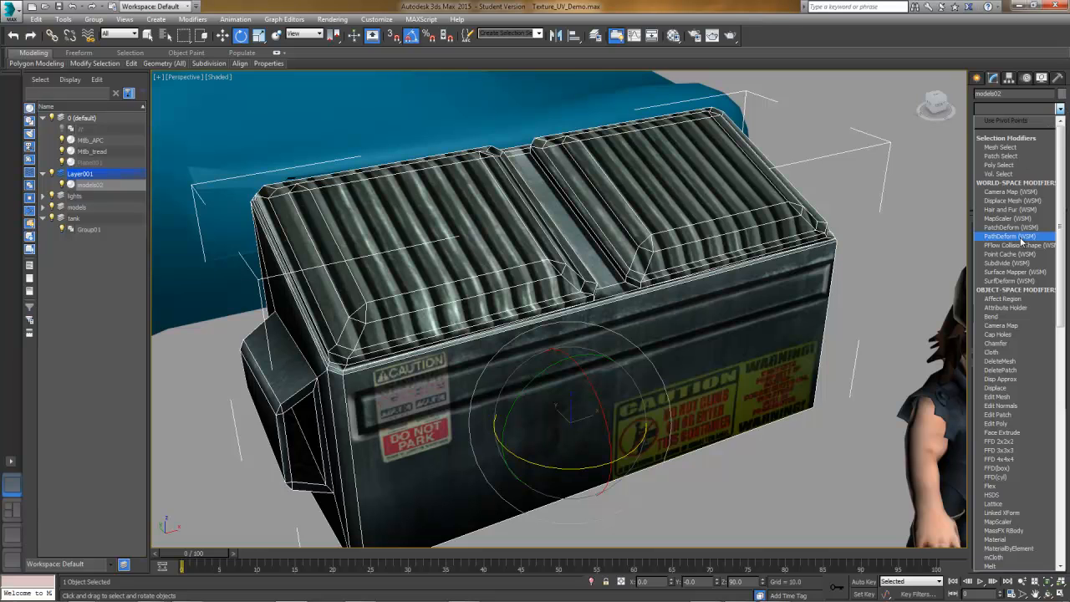
key("u")
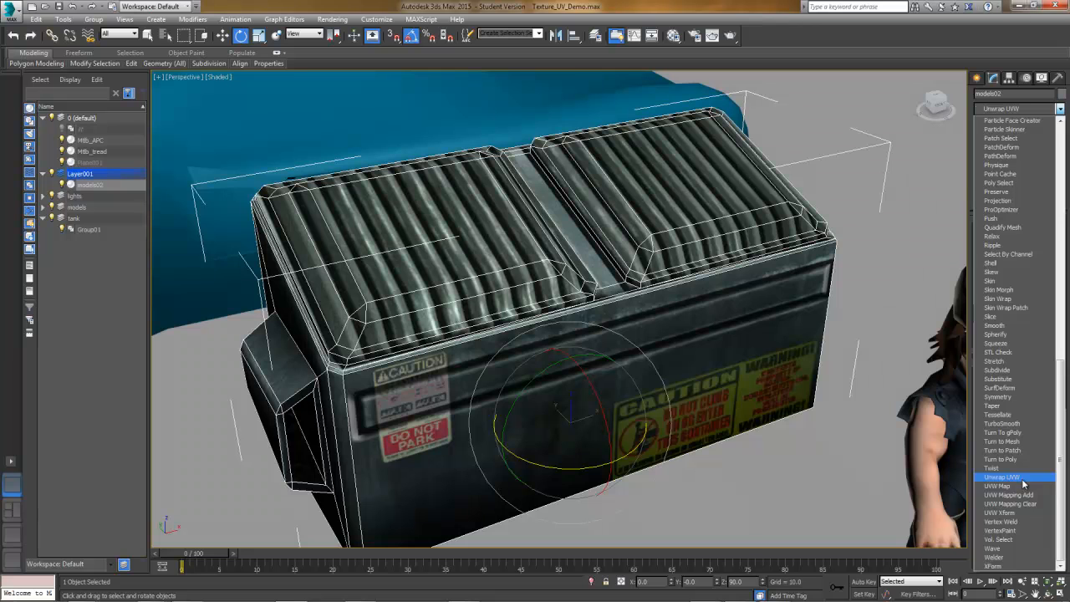
left_click(1003, 476)
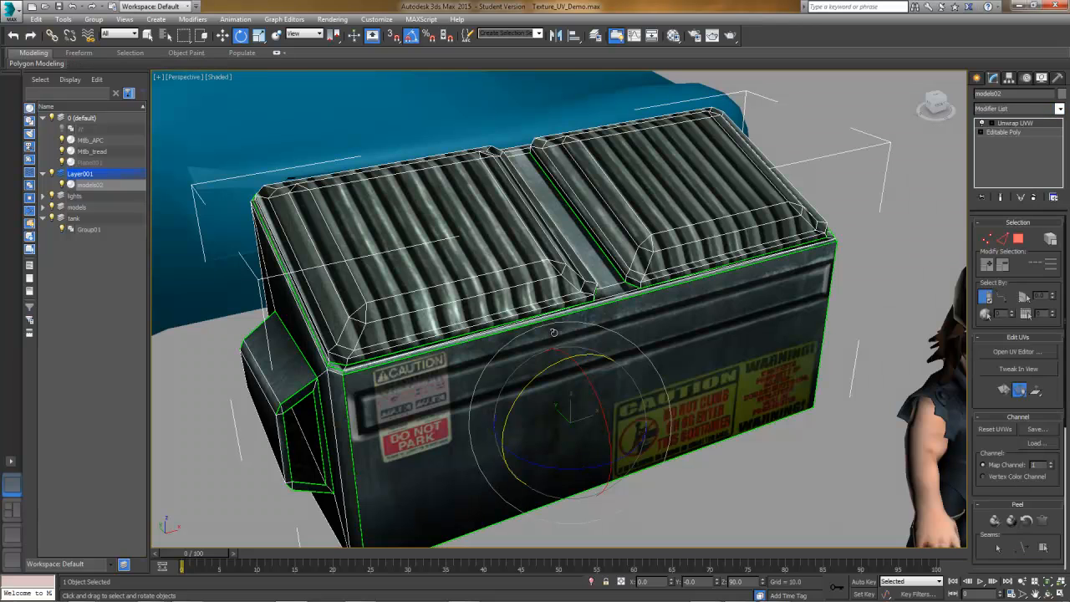
Step: Open the dumpster's UVs in the UV editor and arrange the editor so the model stays visible beside it
left_click(1033, 352)
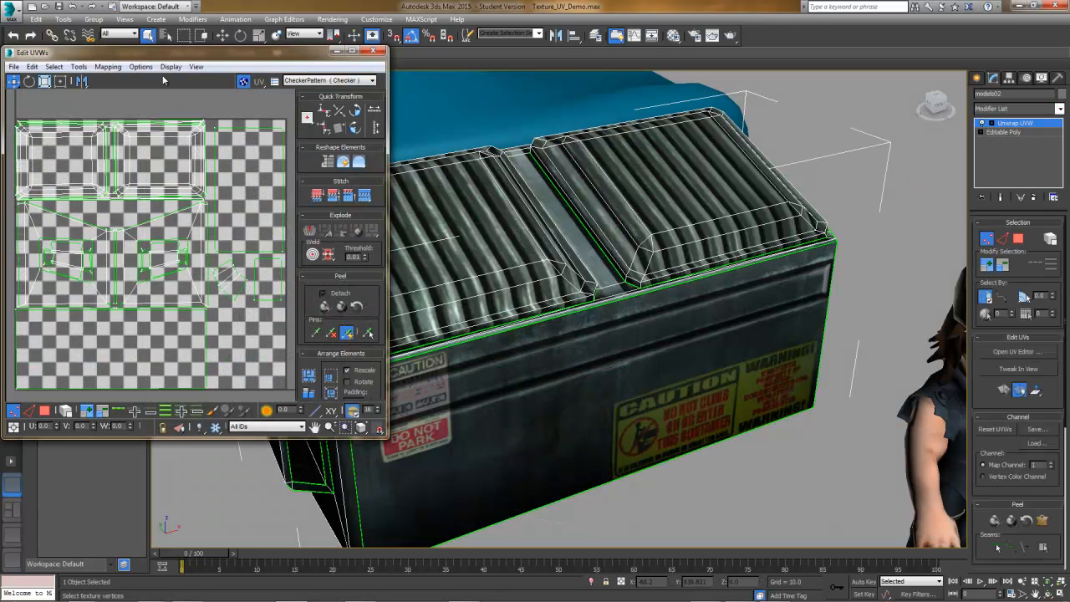
left_click_drag(227, 61, 838, 74)
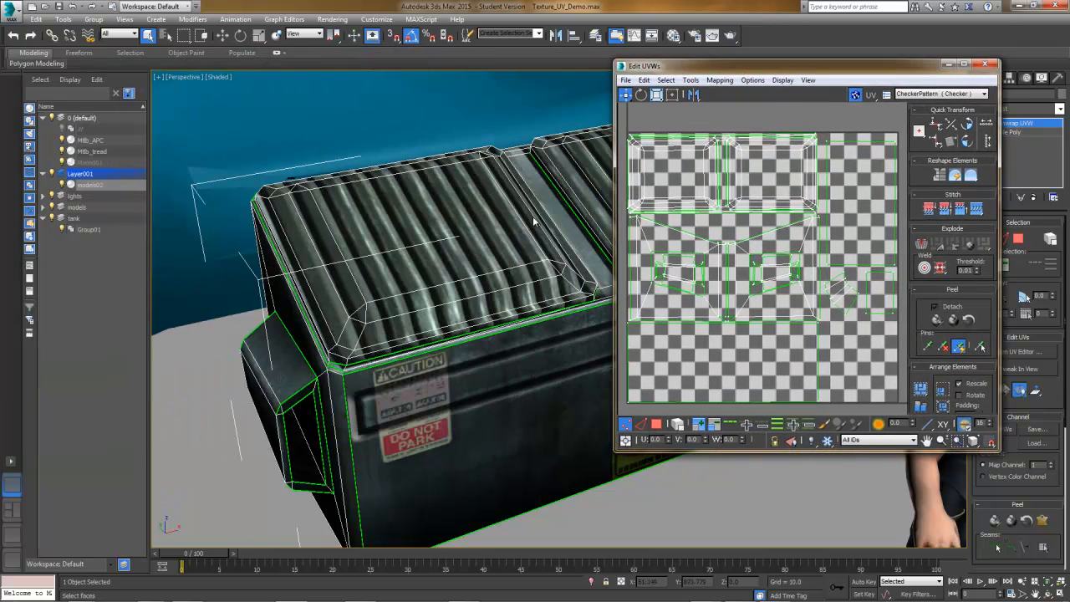
middle_click_drag(566, 209, 525, 210)
middle_click_drag(592, 220, 550, 209)
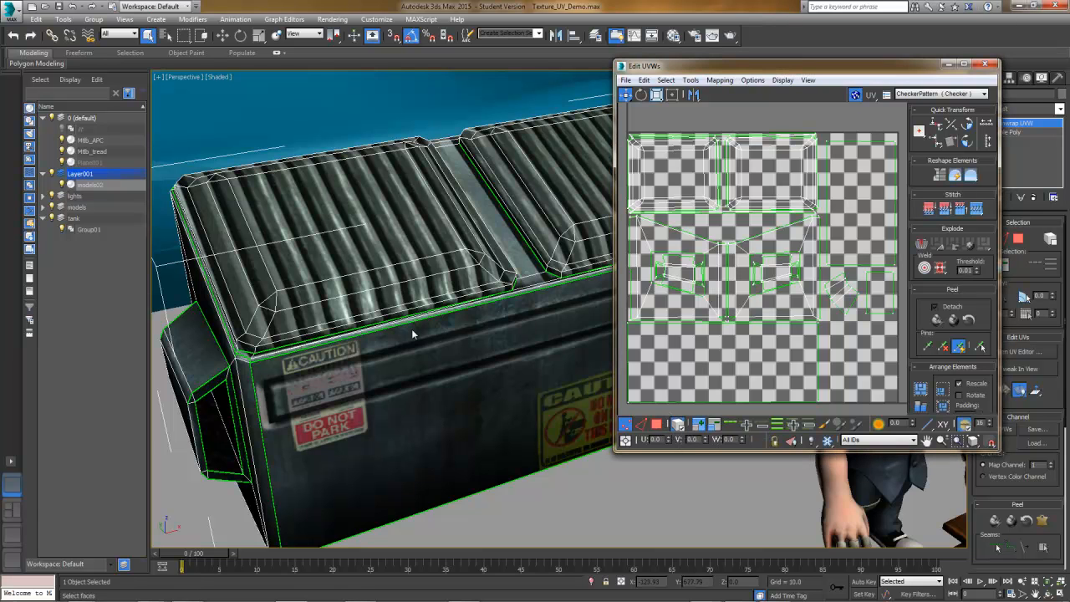
middle_click_drag(413, 332, 395, 330)
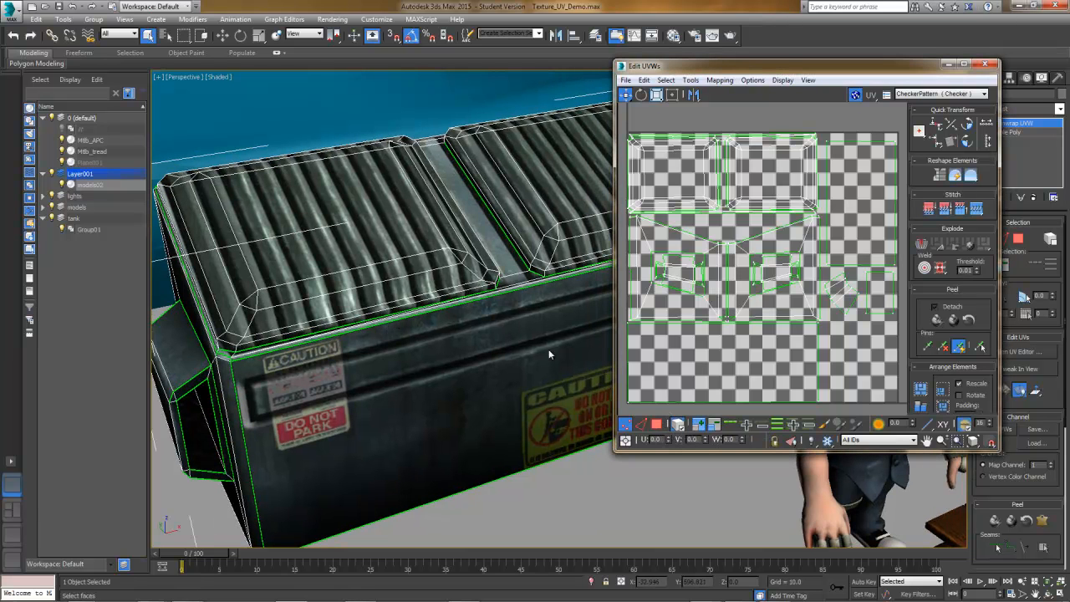
Step: Switch the UV editor to polygon selection and select the dumpster's large front face
left_click(657, 424)
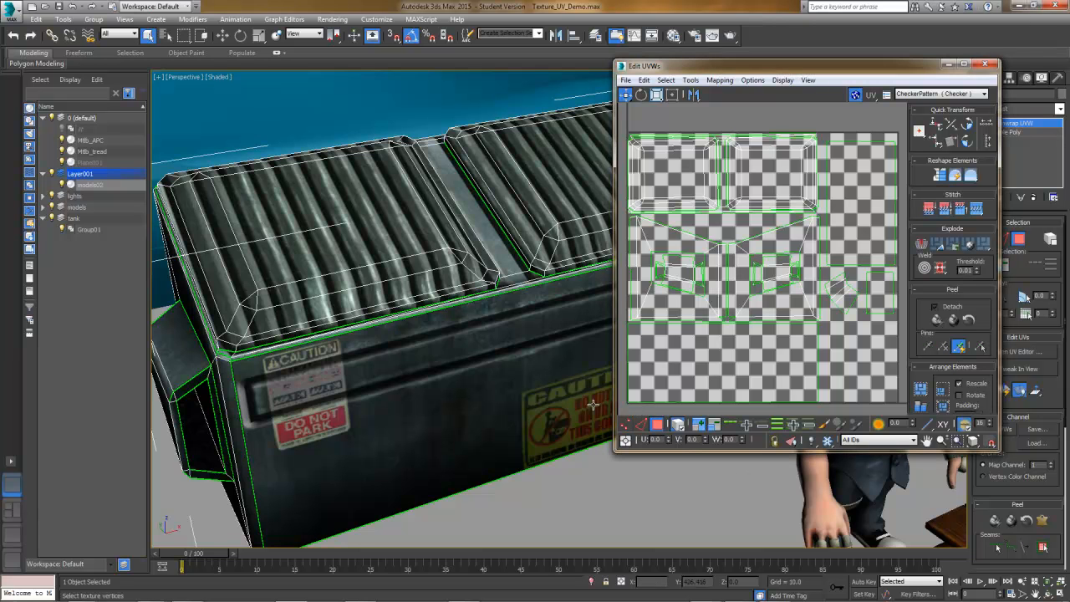
left_click(497, 390)
middle_click_drag(456, 399, 429, 396, "alt")
middle_click_drag(737, 359, 675, 368)
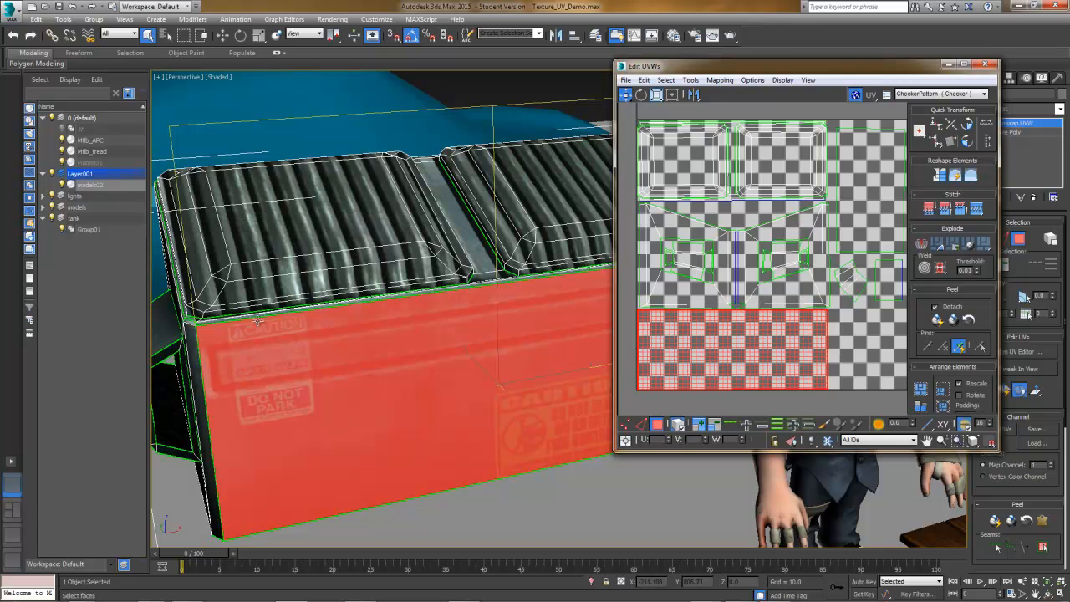
Step: Select the large top face of one dumpster lid and add its adjoining front and corner faces
left_click(306, 248)
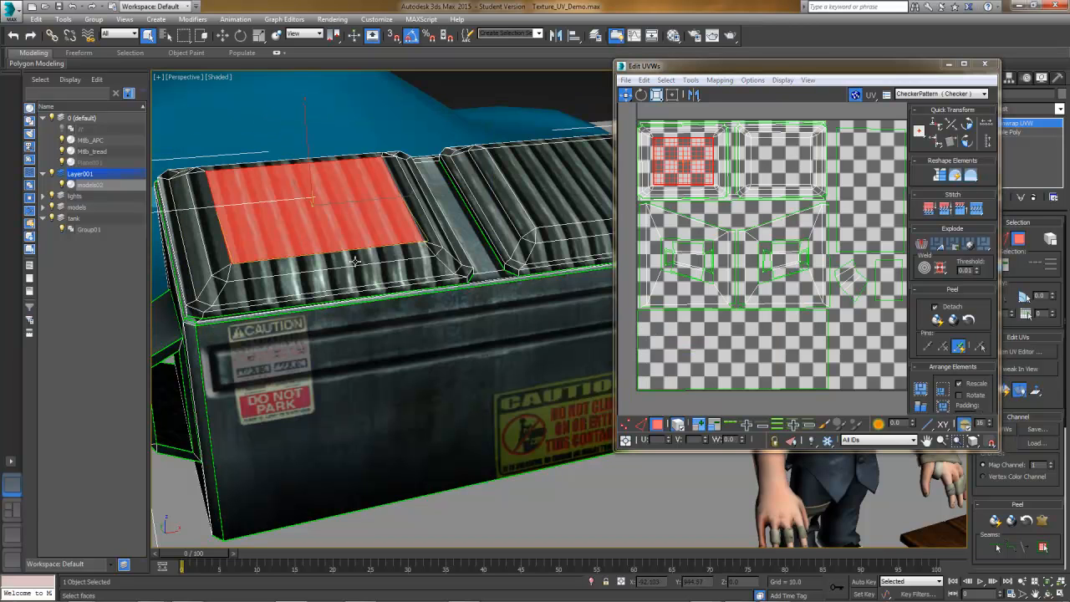
left_click(390, 271, "ctrl")
left_click(446, 263, "ctrl")
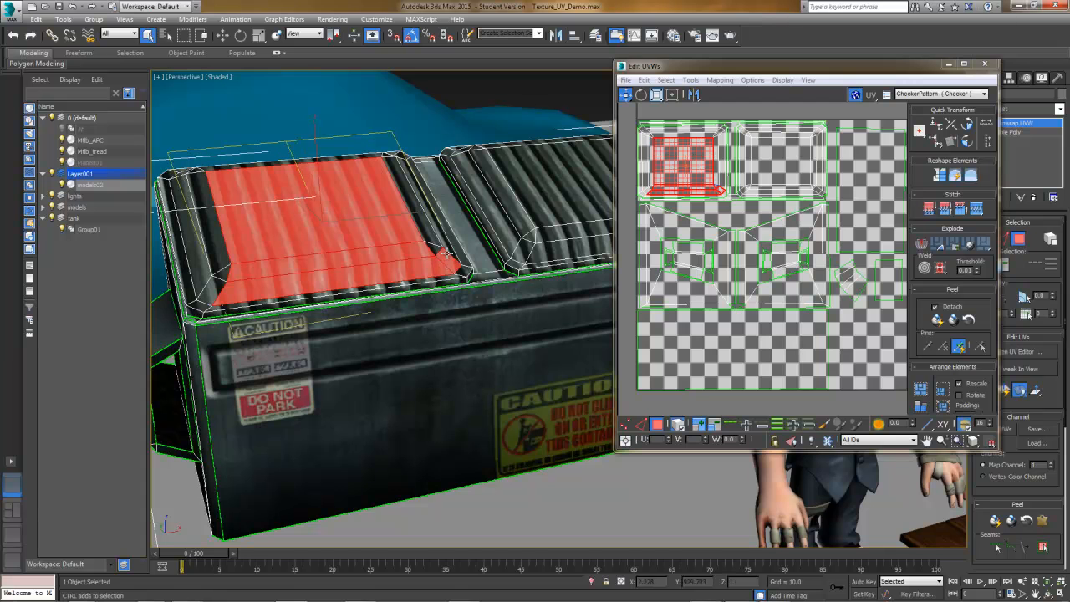
Step: Select the complete lid section in the UV layout to compare it with the model, then clear the selection
middle_click_drag(683, 201, 731, 278)
scroll(731, 270, "up", 2)
scroll(722, 227, "up", 2)
middle_click_drag(721, 227, 722, 217)
middle_click_drag(715, 363, 691, 311)
scroll(690, 311, "down", 2)
left_click(721, 301)
left_click(787, 227)
middle_click_drag(791, 302, 745, 261)
scroll(744, 258, "down", 2)
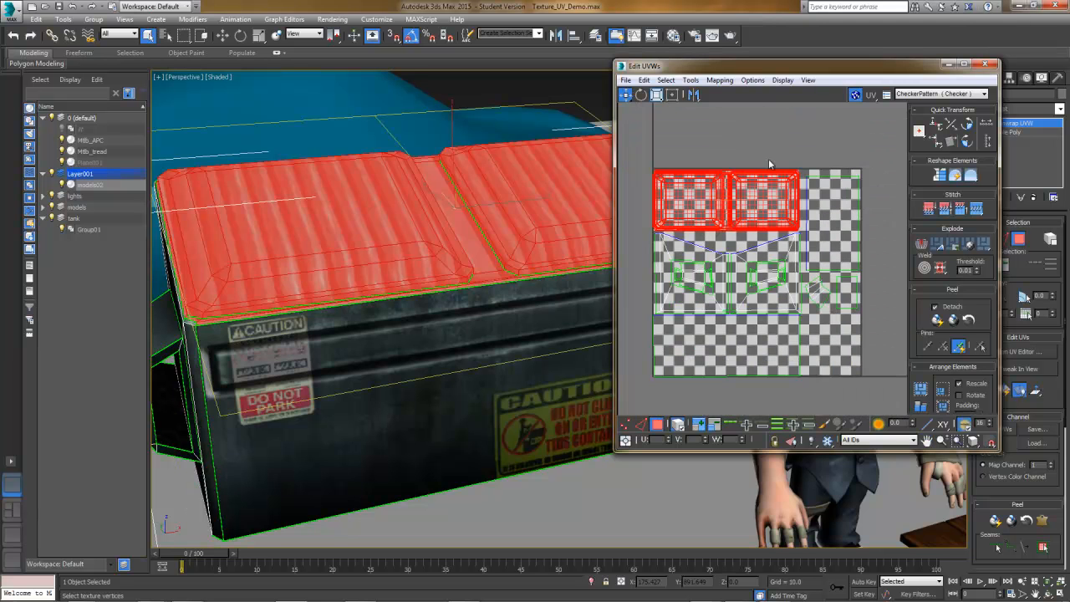
left_click(774, 144)
Step: Display Map #16 (UV_map.tif) as the background behind the dumpster's UV layout
left_click(984, 95)
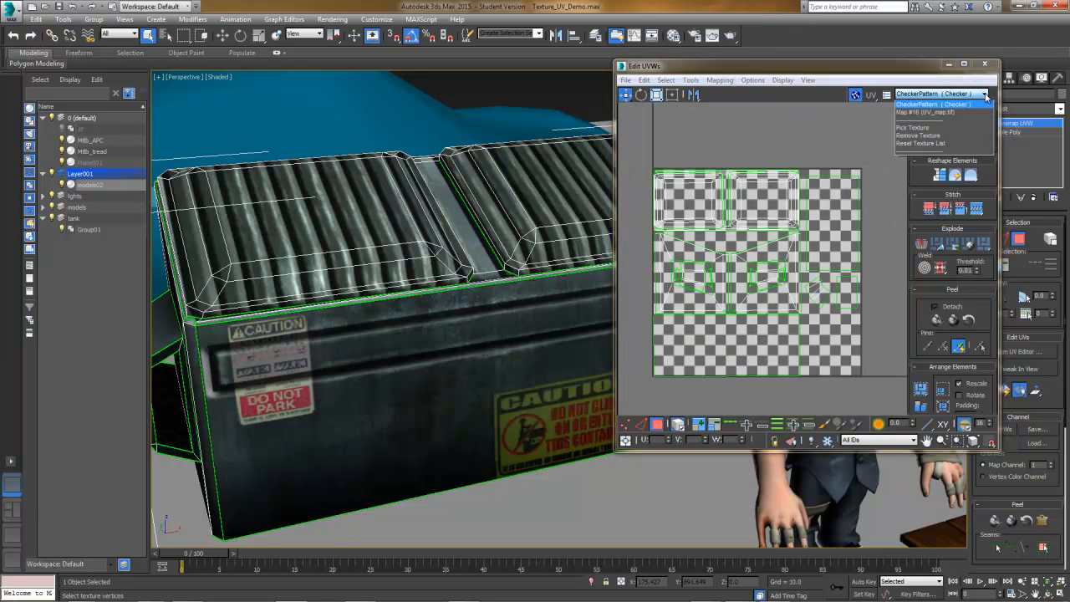
left_click(979, 113)
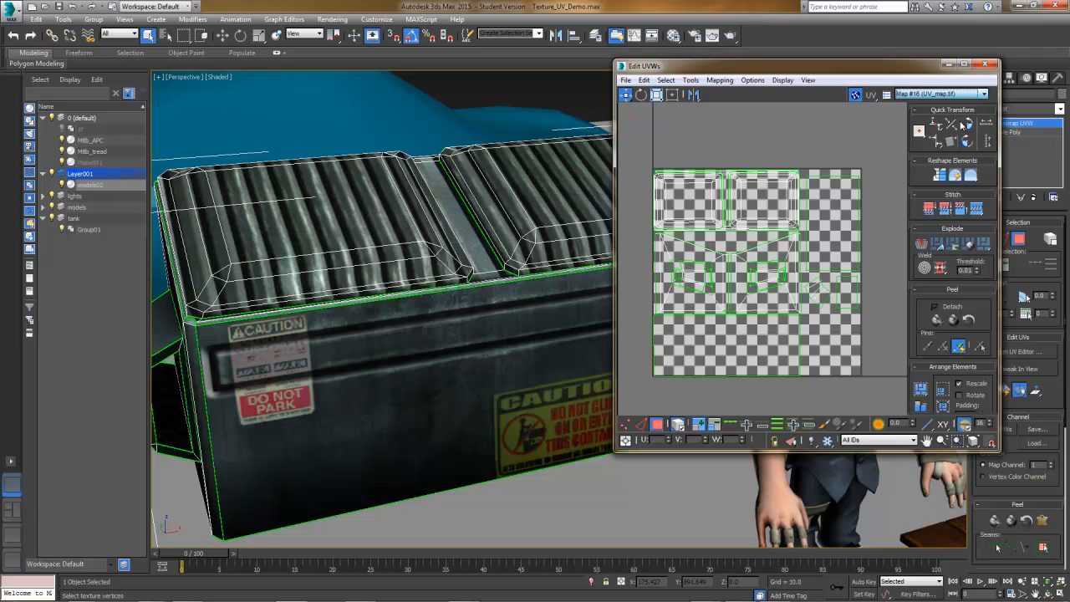
middle_click_drag(761, 241, 744, 224)
scroll(746, 226, "up", 4)
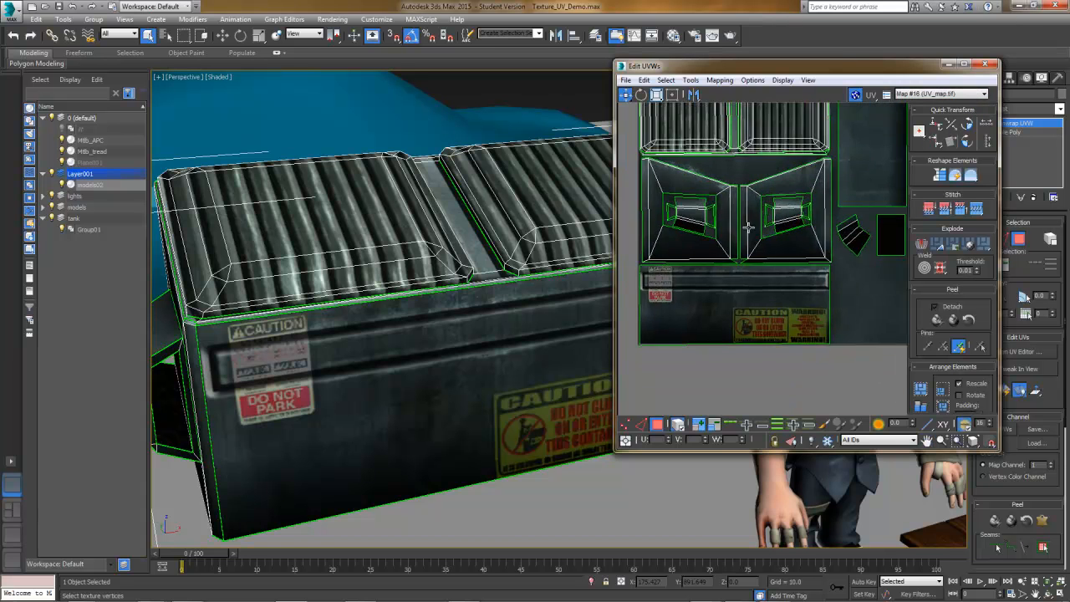
scroll(748, 226, "down", 3)
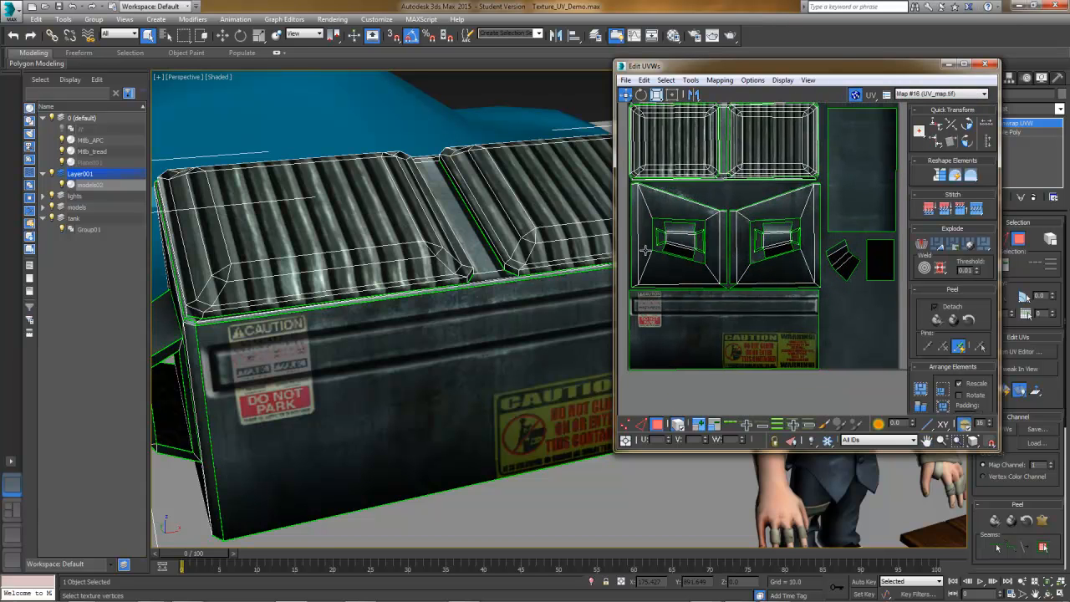
middle_click_drag(646, 253, 649, 274)
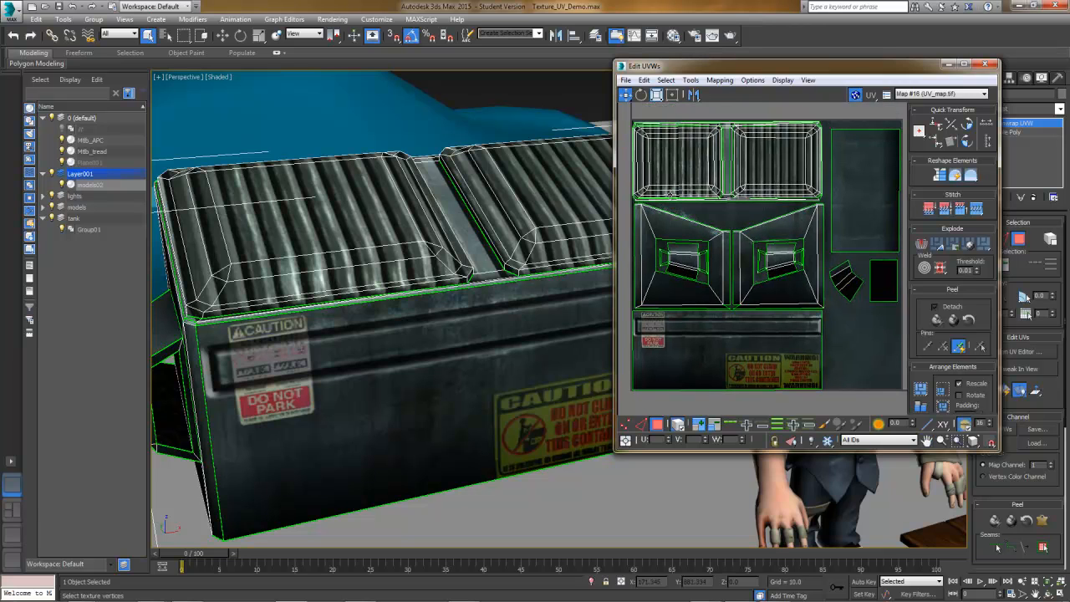
Step: Compare the dumpster with its UV layout, then close the UV editor
middle_click_drag(485, 237, 475, 236)
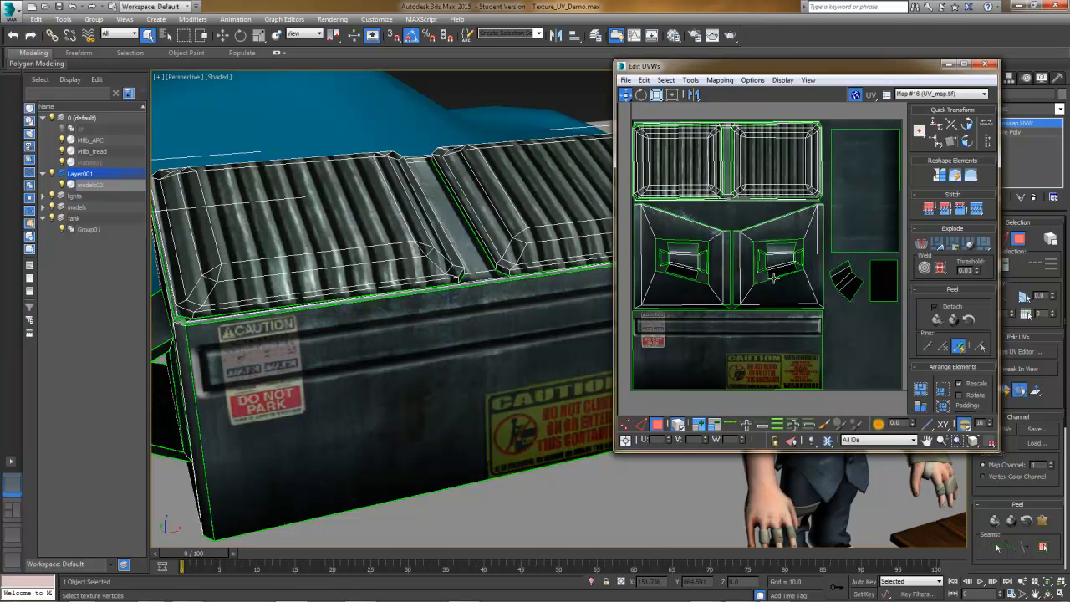
middle_click_drag(495, 302, 434, 302)
scroll(434, 303, "down", 5)
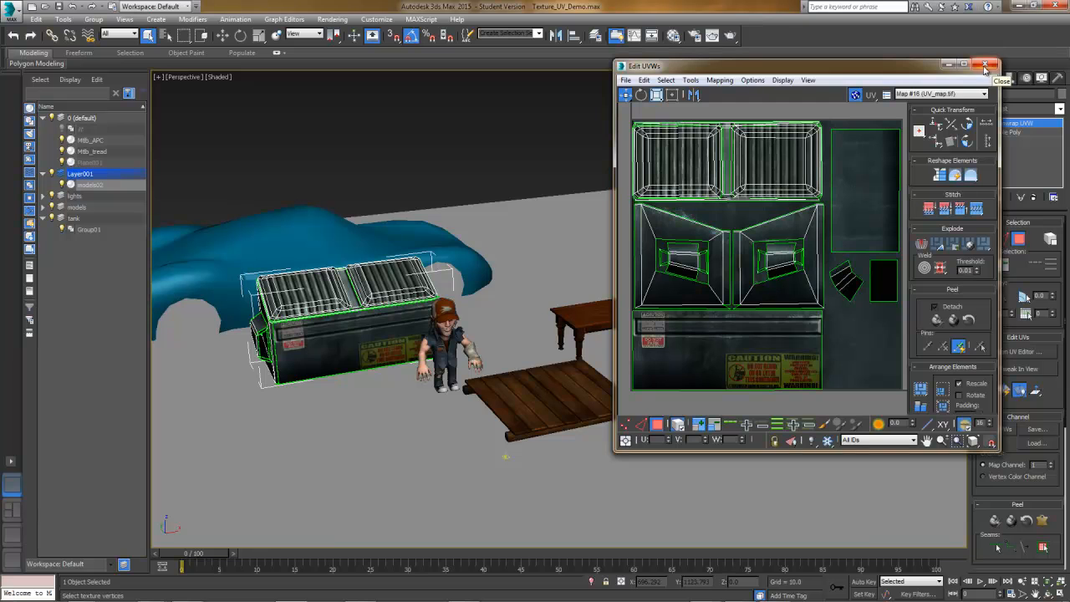
left_click(988, 65)
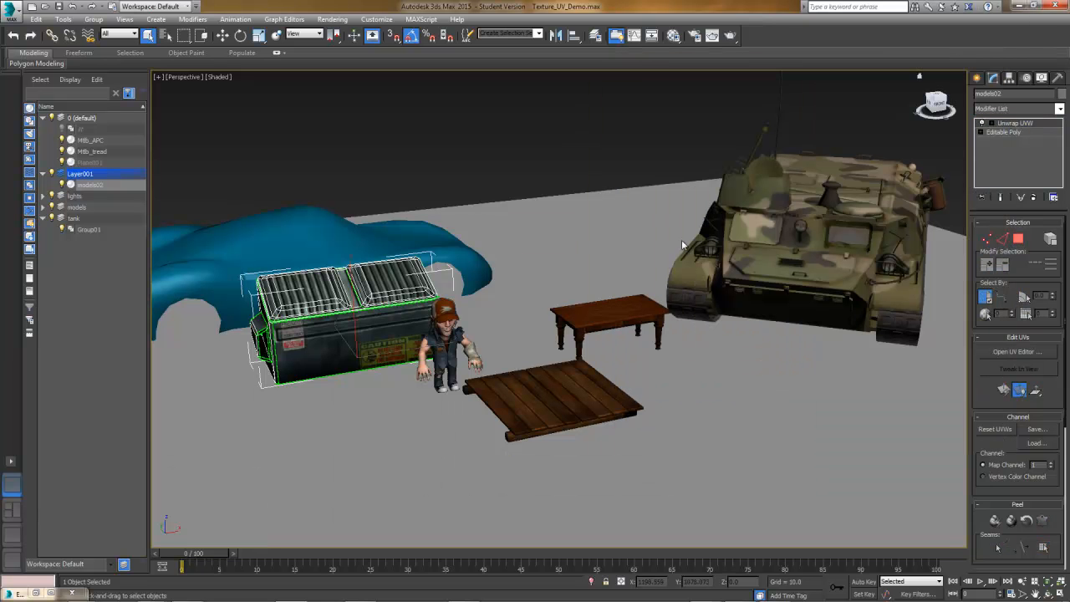
Step: Select the cartoon character's body and add an Unwrap UVW modifier to it
left_click(450, 311)
middle_click_drag(450, 311, 487, 301)
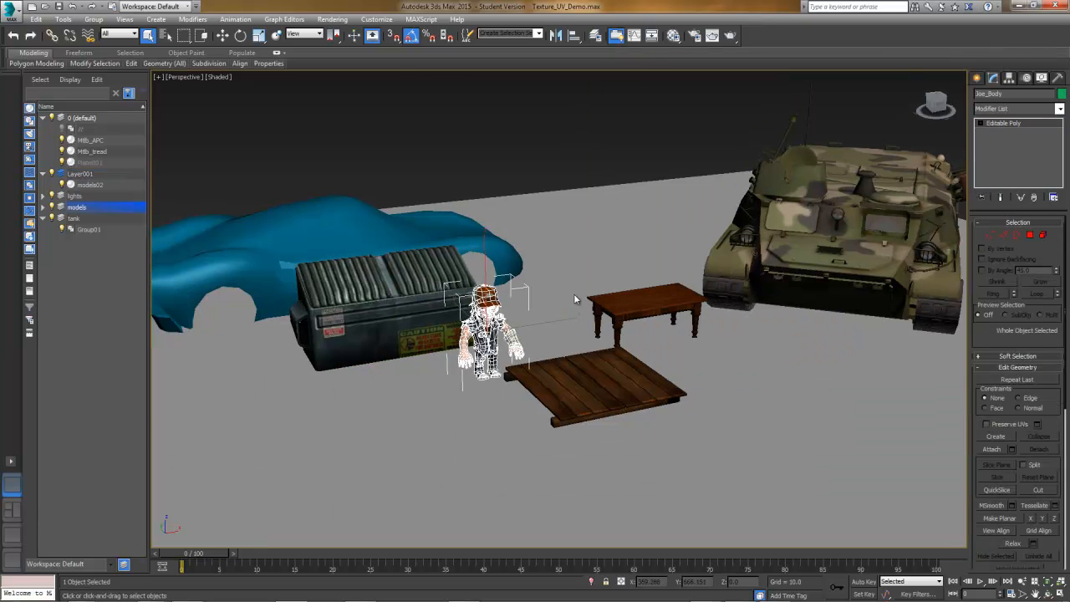
key("z")
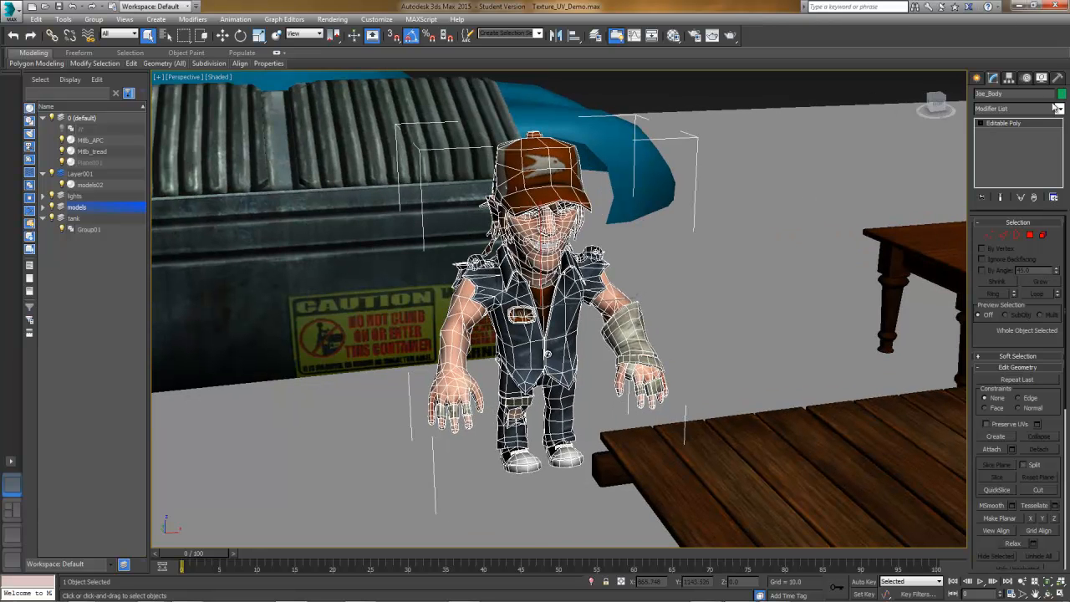
left_click(1060, 109)
key("u")
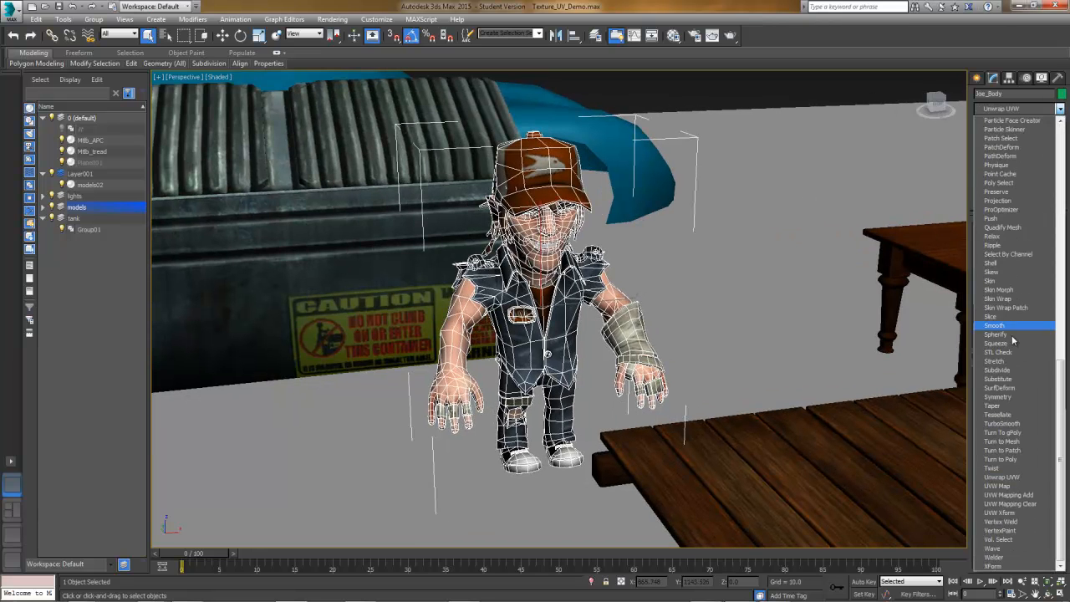
left_click(1013, 476)
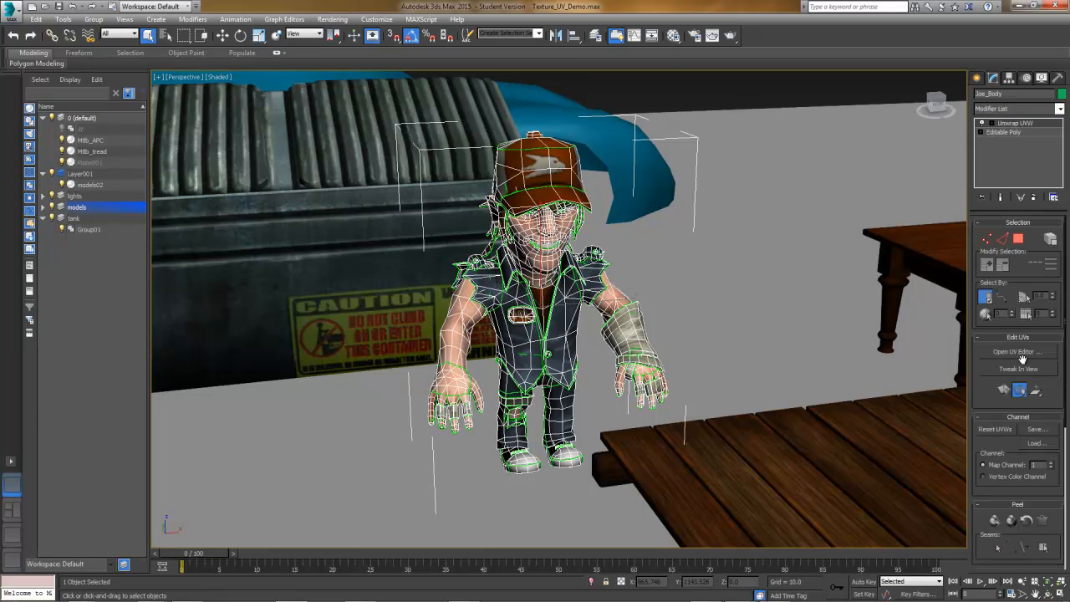
Step: Open the character's UVs in the UV editor with Map #24 (Joe_dif_Master3_Collapse.psd) as the background
left_click(1031, 351)
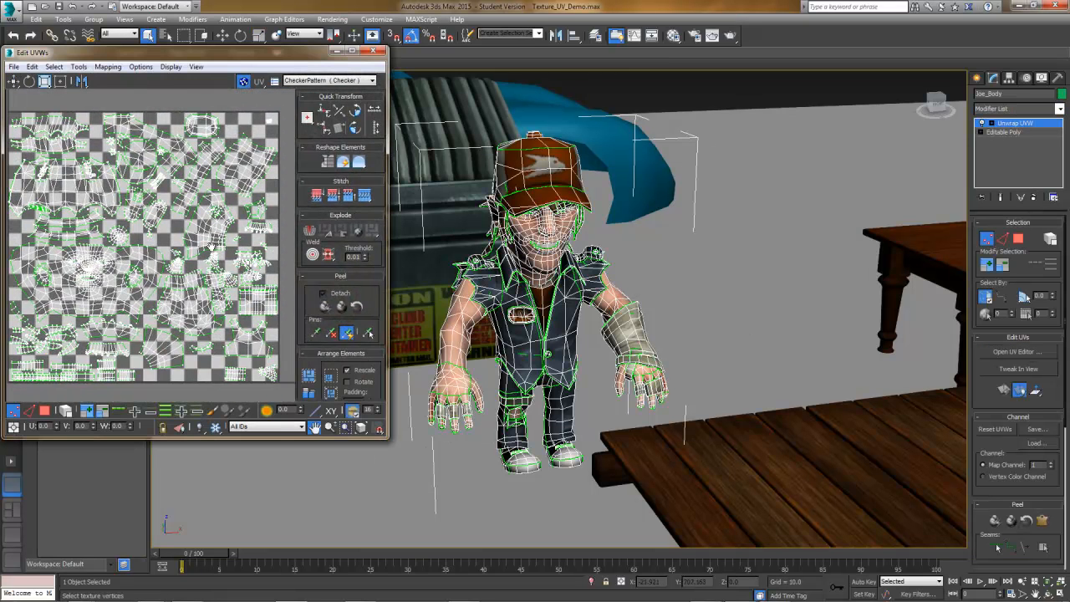
left_click(361, 81)
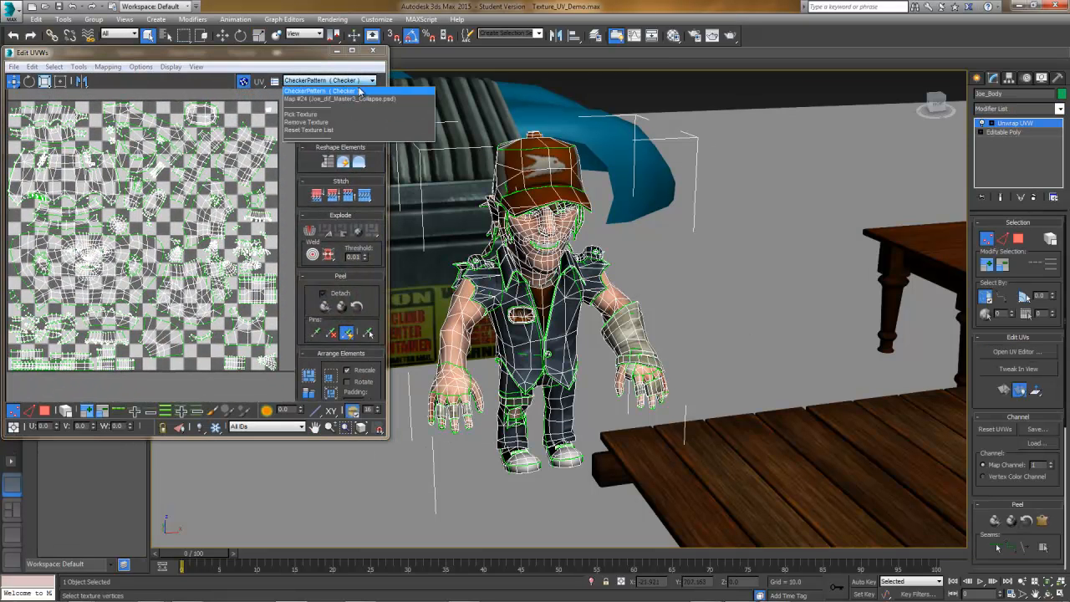
left_click(362, 101)
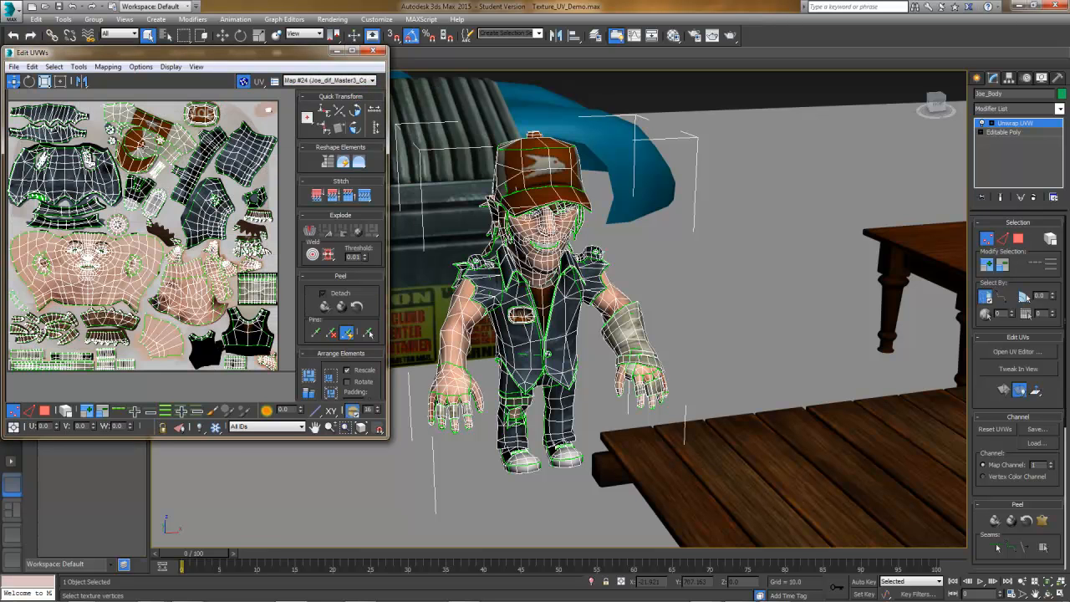
Step: Examine the character's clothing, cap, name patch and face UV islands against the texture in the UV editor
middle_click_drag(162, 162, 159, 171)
left_click_drag(226, 61, 306, 57)
scroll(264, 161, "up", 4)
middle_click_drag(264, 161, 287, 151)
middle_click_drag(193, 245, 236, 211)
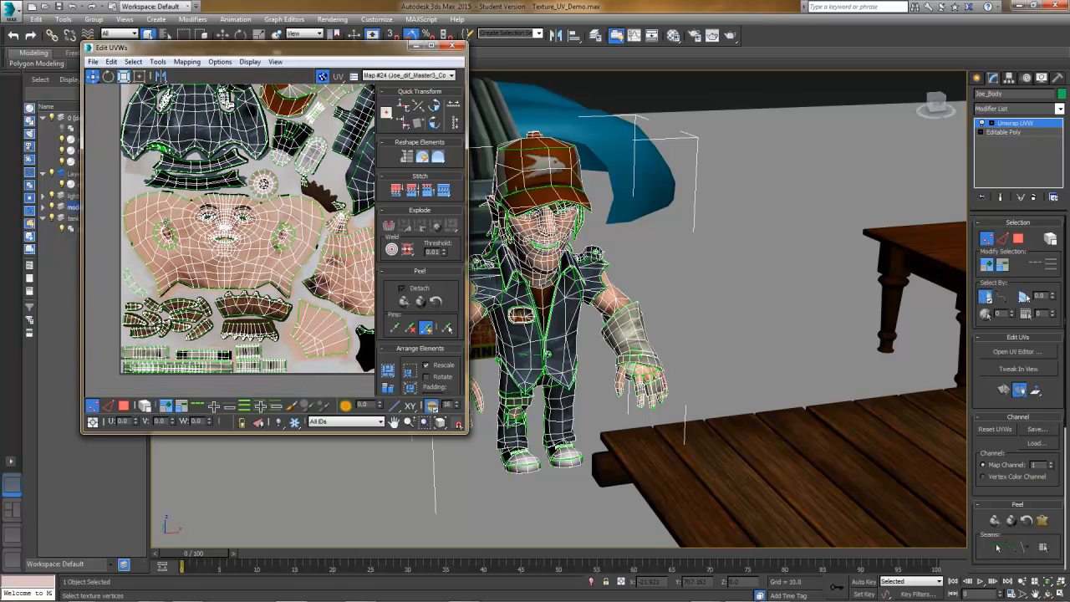
middle_click_drag(167, 224, 164, 246)
middle_click_drag(281, 235, 279, 307)
middle_click_drag(248, 218, 247, 245)
scroll(246, 246, "up", 3)
middle_click_drag(217, 207, 230, 233)
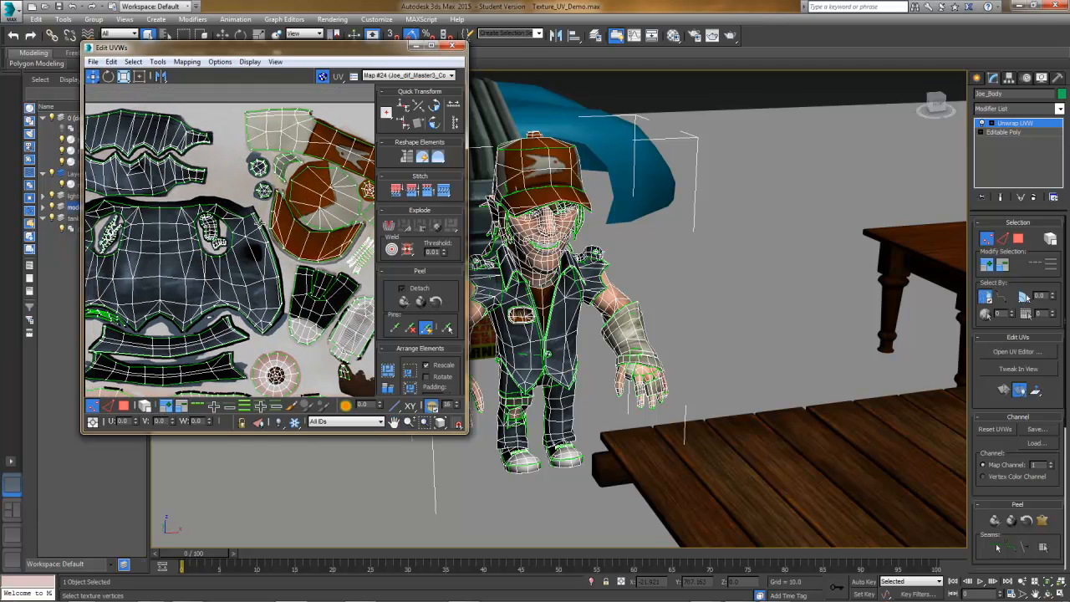
middle_click_drag(323, 220, 223, 192)
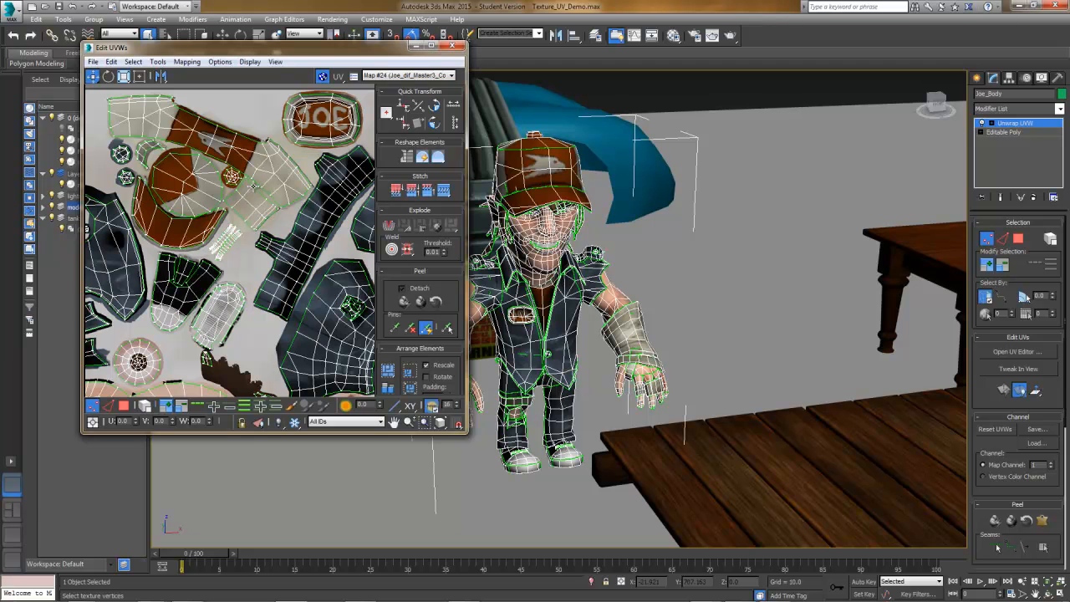
middle_click_drag(255, 223, 297, 110)
middle_click_drag(262, 179, 310, 105)
middle_click_drag(222, 206, 277, 167)
scroll(255, 171, "up", 3)
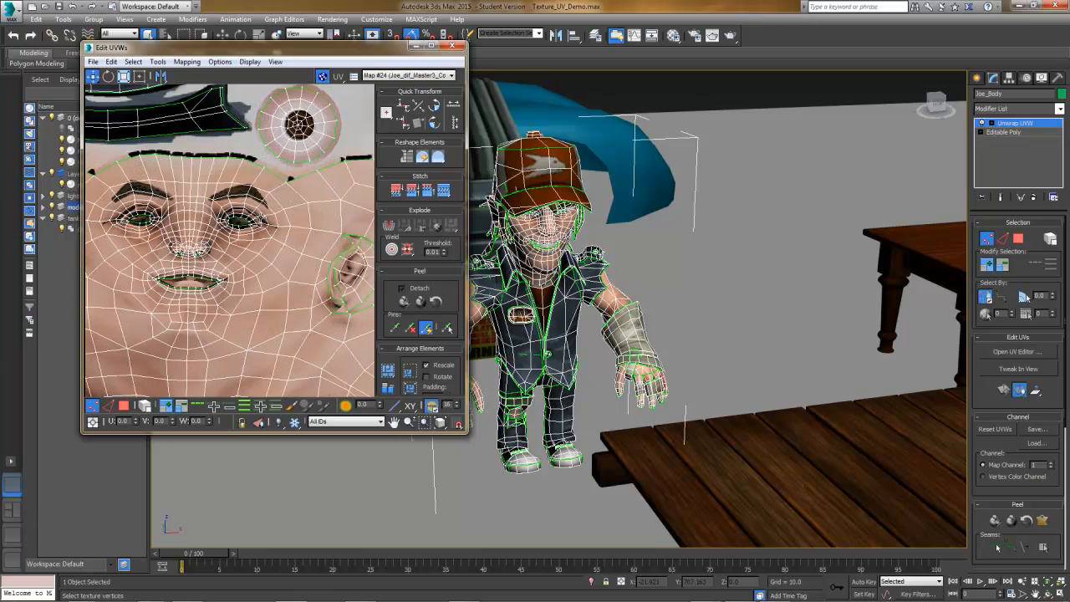
Step: Maximize the UV editor, examine the face, ear, hair and arm islands up close, and restore the window
left_click(431, 46)
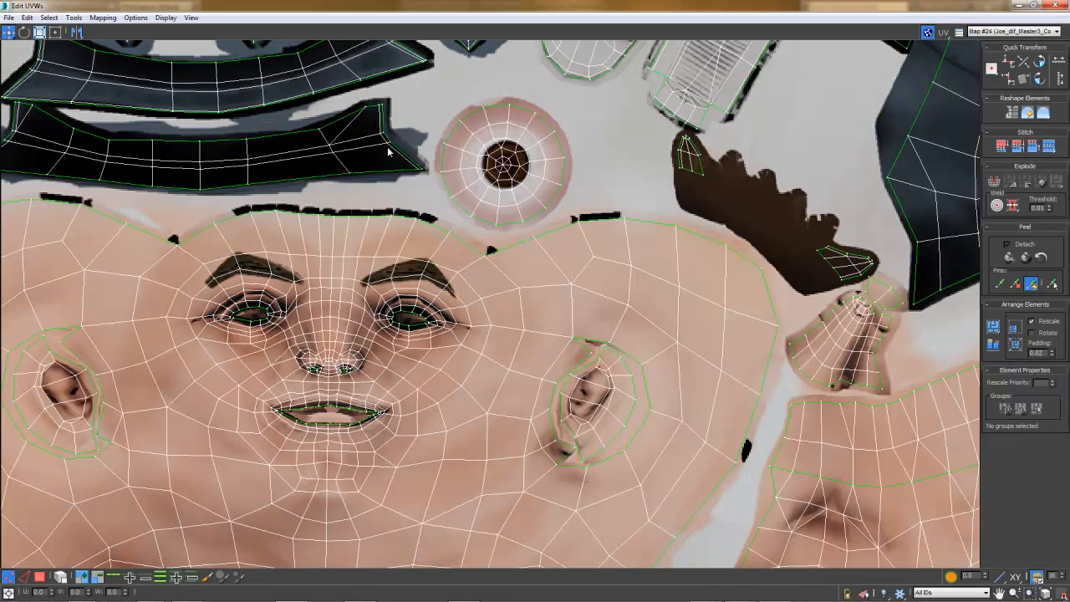
middle_click_drag(375, 182, 373, 146)
scroll(373, 149, "down", 2)
scroll(382, 215, "down", 2)
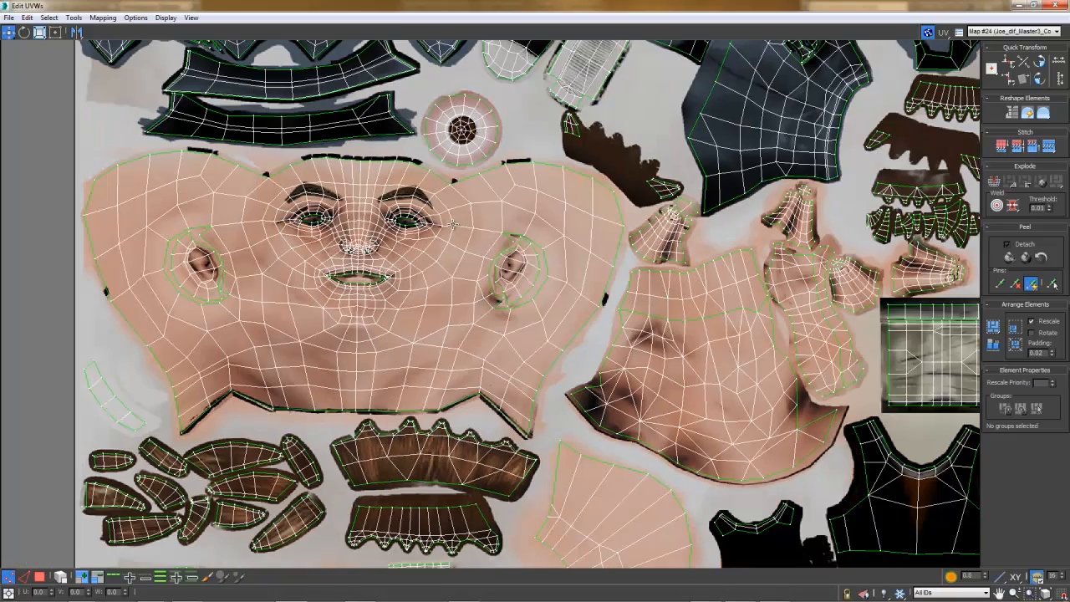
scroll(334, 224, "down", 3)
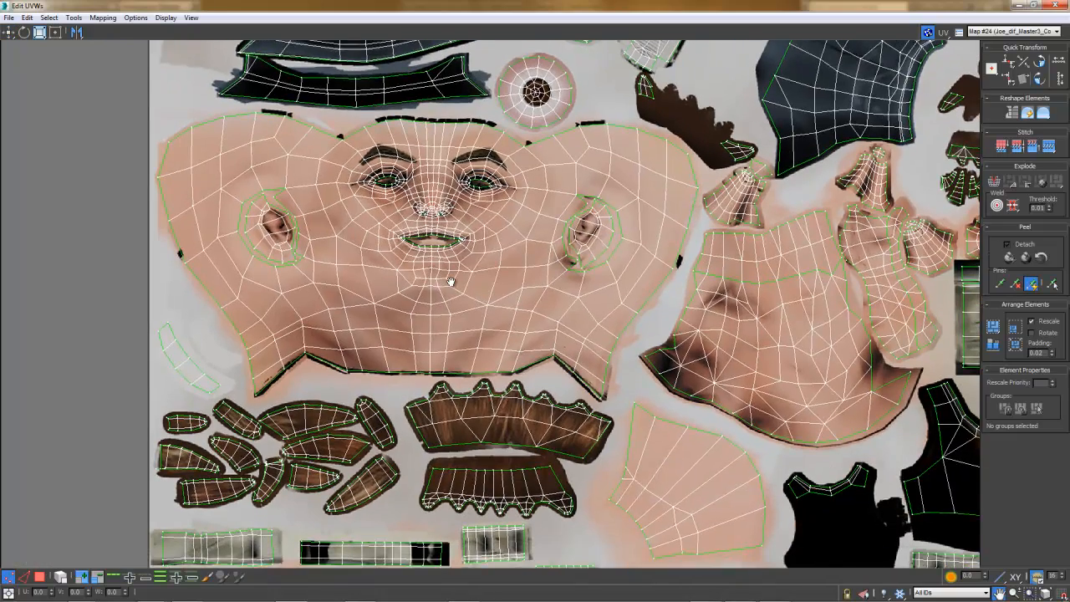
scroll(451, 301, "up", 2)
middle_click_drag(618, 271, 541, 269)
middle_click_drag(781, 215, 686, 277)
left_click(1033, 8)
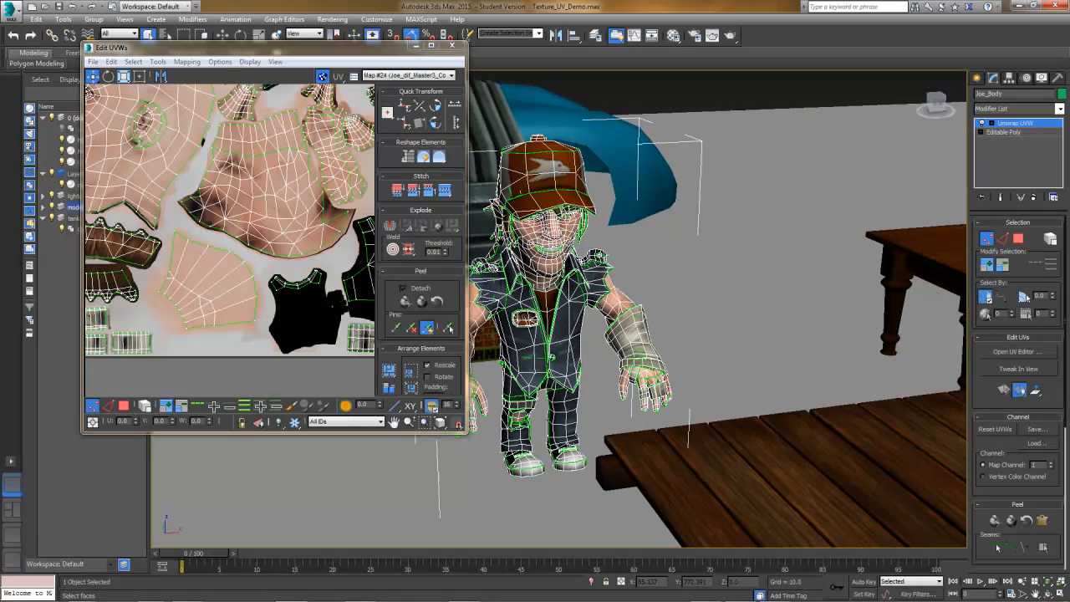
Step: Switch the UV editor to polygon mode with whole-element selection and select the bare arm's UV island to locate it on the character
middle_click_drag(577, 293, 587, 272)
middle_click_drag(304, 248, 269, 226)
scroll(269, 225, "down", 3)
left_click(124, 406)
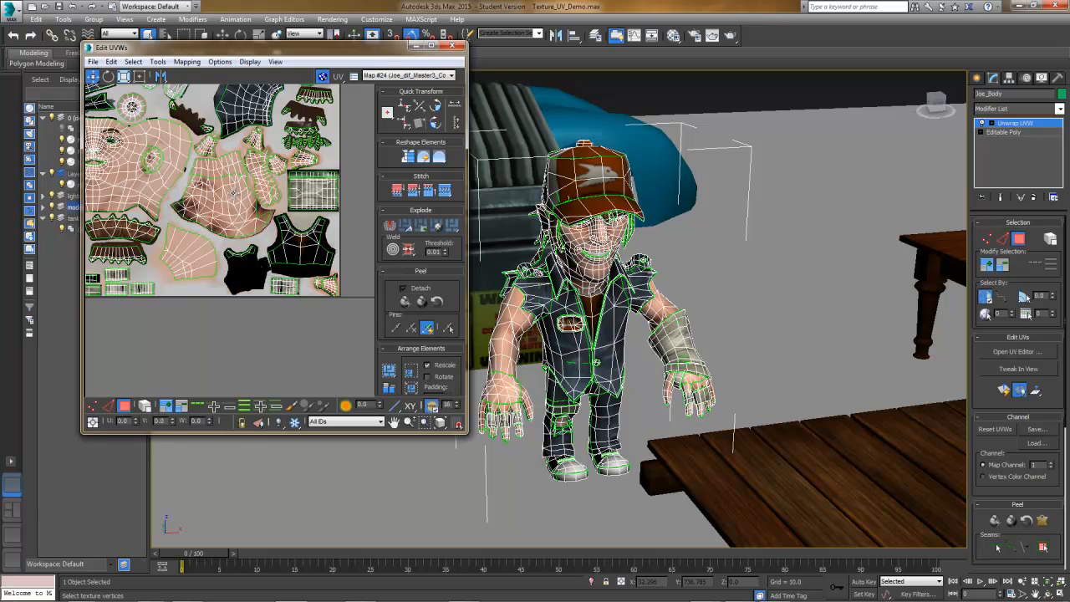
left_click(147, 406)
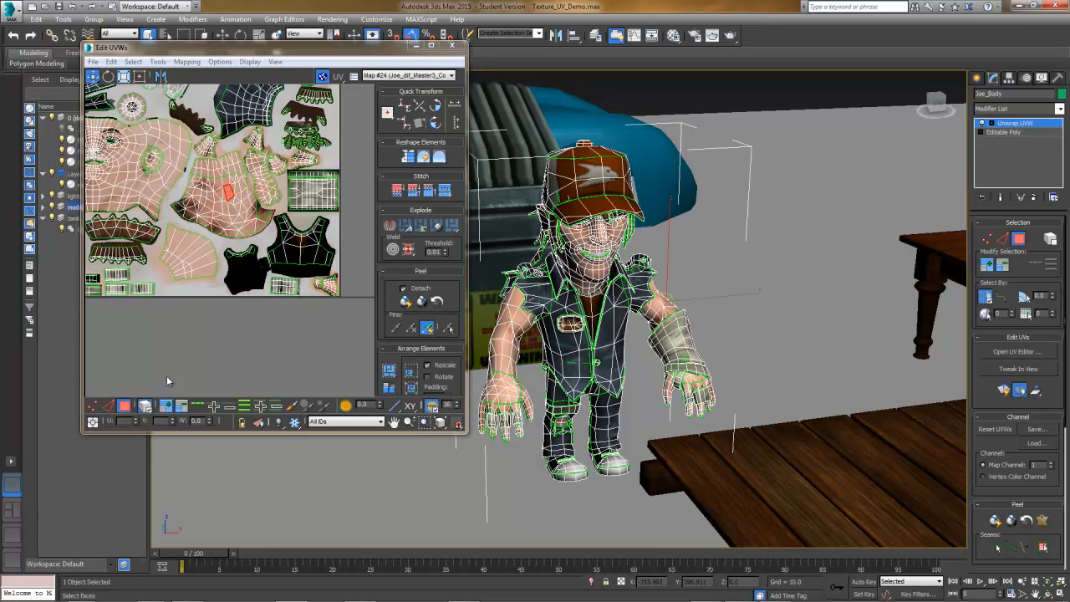
left_click(250, 196)
middle_click_drag(614, 322, 539, 316, "alt")
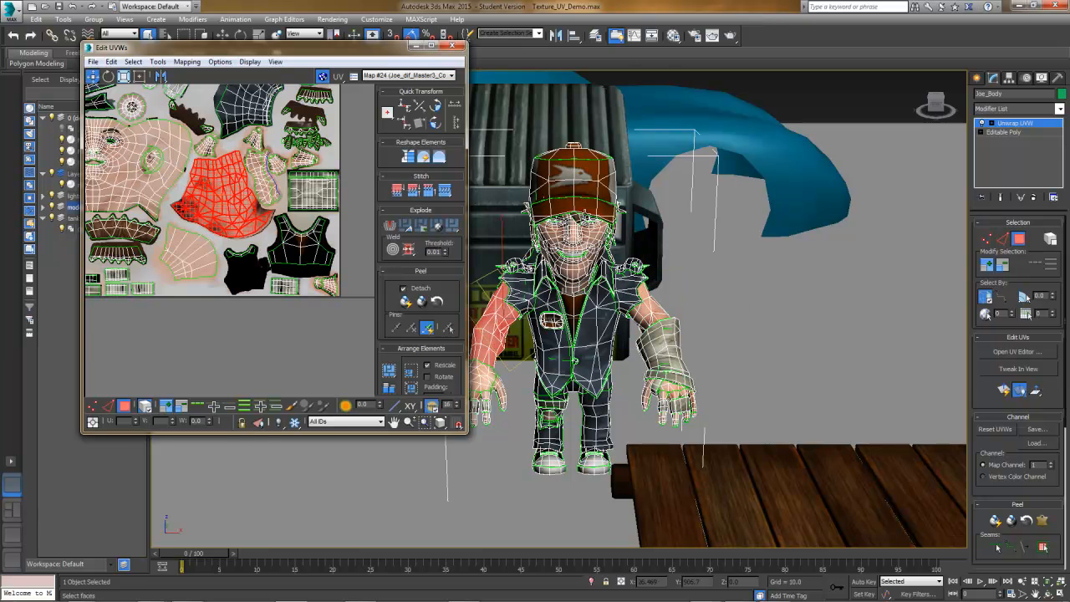
Step: Select the bandaged forearm's UV island and compare it with the matching area on the character
scroll(257, 240, "up", 2)
left_click(278, 247)
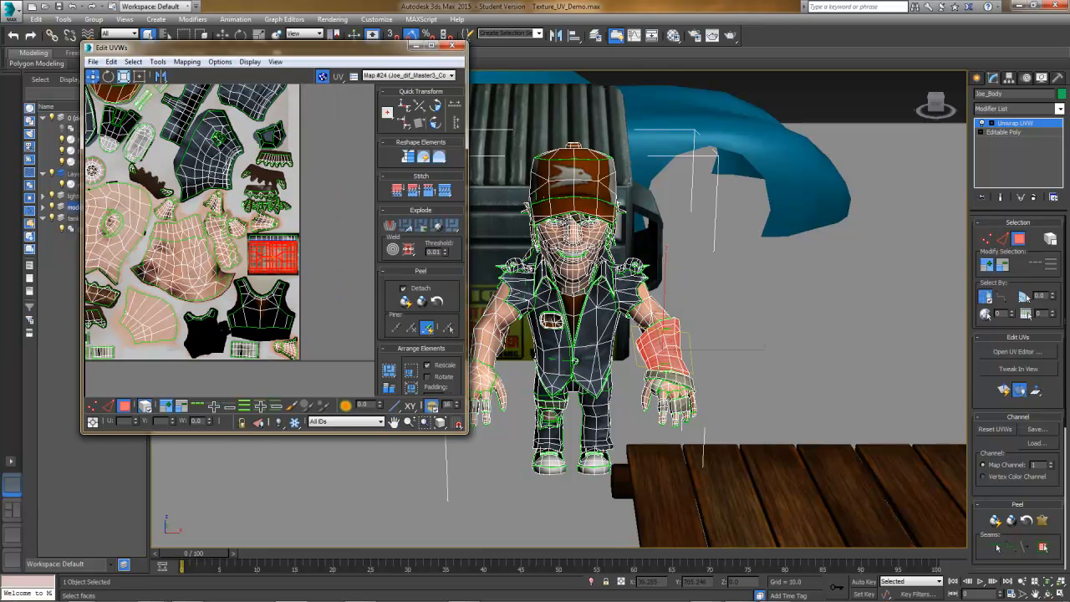
middle_click_drag(598, 261, 569, 261, "alt")
middle_click_drag(327, 246, 307, 247)
middle_click_drag(235, 187, 239, 214)
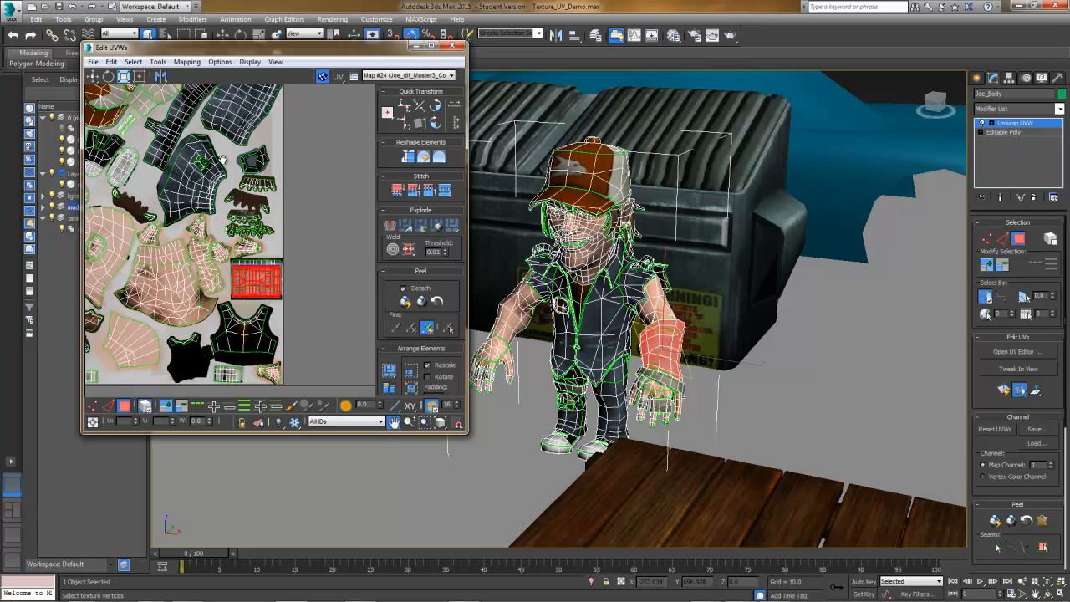
scroll(259, 219, "down", 3)
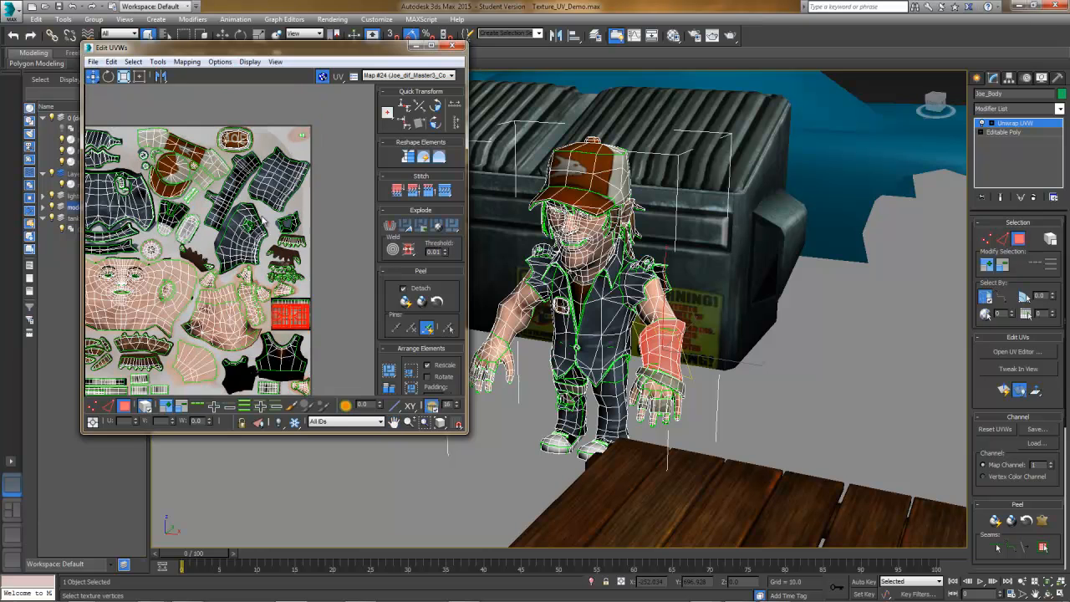
Step: Close the character's UV editor and select the camouflaged tank group
left_click(449, 47)
scroll(700, 272, "down", 5)
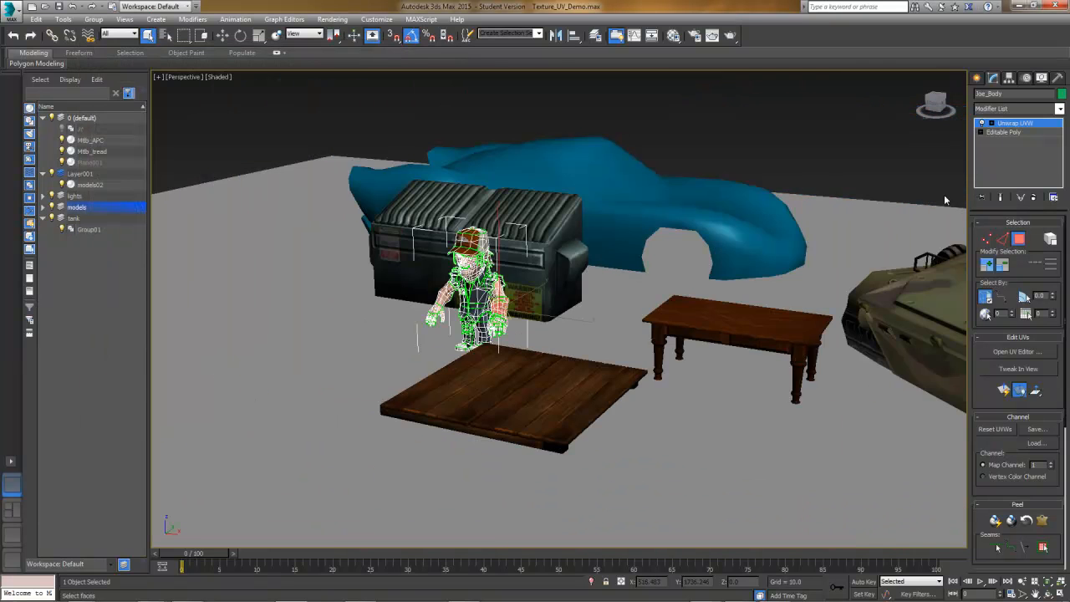
left_click(1033, 126)
middle_click_drag(752, 289, 701, 289)
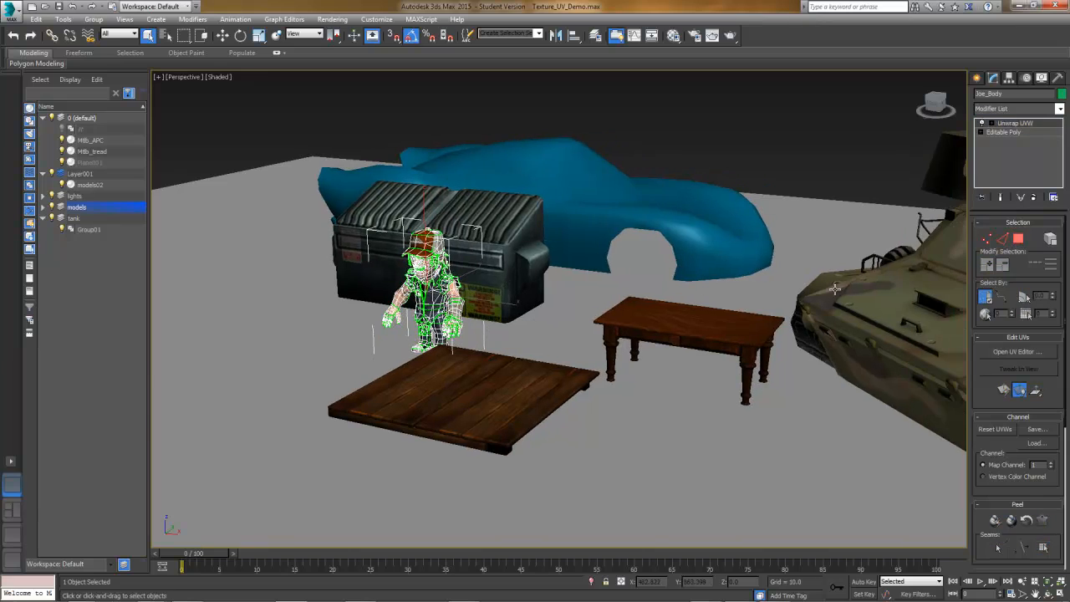
left_click(806, 290)
middle_click_drag(807, 290, 583, 290)
scroll(623, 287, "down", 3)
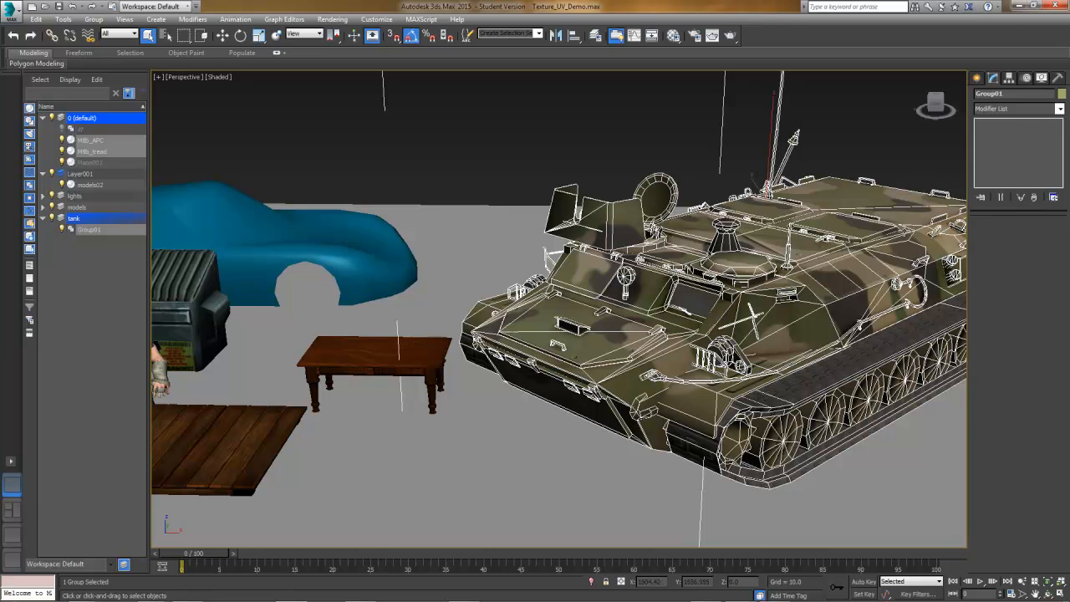
Step: Add an Unwrap UVW modifier to the tank group and open its UVs in the UV editor
left_click(1059, 111)
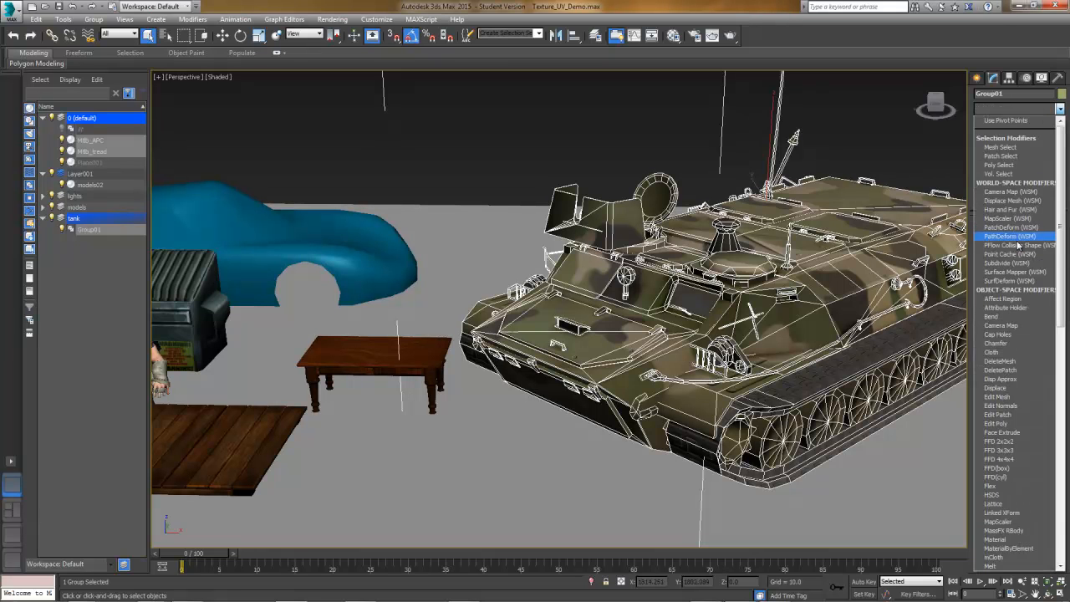
scroll(1018, 272, "down", 3)
scroll(1018, 273, "down", 2)
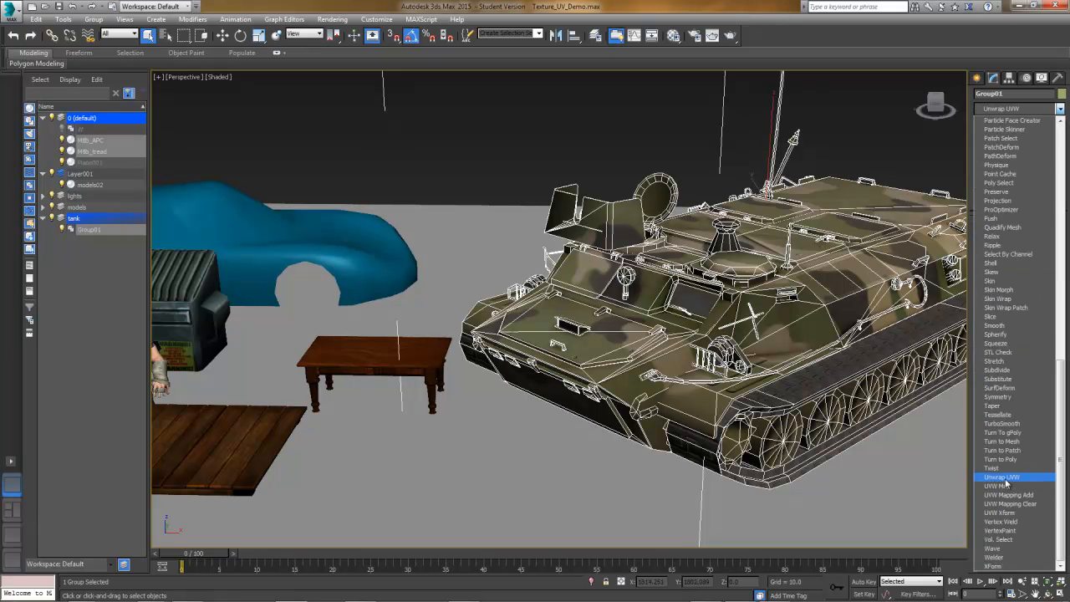
left_click(1008, 484)
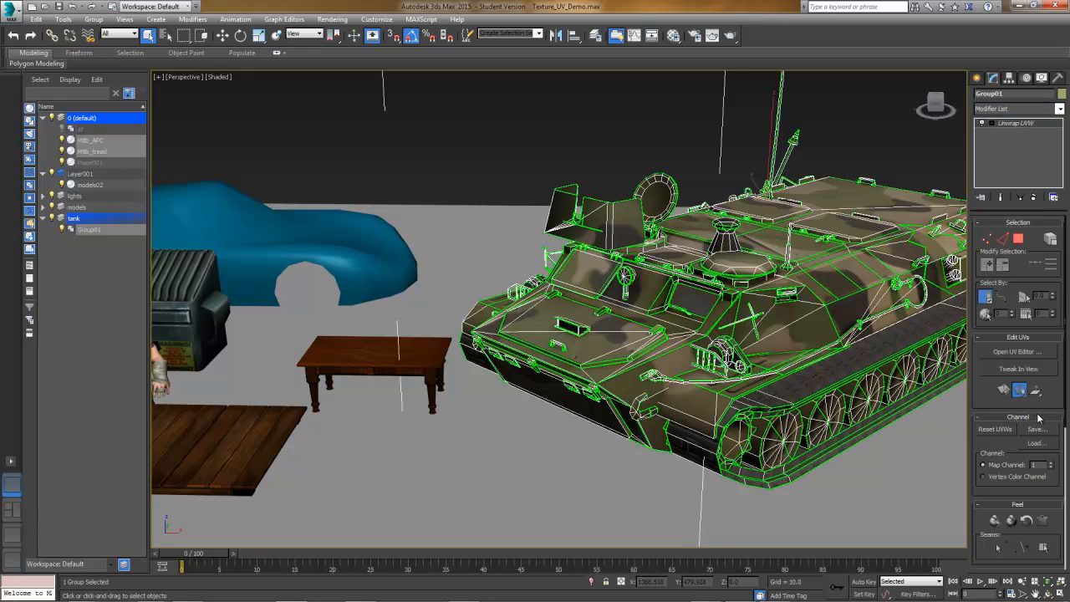
left_click(1035, 352)
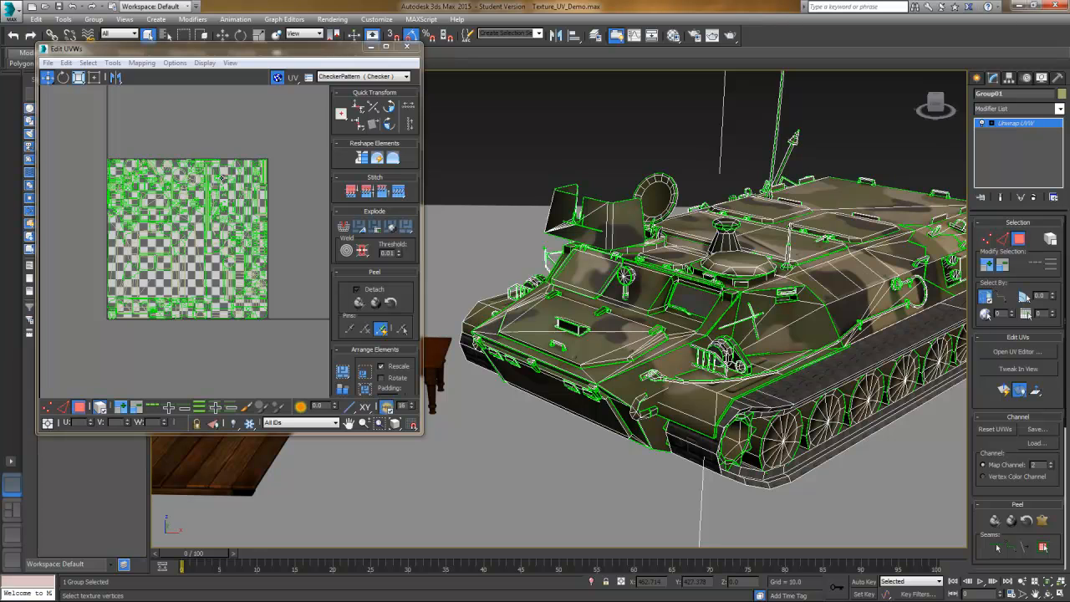
Step: Select all of the tank's UV polygons to check which parts of the model they cover, and clear the selection
middle_click_drag(221, 159, 220, 173)
scroll(220, 173, "up", 1)
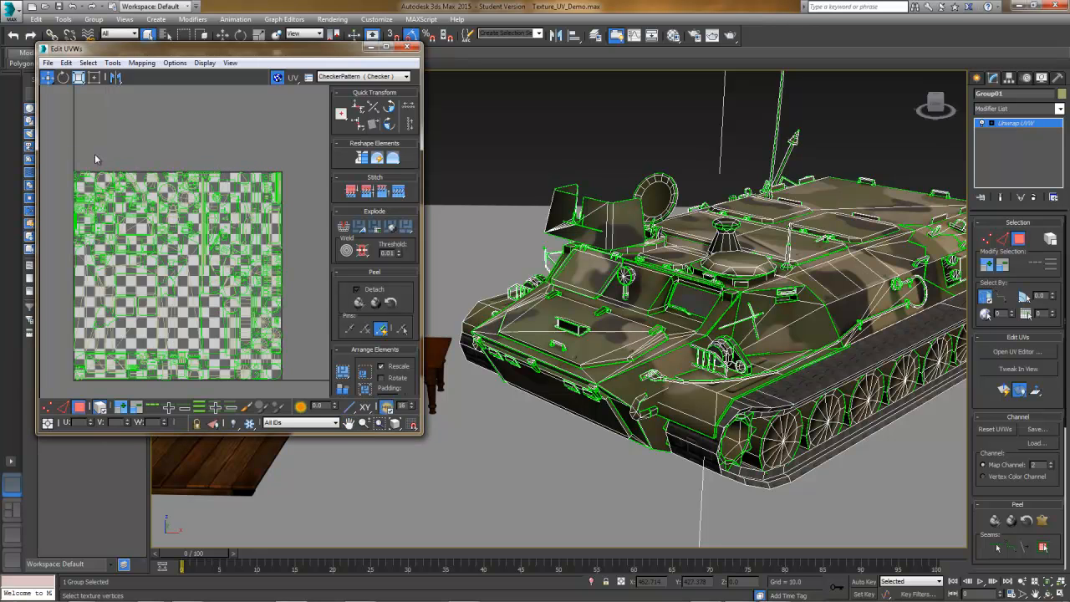
left_click_drag(65, 143, 338, 389)
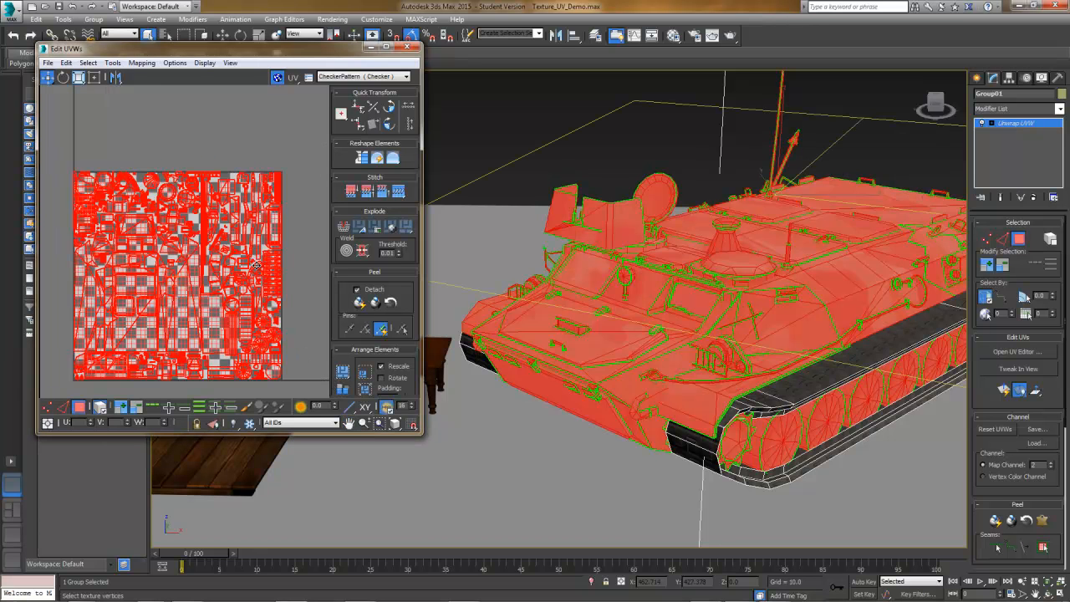
left_click(280, 134)
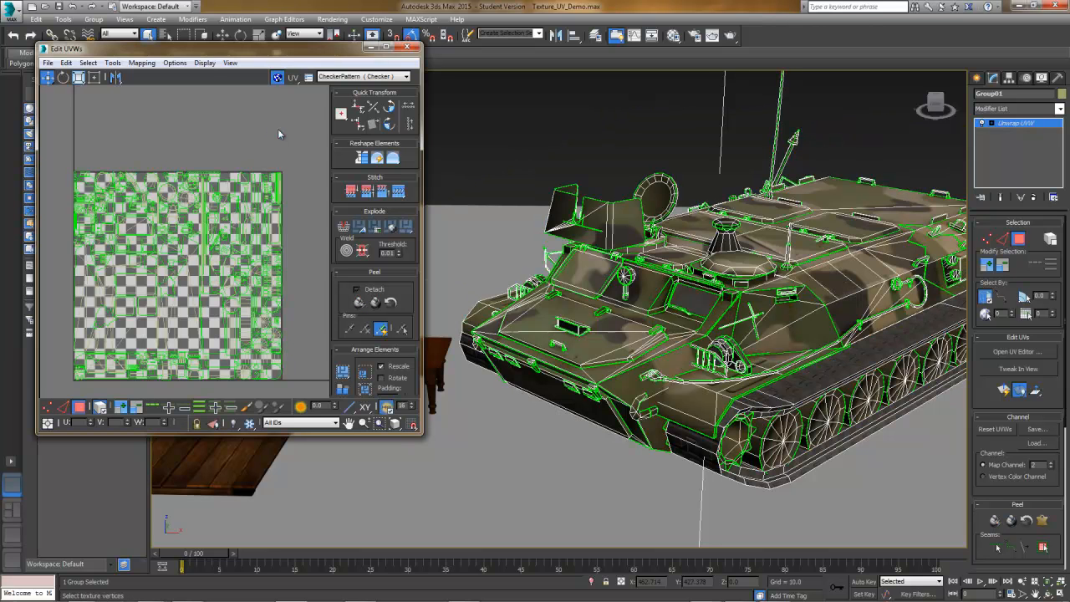
Step: Display Map #32 (V_MTLB_c.tga) as the background behind the tank's UVs and maximize the UV editor
left_click(393, 77)
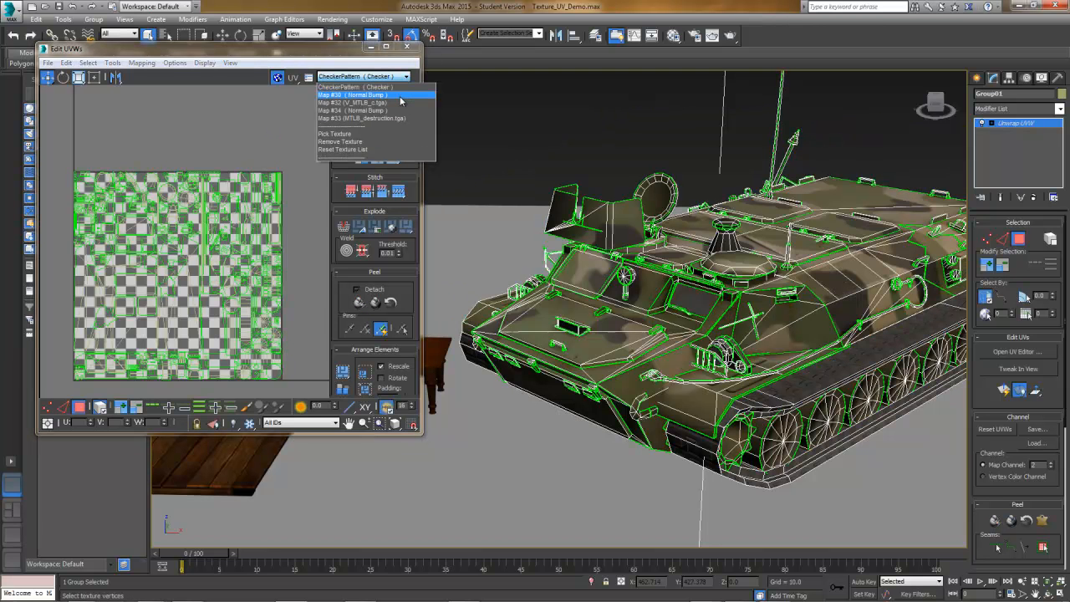
left_click(399, 104)
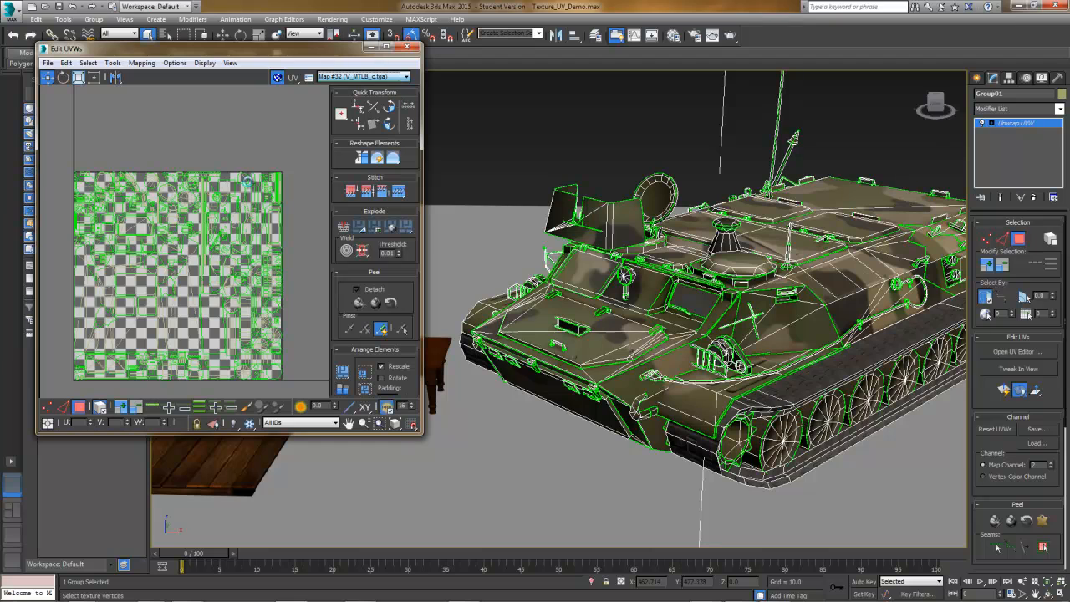
left_click(385, 47)
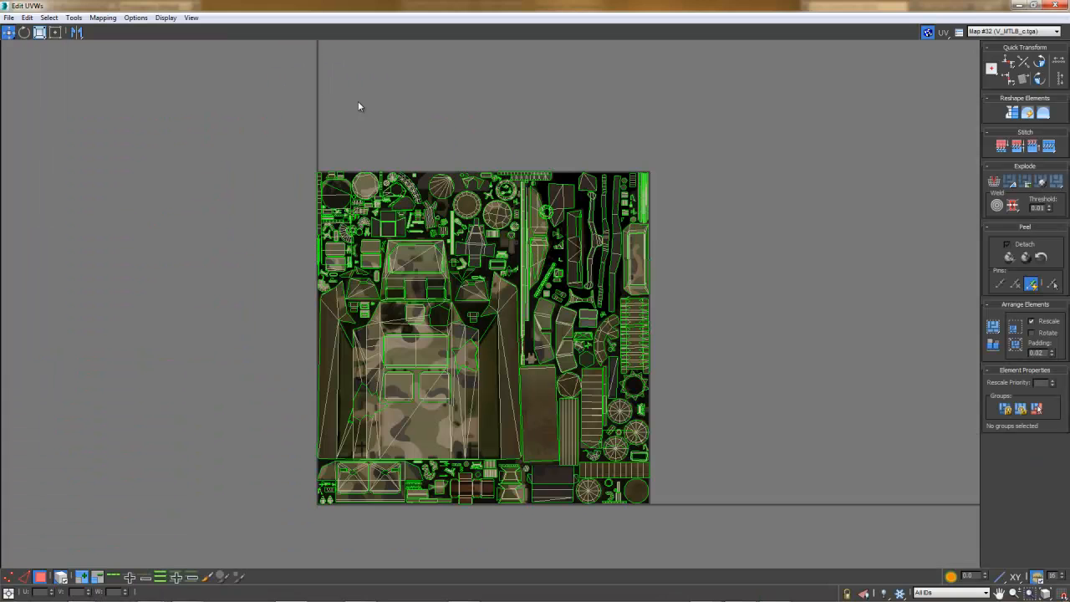
Step: Examine the tank's densely packed UV islands over the camouflage texture, then restore and minimize the UV editor
scroll(490, 233, "up", 3)
middle_click_drag(491, 233, 431, 364)
scroll(462, 234, "up", 3)
middle_click_drag(644, 305, 530, 194)
middle_click_drag(477, 330, 565, 196)
scroll(469, 332, "down", 3)
middle_click_drag(443, 337, 422, 451)
middle_click_drag(416, 174, 418, 282)
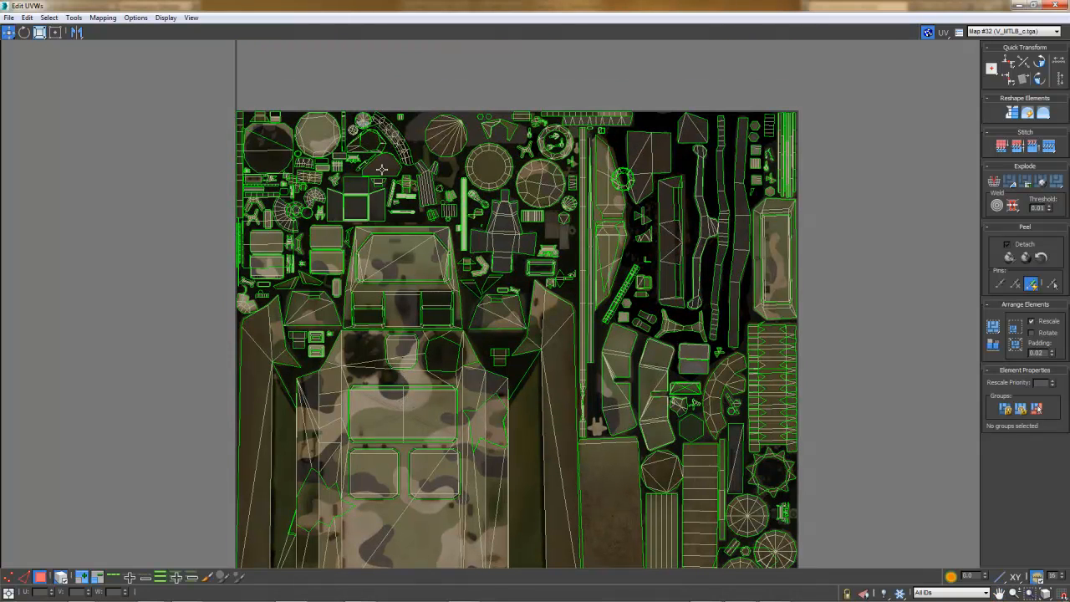
left_click(1034, 5)
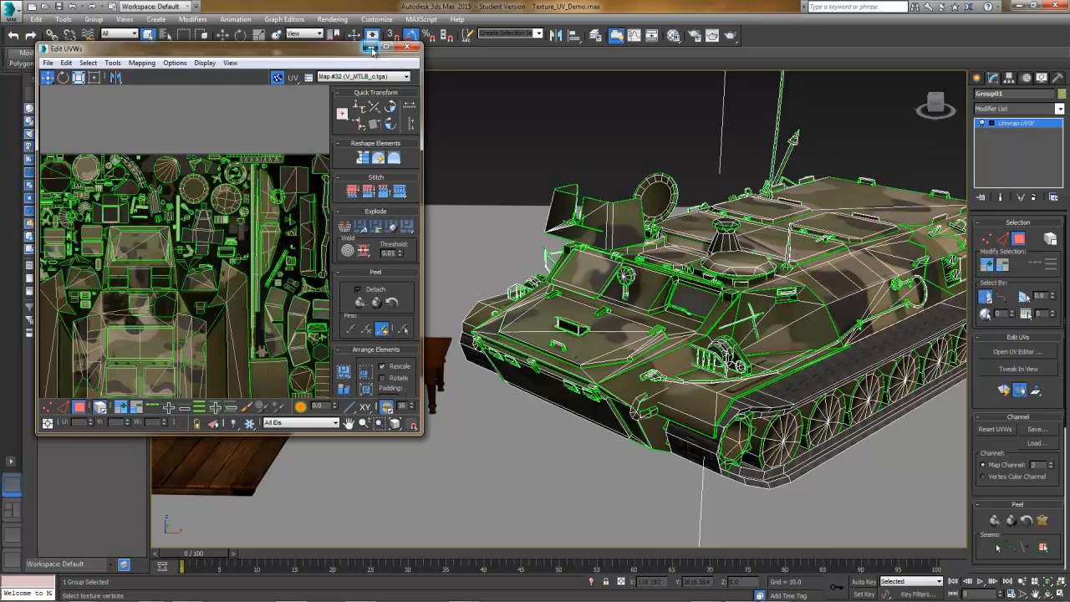
left_click(373, 48)
Step: Select the dumpster, frame it in the viewport and isolate it from the other models
middle_click_drag(351, 260, 573, 266)
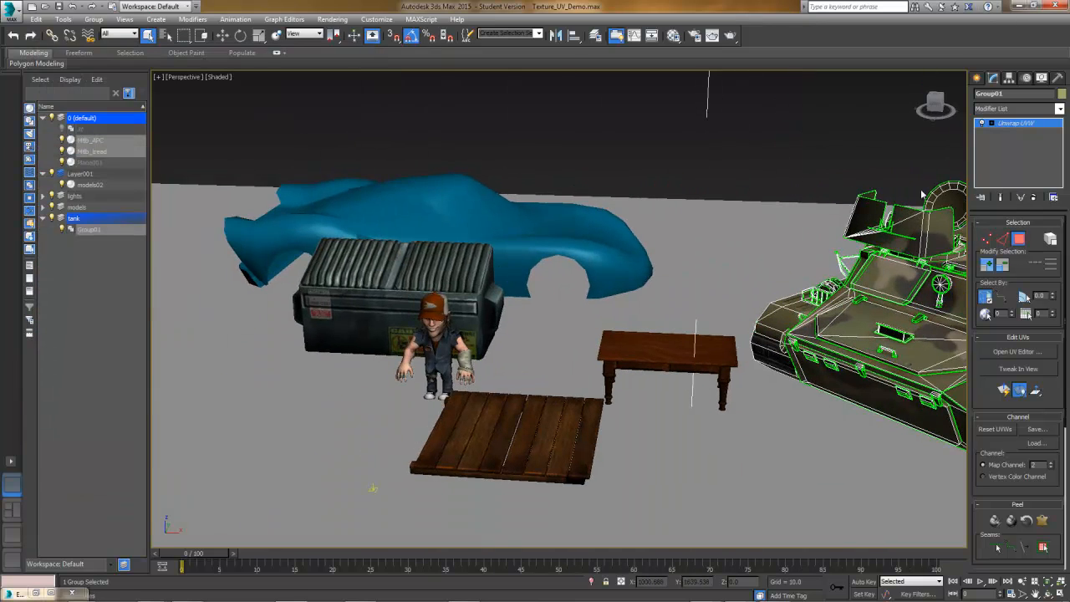
left_click(317, 278)
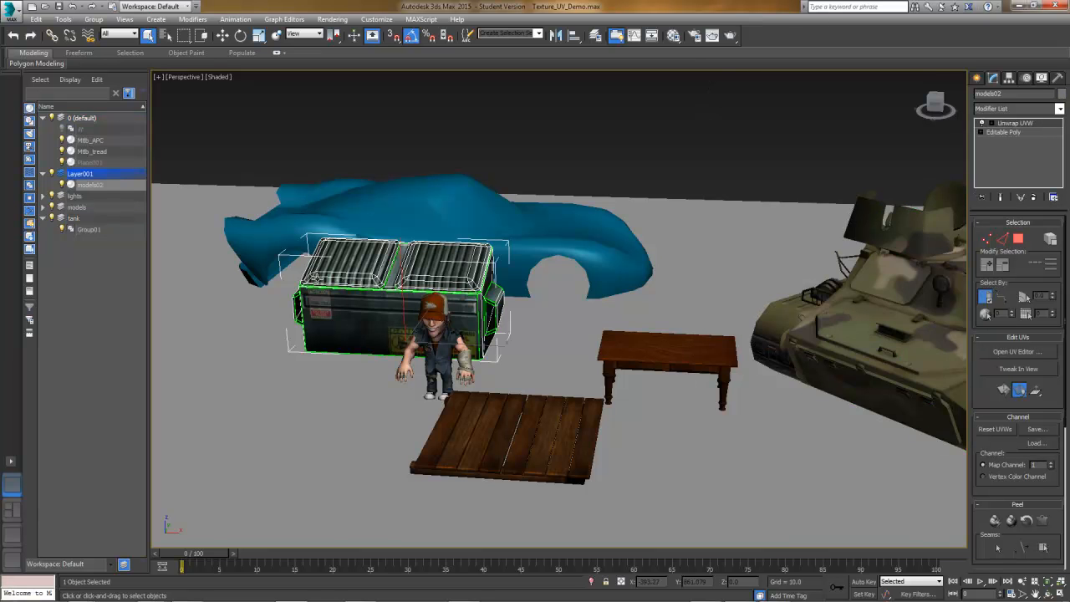
key("z")
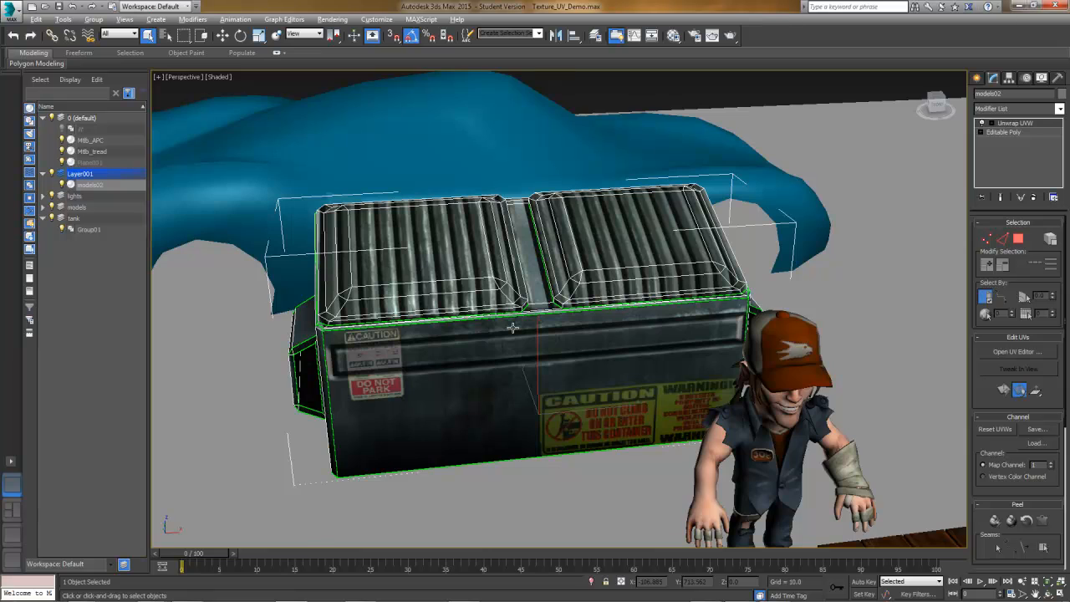
key("alt+q")
scroll(548, 343, "down", 3)
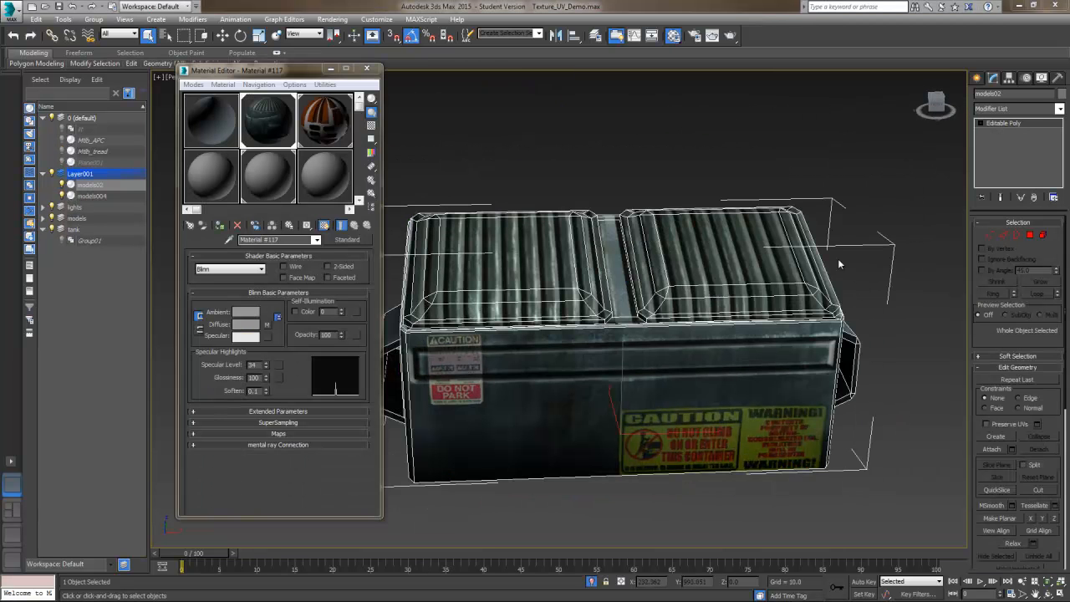
Step: Assign Material #117 to the isolated dumpster, then replace it with the plain grey Material #87
left_click(221, 227)
middle_click_drag(509, 253, 519, 254, "alt")
left_click(283, 181)
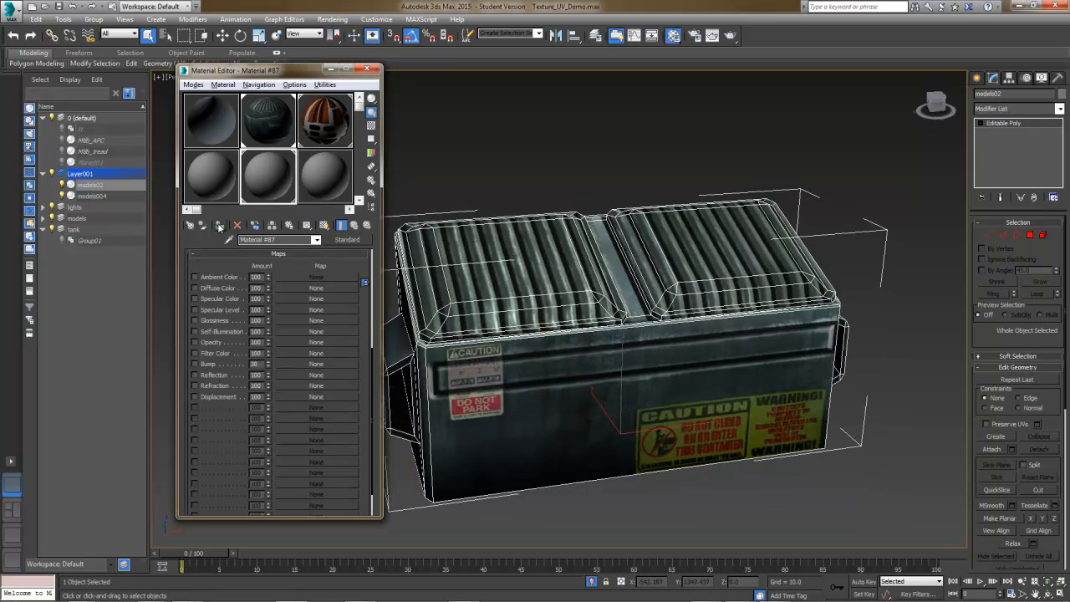
left_click(221, 226)
middle_click_drag(642, 234, 651, 240, "alt")
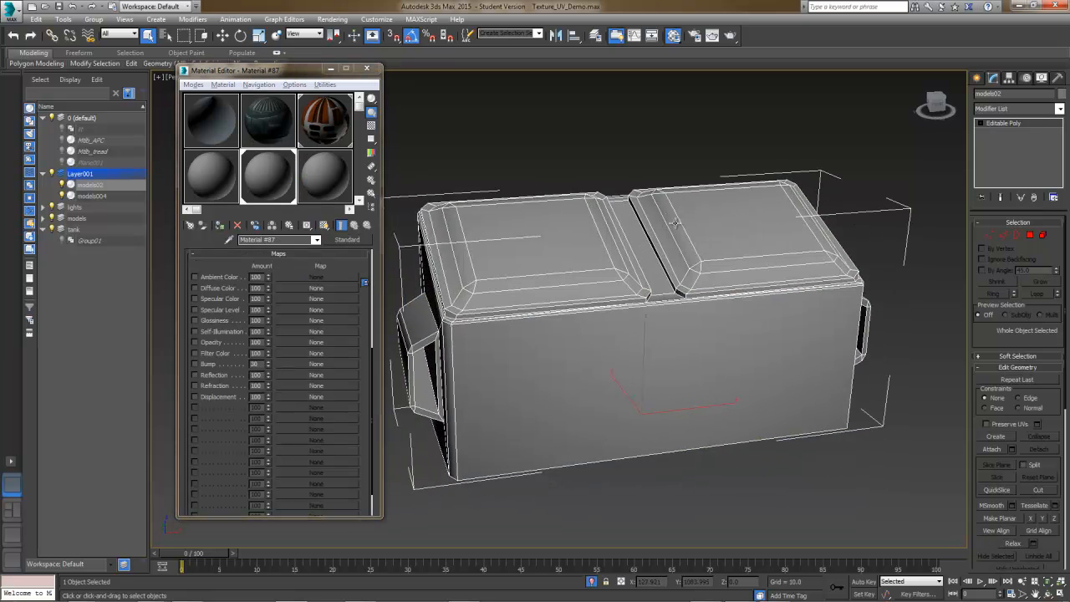
Step: Assign a Checker map to the Diffuse Color of Material #87 and show it on the dumpster in the viewport
middle_click_drag(620, 207, 580, 183, "alt")
left_click(315, 289)
left_click_drag(514, 111, 224, 105)
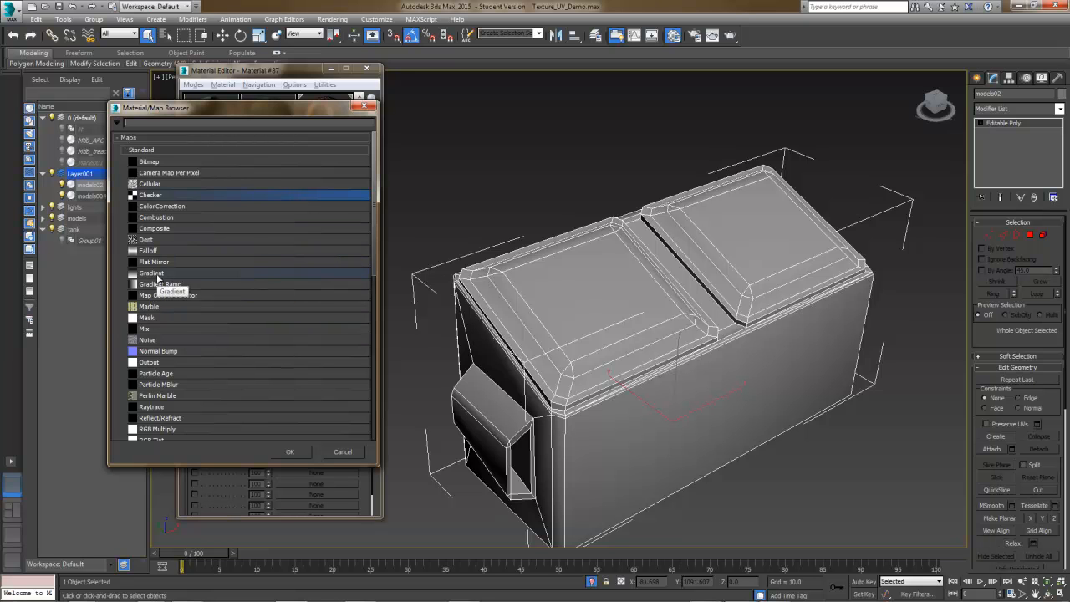
double_click(151, 195)
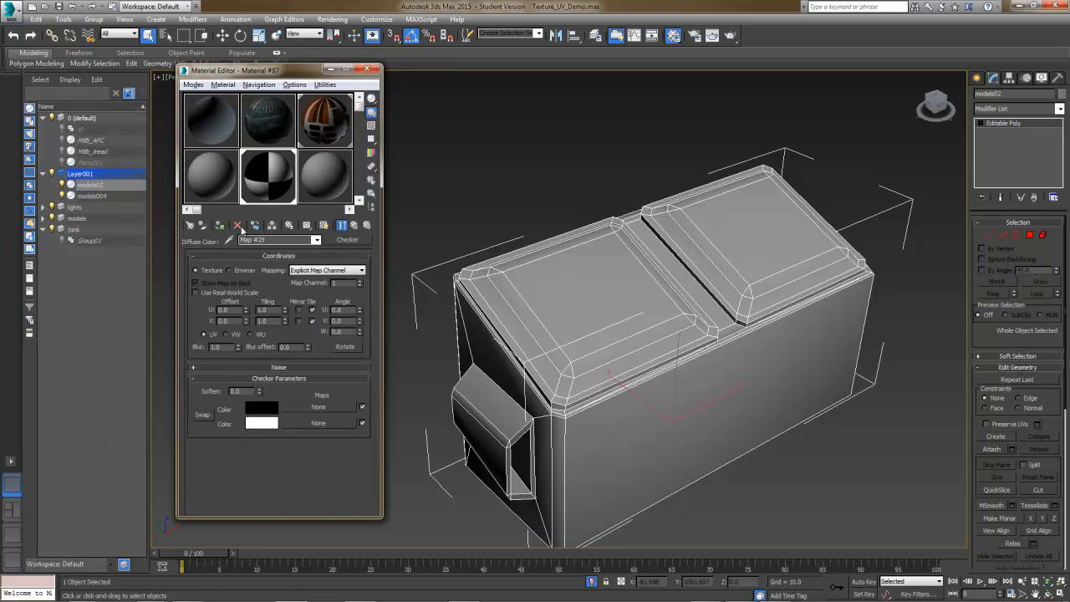
left_click(324, 226)
Step: Set the checker map's U and V tiling to 40
double_click(271, 310)
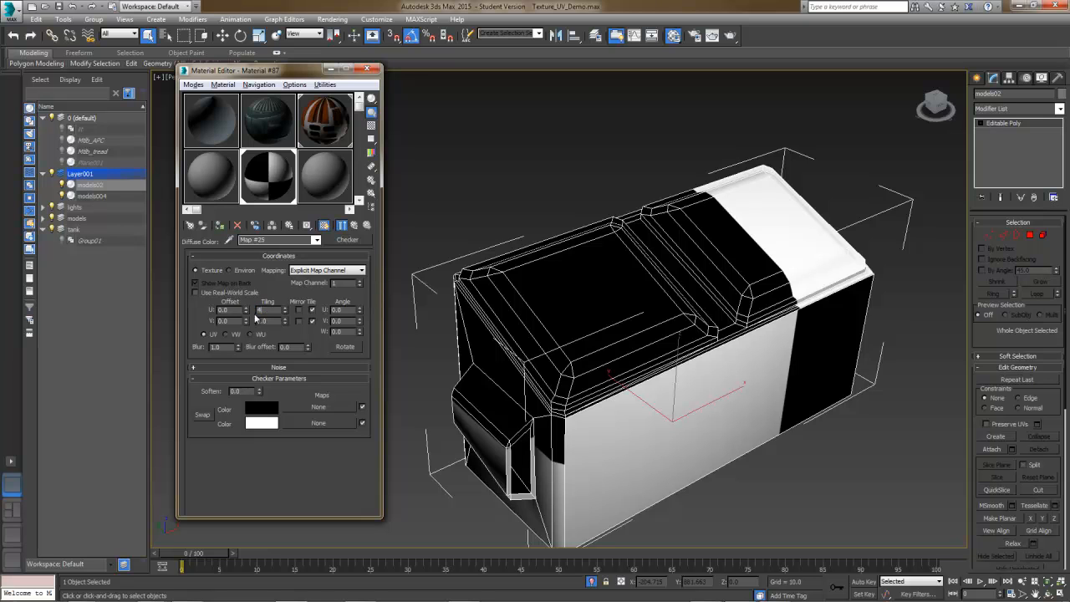
key("Tab")
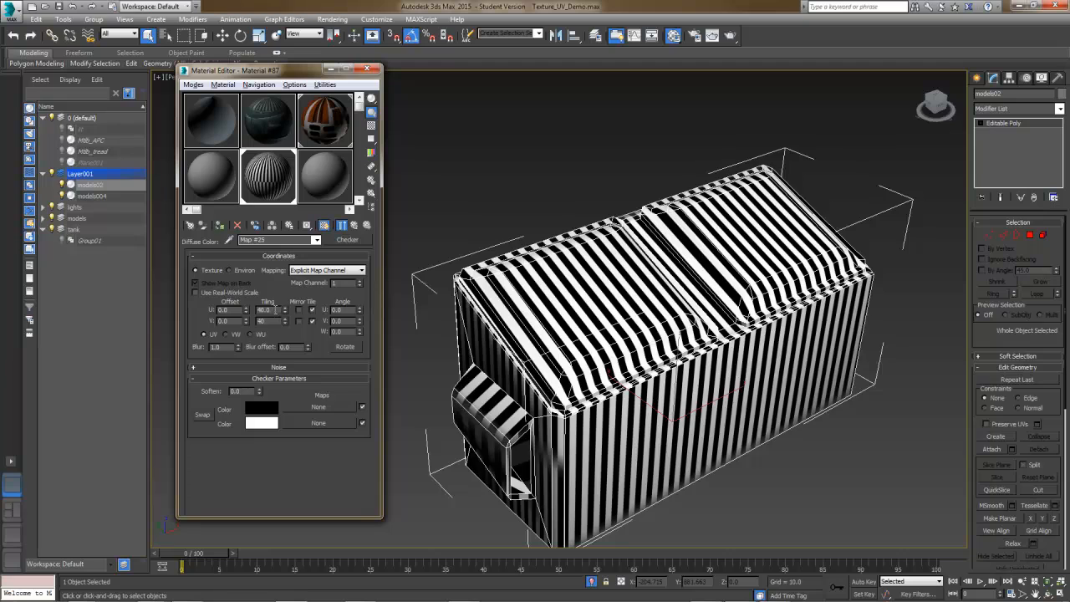
key("Return")
middle_click_drag(584, 391, 566, 373, "alt")
Step: Set the checker map's U and V tiling to 30
left_click_drag(272, 310, 251, 310)
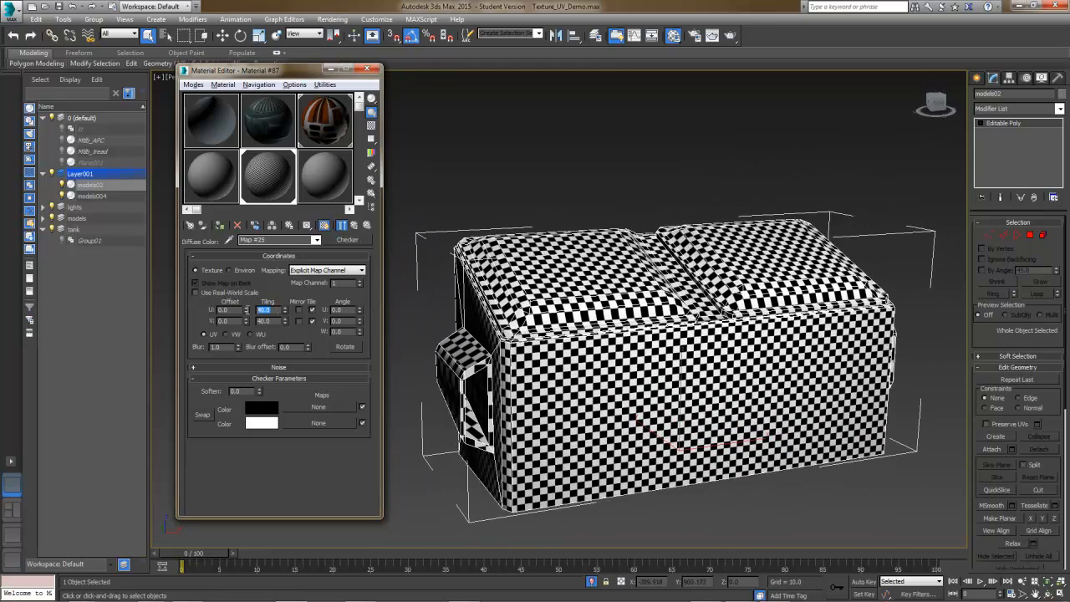
type("8")
type("0")
key("Tab")
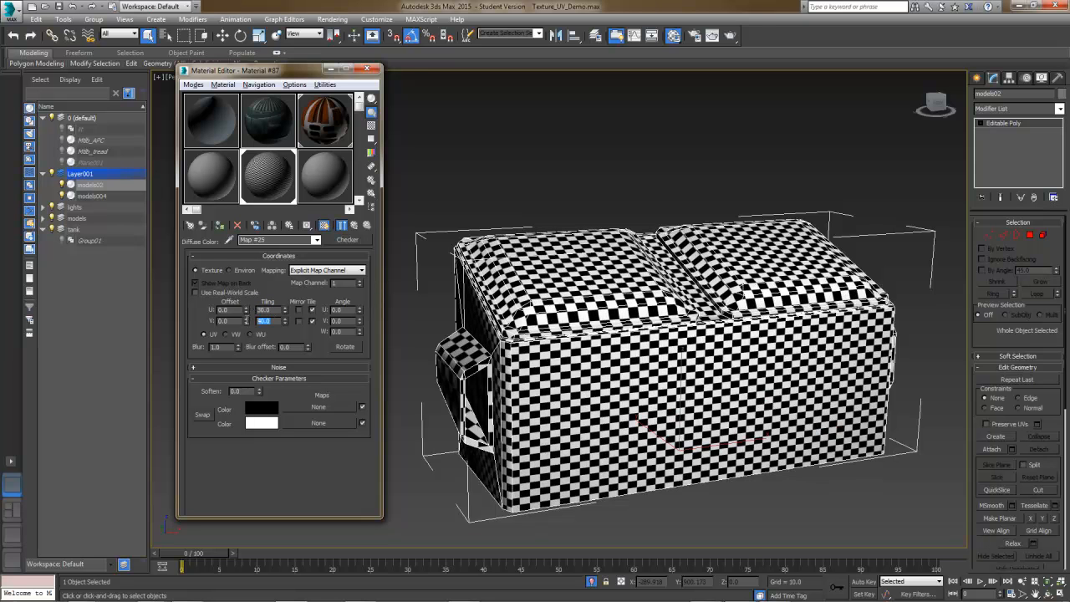
key("Return")
Step: Select the second dumpster, models004, and frame it to inspect its stretched checker pattern
middle_click_drag(503, 325, 774, 330, "alt")
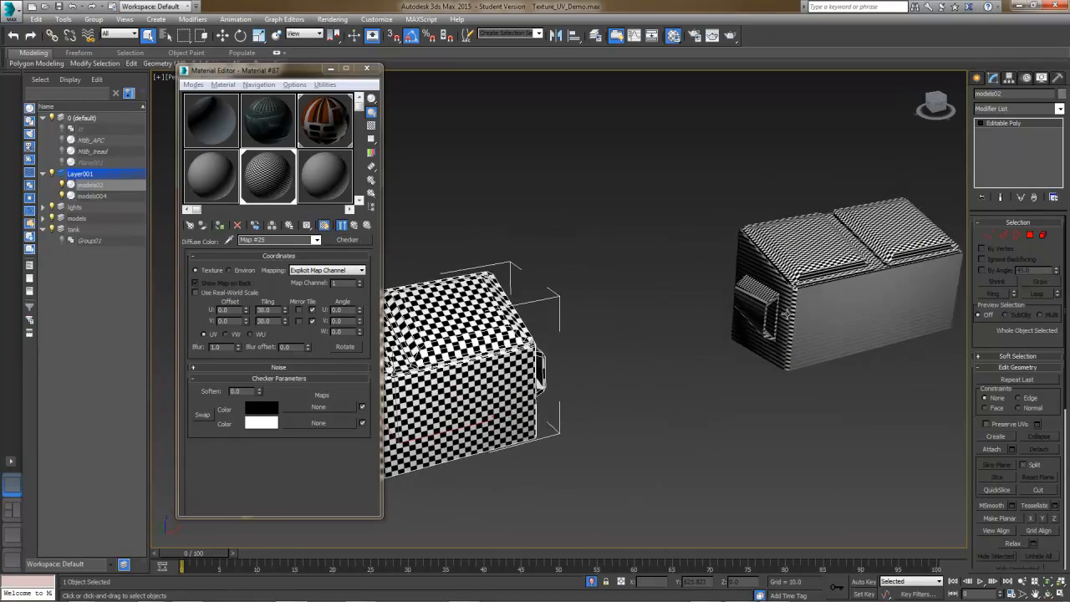
left_click(774, 330)
key("z")
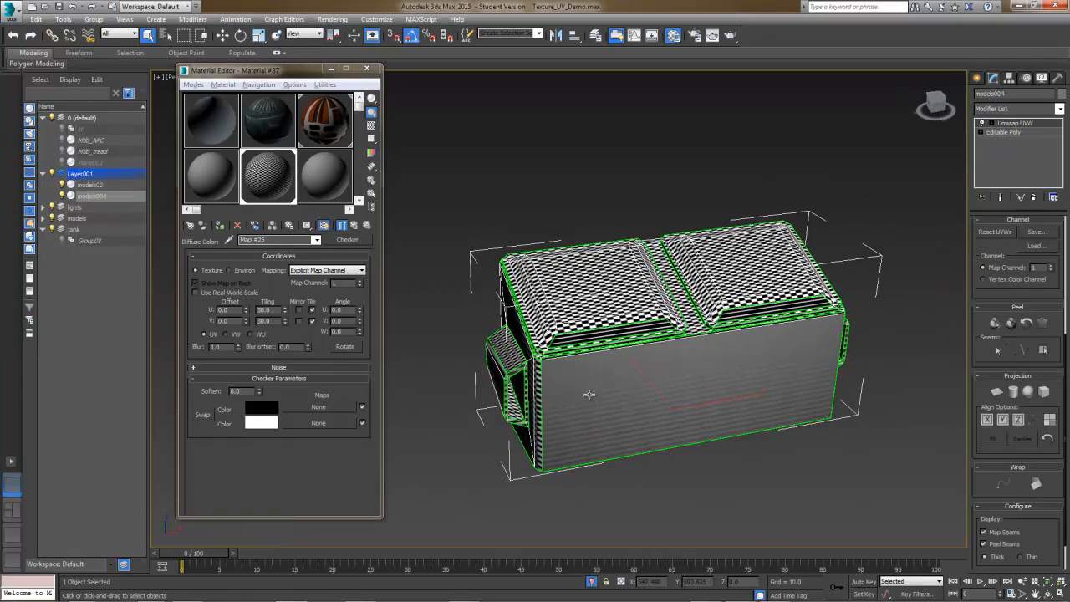
scroll(583, 395, "up", 4)
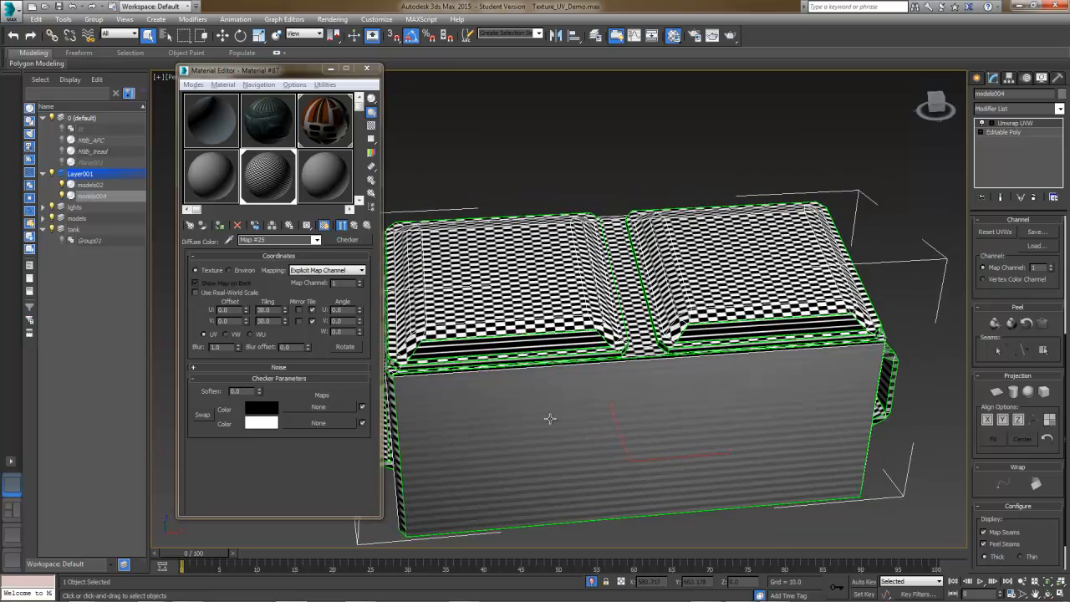
middle_click_drag(553, 419, 546, 419, "alt")
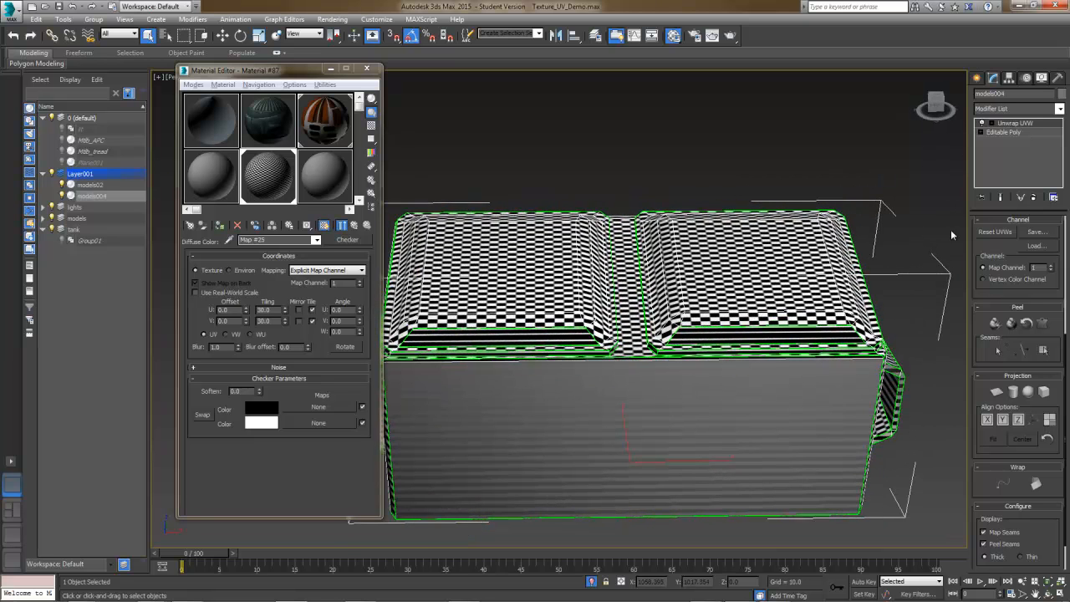
Step: Open the second dumpster's UVs in the UV editor, place the editor beside the model and close the Material Editor
left_click_drag(1058, 324, 1062, 435)
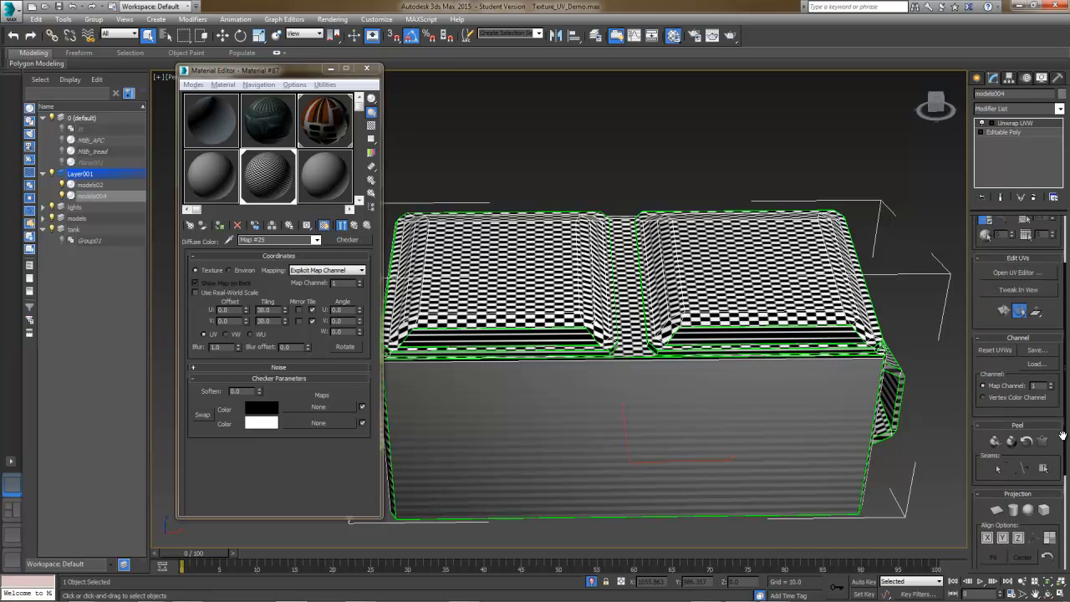
left_click(1026, 277)
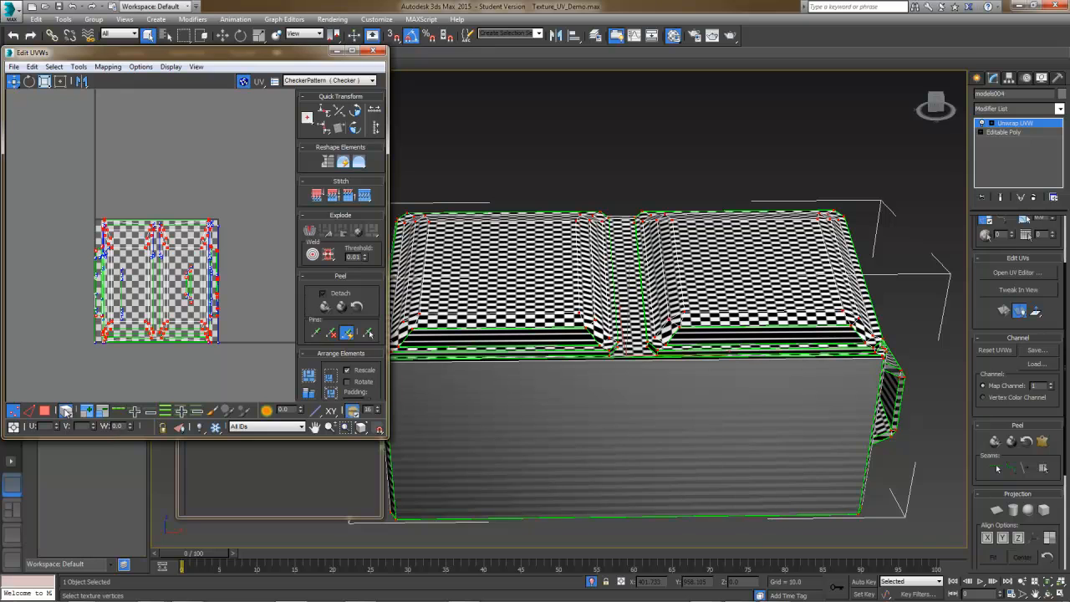
scroll(215, 287, "up", 2)
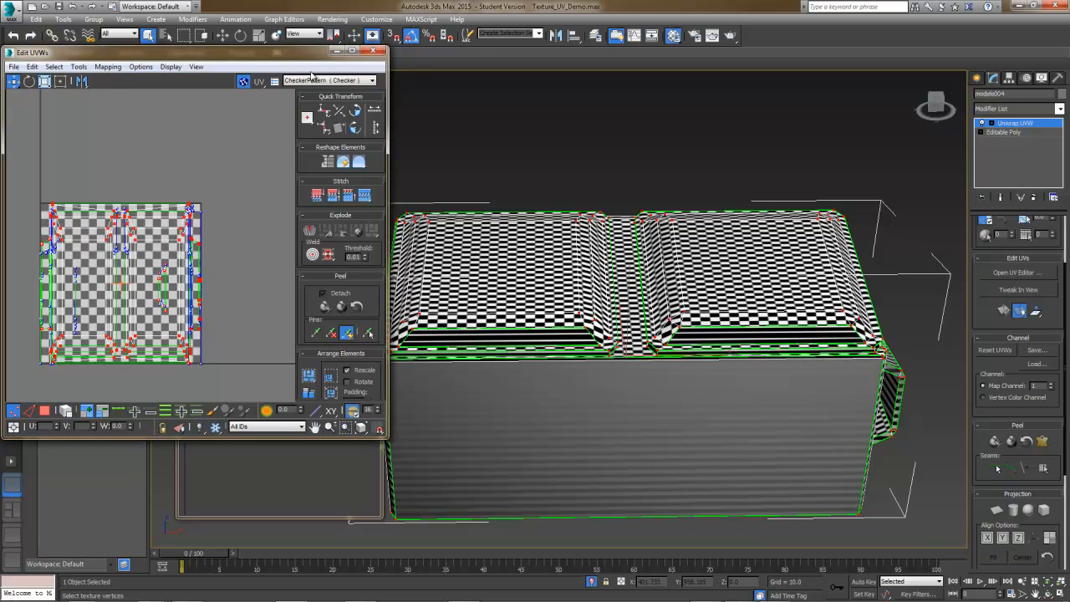
left_click_drag(305, 63, 924, 96)
key("3")
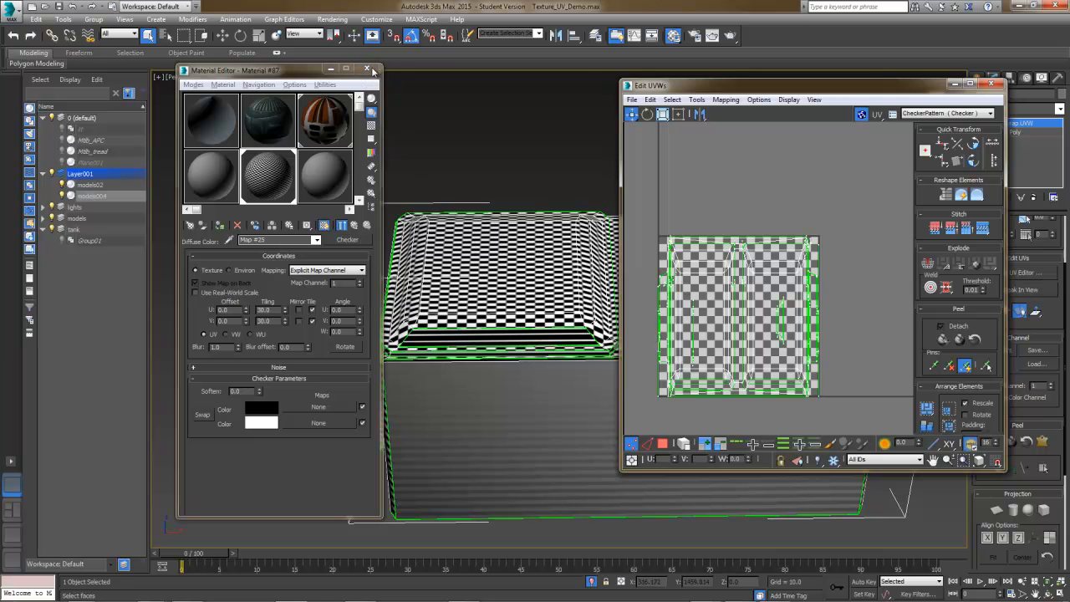
left_click(368, 69)
Step: Examine the checker distortion on the second dumpster's front and lids alongside its UV layout
middle_click_drag(509, 209, 334, 171)
middle_click_drag(678, 319, 698, 287)
middle_click_drag(475, 284, 468, 251, "alt")
middle_click_drag(474, 214, 422, 224)
left_click_drag(760, 87, 574, 157)
left_click_drag(1057, 410, 1056, 332)
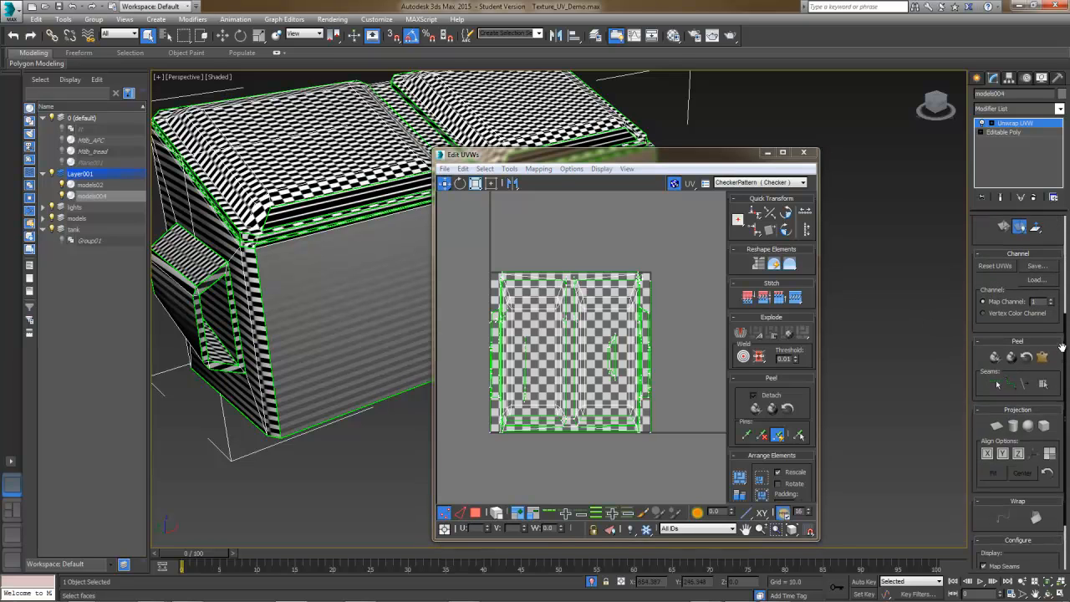
scroll(1026, 353, "down", 3)
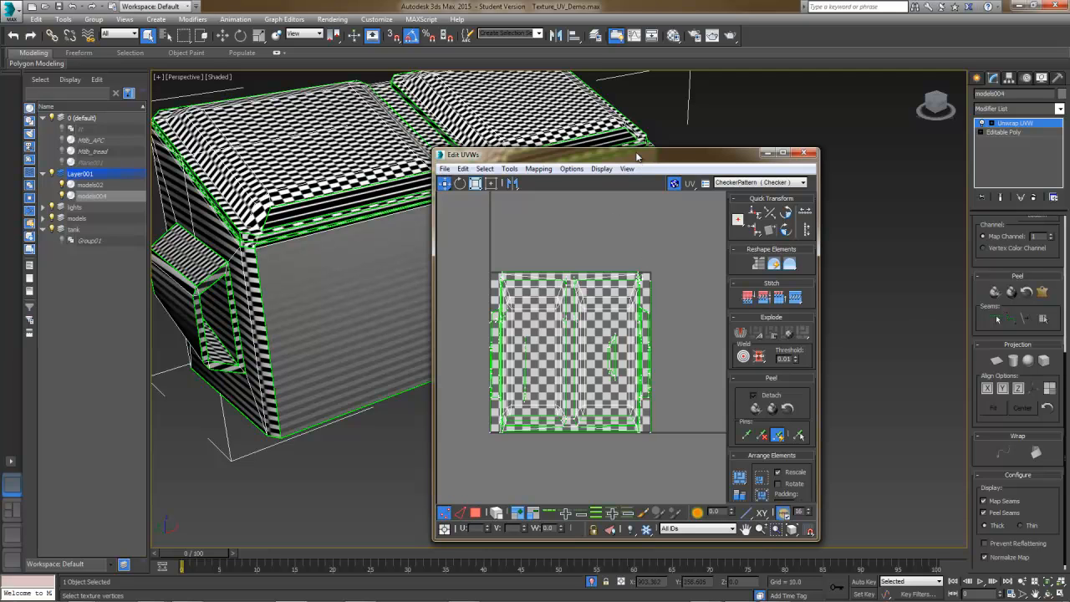
left_click_drag(637, 156, 713, 203)
middle_click_drag(468, 237, 371, 294, "alt")
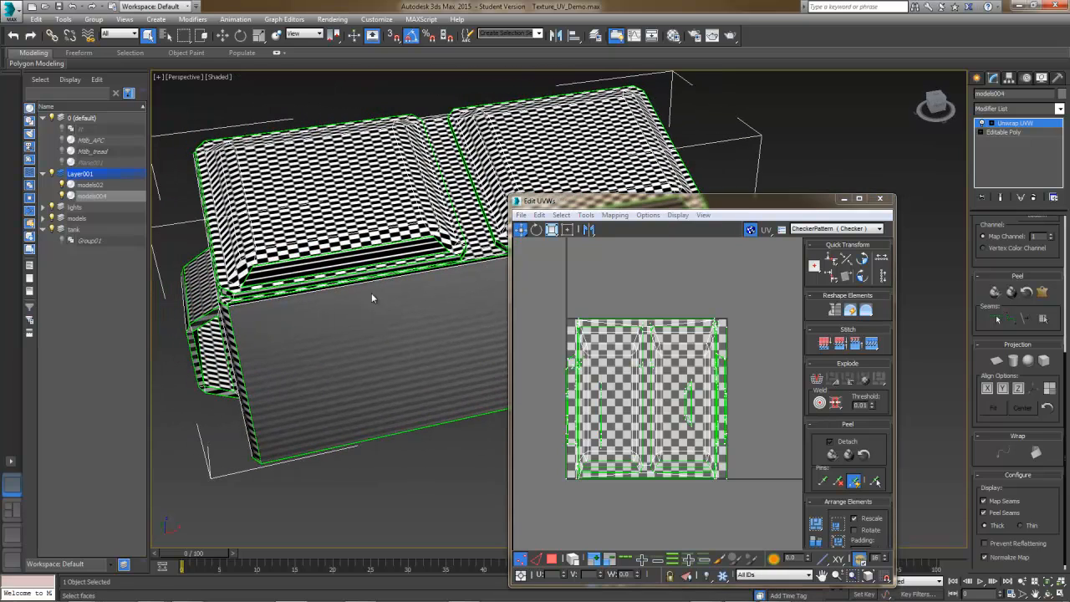
Step: Switch the UV editor to polygon selection and select the flat top and inner side bevel faces of the first lid
left_click_drag(621, 202, 688, 126)
left_click(639, 484)
left_click(618, 484)
left_click_drag(750, 128, 743, 166)
middle_click_drag(404, 206, 328, 240, "alt")
left_click(388, 228)
scroll(388, 228, "up", 5)
left_click(459, 235, "ctrl")
left_click(503, 240, "ctrl")
Step: Add the first lid's front bevel and front corner faces to the selection
middle_click_drag(503, 240, 520, 198, "alt")
left_click(381, 339, "ctrl")
left_click(444, 340, "ctrl")
middle_click_drag(452, 351, 392, 325, "alt")
left_click(379, 355, "ctrl")
left_click(313, 361, "ctrl")
left_click(309, 317, "ctrl")
left_click(325, 336, "ctrl")
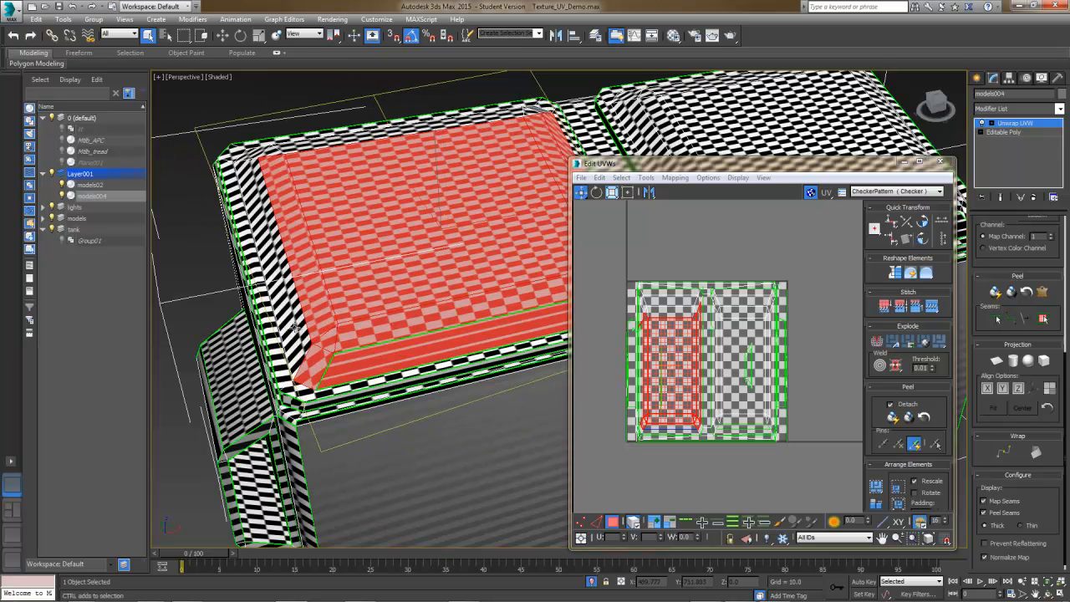
Step: Add the outer side bevel faces of the first lid to the selection
left_click(293, 329, "ctrl")
left_click(273, 329, "ctrl")
middle_click_drag(272, 328, 265, 294, "alt")
left_click(329, 402, "ctrl")
left_click(354, 400, "ctrl")
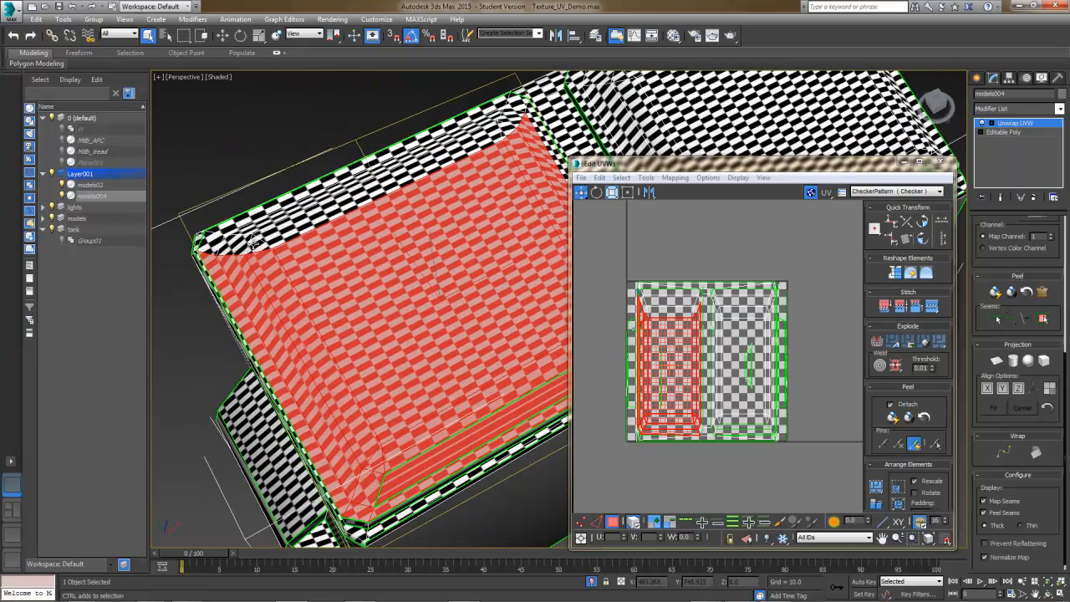
Step: Add the first lid's rear bevel and rear corner faces to the selection
left_click(251, 245, "ctrl")
left_click(239, 234, "ctrl")
left_click(288, 215, "ctrl")
left_click(321, 214, "ctrl")
middle_click_drag(326, 218, 341, 307, "alt")
left_click(432, 233, "ctrl")
left_click(454, 228, "ctrl")
Step: Extend the face selection to the second lid, covering its flat top, front and inner side faces
middle_click_drag(451, 249, 292, 246, "alt")
middle_click_drag(421, 161, 420, 374, "alt")
left_click(420, 390, "ctrl")
left_click(432, 365, "ctrl")
left_click(456, 371, "ctrl")
left_click(448, 393, "ctrl")
left_click(403, 342, "ctrl")
left_click(420, 329, "ctrl")
middle_click_drag(386, 336, 366, 326, "alt")
left_click(365, 326, "ctrl")
Step: Add the second lid's rear bevel and inner rear corner faces to the selection
left_click(285, 226, "ctrl")
left_click(290, 233, "ctrl")
left_click(295, 215, "ctrl")
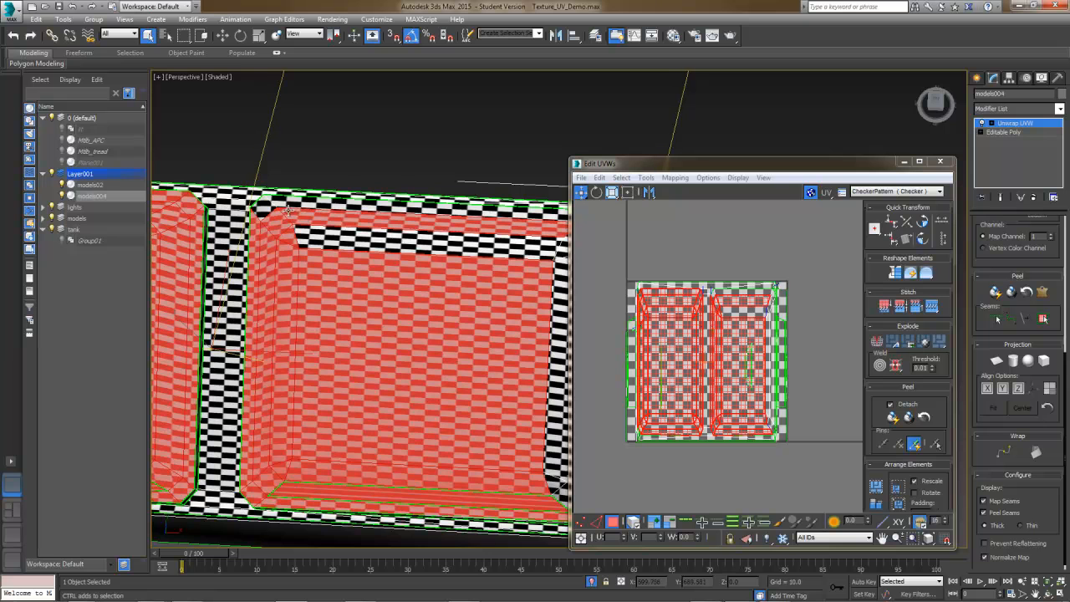
left_click(276, 205, "ctrl")
left_click(272, 214, "ctrl")
left_click(303, 227, "ctrl")
Step: Complete the second lid's selection with its outer side bevel and adjoining corner faces
middle_click_drag(365, 260, 423, 205, "alt")
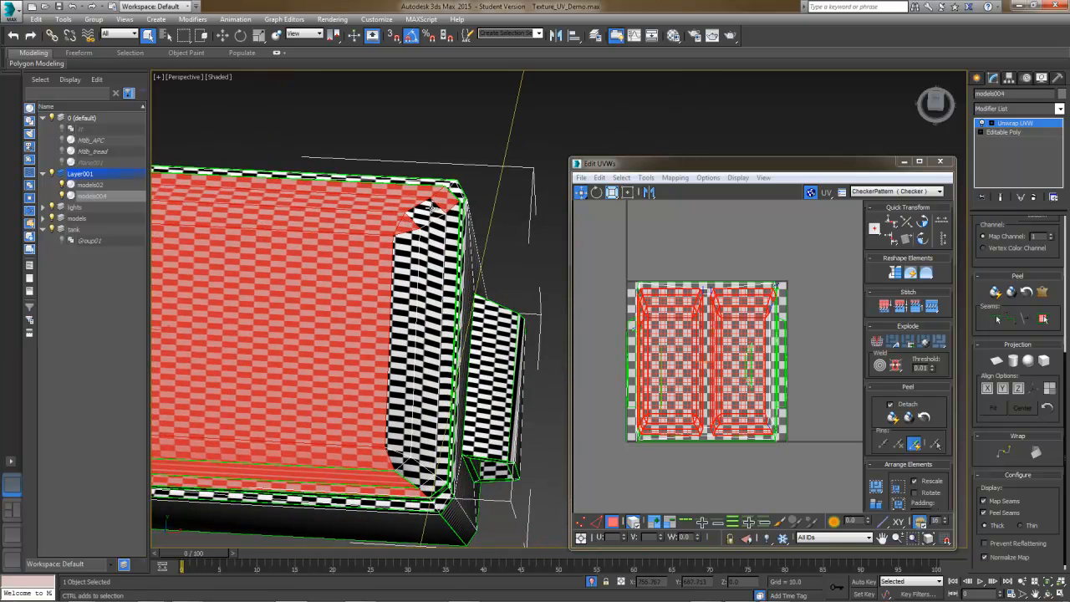
left_click(432, 209, "ctrl")
left_click(438, 233, "ctrl")
left_click(407, 285, "ctrl")
middle_click_drag(452, 278, 408, 398, "alt")
left_click(407, 399, "ctrl")
left_click(421, 419, "ctrl")
left_click(442, 437, "ctrl")
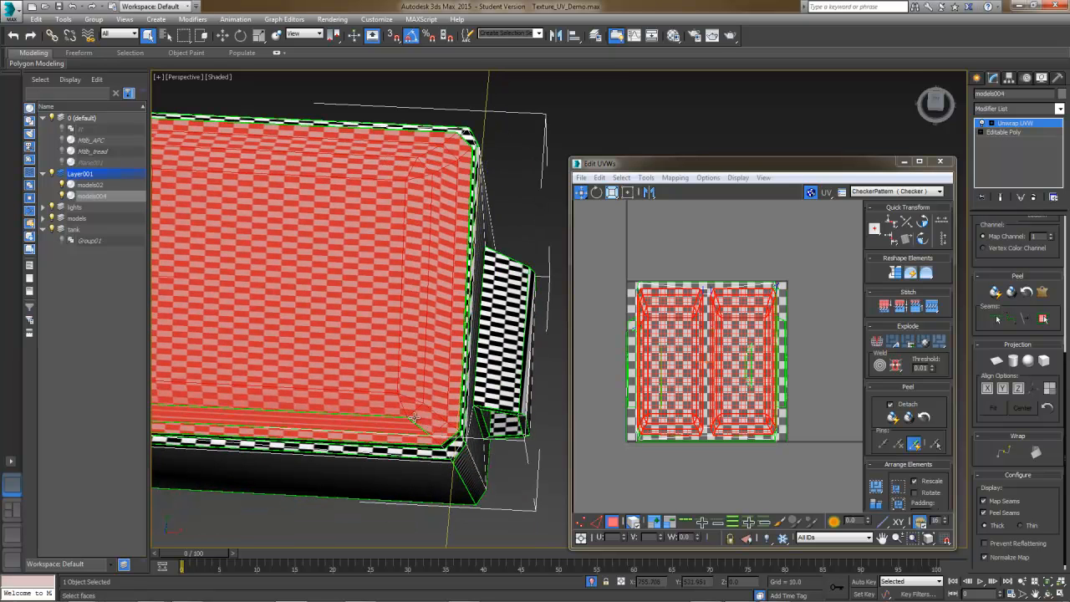
Step: Check both lids from all sides and include the remaining thin rim faces in the selection
middle_click_drag(442, 435, 404, 362, "alt")
scroll(405, 363, "down", 3)
middle_click_drag(342, 329, 370, 306, "alt")
middle_click_drag(475, 325, 469, 325, "alt")
middle_click_drag(384, 290, 435, 255, "alt")
middle_click_drag(464, 209, 347, 232, "alt")
middle_click_drag(276, 250, 415, 281, "alt")
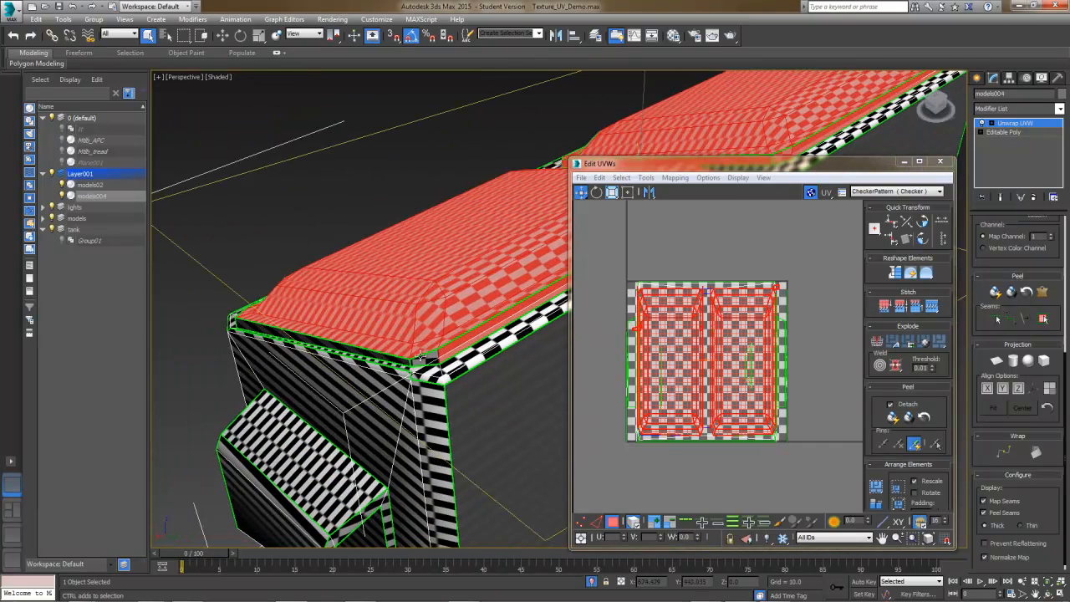
middle_click_drag(419, 360, 377, 286, "alt")
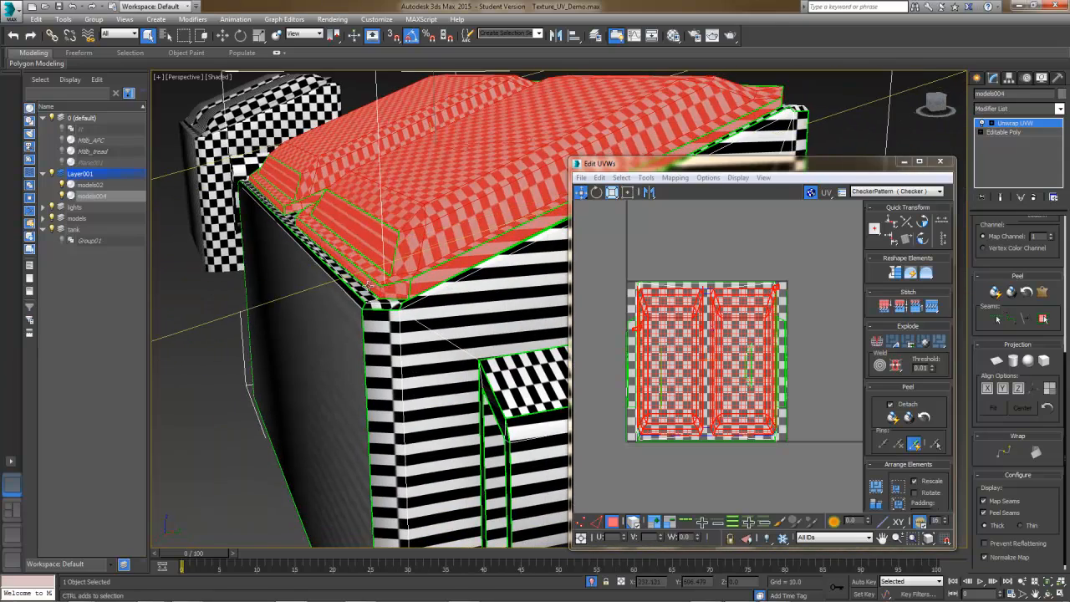
scroll(379, 287, "up", 6)
middle_click_drag(391, 248, 270, 284, "alt")
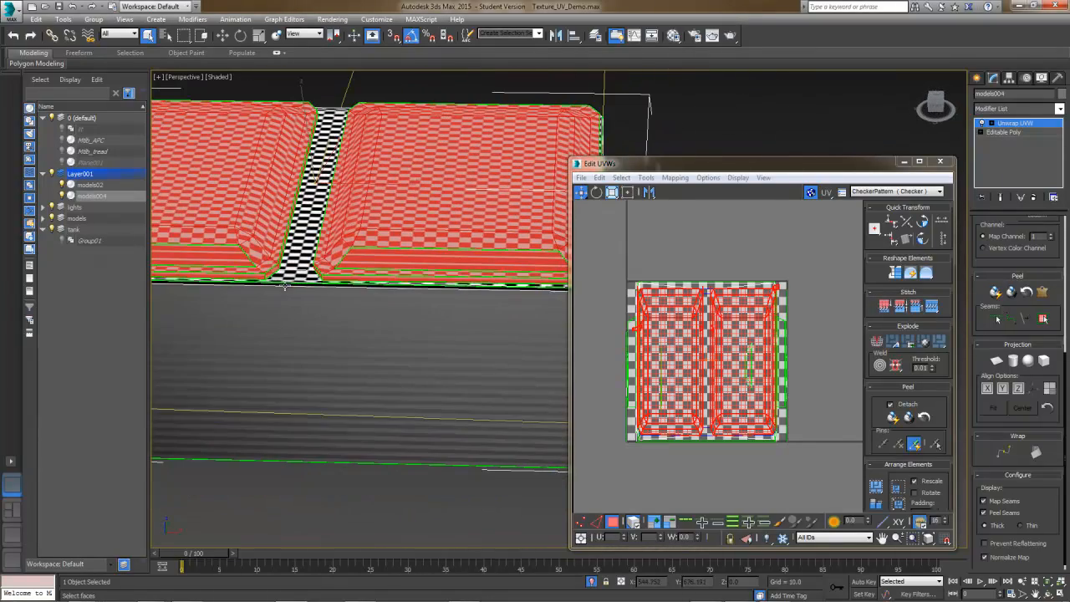
middle_click_drag(525, 282, 502, 237, "alt")
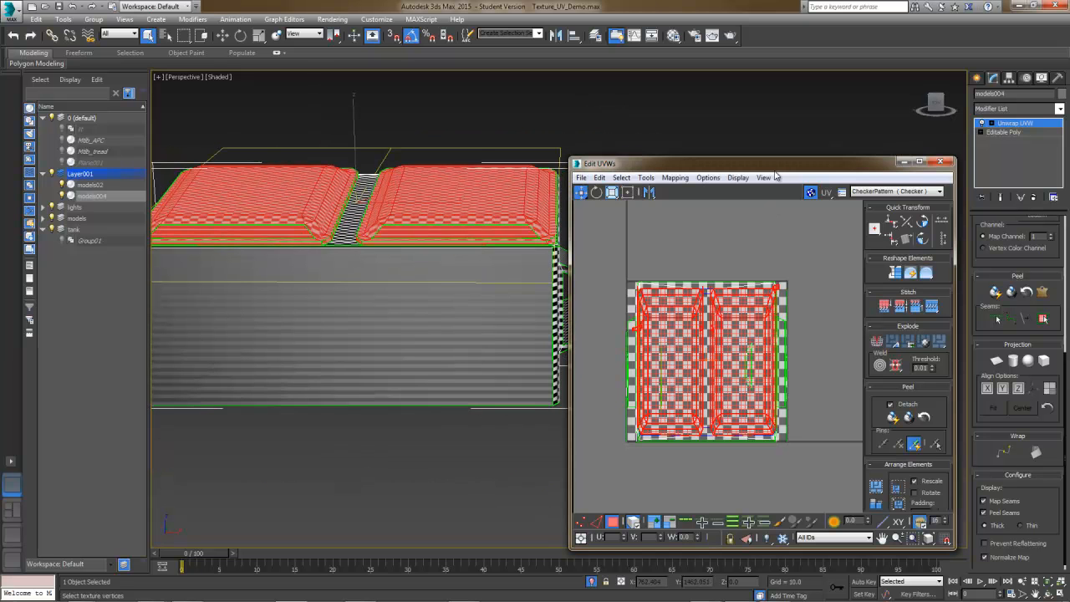
Step: Apply a planar map projection to the selected lid faces and view the dumpster from above
left_click_drag(776, 174, 766, 183)
left_click(997, 362)
middle_click_drag(427, 289, 263, 381, "alt")
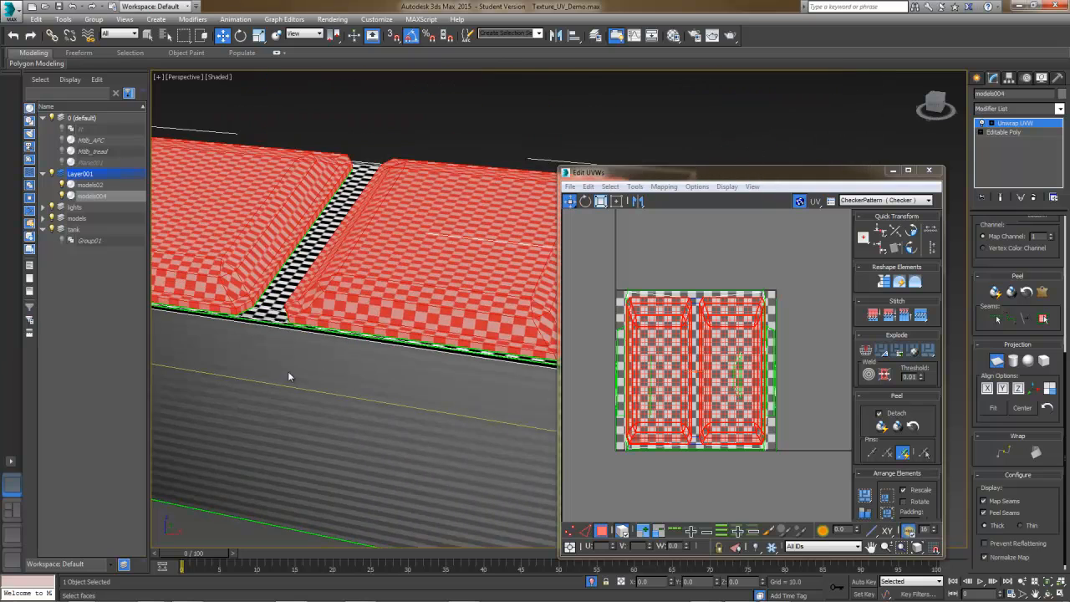
mouse_move(326, 355)
middle_mouse_down("alt")
mouse_move(354, 330)
mouse_move(258, 282)
mouse_move(313, 353)
mouse_move(461, 318)
middle_mouse_up("alt")
key("F3")
mouse_move(475, 217)
middle_mouse_down("alt")
mouse_move(430, 255)
mouse_move(436, 325)
mouse_move(403, 298)
middle_mouse_up("alt")
key("F3")
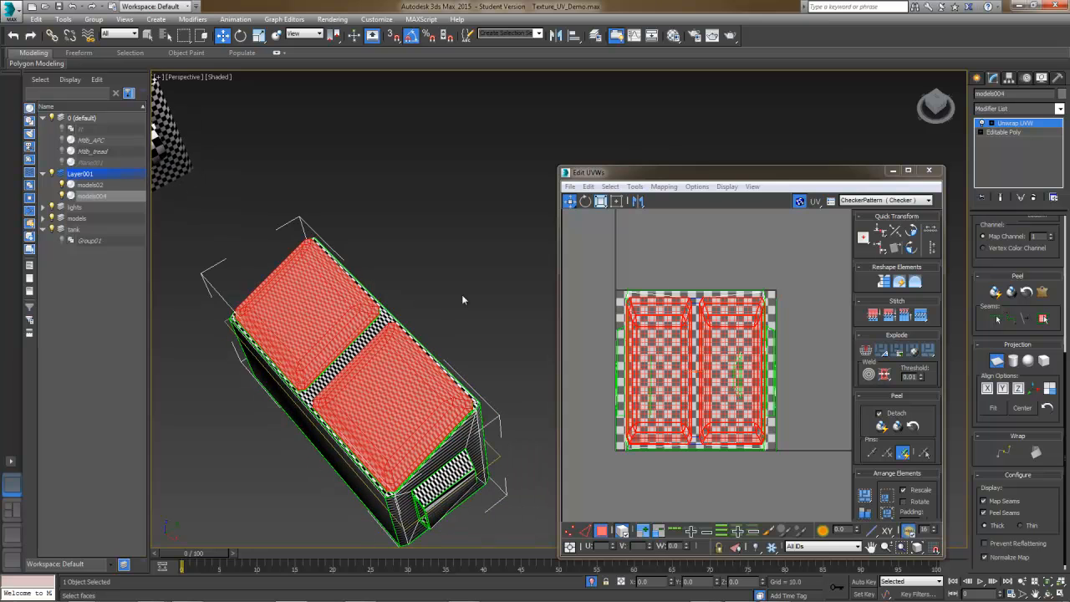
Step: Activate Freeform mode in the UV editor and leave the planar projection mode
left_click_drag(657, 175, 637, 140)
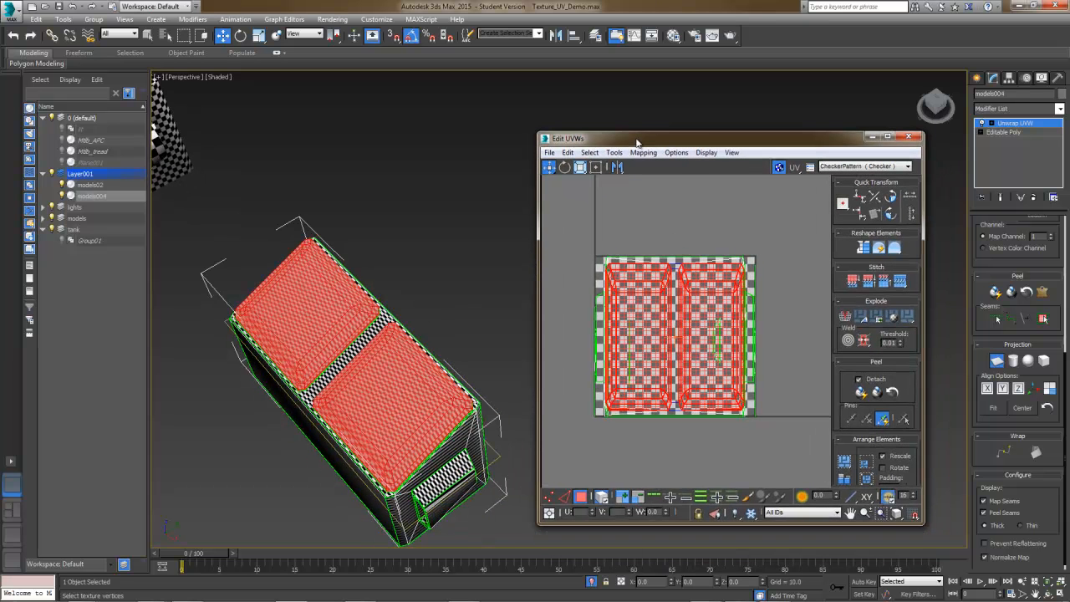
left_click(596, 167)
left_click_drag(618, 138, 591, 116)
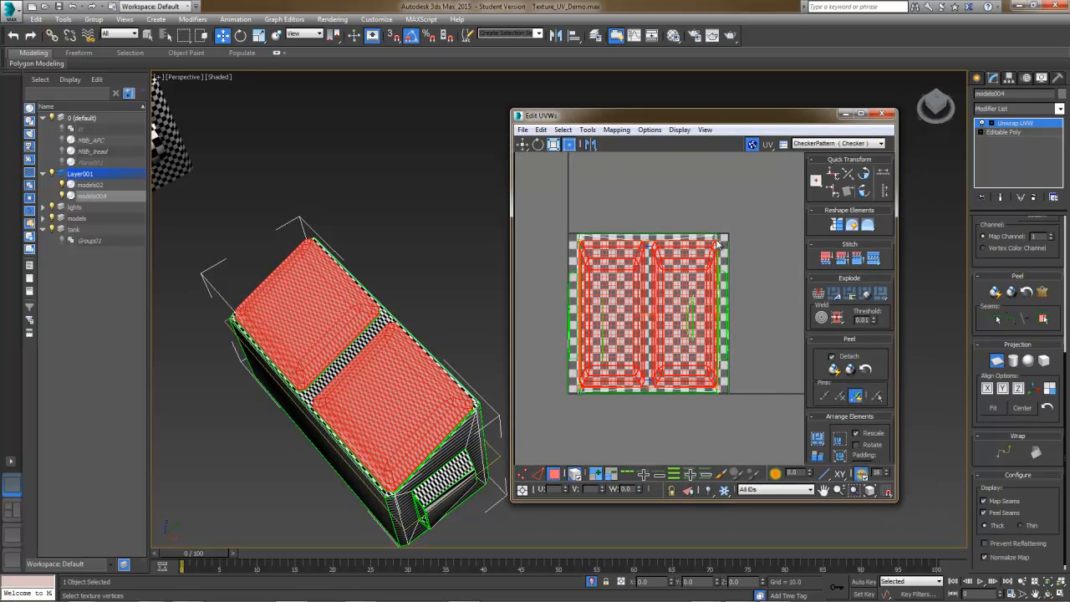
mouse_move(695, 271)
middle_mouse_down()
mouse_move(677, 279)
mouse_move(697, 288)
middle_mouse_up()
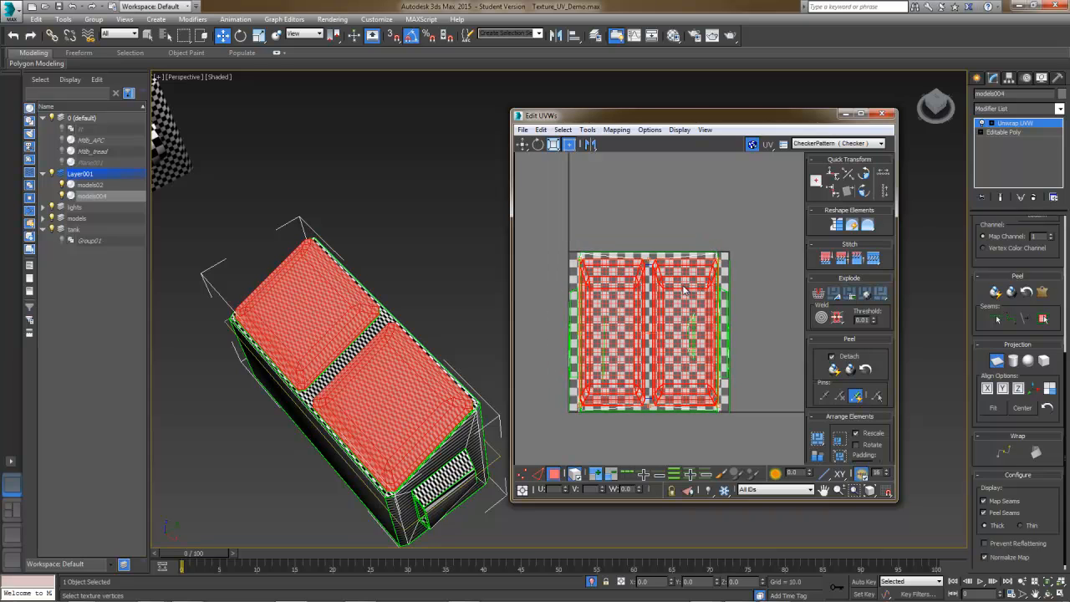
scroll(645, 286, "up", 3)
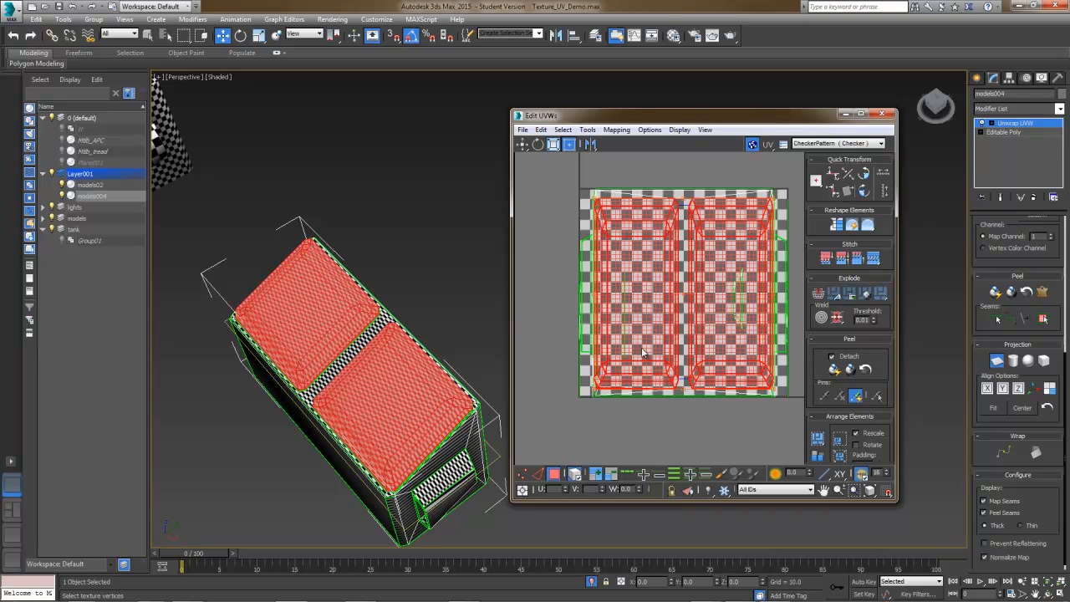
left_click(998, 360)
Step: Move the selected lid UV shells out of the texture tile into the empty space diagonally above it
middle_click_drag(558, 298, 553, 308)
scroll(552, 308, "down", 3)
left_click_drag(610, 286, 686, 174)
middle_click_drag(669, 205, 592, 299)
left_click_drag(592, 298, 637, 244)
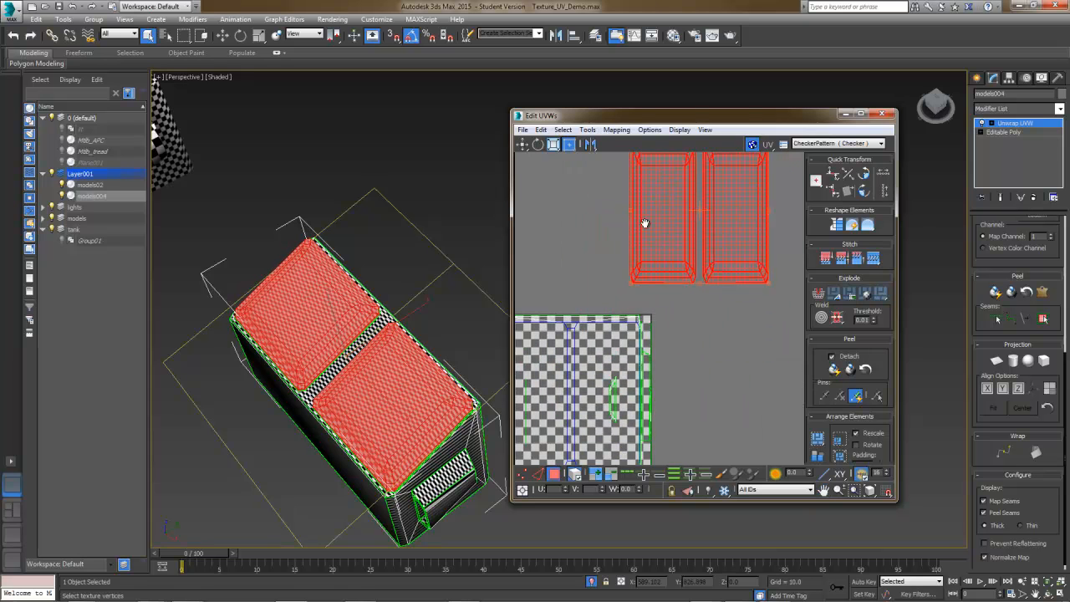
Step: Stretch the two lid UV shells horizontally to nearly double their width
middle_click_drag(737, 164, 652, 230)
left_click_drag(683, 216, 800, 218)
middle_click_drag(466, 267, 345, 234, "alt")
middle_click_drag(589, 259, 559, 232)
left_click_drag(559, 232, 604, 290)
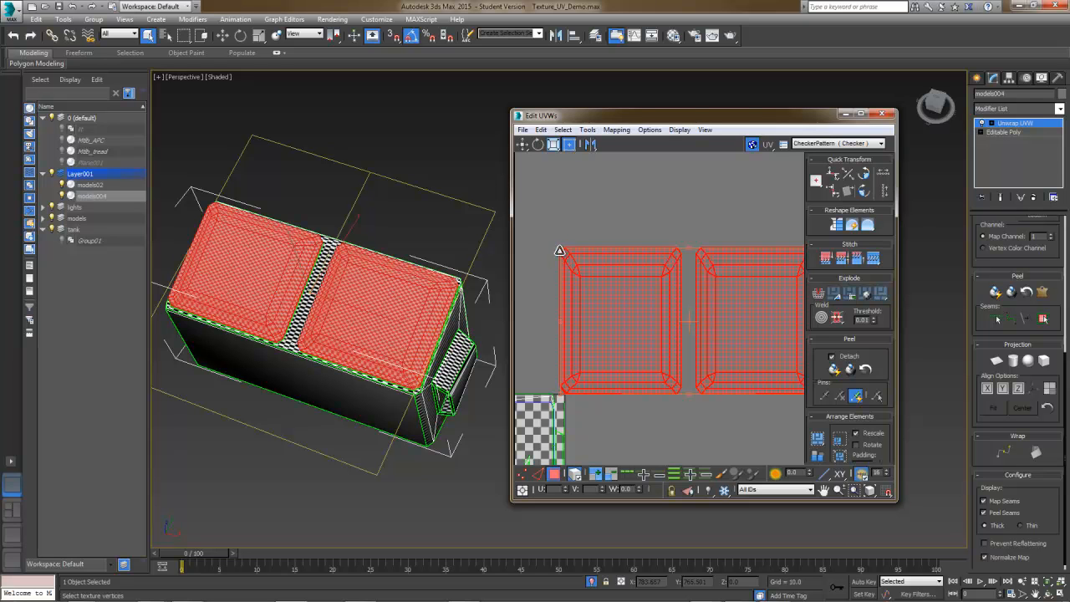
left_click_drag(562, 256, 620, 237)
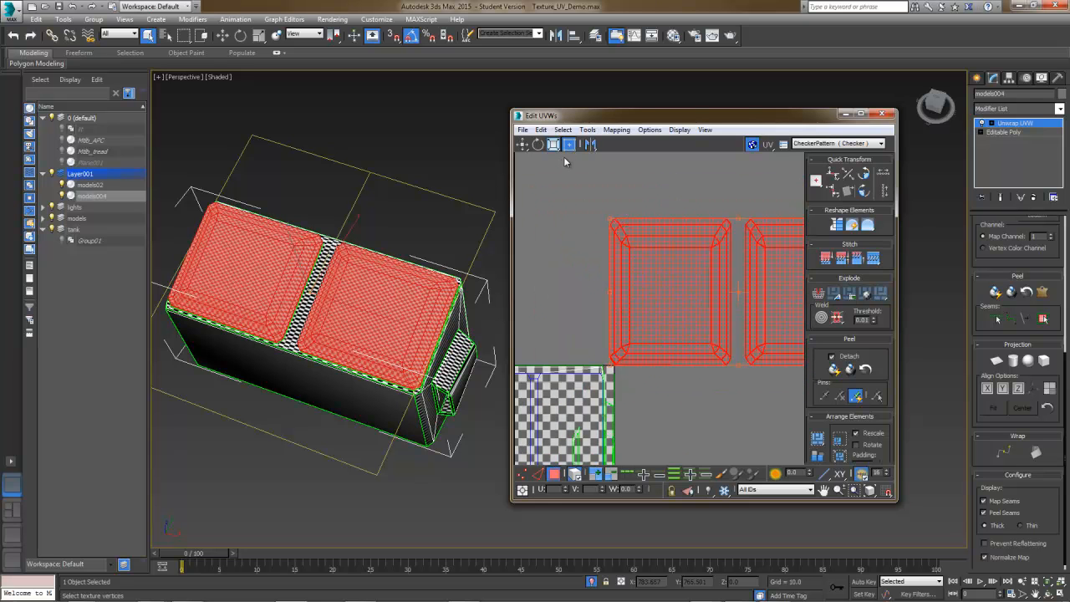
Step: Examine the checker pattern on the dumpster's lids from several angles and compare it with the UV layout
middle_click_drag(782, 330, 702, 262)
scroll(683, 274, "down", 3)
middle_click_drag(427, 269, 453, 268, "alt")
scroll(443, 272, "up", 5)
middle_click_drag(666, 288, 773, 236)
middle_click_drag(428, 329, 390, 295, "alt")
scroll(426, 313, "down", 1)
middle_click_drag(508, 324, 431, 334)
scroll(624, 298, "up", 3)
middle_click_drag(626, 296, 648, 322)
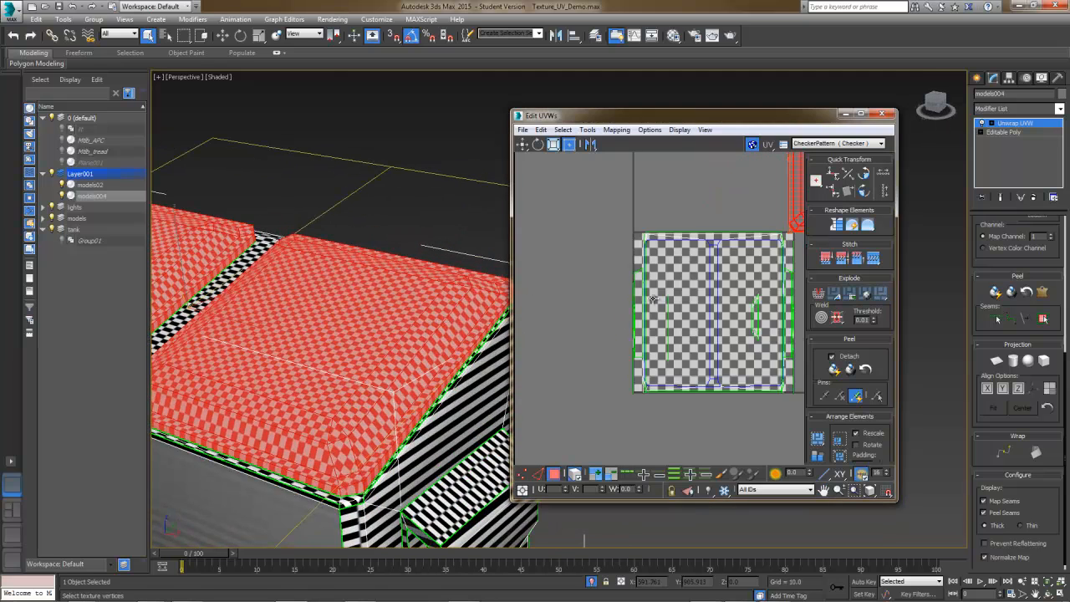
Step: Select the divider strip between the two lids and the flat rim faces along the dumpster's long edge
middle_click_drag(449, 262, 322, 281, "alt")
middle_click_drag(269, 332, 279, 370, "alt")
left_click(283, 475, "ctrl")
middle_click_drag(282, 475, 382, 413)
left_click(288, 436, "ctrl")
left_click(310, 398, "ctrl")
left_click(310, 368, "ctrl")
scroll(382, 413, "down", 4)
middle_click_drag(293, 408, 359, 438, "alt")
scroll(387, 377, "up", 5)
left_click(423, 430, "ctrl")
middle_click_drag(392, 358, 346, 372, "alt")
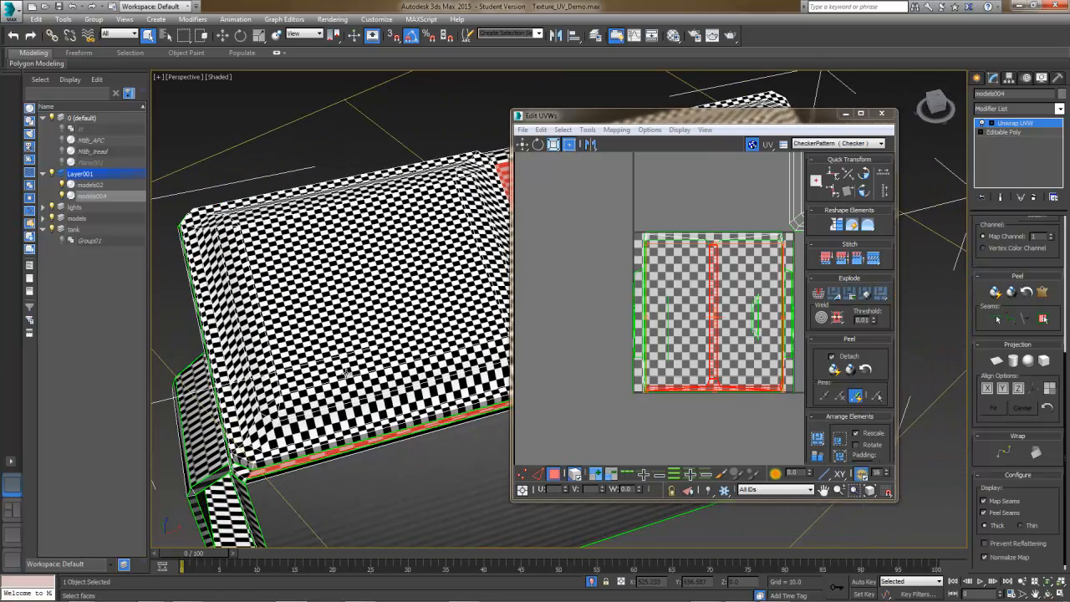
middle_click_drag(338, 264, 369, 281, "alt")
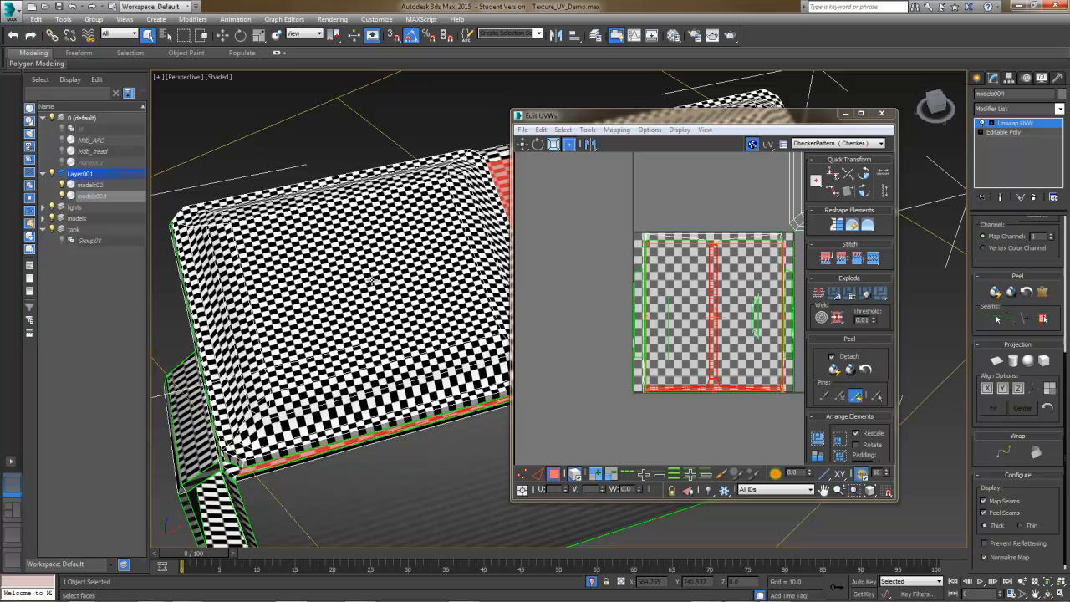
Step: Open the Material Editor and change the checker map's black color to teal
key("m")
left_click_drag(284, 65, 162, 40)
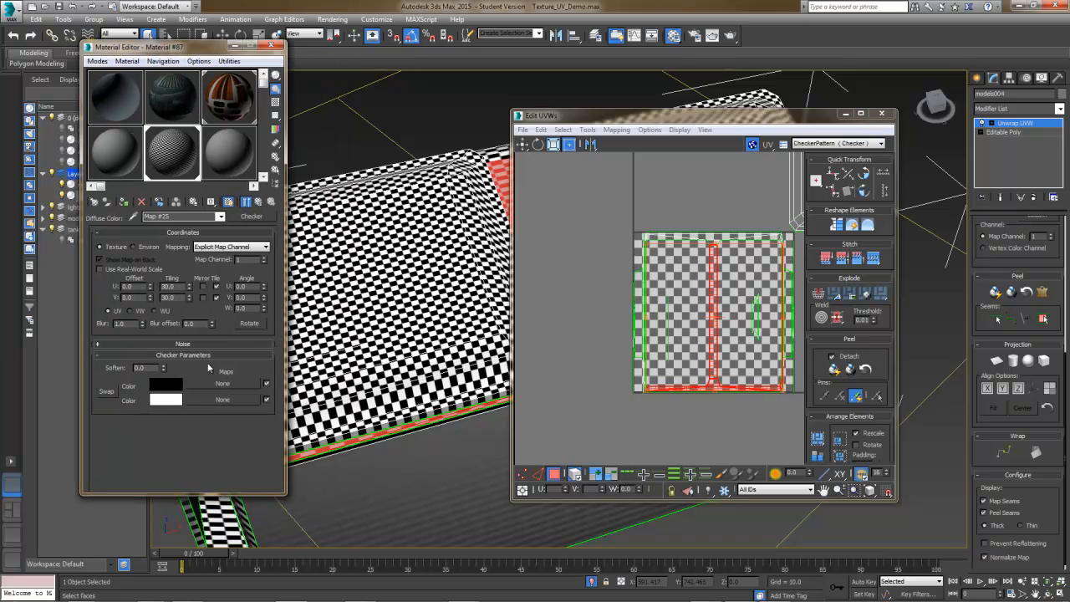
left_click(167, 385)
left_click(270, 117)
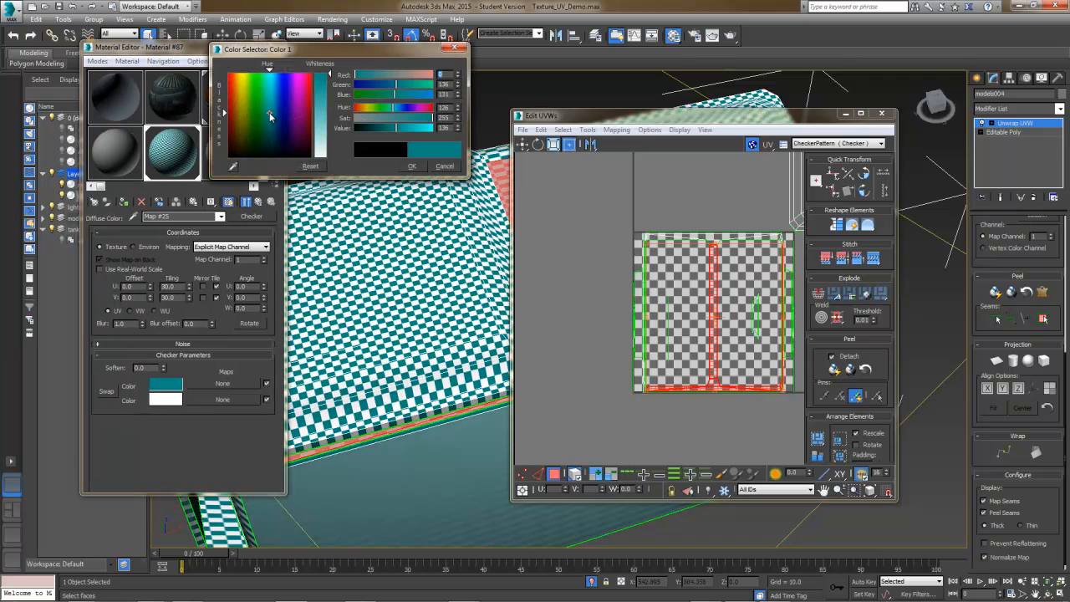
left_click(411, 166)
Step: Change the checker map's white color to tan and close the Material Editor
left_click(176, 398)
left_click(286, 138)
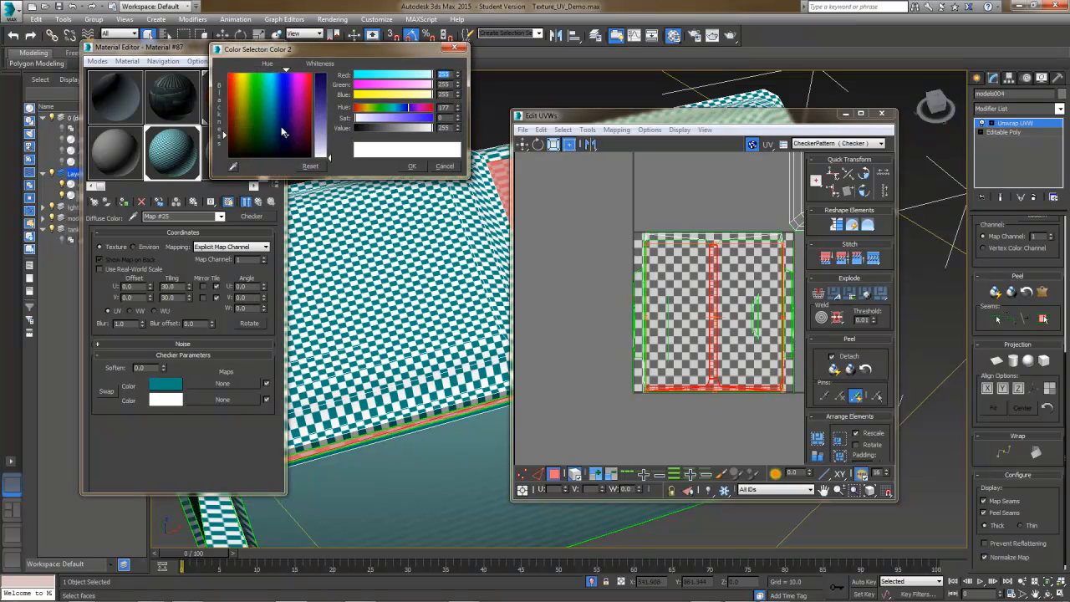
left_click(278, 87)
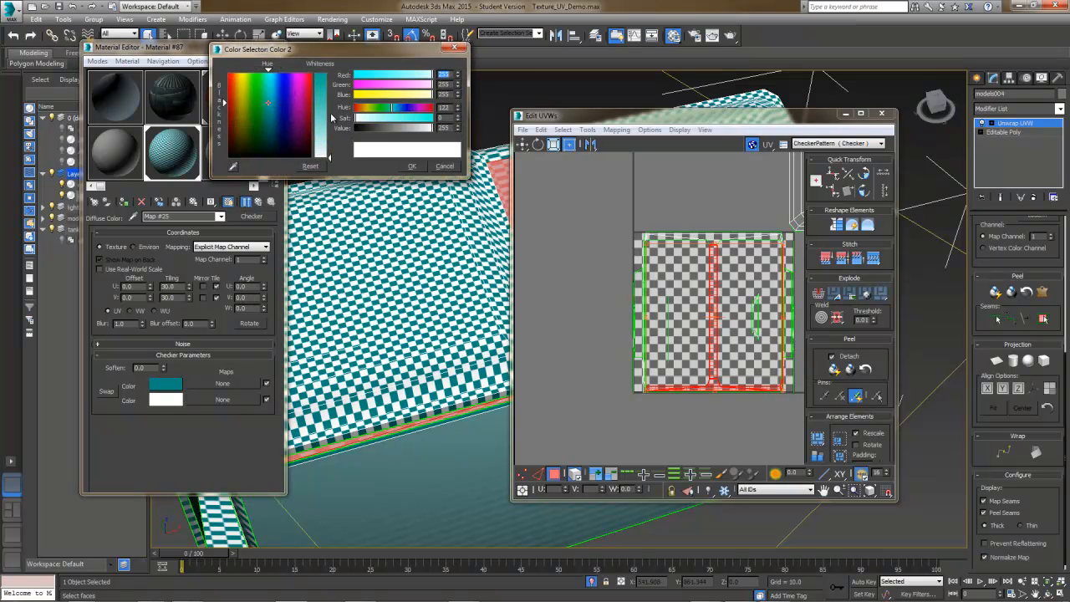
left_click(324, 114)
left_click_drag(242, 117, 235, 121)
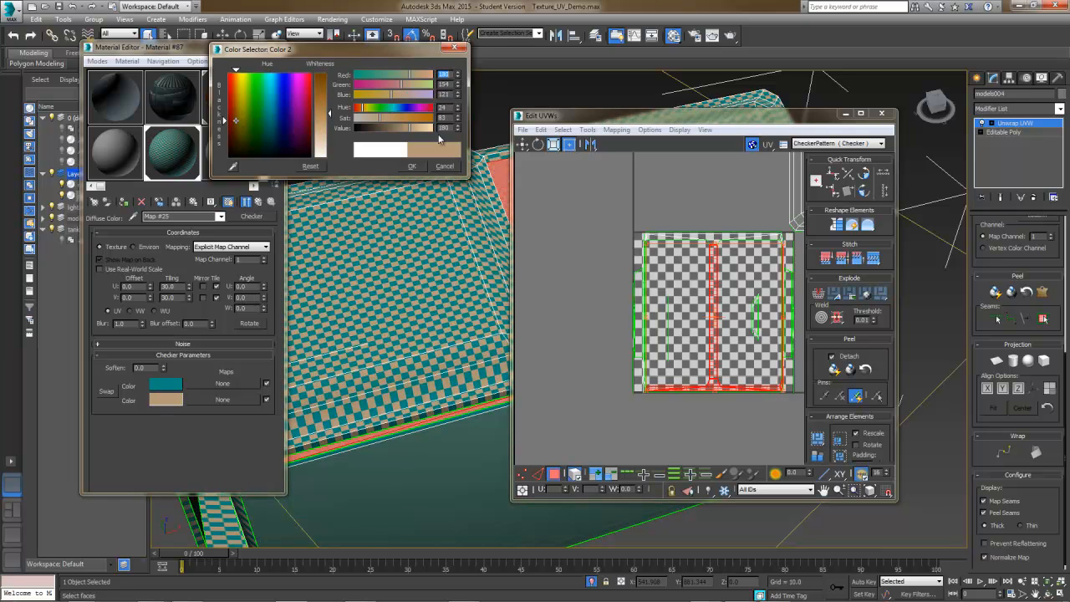
left_click(417, 166)
left_click(279, 47)
Step: Move the UV editor aside and add the remaining rim faces around both lids to the selection
middle_click_drag(430, 253, 687, 149, "alt")
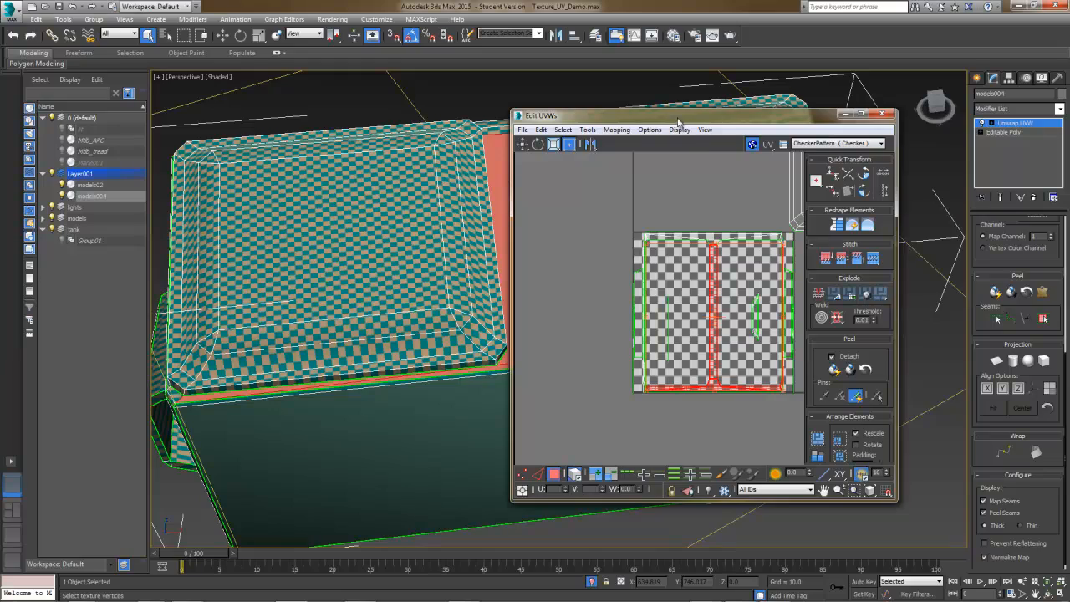
left_click_drag(677, 119, 896, 143)
middle_click_drag(492, 259, 480, 370, "alt")
middle_click_drag(502, 197, 552, 323, "alt")
left_click(548, 325, "ctrl")
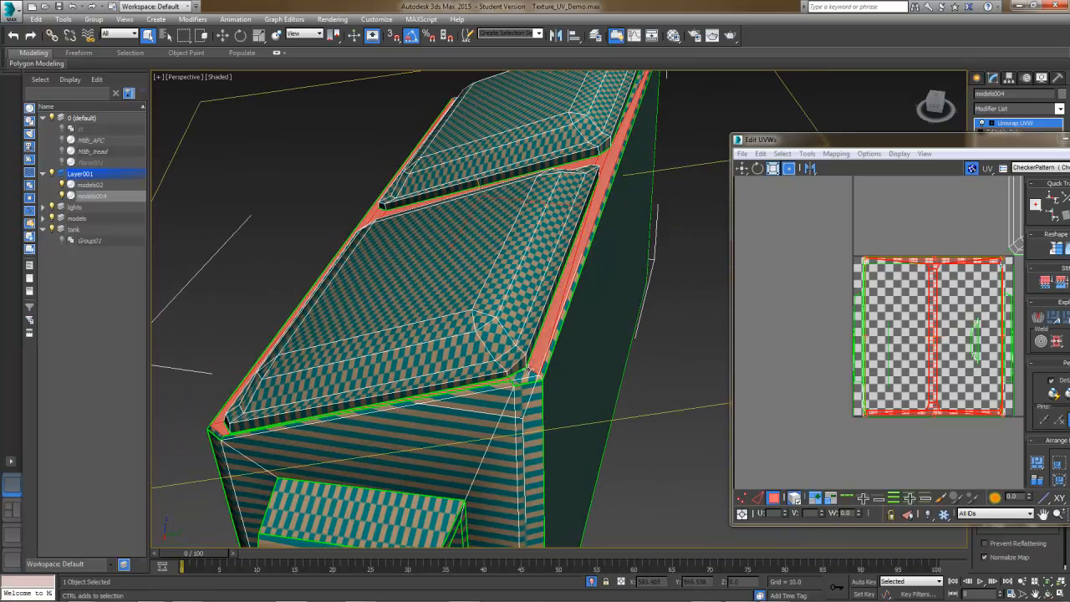
middle_click_drag(524, 370, 317, 417, "alt")
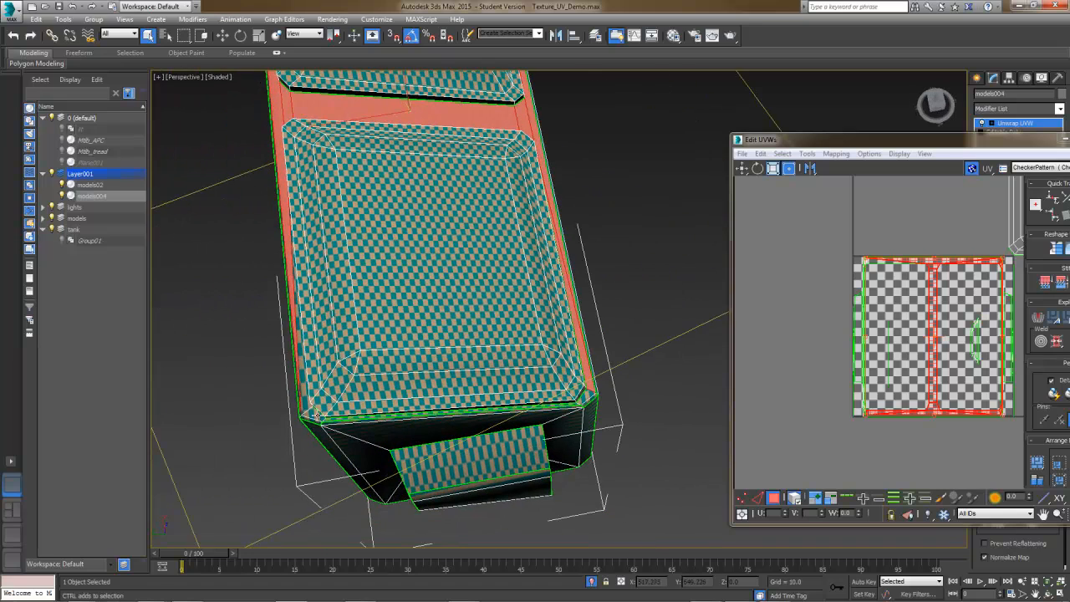
left_click(310, 401)
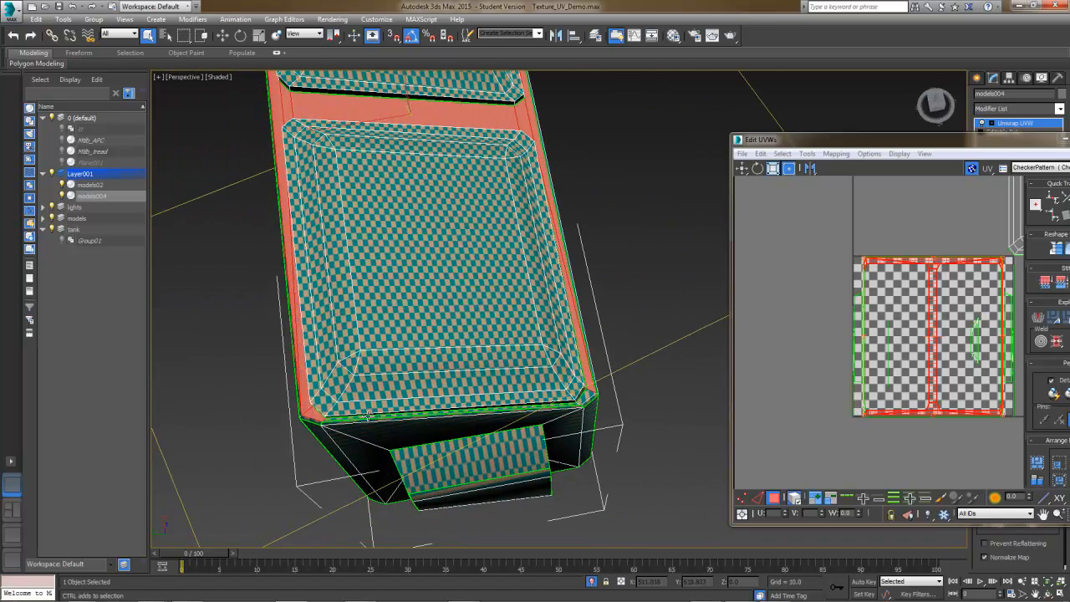
middle_click_drag(369, 415, 357, 385, "alt")
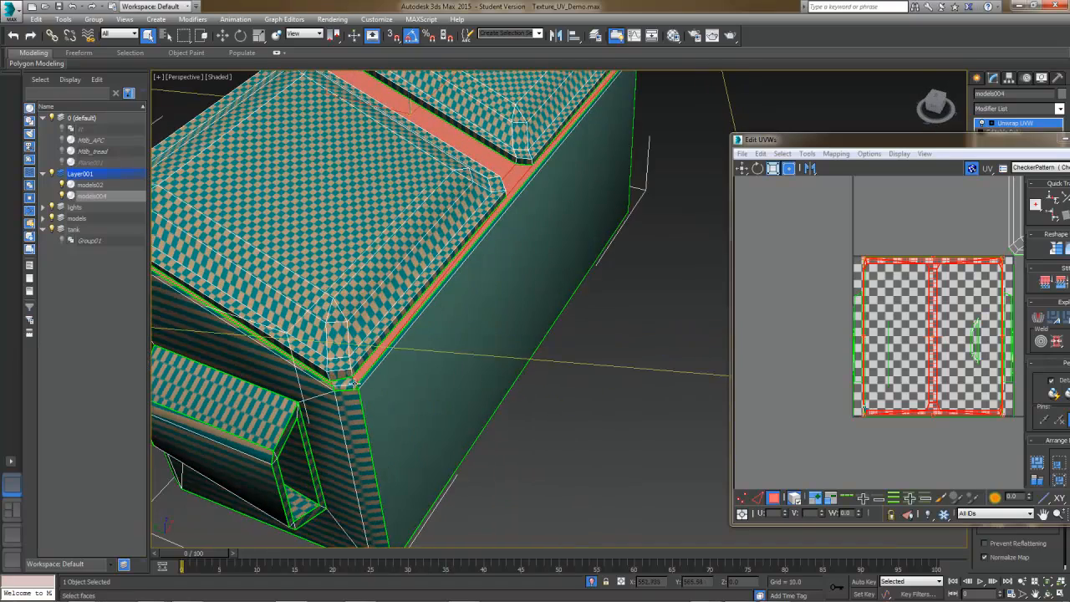
scroll(372, 368, "down", 10)
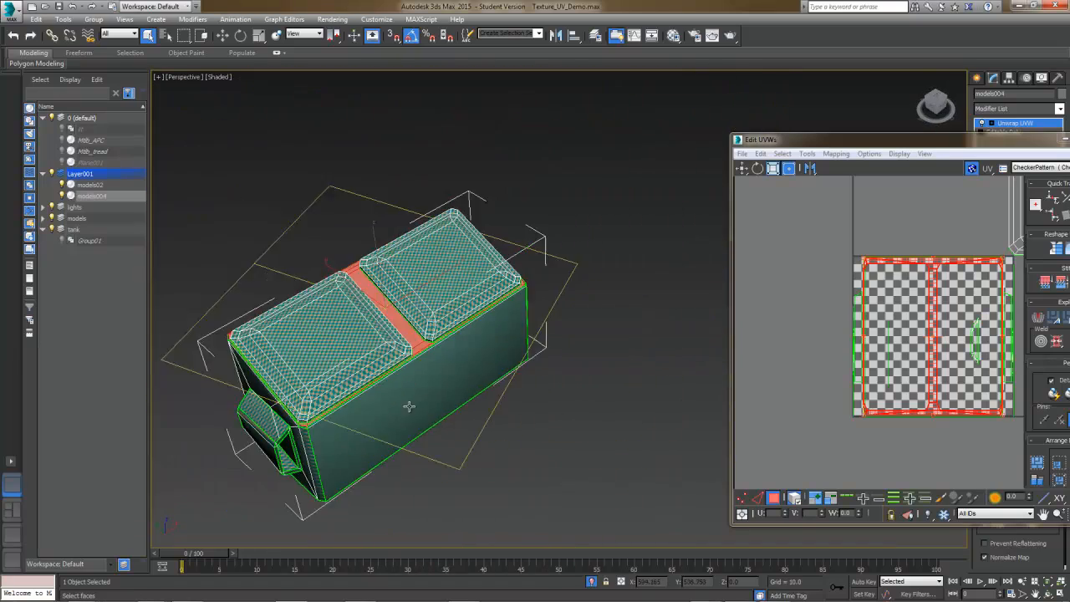
Step: Apply a planar map projection to the selected rim and divider faces, and leave the projection mode
middle_click_drag(905, 283, 895, 285)
left_click_drag(868, 144, 605, 83)
left_click(997, 361)
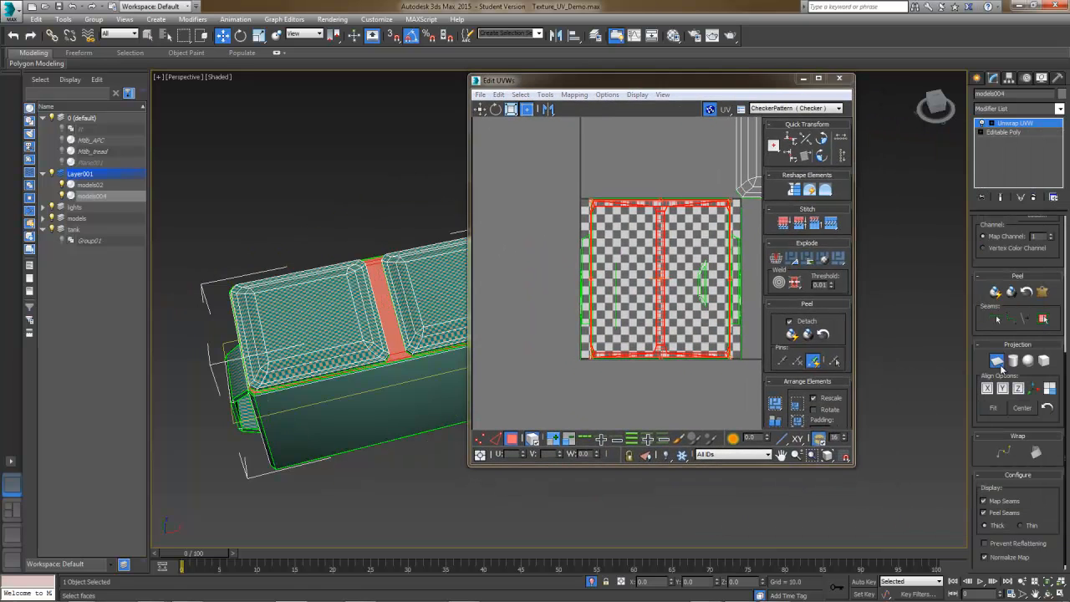
middle_click_drag(395, 296, 382, 286)
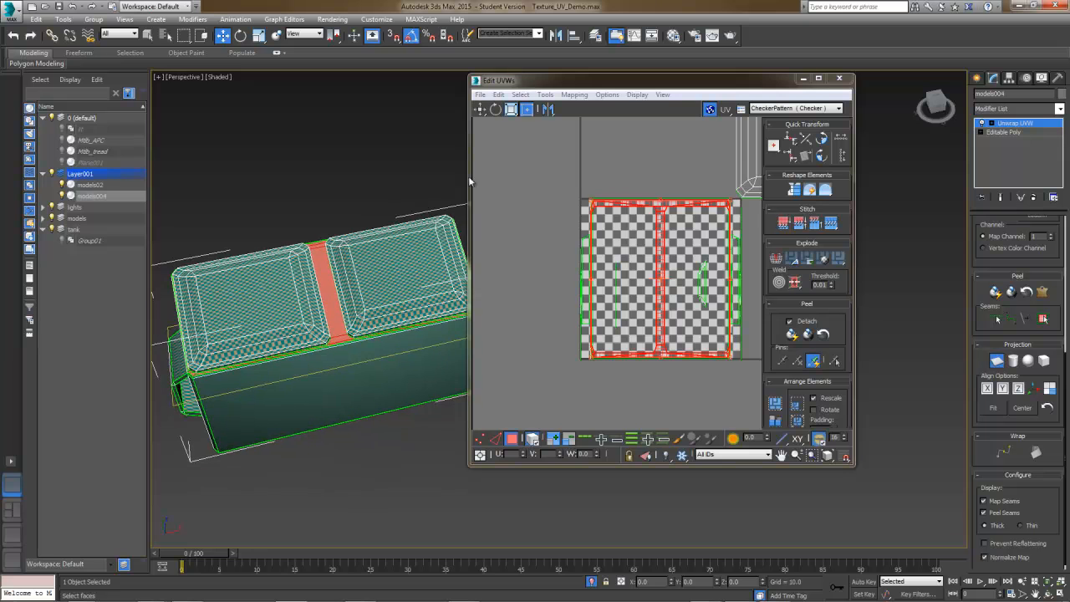
middle_click_drag(669, 259, 656, 262)
left_click(996, 360)
Step: Move the rim's UV shell out of the texture tile into the empty space near the lid shells
middle_click_drag(705, 213, 665, 225)
left_click_drag(662, 220, 721, 267)
middle_click_drag(721, 267, 568, 284)
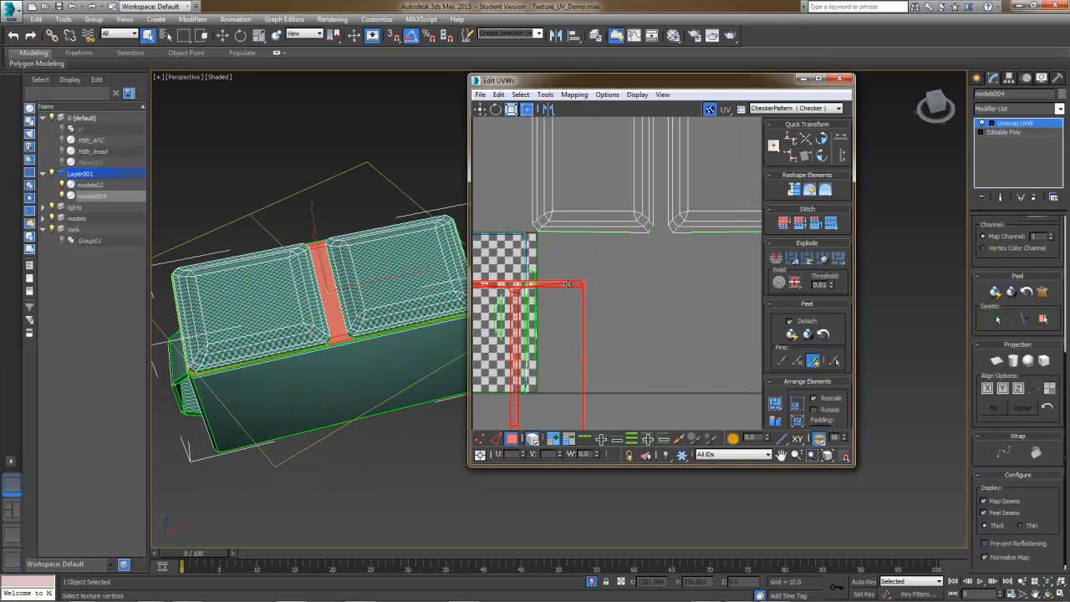
left_click_drag(612, 277, 719, 224)
scroll(490, 308, "down", 3)
middle_click_drag(689, 234, 665, 303)
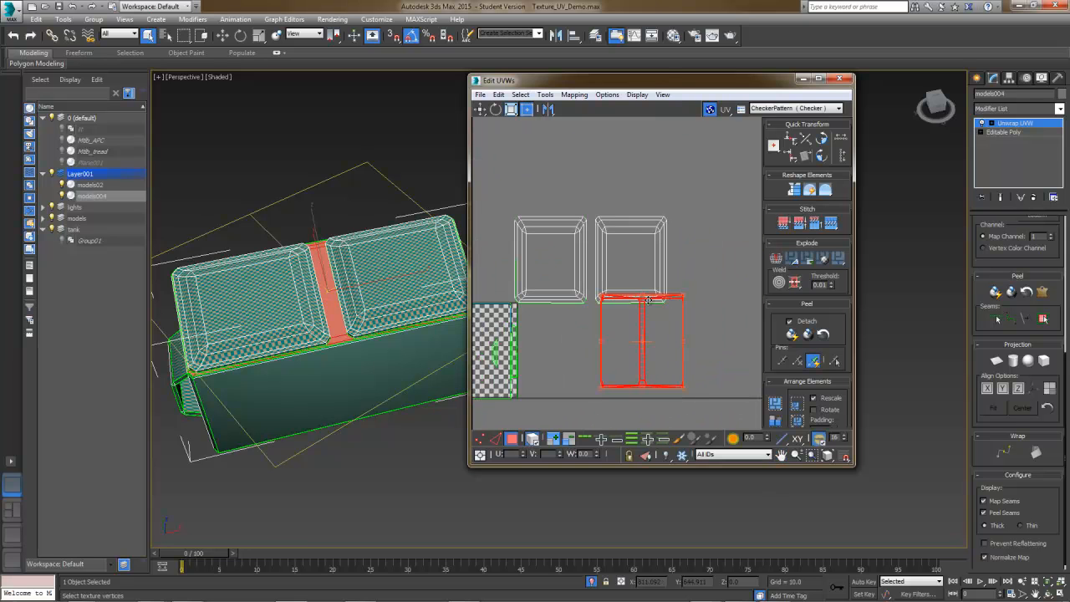
left_click_drag(643, 294, 551, 138)
Step: Stretch the rim's UV shell horizontally to about double its width
middle_click_drag(368, 174, 356, 225)
middle_click_drag(356, 225, 352, 246)
scroll(352, 246, "up", 4)
middle_click_drag(573, 143, 598, 168)
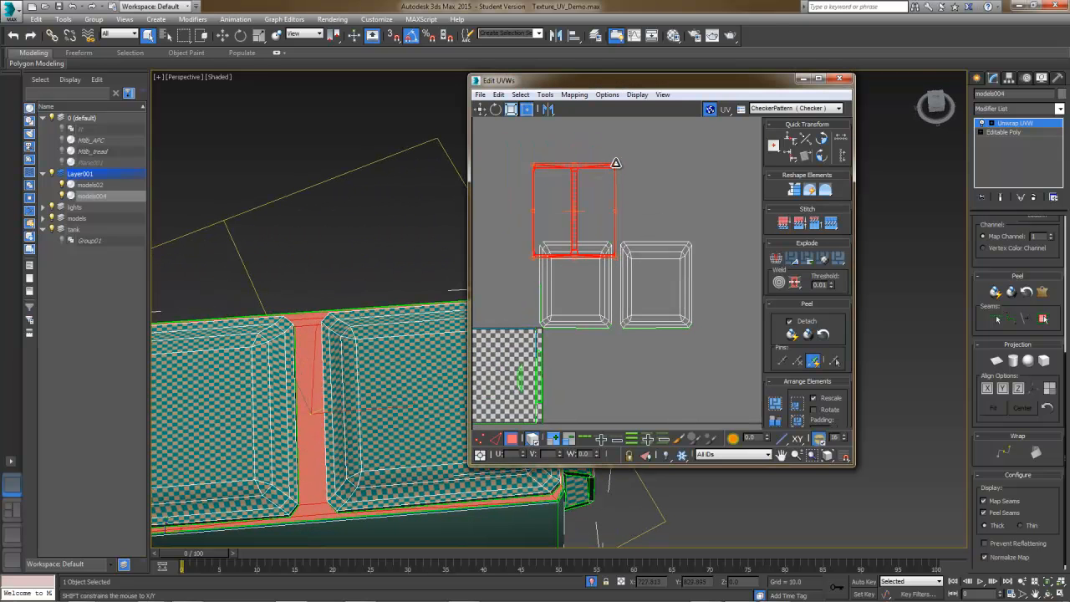
left_click_drag(616, 163, 703, 174)
middle_click_drag(336, 264, 352, 241)
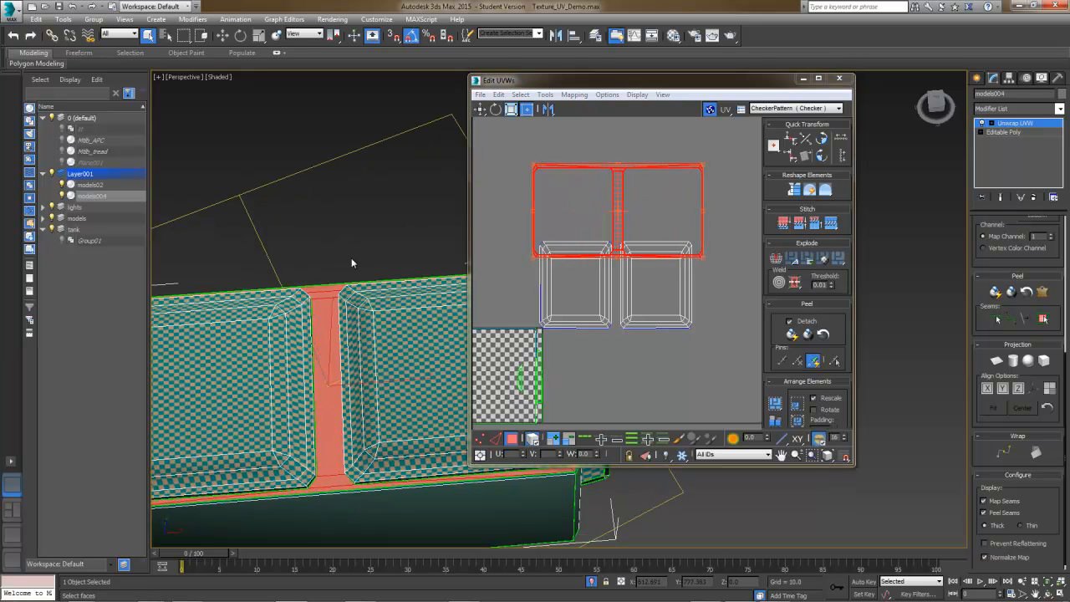
Step: Turn off shading of selected faces and widen the rim's UV shell slightly to match the lids' checker pattern
key("F2")
middle_click_drag(351, 286, 345, 271, "alt")
left_click(347, 286)
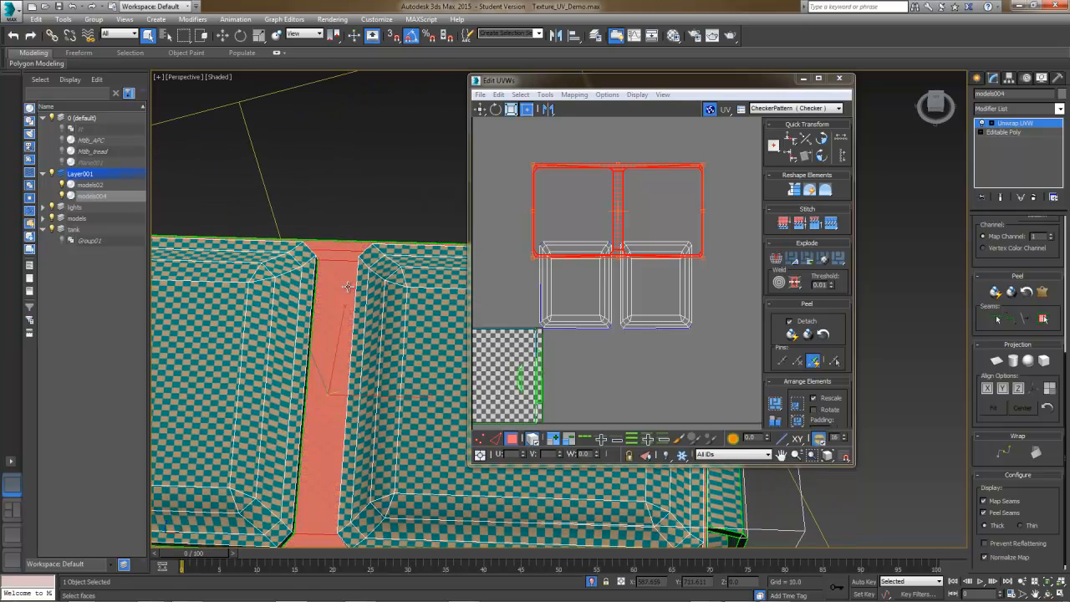
middle_click_drag(619, 195, 620, 207)
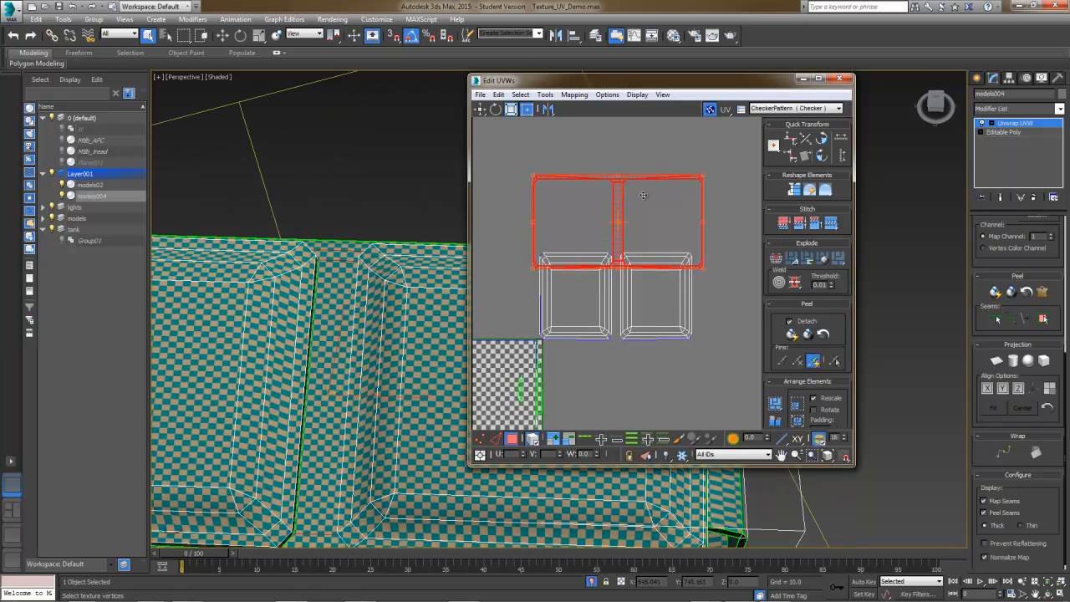
mouse_move(700, 174)
left_mouse_down()
mouse_move(683, 174)
mouse_move(703, 174)
left_mouse_up()
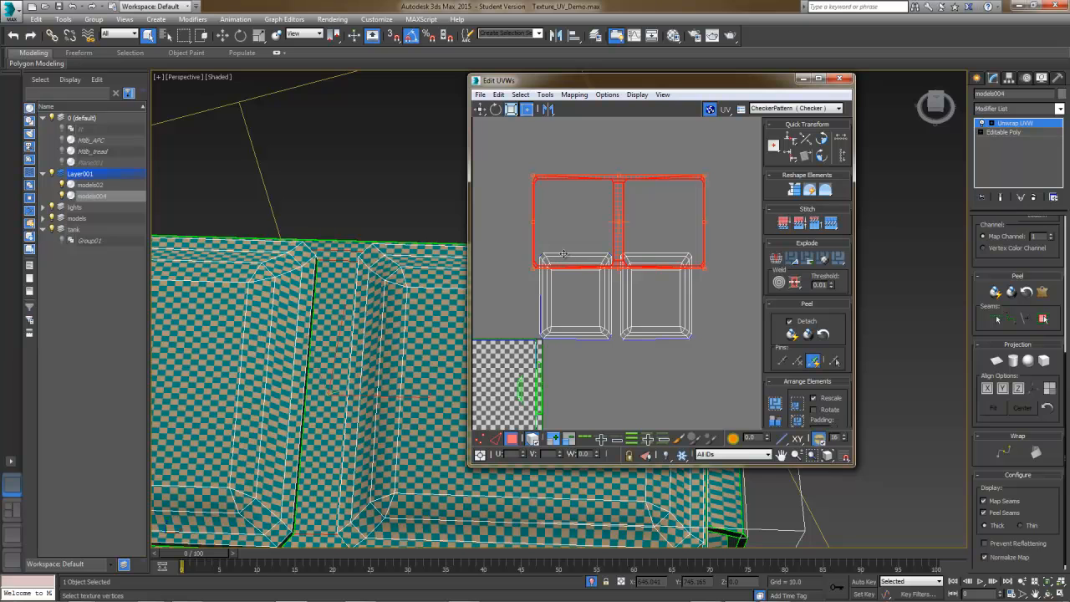
Step: Move the rim's UV shell above the two lid shells and select one of the lid shells
middle_click_drag(586, 247, 588, 230)
left_click_drag(620, 234, 617, 194)
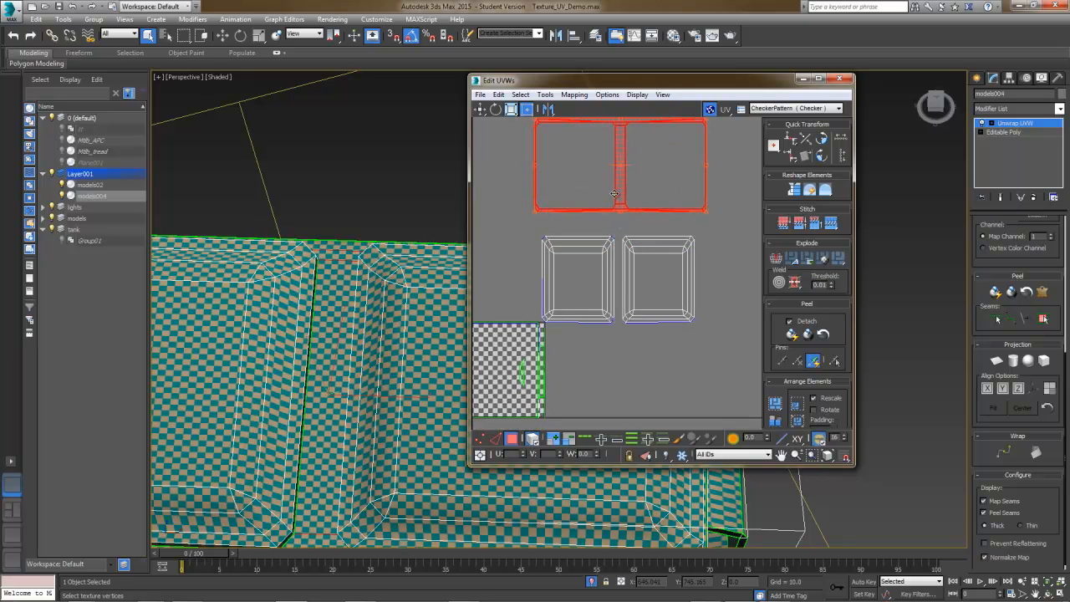
left_click(574, 251)
middle_click_drag(536, 220, 631, 263)
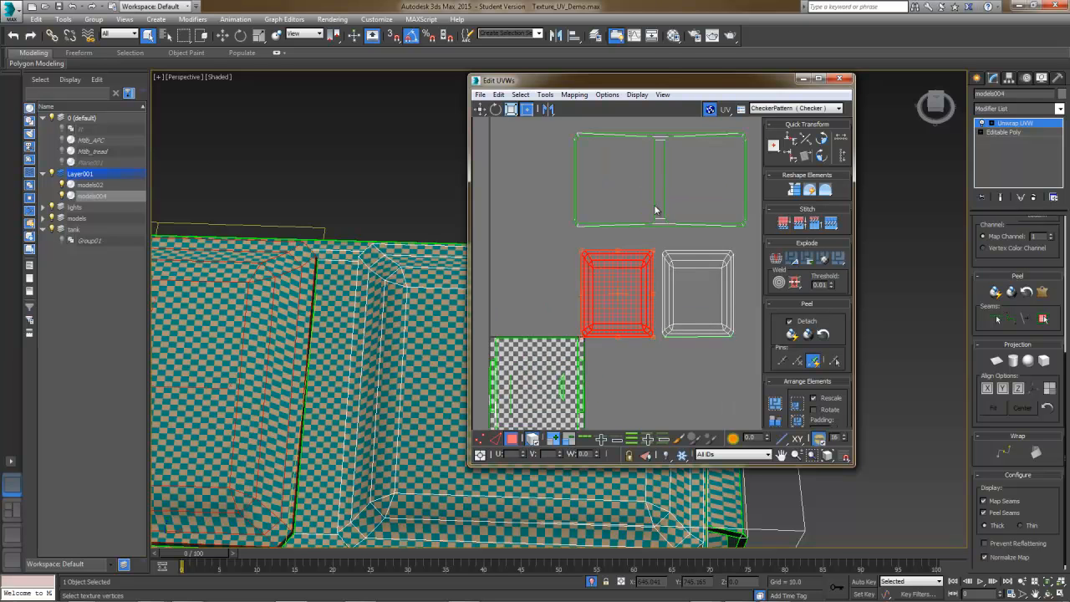
Step: Select the dumpster body's long side face in the UV tile and move its UVs diagonally below the tile
middle_click_drag(651, 198, 639, 226)
middle_click_drag(591, 276, 659, 163)
scroll(614, 293, "up", 3)
middle_click_drag(613, 292, 659, 261)
scroll(633, 255, "up", 1)
left_click(657, 262)
scroll(372, 289, "down", 5)
middle_click_drag(368, 290, 400, 260, "alt")
scroll(300, 272, "up", 3)
middle_click_drag(299, 272, 359, 280, "alt")
scroll(552, 269, "down", 3)
left_click_drag(571, 263, 771, 353)
middle_click_drag(674, 322, 626, 318)
middle_click_drag(285, 305, 374, 314, "alt")
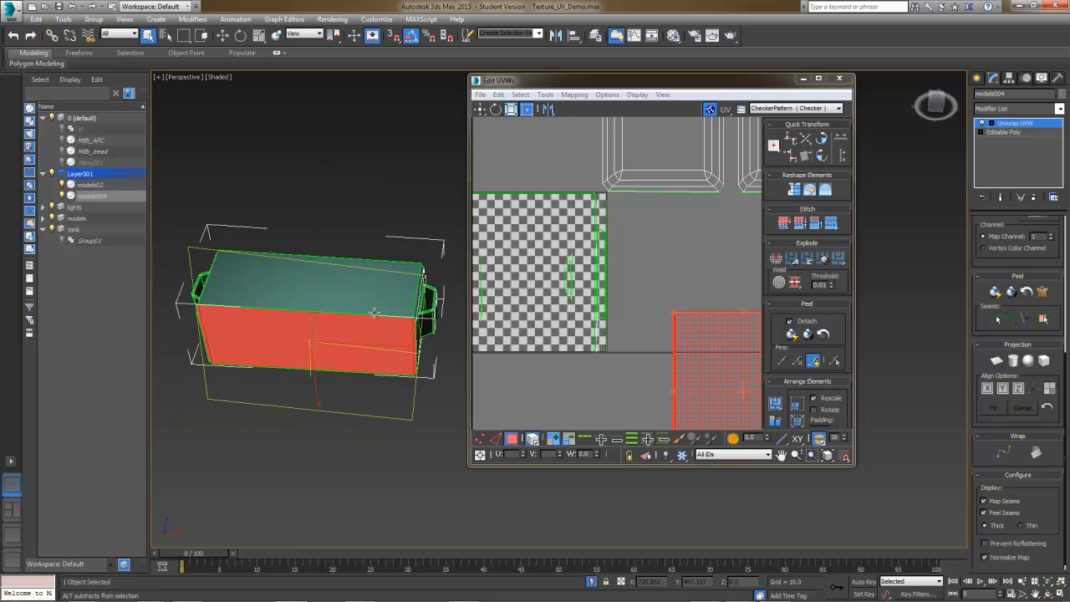
Step: Planar-map the selected side face and relax its UVs by edge angles with an increased amount
left_click(995, 361)
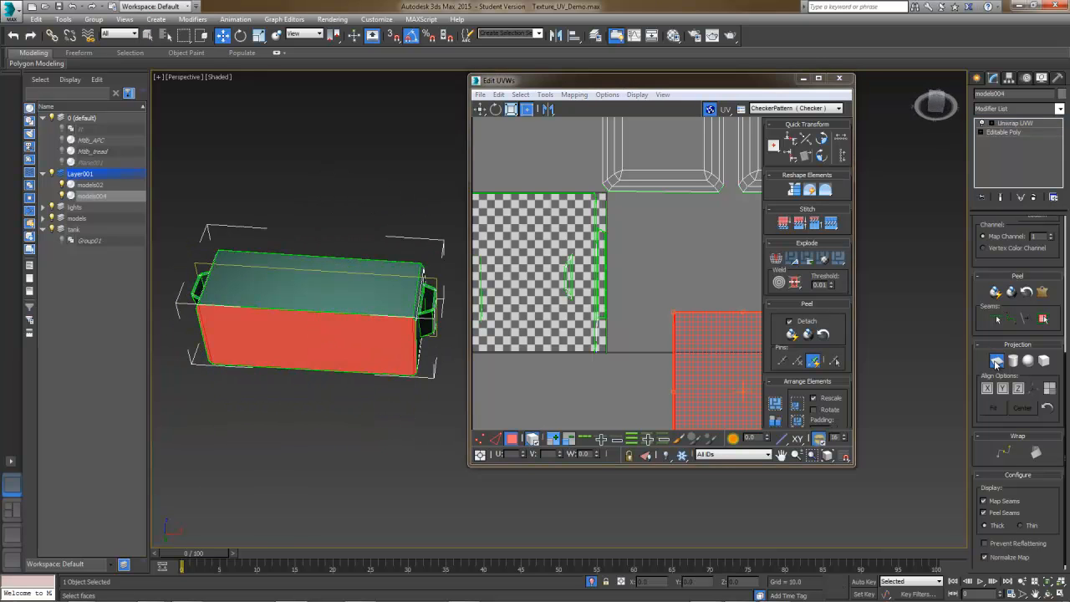
middle_click_drag(520, 195, 563, 182)
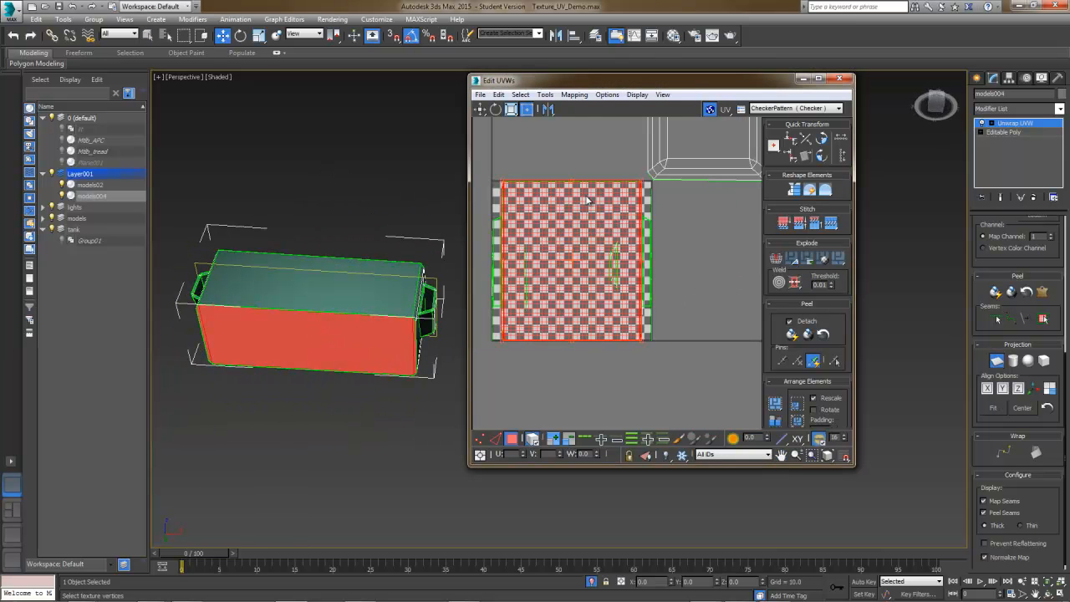
left_click(551, 98)
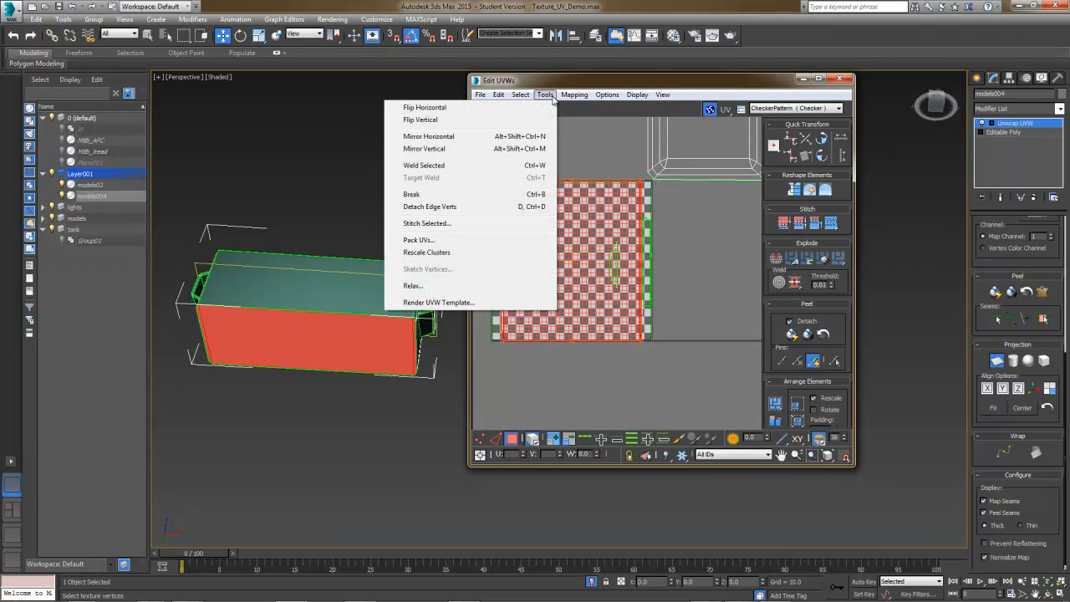
left_click(414, 285)
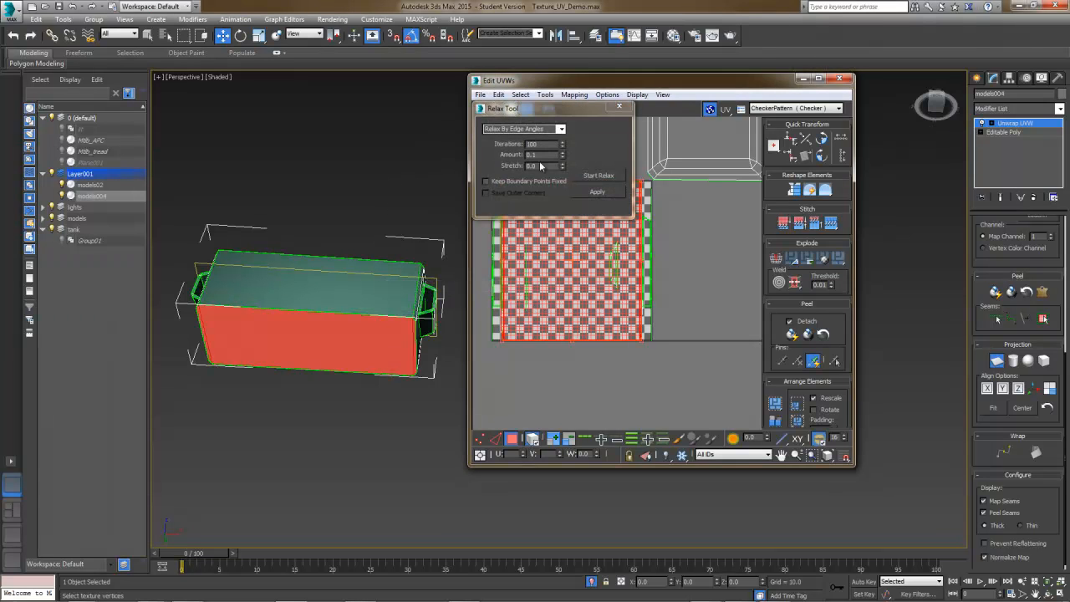
left_click(560, 130)
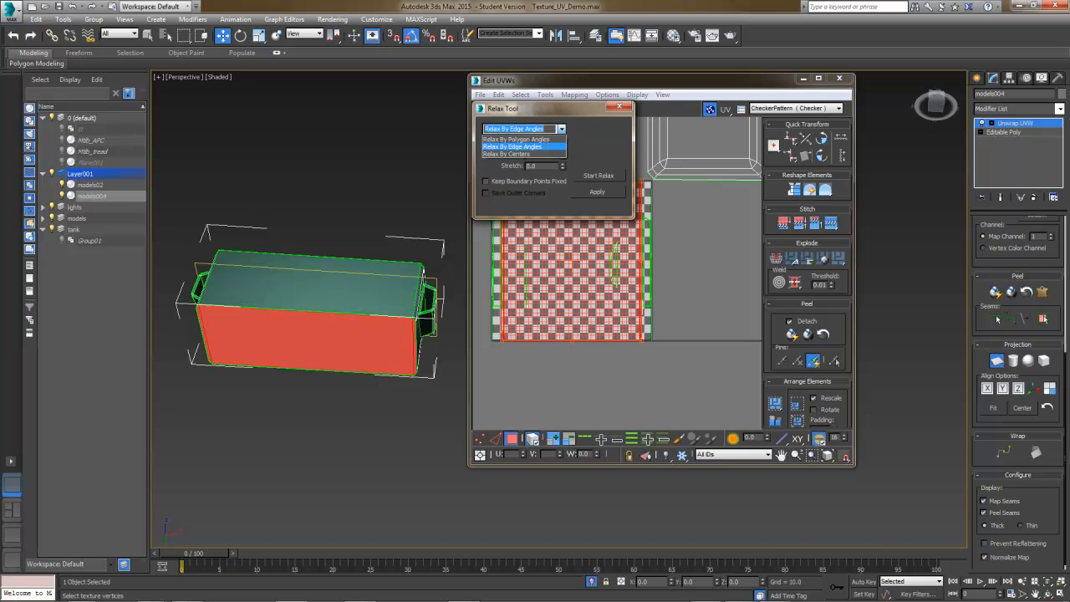
left_click(535, 147)
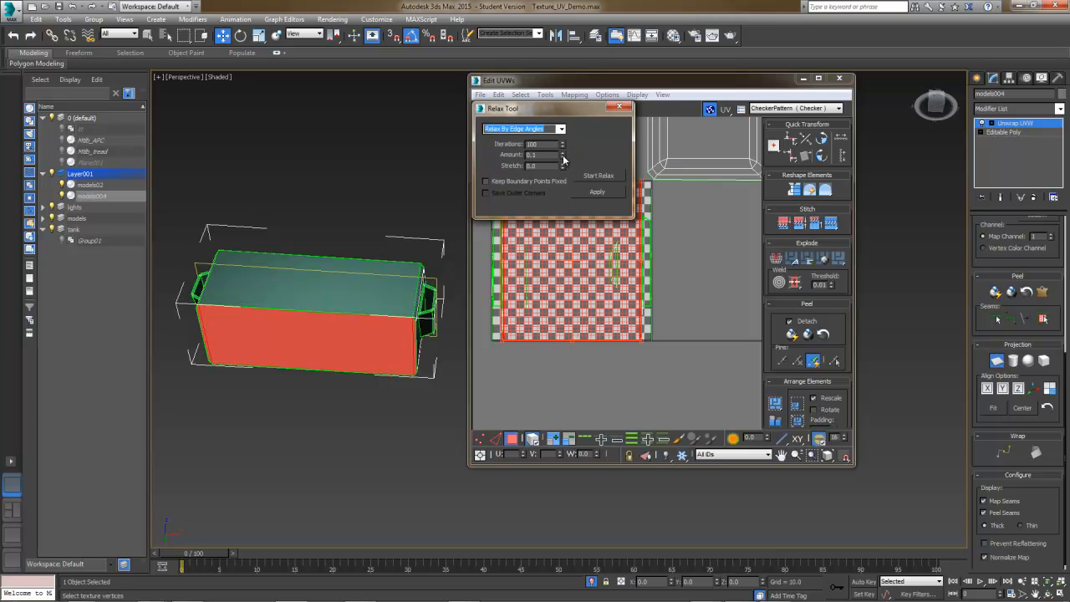
left_click_drag(563, 156, 563, 134)
left_click(596, 176)
left_click(596, 176)
left_click(621, 108)
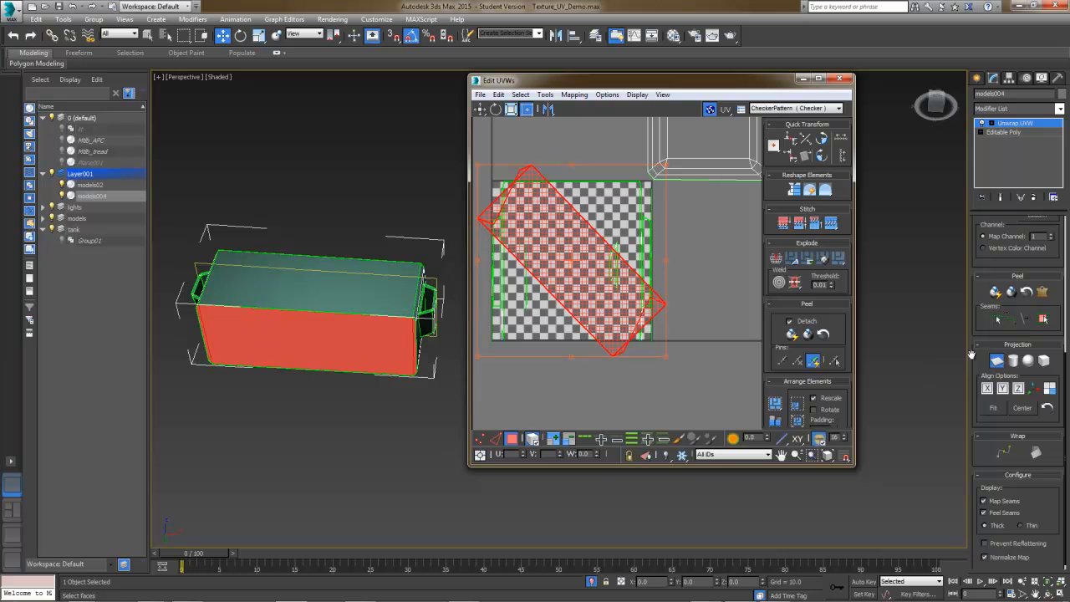
Step: Leave the projection mode, move the relaxed side shell below the texture tile, and deselect it
left_click(995, 361)
middle_click_drag(565, 294, 601, 224)
left_click_drag(608, 219, 639, 388)
middle_click_drag(594, 325, 594, 282)
left_click_drag(595, 283, 590, 326)
left_click(664, 254)
Step: Switch to vertex selection and select the corner vertex at the end of the relaxed side shell
middle_click_drag(614, 271, 648, 239)
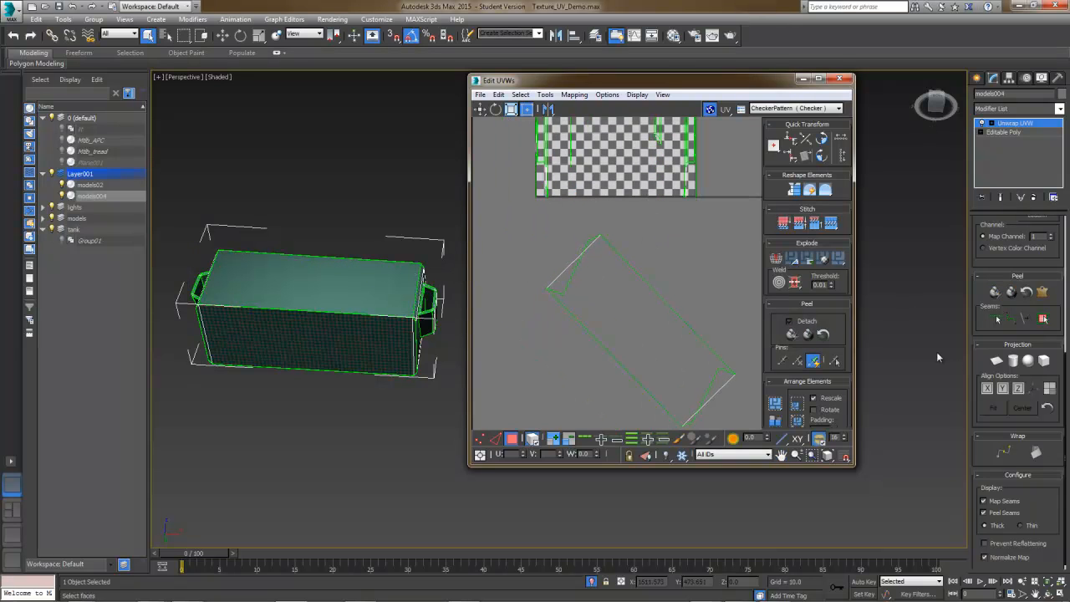
left_click(481, 440)
middle_click_drag(580, 235, 607, 307)
scroll(607, 310, "up", 2)
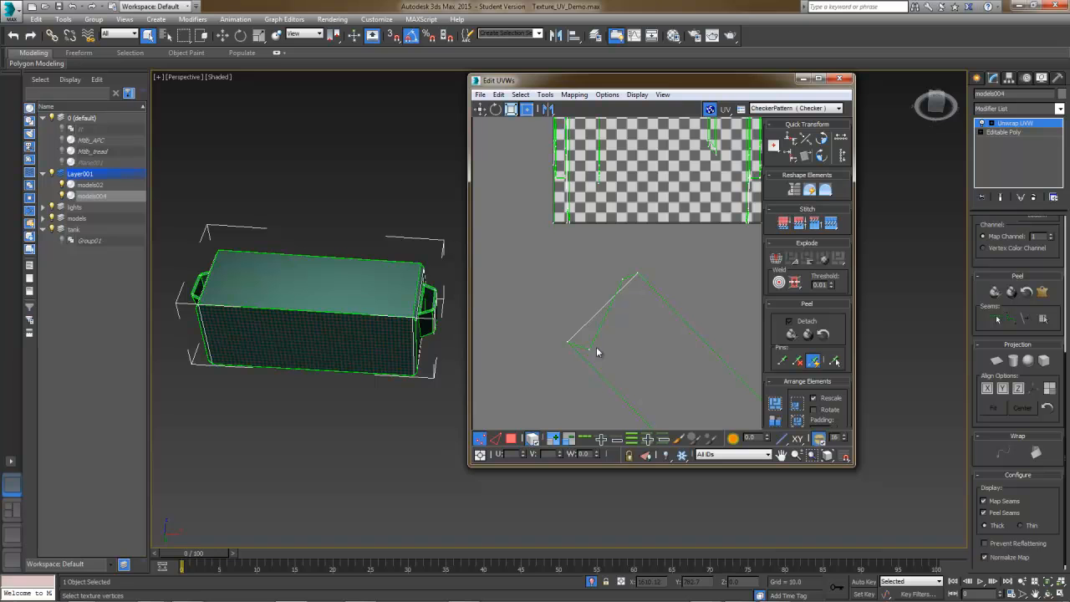
left_click_drag(588, 348, 578, 323)
left_click(516, 416)
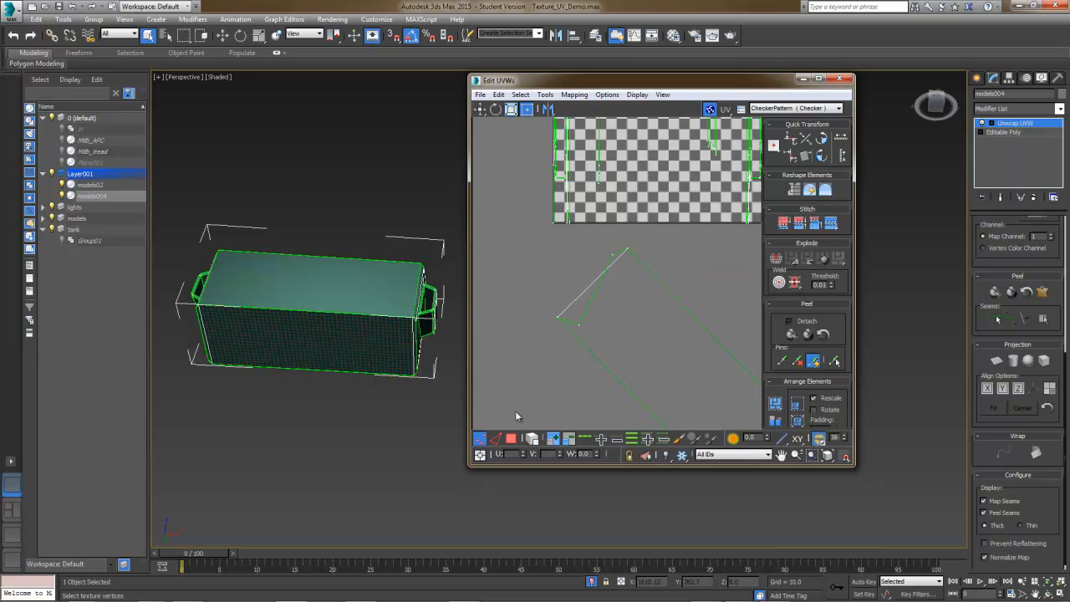
left_click(577, 323)
key("ctrl+z")
middle_click_drag(340, 235, 443, 226, "alt")
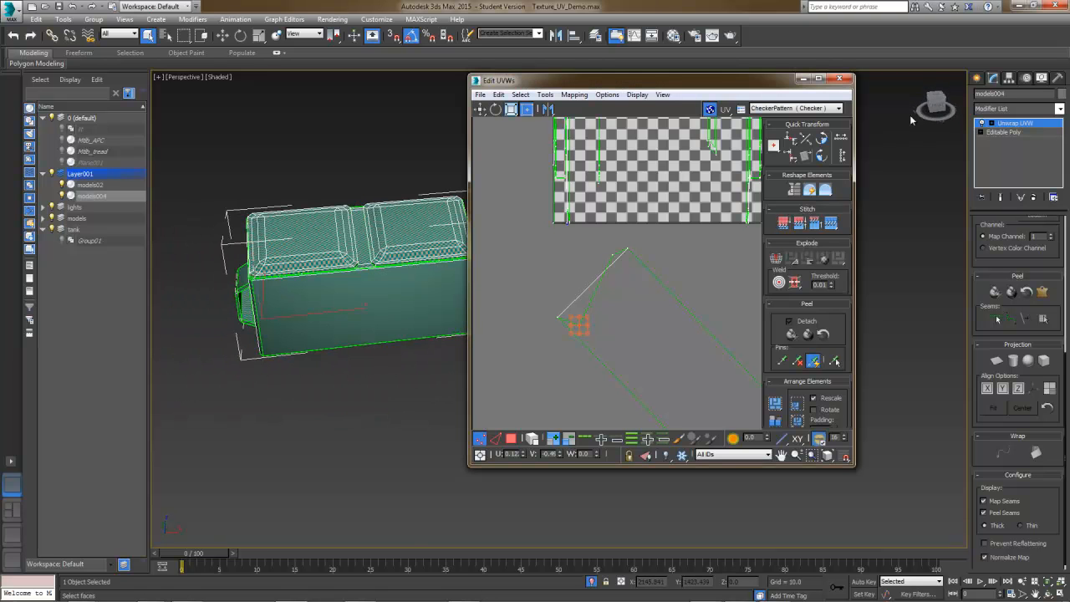
Step: Close the UV editor and convert the dumpster to an Editable Poly
left_click(845, 80)
right_click(434, 226)
mouse_move(492, 344)
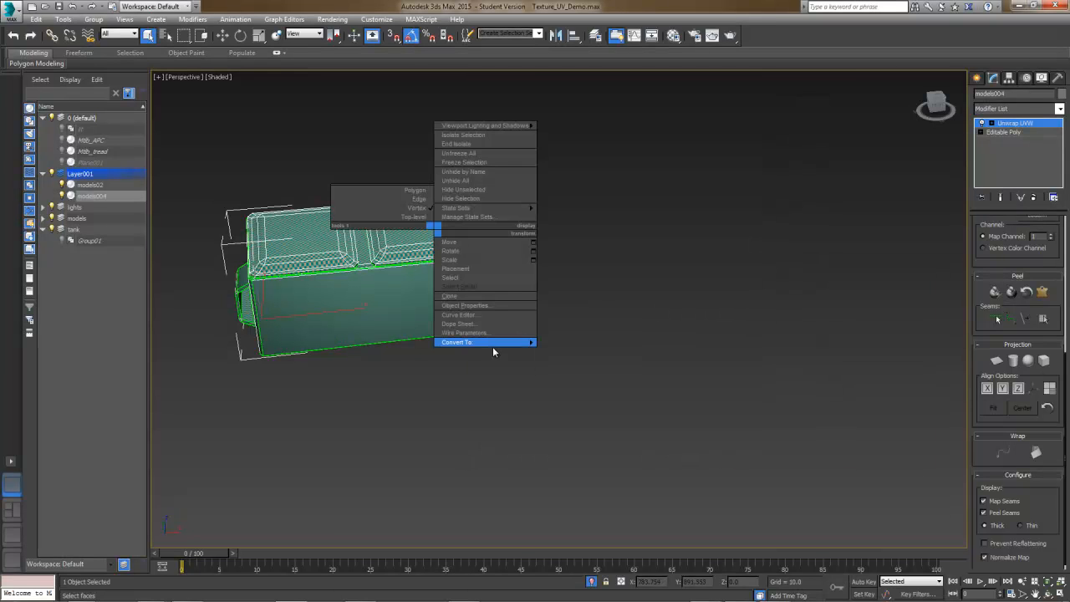
left_click(558, 352)
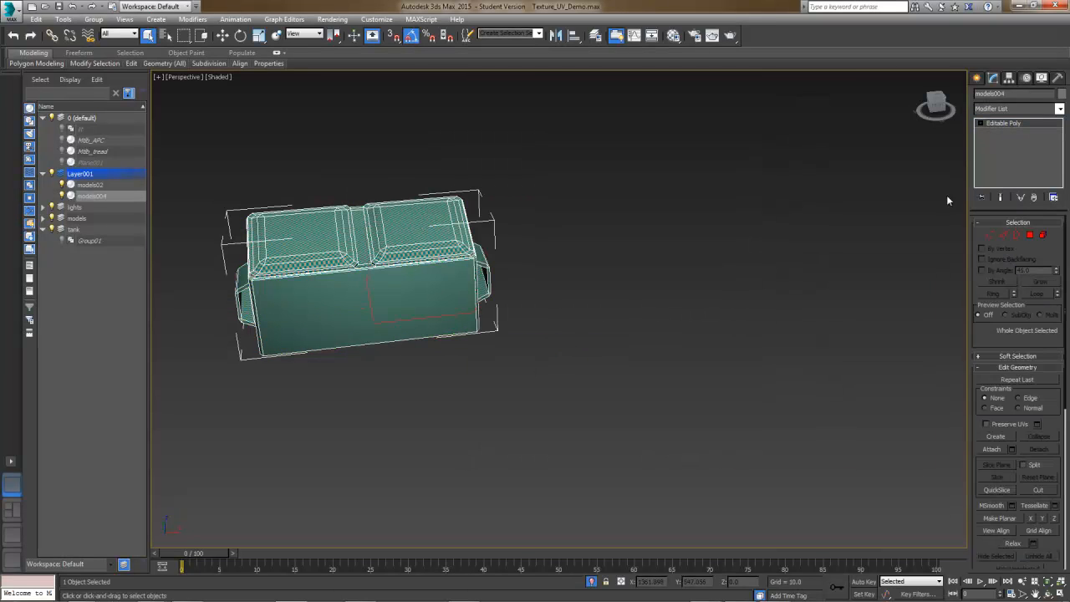
Step: Apply an XForm modifier to the dumpster and collapse it into an Editable Poly
left_click(1059, 109)
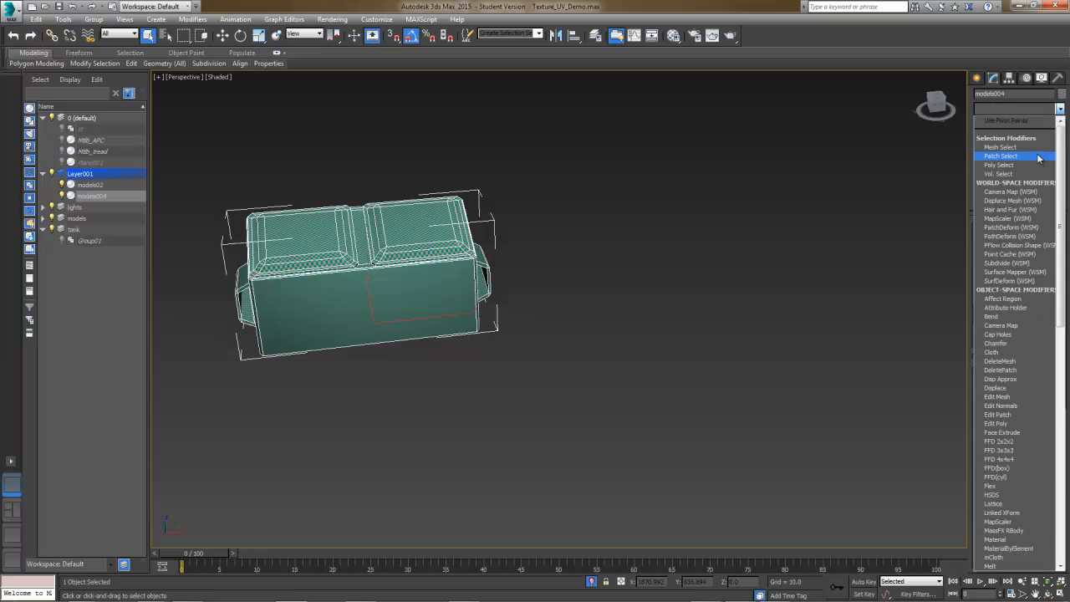
key("x")
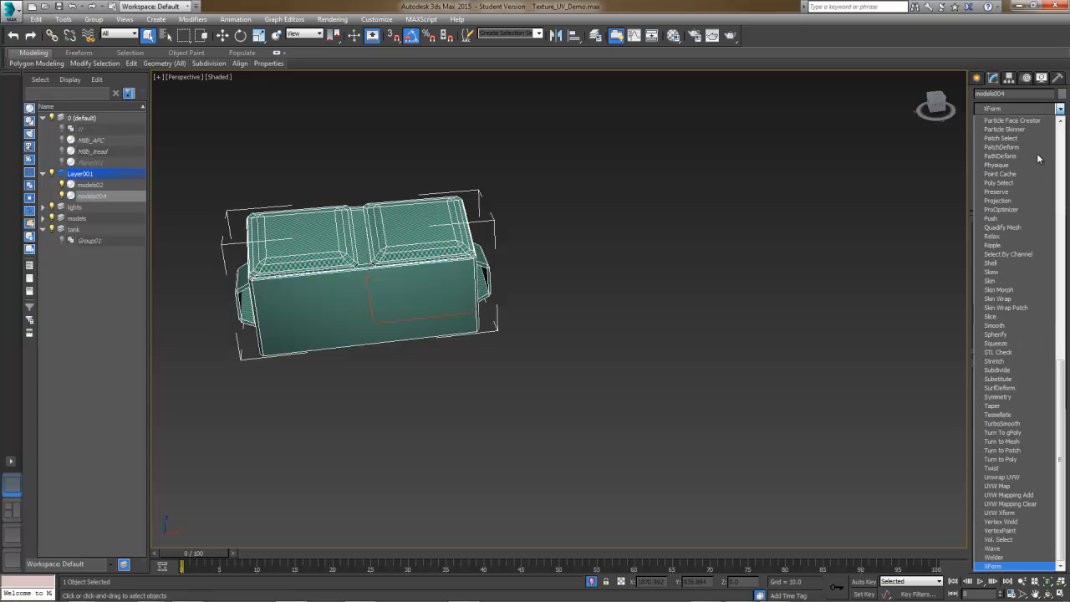
left_click(1010, 566)
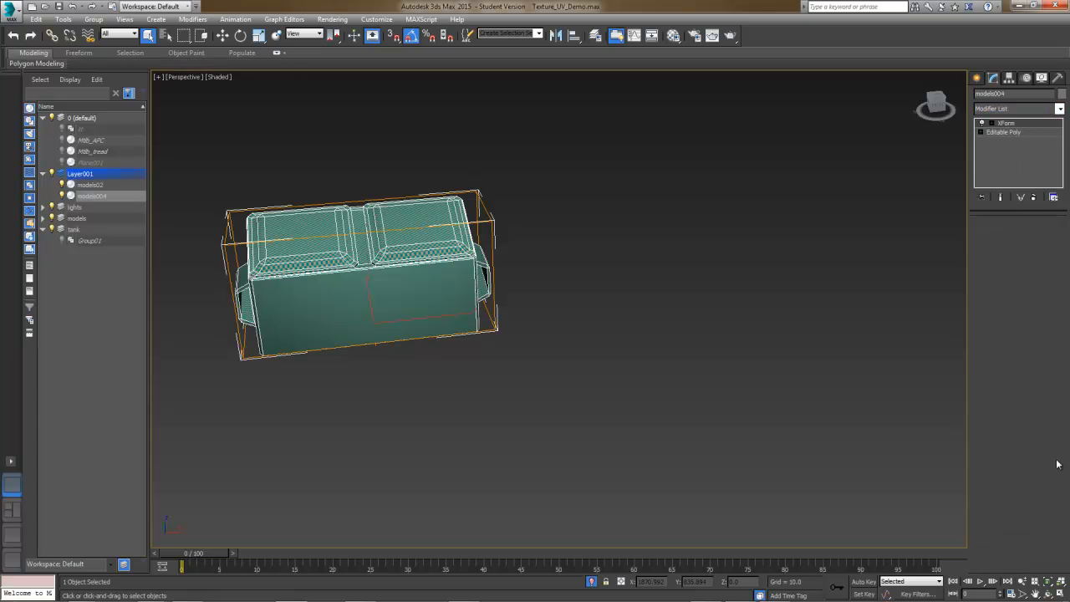
middle_click_drag(384, 199, 404, 200)
right_click(408, 196)
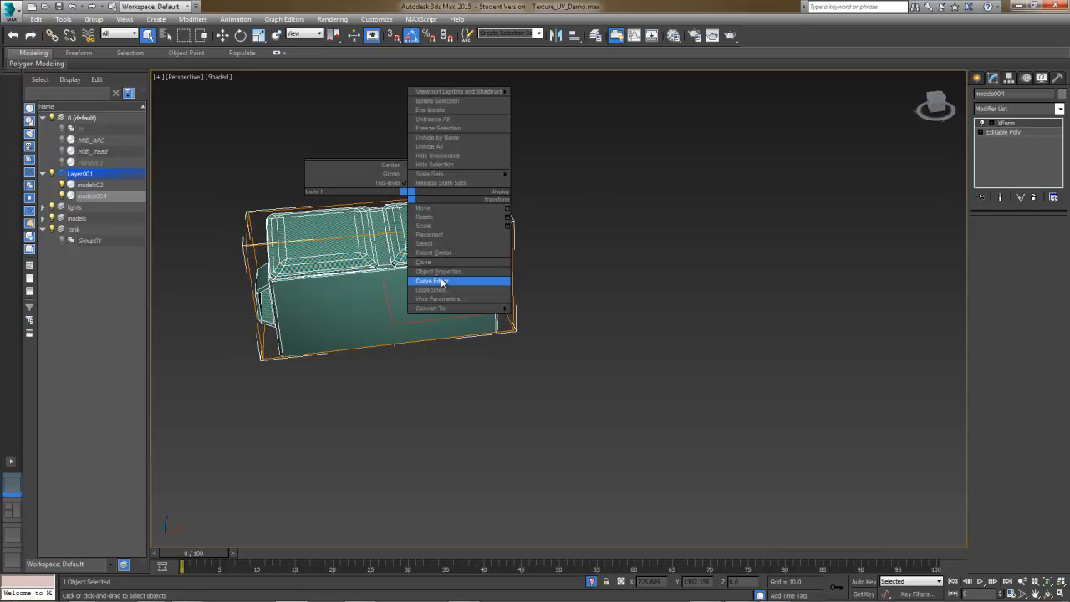
mouse_move(500, 310)
left_click(543, 317)
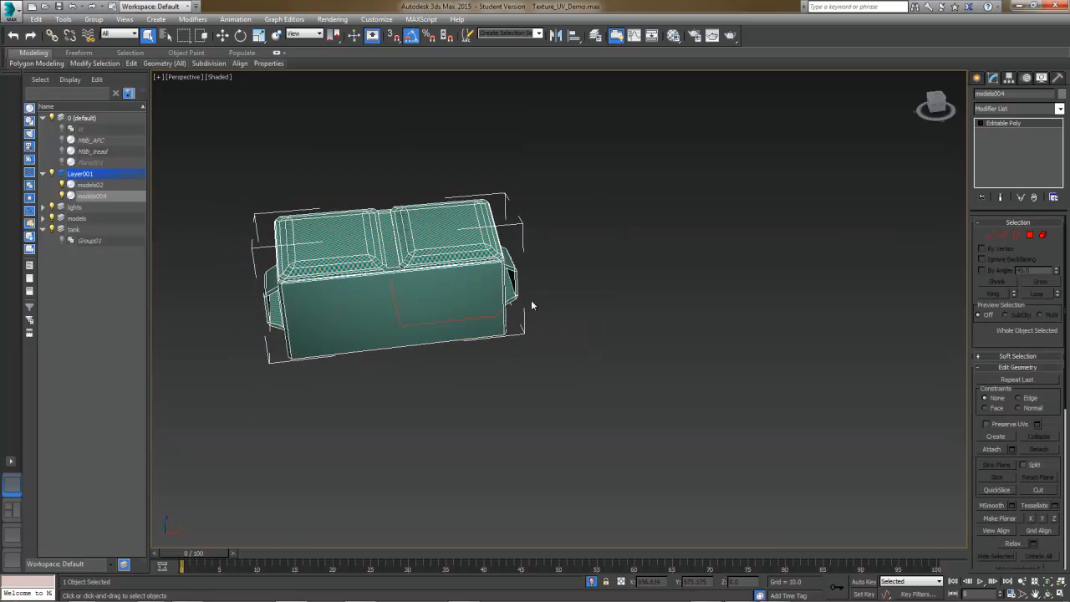
Step: Add an Unwrap UVW modifier to the dumpster and open its UV editor
key("z")
middle_click_drag(544, 288, 592, 236, "alt")
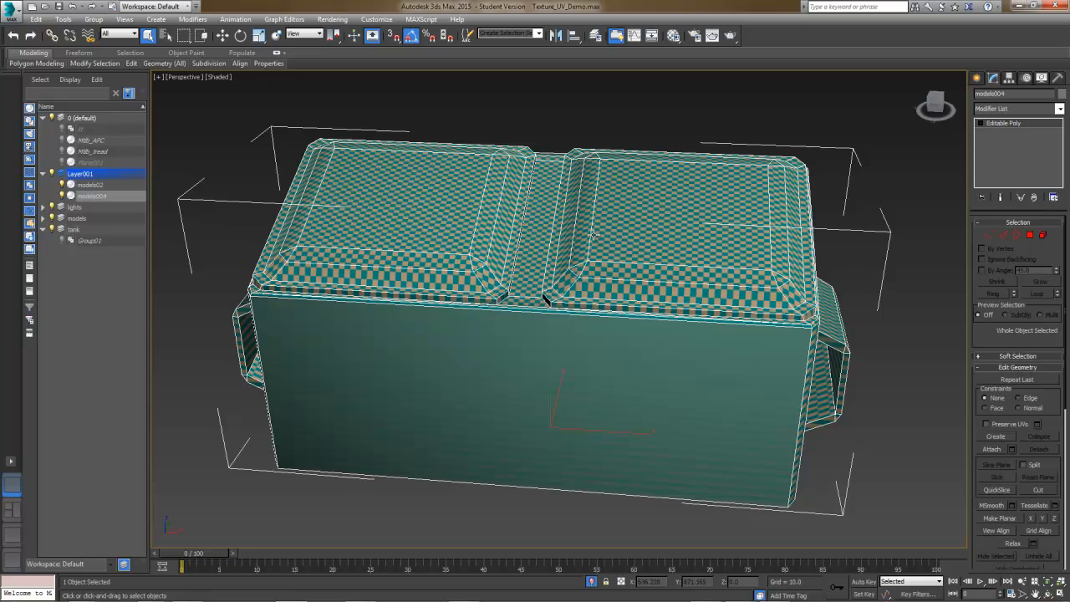
left_click(1059, 109)
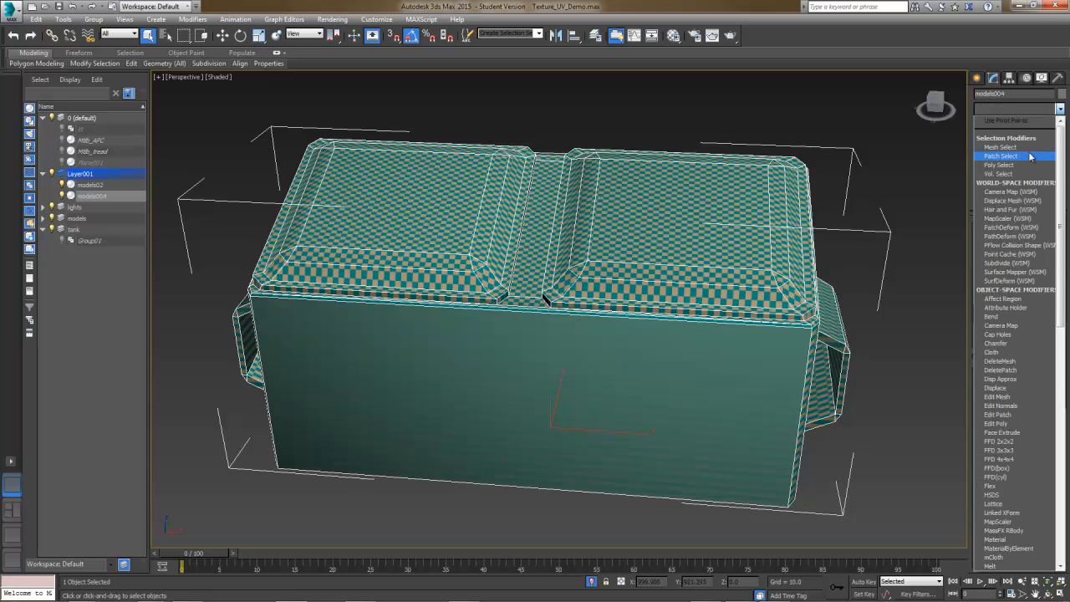
scroll(1020, 418, "down", 15)
left_click(1007, 477)
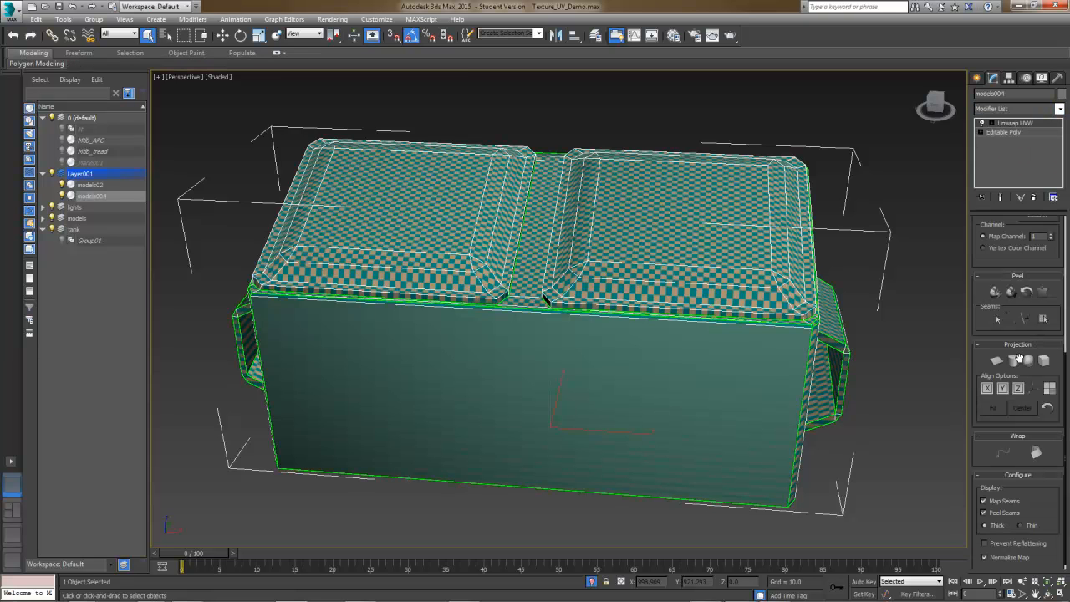
left_click_drag(1061, 285, 1062, 250)
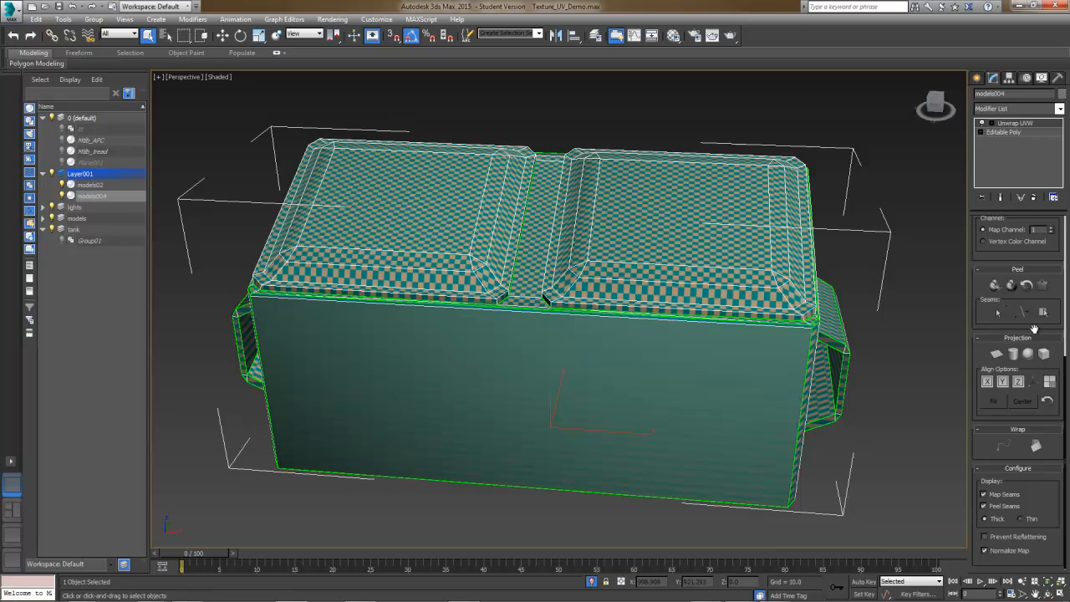
left_click_drag(1043, 322, 1042, 414)
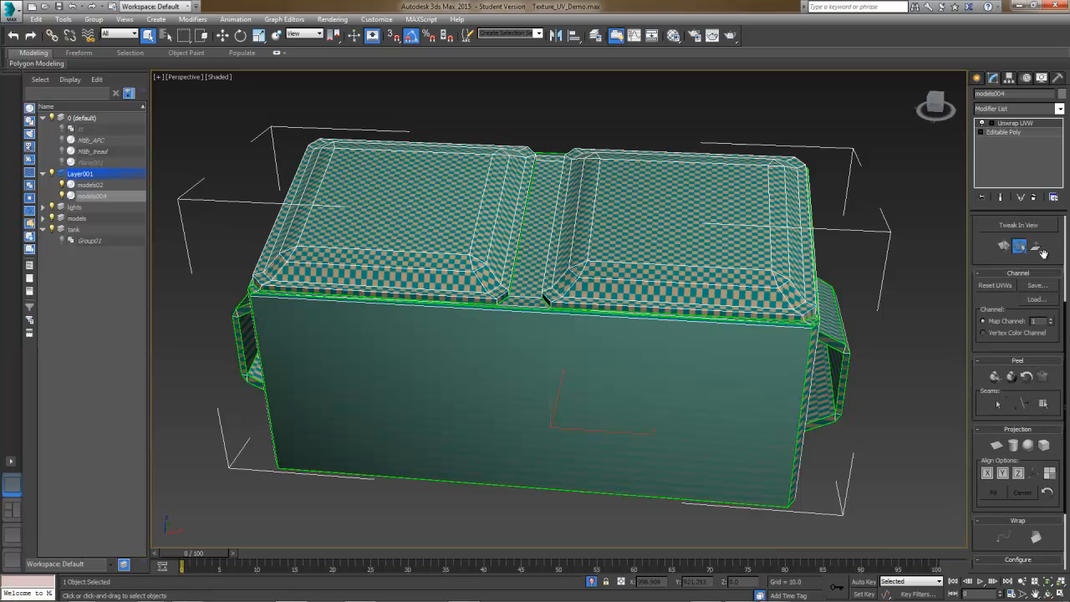
left_click_drag(1042, 253, 1042, 303)
left_click(1016, 261)
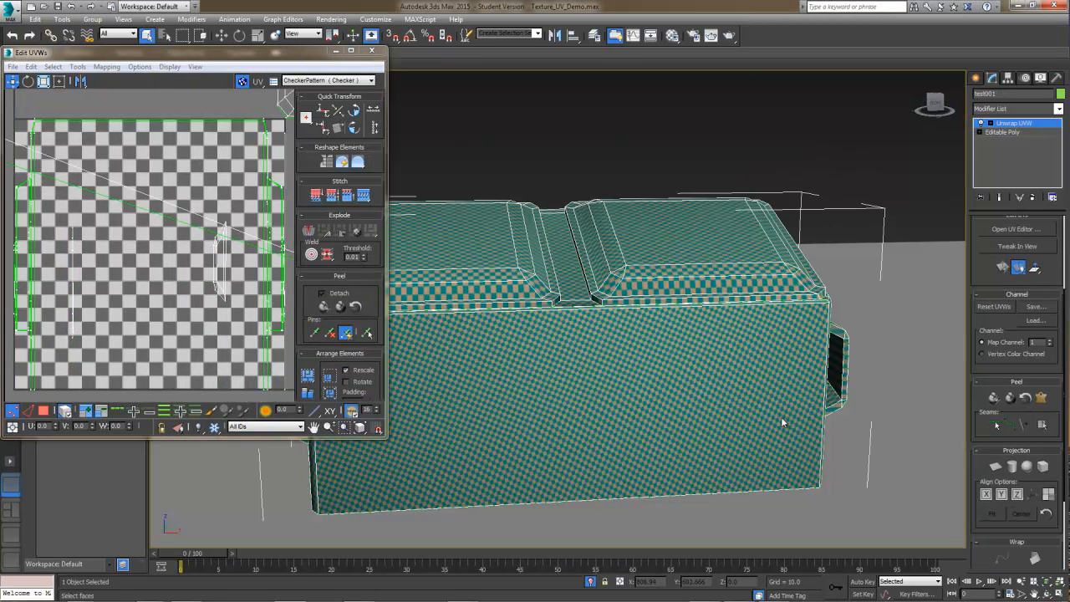
Step: Select the long side face of the test001 dumpster and planar-map it aligned to the Y axis
left_click(44, 411)
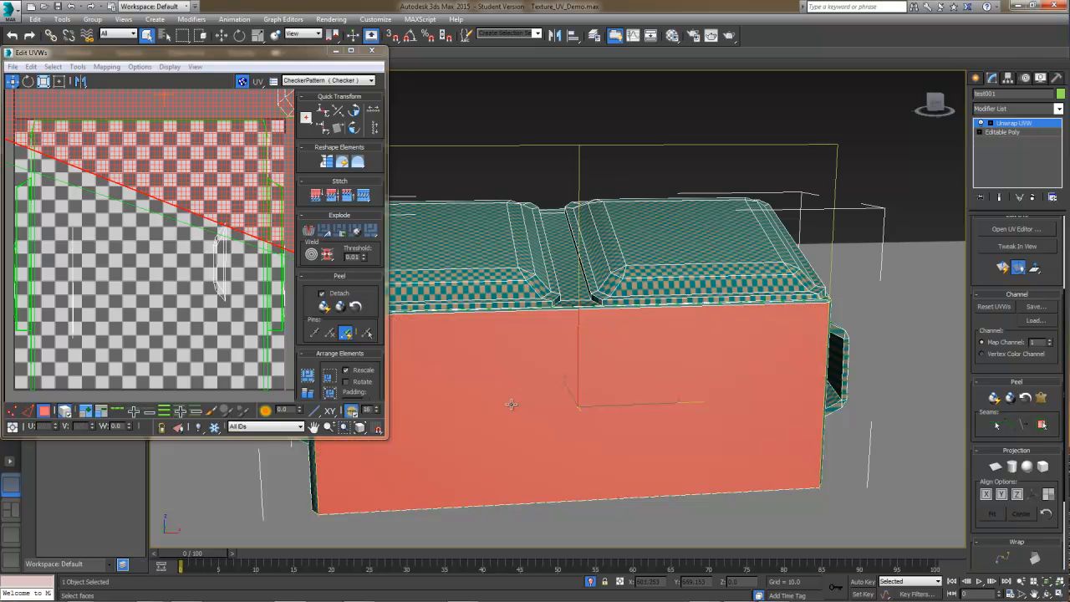
scroll(249, 276, "down", 1)
middle_click_drag(249, 276, 235, 304)
scroll(237, 303, "down", 2)
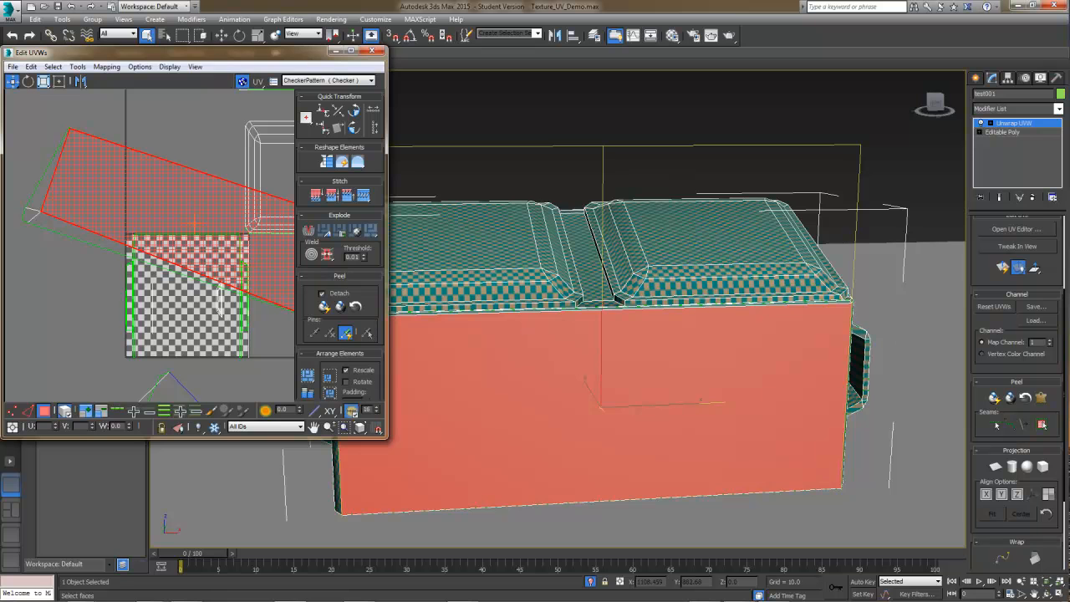
left_click(997, 468)
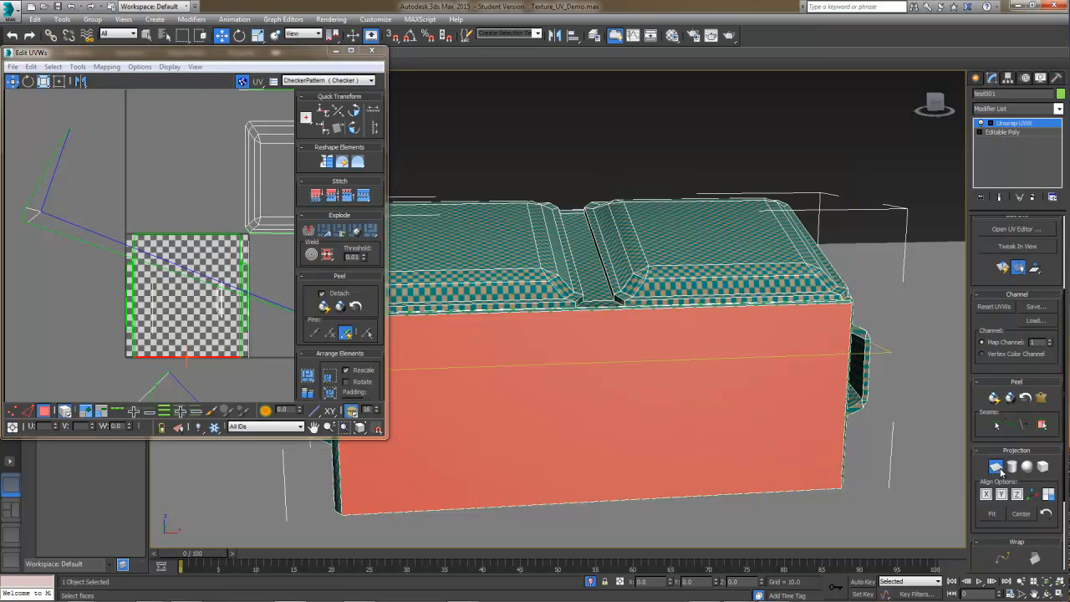
middle_click_drag(272, 301, 253, 295)
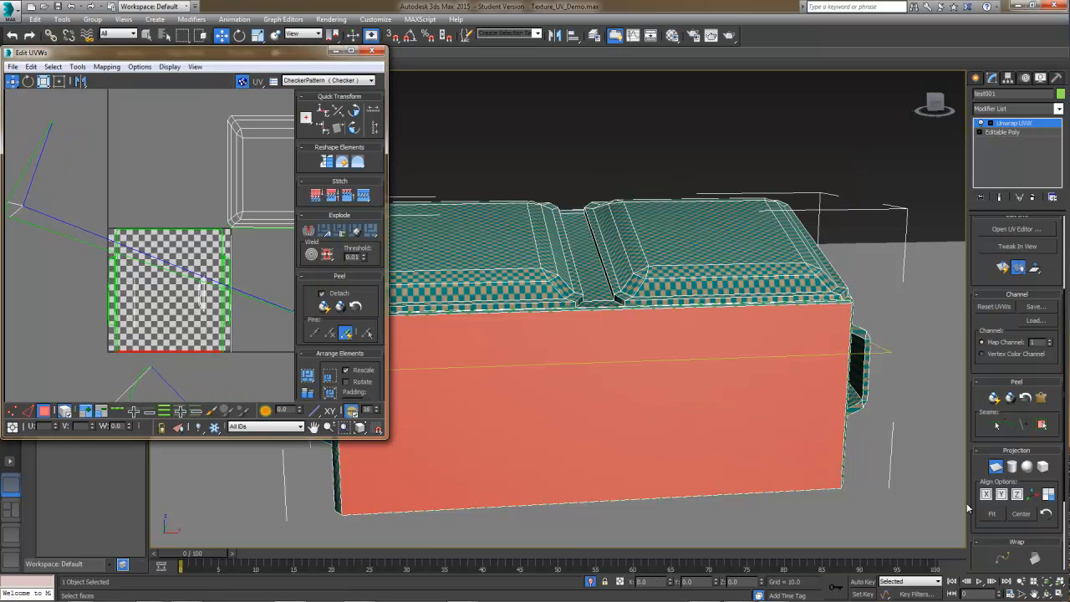
left_click(1003, 495)
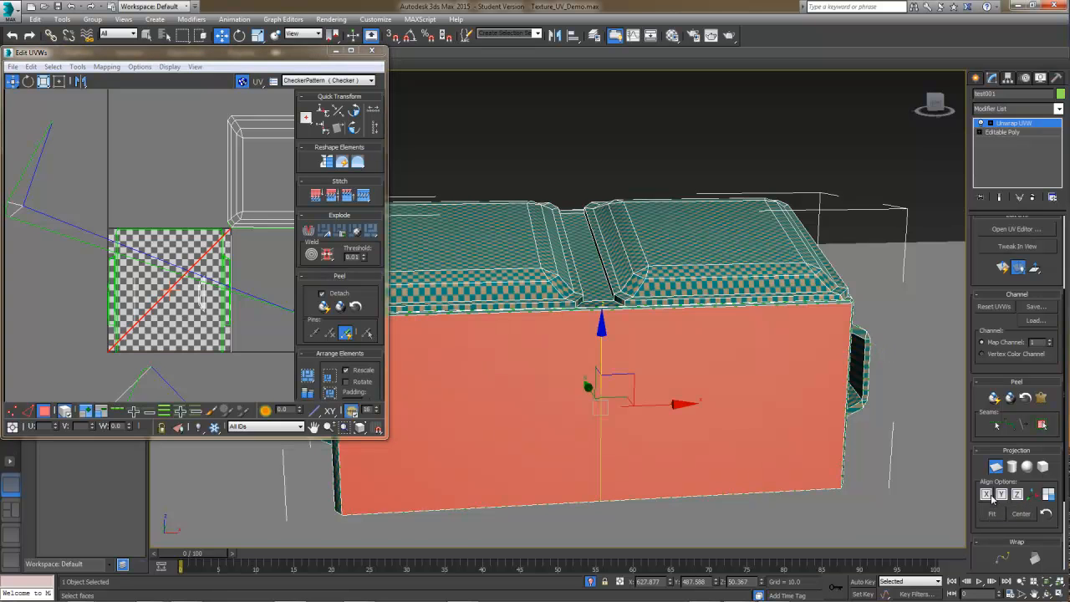
left_click(1002, 495)
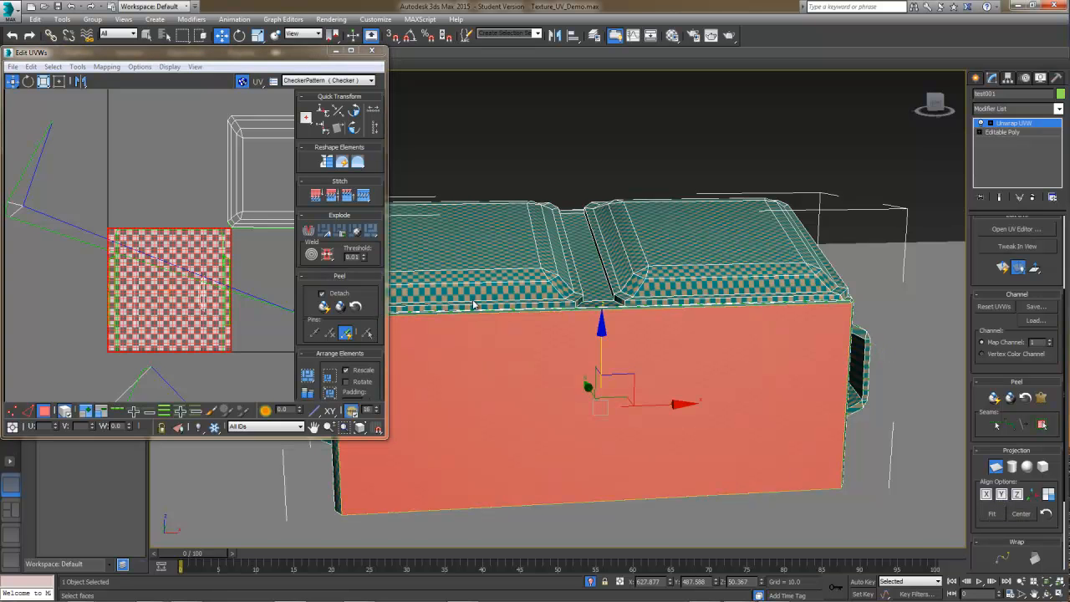
middle_click_drag(514, 306, 532, 285)
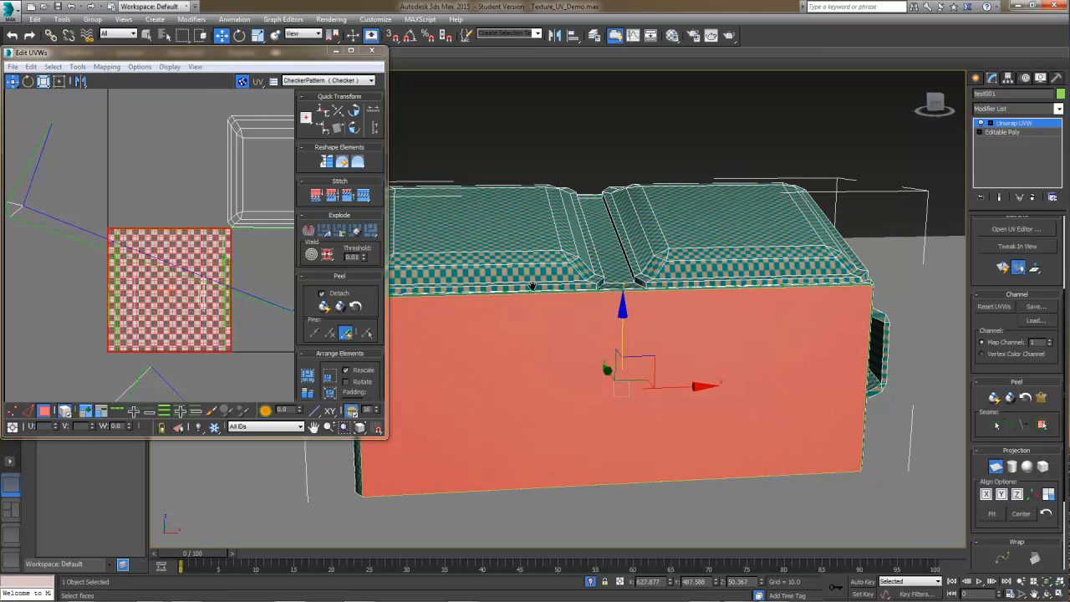
left_click(995, 468)
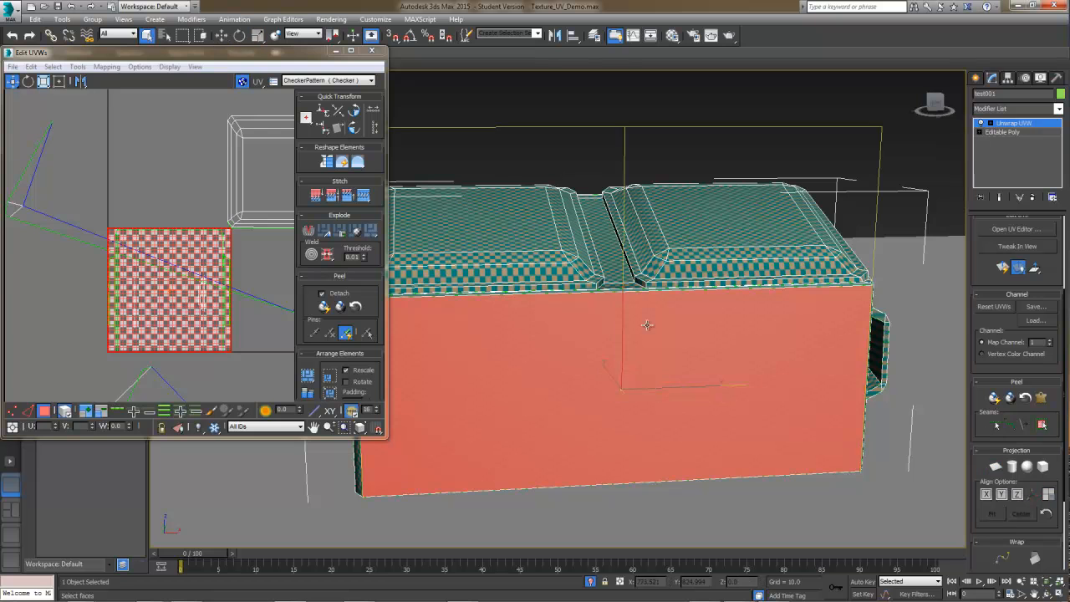
Step: Relax the side face's UVs by polygon angles and move the shell above the rim's shell
left_click(77, 66)
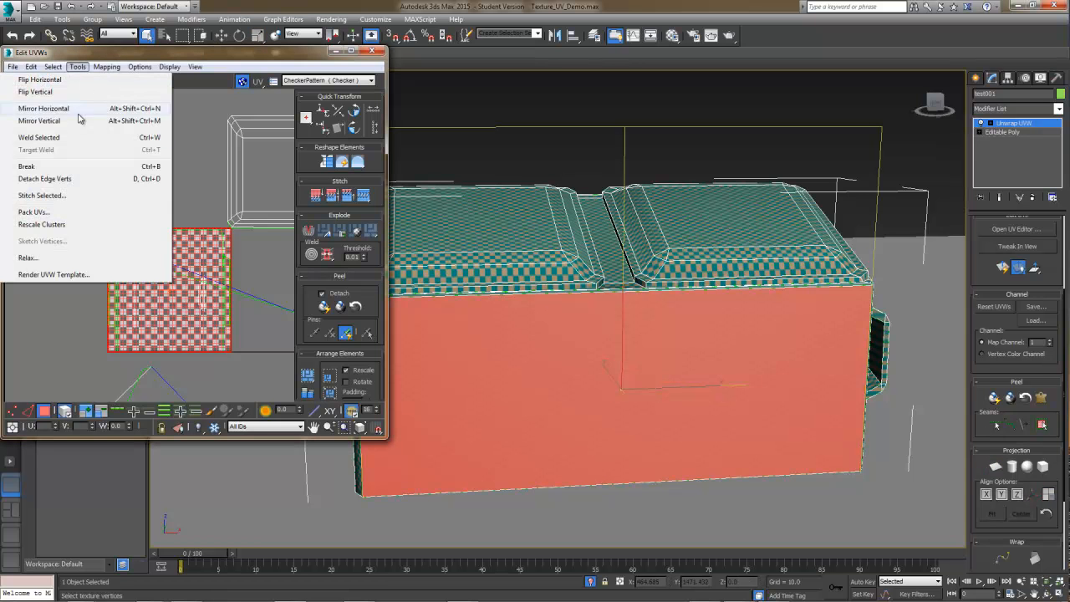
left_click(29, 258)
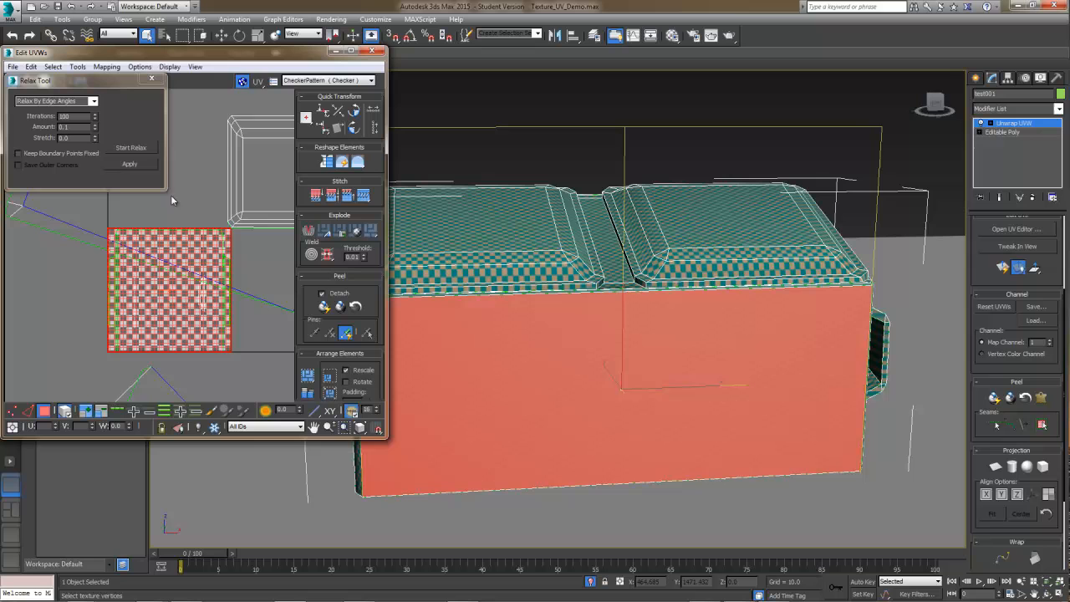
left_click(93, 102)
left_click(95, 118)
left_click(122, 151)
left_click(124, 152)
middle_click_drag(238, 200, 187, 255)
scroll(188, 255, "down", 4)
left_click_drag(170, 285, 263, 162)
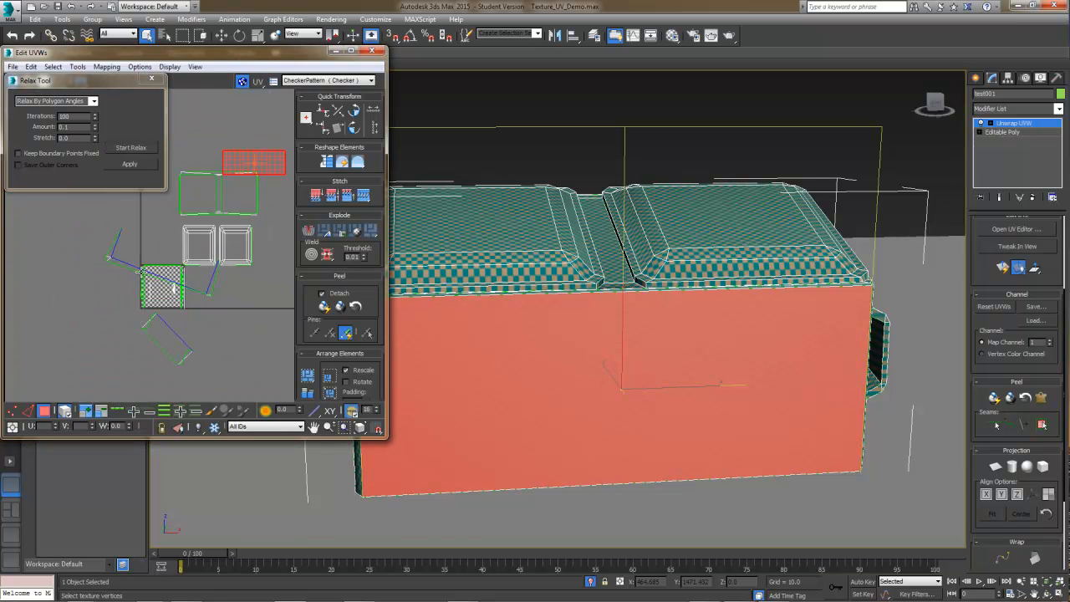
Step: Reselect the relaxed side shell and move it further above the rim's shell, leaving a gap between them
left_click(140, 271)
middle_click_drag(501, 288, 527, 314)
middle_click_drag(165, 290, 155, 303)
scroll(156, 303, "up", 4)
middle_click_drag(200, 236, 151, 287)
left_click(250, 151)
middle_click_drag(250, 161, 262, 246)
left_click_drag(254, 230, 232, 181)
middle_click_drag(222, 211, 249, 140)
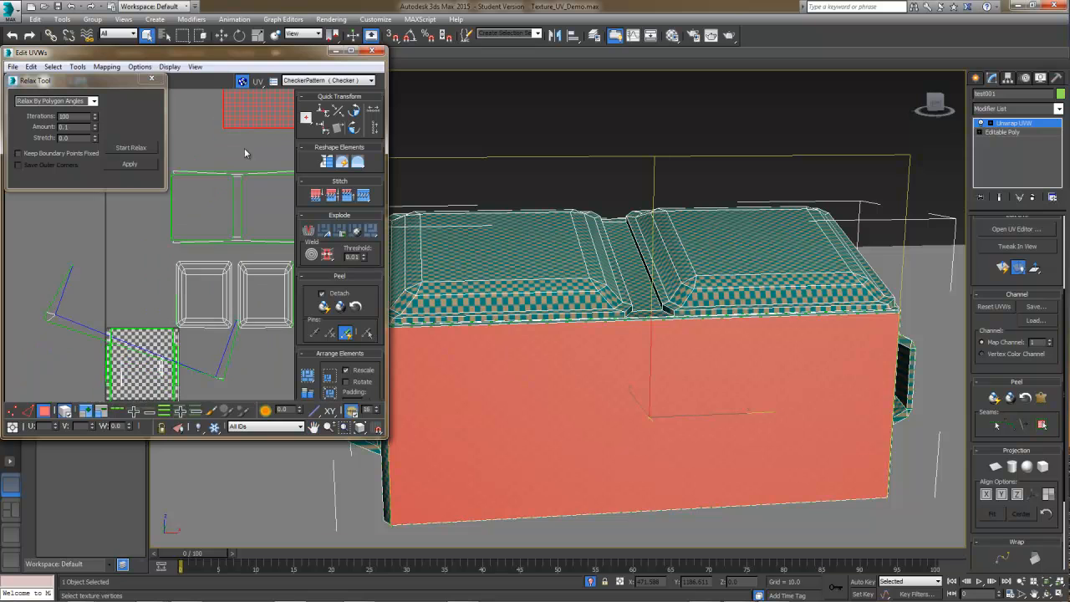
Step: Turn off element selection and add the long thin strip adjoining the side face to the selection
middle_click_drag(81, 321, 98, 290)
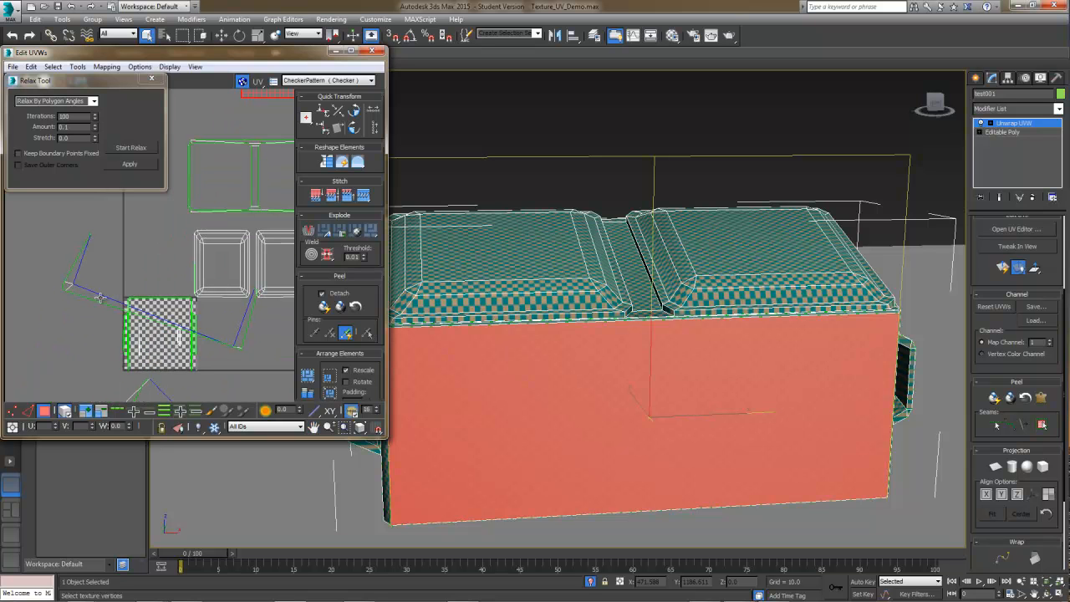
left_click(66, 410)
left_click(102, 301, "ctrl")
middle_click_drag(164, 242, 89, 309)
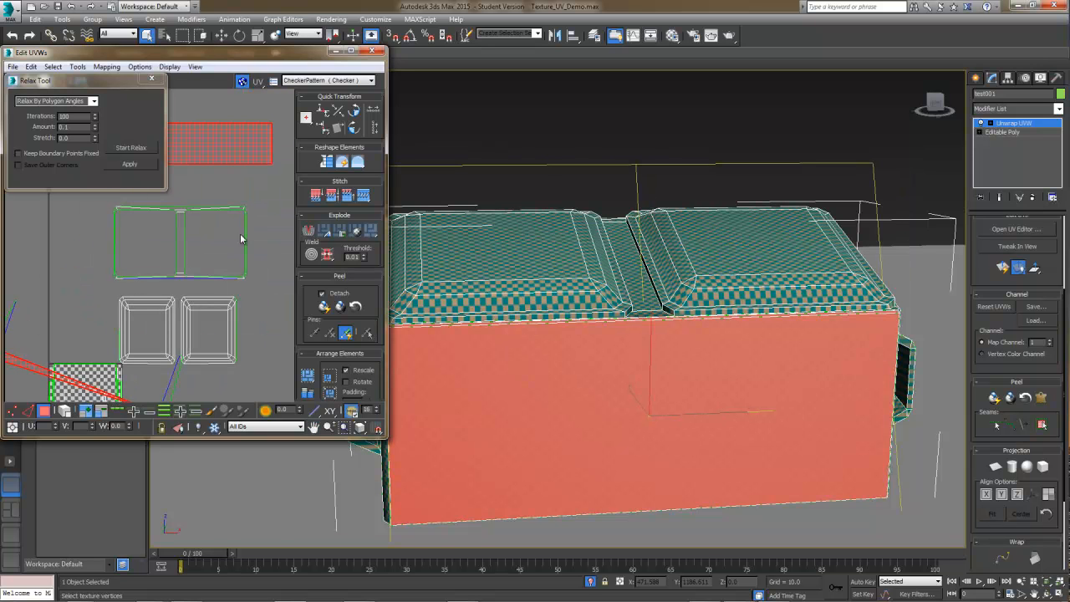
Step: Planar-map the side face together with its adjoining strip and relax their UVs by polygon angles
left_click(1002, 470)
middle_click_drag(193, 351, 199, 324)
left_click(129, 148)
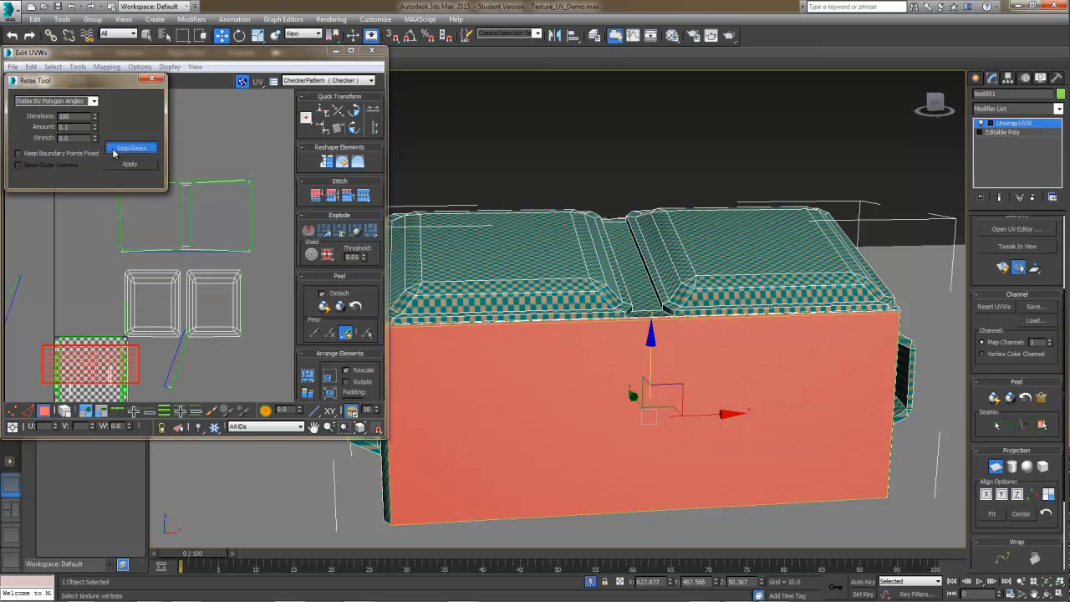
left_click(114, 149)
left_click(997, 468)
Step: Move the combined side shell above the rim's shell and hide the selected-face shading to expose the checker pattern
left_click_drag(124, 368, 243, 146)
middle_click_drag(443, 272, 497, 265, "alt")
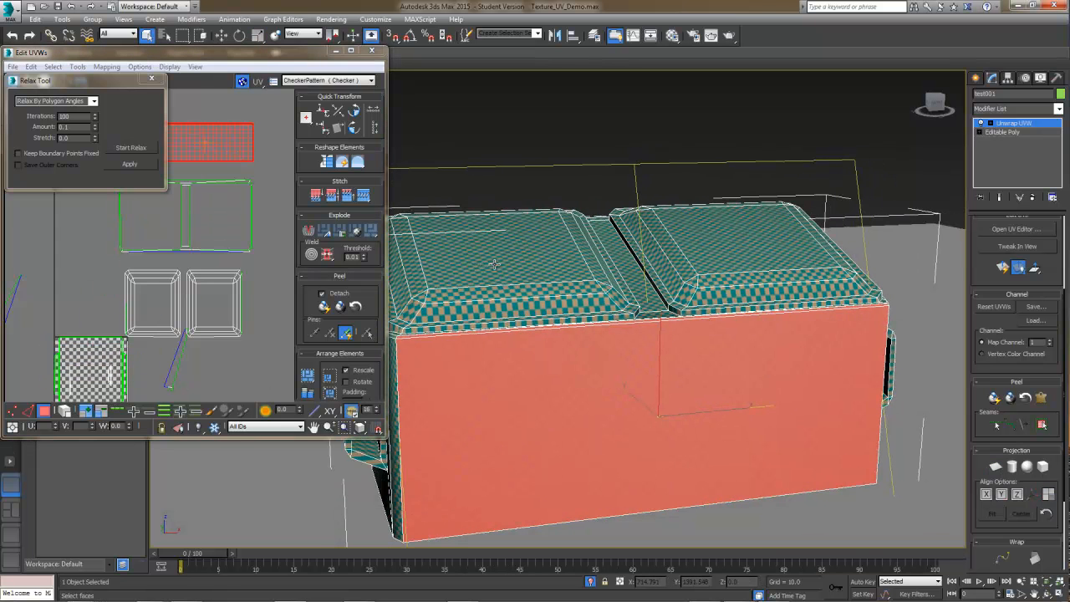
key("F2")
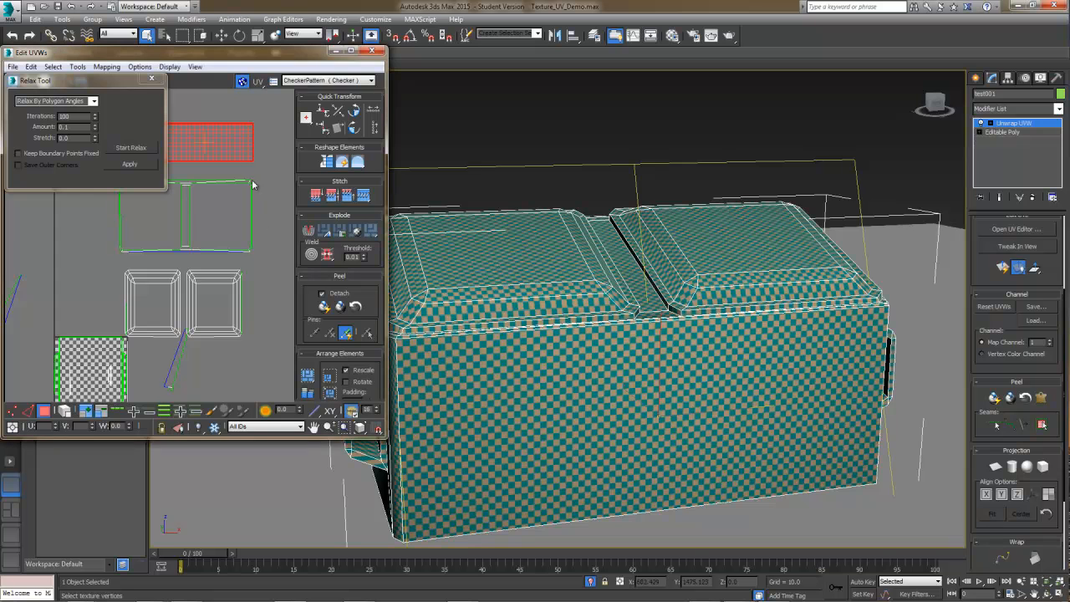
left_click_drag(234, 151, 231, 151)
Step: Select the narrow vertical corner strip beside the long side face and turn selected-face shading back on
middle_click_drag(201, 239, 251, 236)
middle_click_drag(181, 314, 153, 297)
mouse_move(411, 408)
middle_mouse_down("alt")
mouse_move(495, 397)
mouse_move(549, 338)
mouse_move(520, 376)
mouse_move(531, 315)
middle_mouse_up("alt")
key("F2")
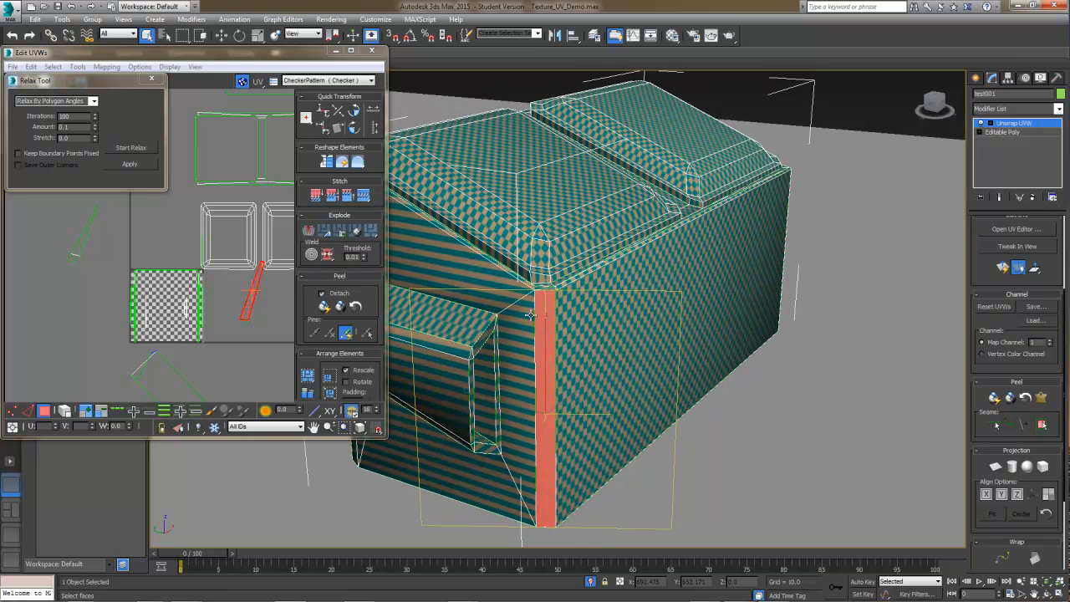
Step: Add the slanted end face, its surrounding angled faces and the opposite vertical corner strip to the selection
left_click(543, 282, "ctrl")
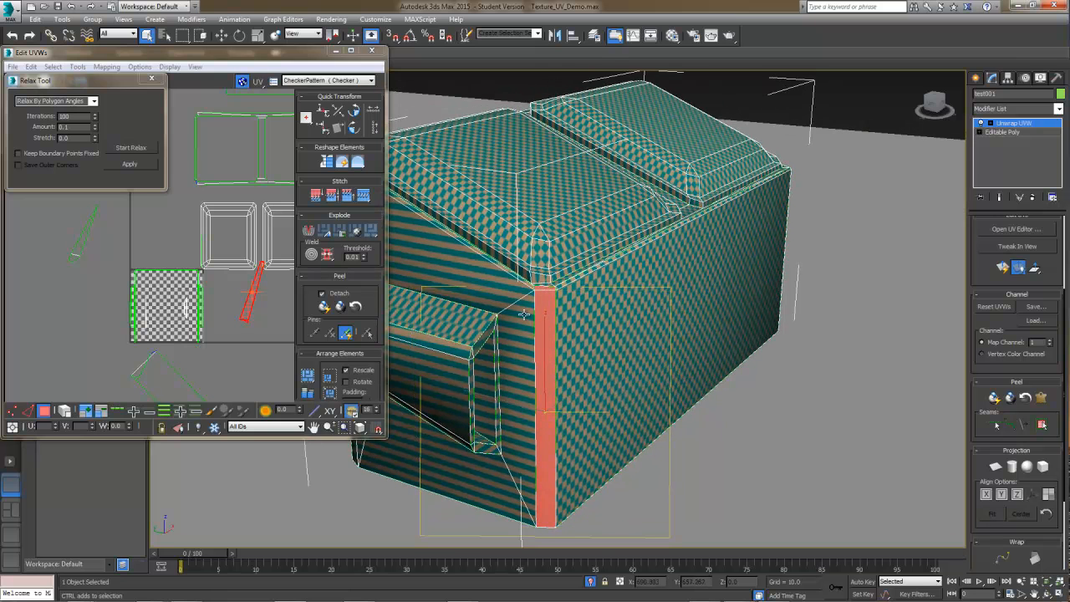
left_click(528, 315, "ctrl")
left_click(509, 295, "ctrl")
middle_click_drag(509, 294, 578, 322, "alt")
left_click(515, 436, "ctrl")
middle_click_drag(514, 437, 505, 334, "alt")
left_click(464, 286, "ctrl")
middle_click_drag(464, 286, 632, 300, "alt")
scroll(484, 331, "up", 4)
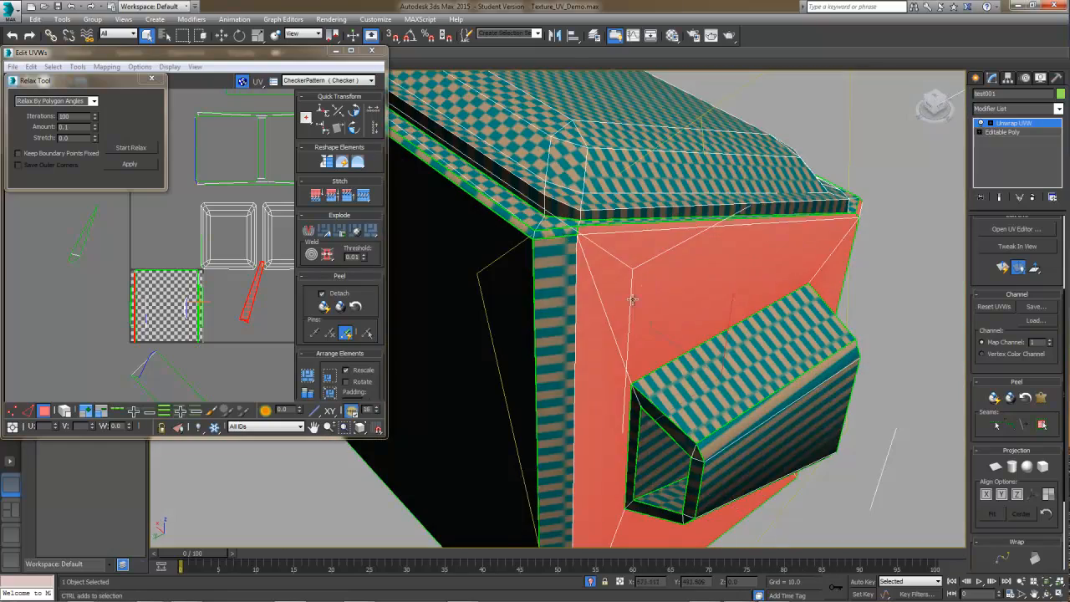
left_click(569, 308, "ctrl")
Step: Planar-map the selected end faces aligned to X and move their shell out beside the checkered tile
scroll(216, 301, "down", 3)
scroll(188, 292, "down", 2)
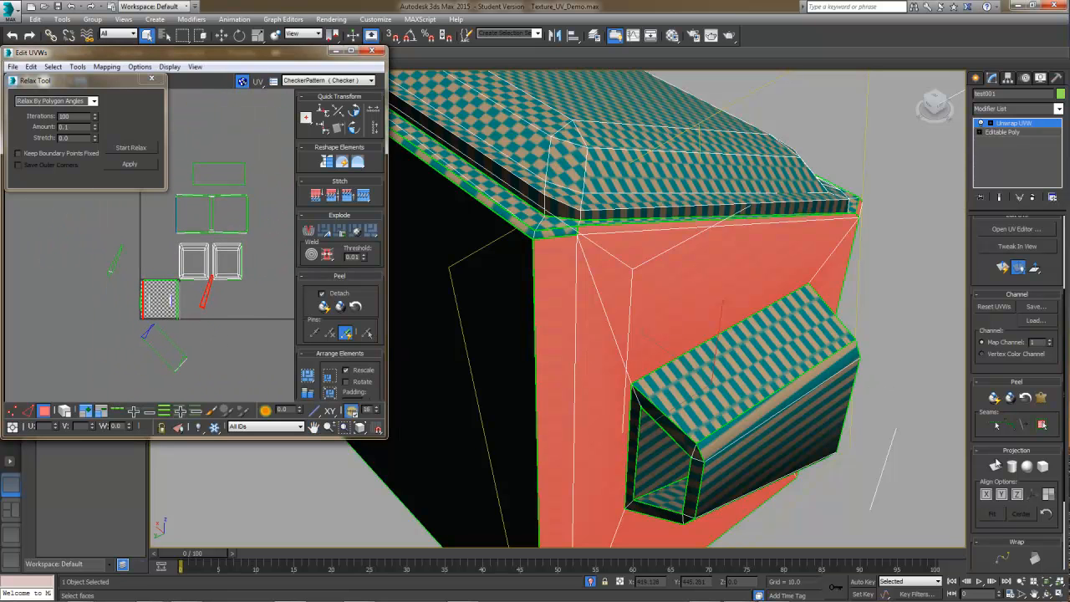
key("w")
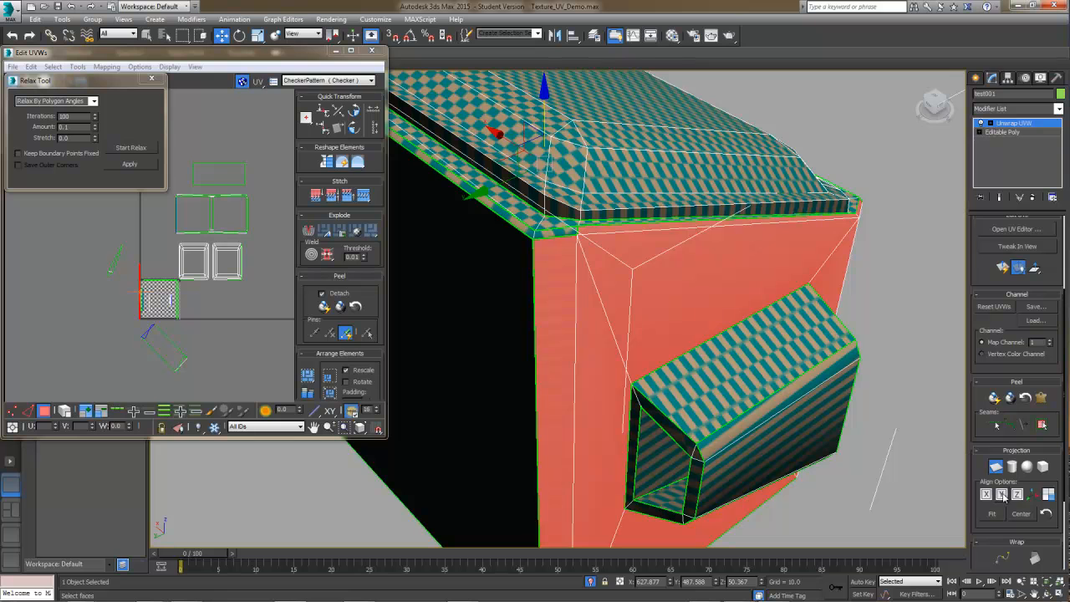
left_click(1003, 495)
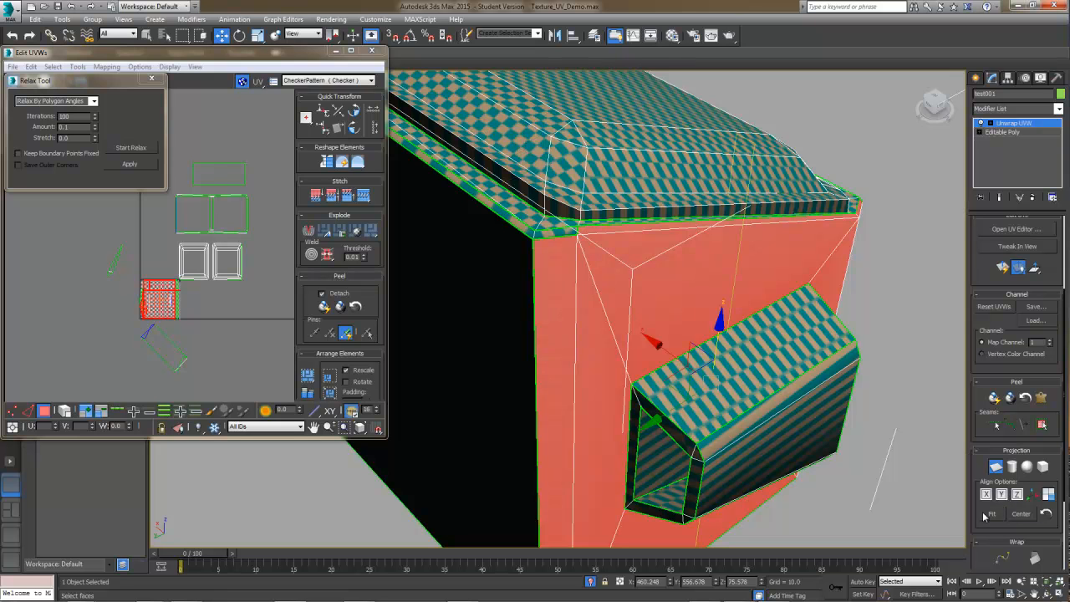
left_click(1016, 494)
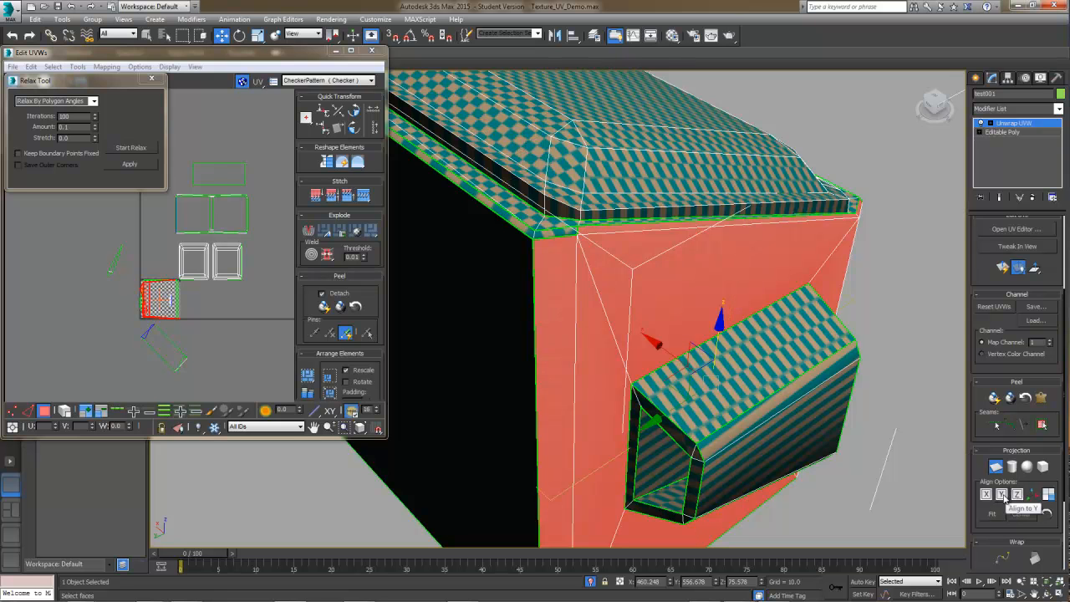
left_click(986, 494)
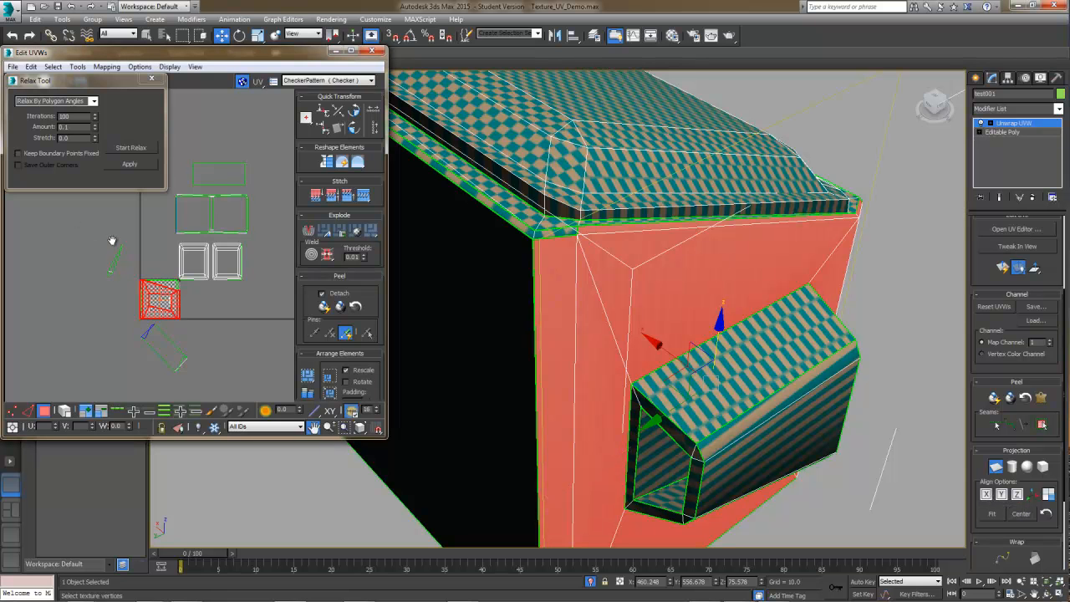
scroll(112, 284, "up", 6)
scroll(146, 284, "down", 3)
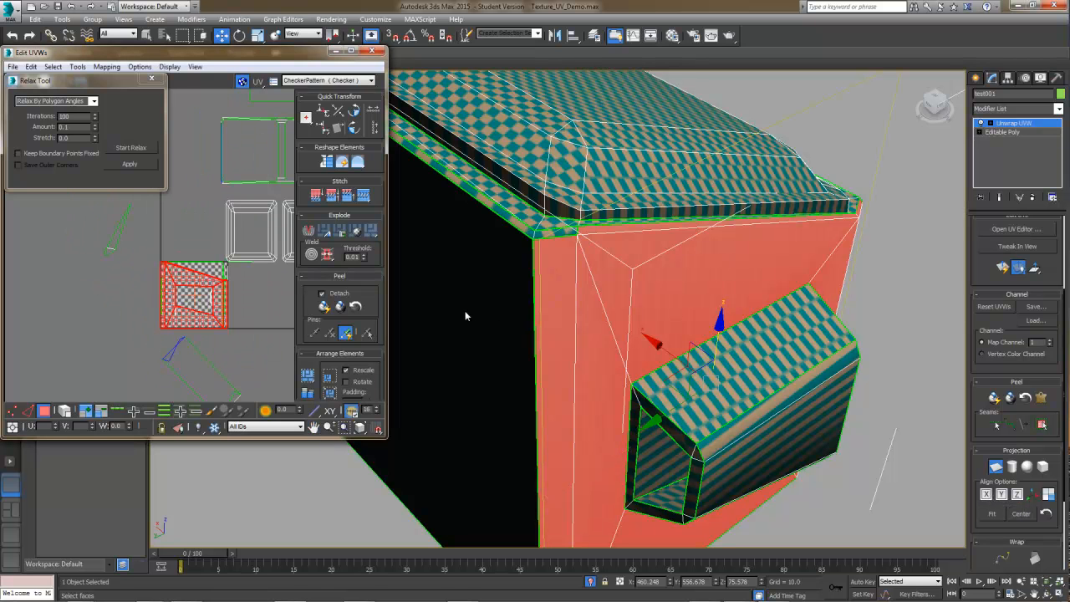
left_click(1001, 470)
middle_click_drag(140, 273, 142, 281)
left_click_drag(174, 291, 77, 297)
Step: Add the thin sliver above the corner strip to the selection, planar-map the end again and move its shell beside the tile
middle_click_drag(539, 254, 524, 262, "alt")
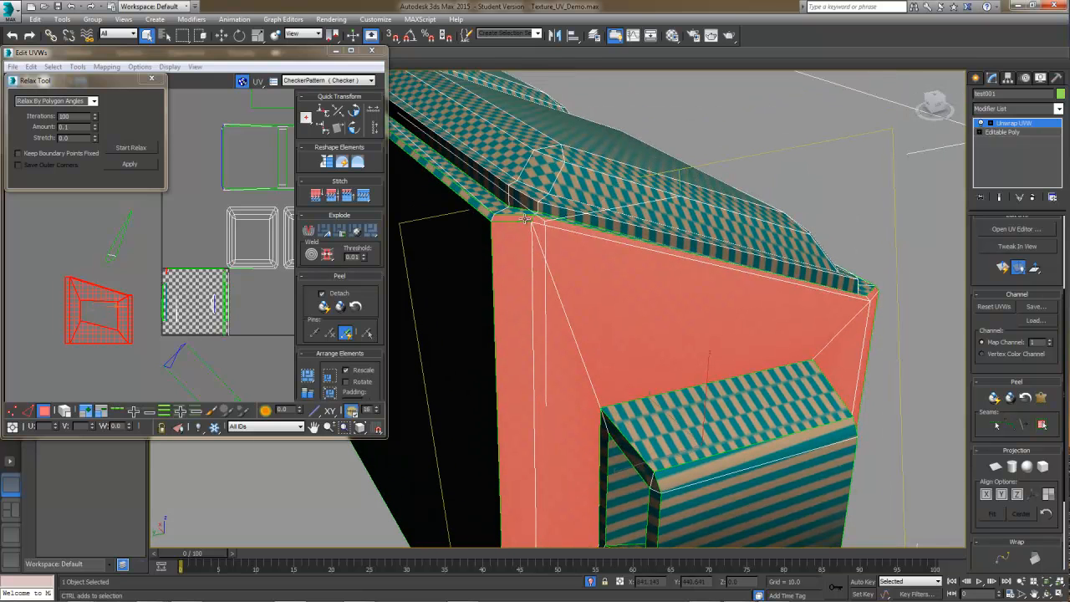
left_click(524, 218, "ctrl")
scroll(143, 278, "down", 1)
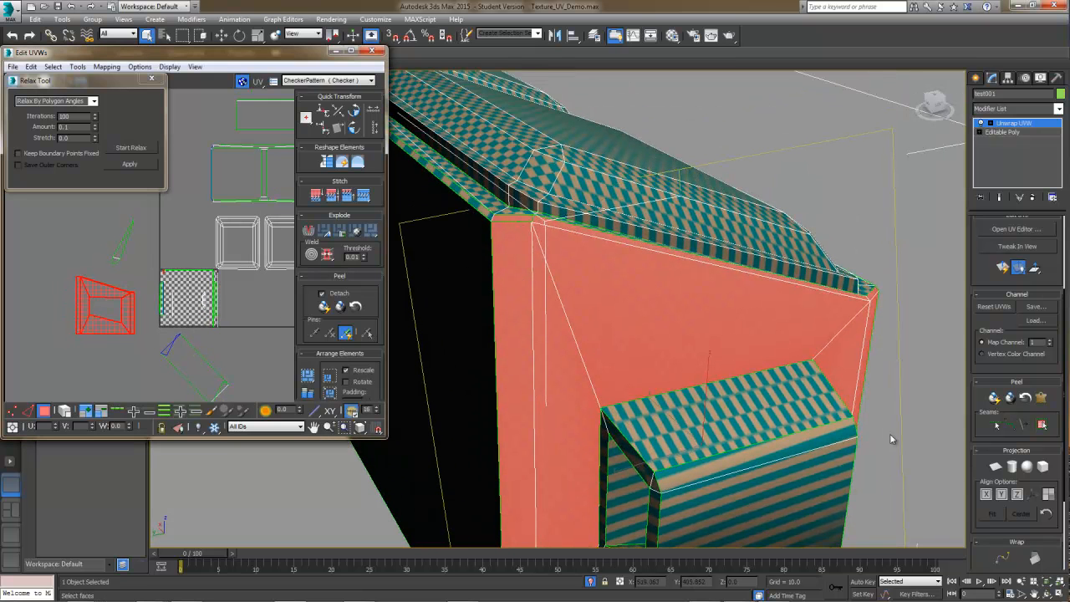
left_click(995, 468)
left_click(994, 466)
left_click_drag(201, 289, 118, 300)
Step: Select the opposite end of the dumpster, including its slanted face, angled faces and both vertical corner strips
middle_click_drag(542, 284, 631, 224, "alt")
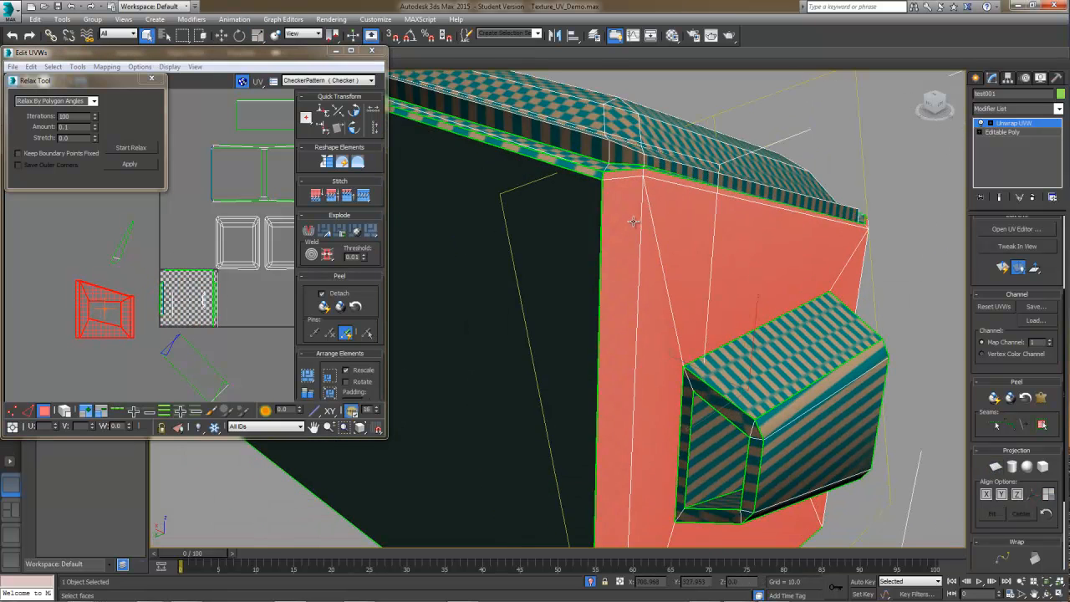
scroll(625, 234, "down", 3)
middle_click_drag(609, 275, 609, 422, "alt")
scroll(202, 280, "up", 3)
left_click(653, 375)
left_click(635, 382, "ctrl")
left_click(643, 332, "ctrl")
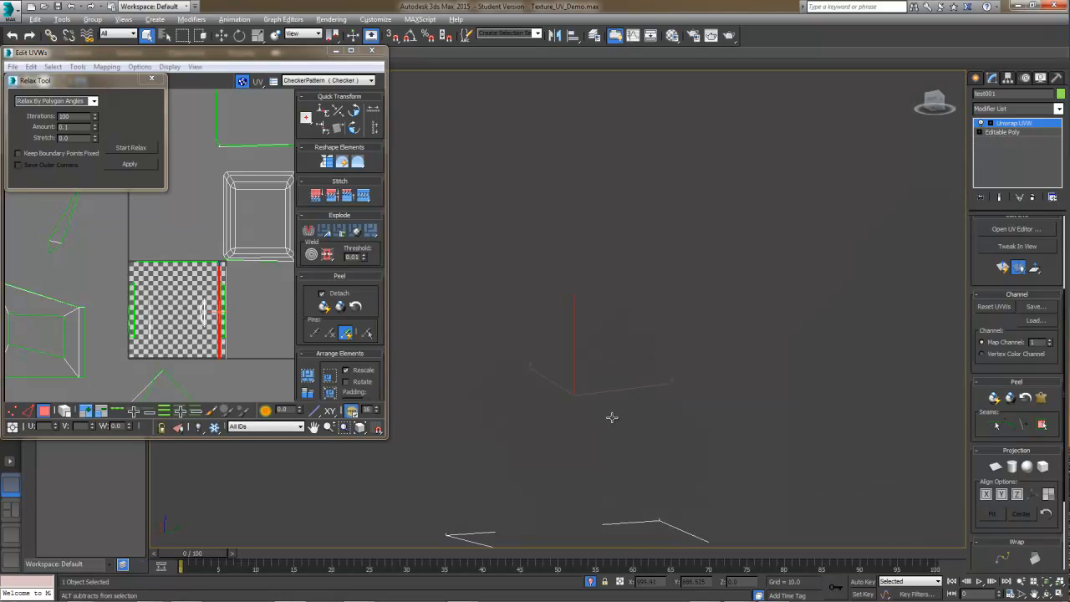
left_click(620, 448, "ctrl")
left_click(499, 408, "ctrl")
middle_click_drag(499, 408, 511, 416, "alt")
left_click(478, 391, "ctrl")
middle_click_drag(241, 284, 249, 296)
scroll(512, 338, "up", 5)
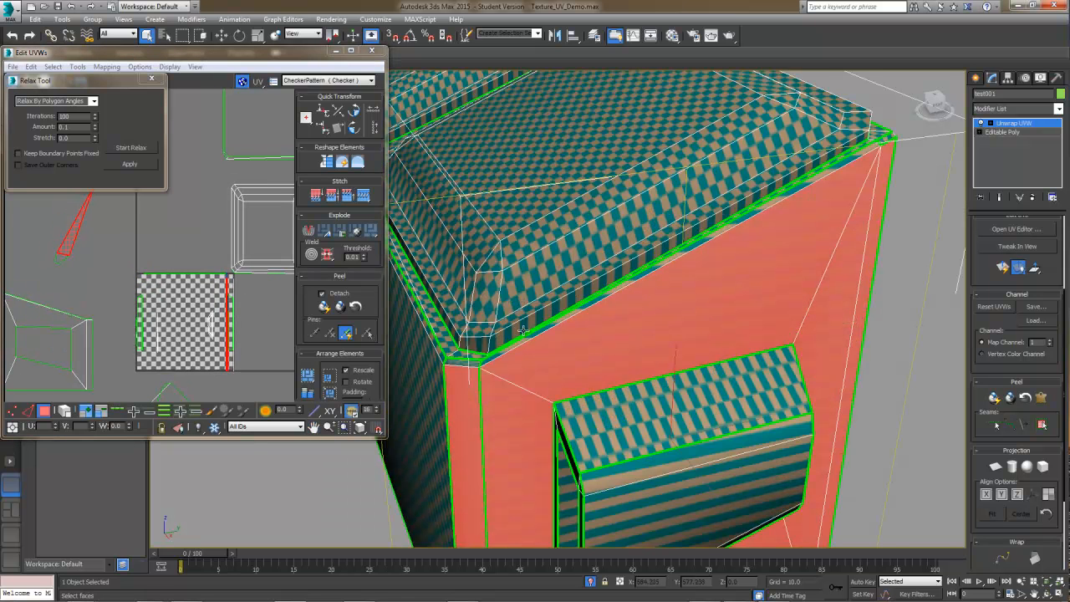
Step: Move the Relax Tool dialog clear of the UV layout and planar-map the selected opposite end faces
middle_click_drag(477, 362, 501, 288, "alt")
middle_click_drag(217, 240, 228, 252)
left_click_drag(120, 83, 400, 85)
scroll(227, 265, "down", 4)
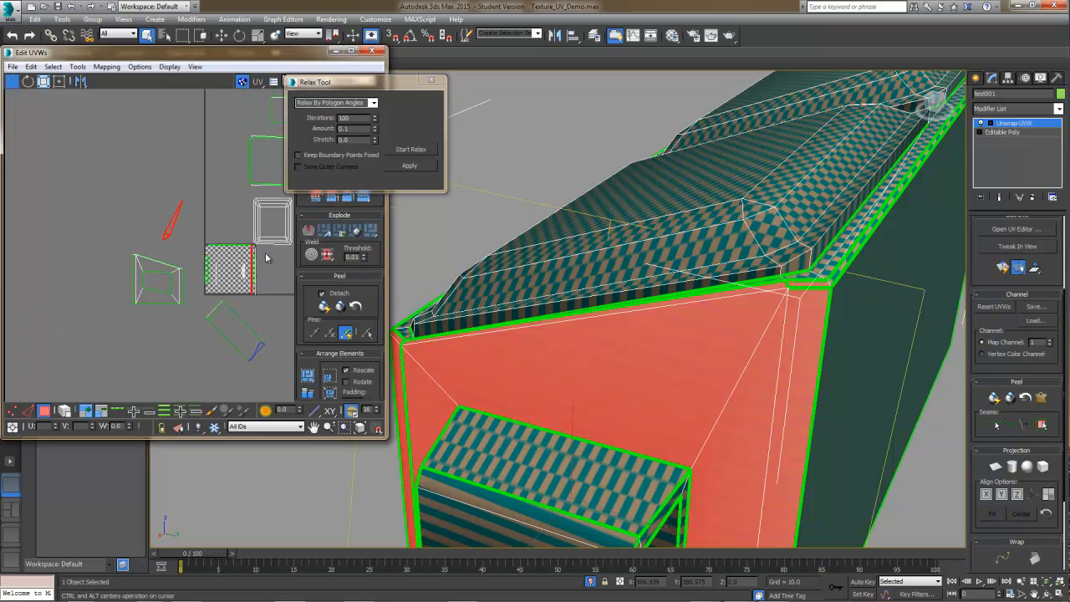
left_click(1000, 466)
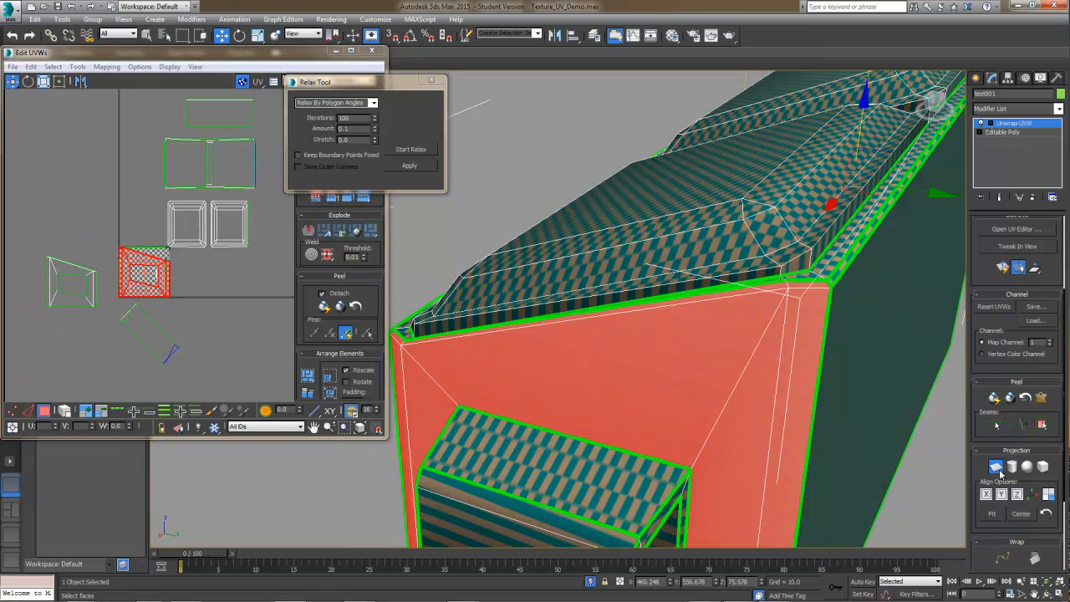
left_click(1000, 472)
Step: Hide the selected-face shading and move the opposite end's shell above the first end's shell
mouse_move(759, 358)
middle_mouse_down("alt")
mouse_move(765, 272)
mouse_move(707, 280)
middle_mouse_up("alt")
key("F2")
middle_click_drag(141, 258, 140, 230)
left_click_drag(143, 237, 113, 153)
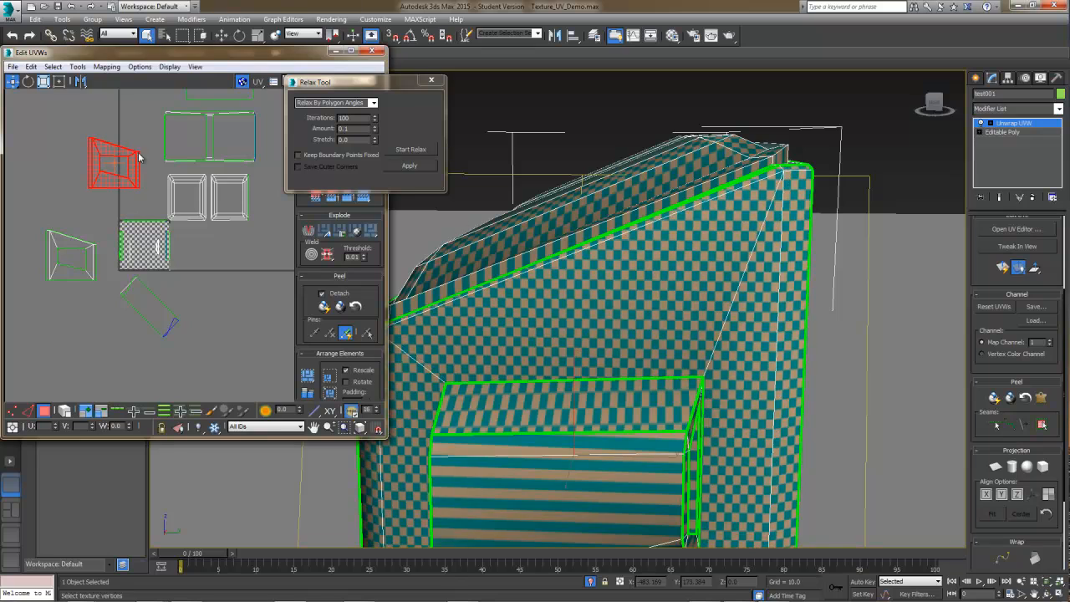
Step: Select the unmapped long side face and planar-map it aligned to Y
scroll(784, 339, "up", 4)
middle_click_drag(784, 338, 754, 270, "alt")
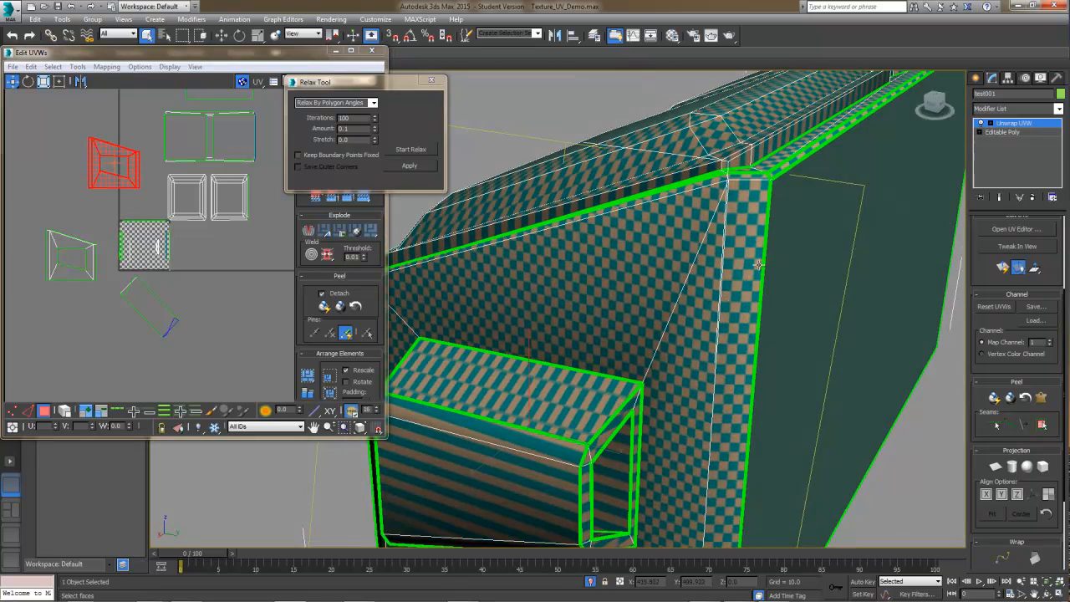
left_click(792, 216)
middle_click_drag(795, 239, 647, 316, "alt")
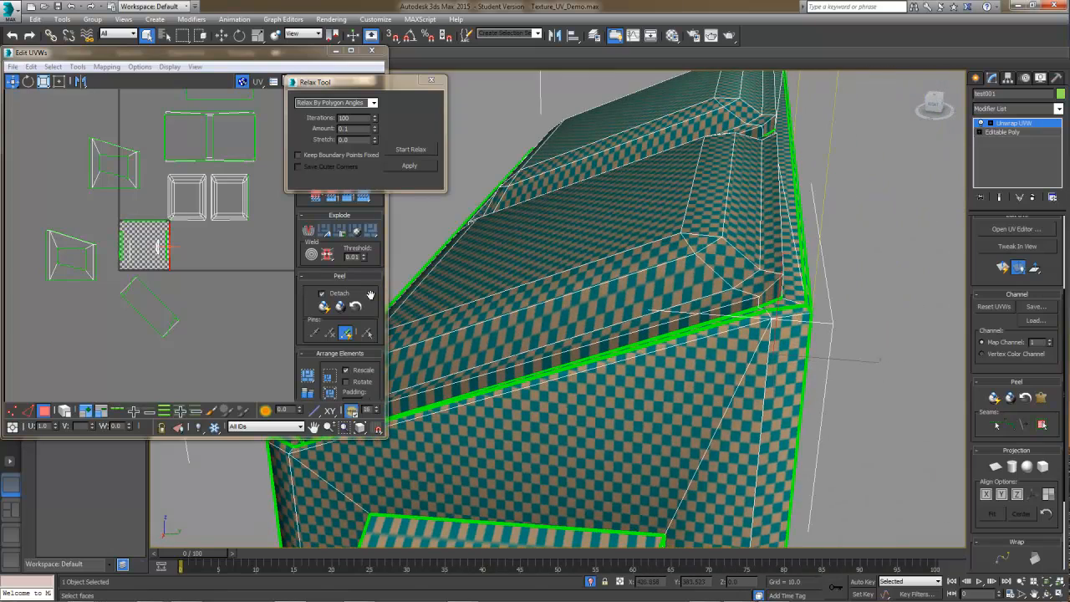
middle_click_drag(614, 235, 634, 226, "alt")
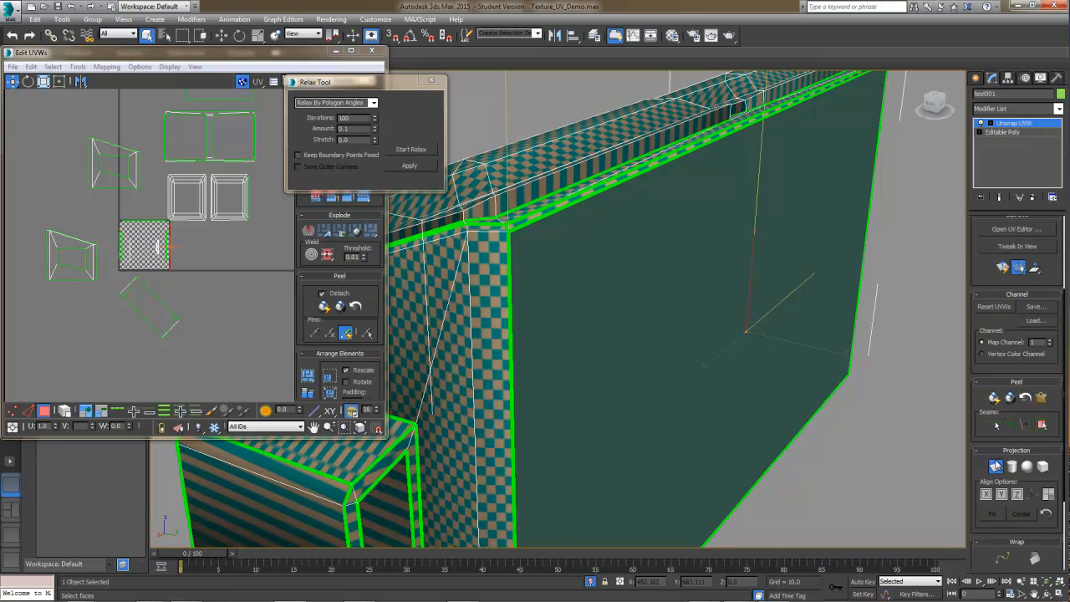
left_click(996, 465)
left_click(1001, 494)
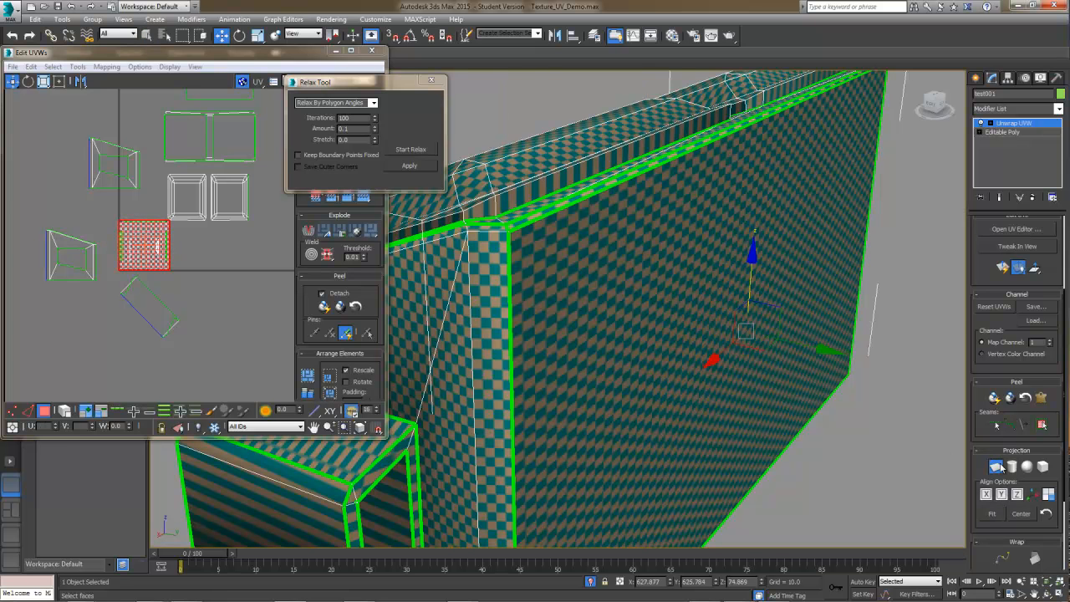
left_click(996, 466)
Step: Switch the UV editor to freeform mode, then scale down the long side's shell and place it beside the lid shells
left_click(128, 187)
left_click(58, 81)
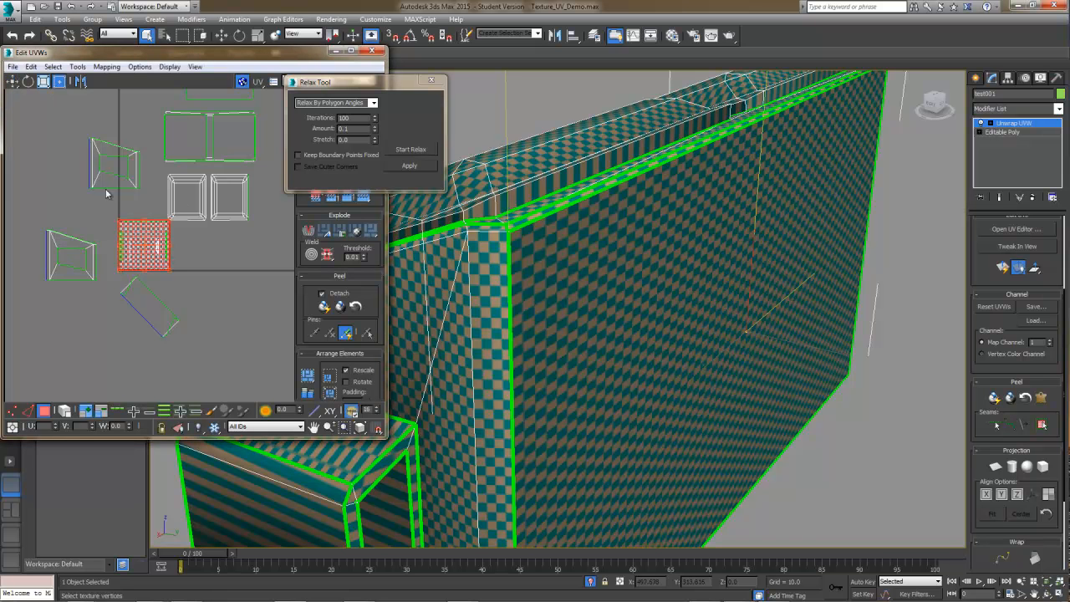
left_click_drag(139, 228, 278, 206)
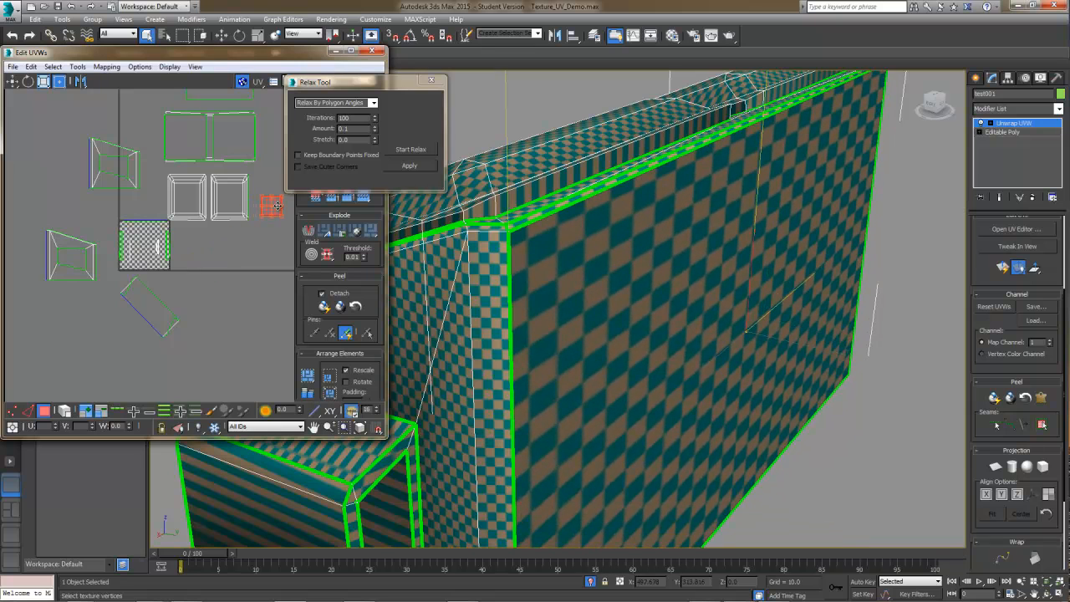
Step: Turn on element selection and select the whole rim shell surrounding the two lids
middle_click_drag(489, 261, 639, 261, "alt")
scroll(639, 262, "down", 3)
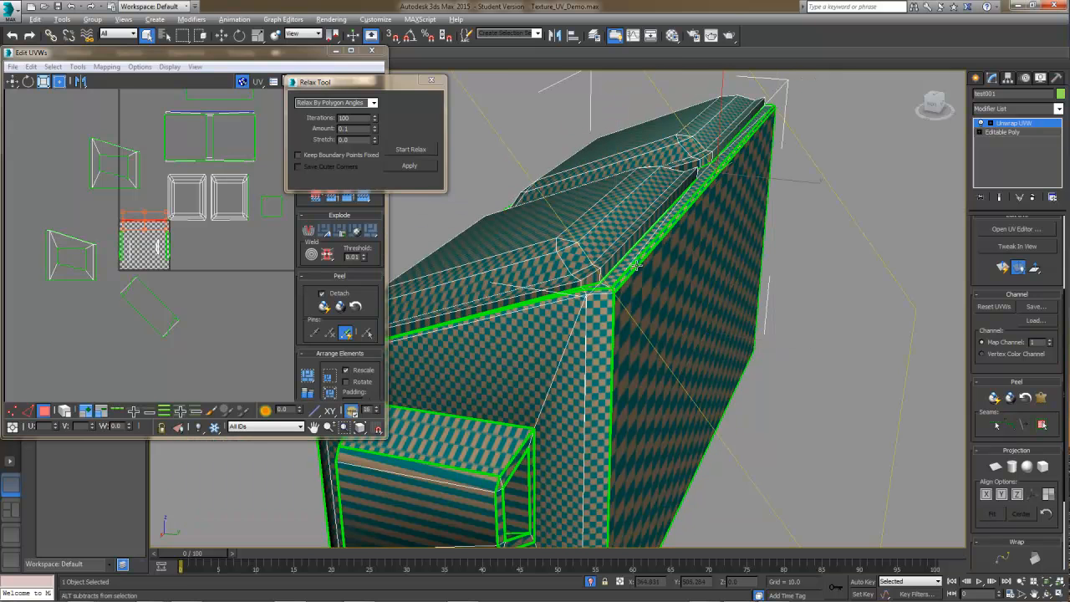
scroll(643, 265, "up", 4)
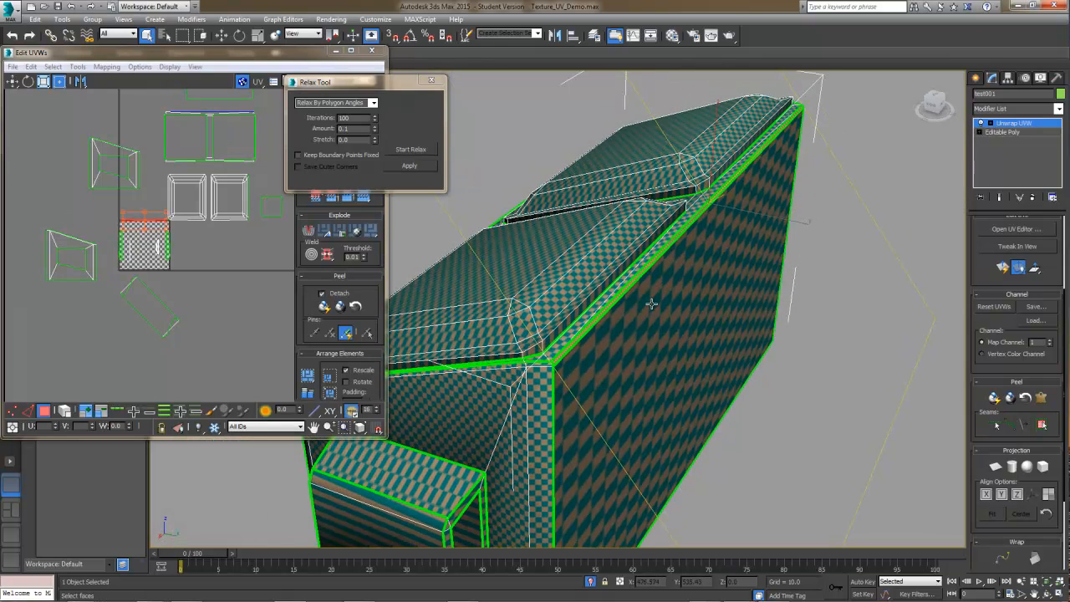
middle_click_drag(650, 304, 660, 292, "alt")
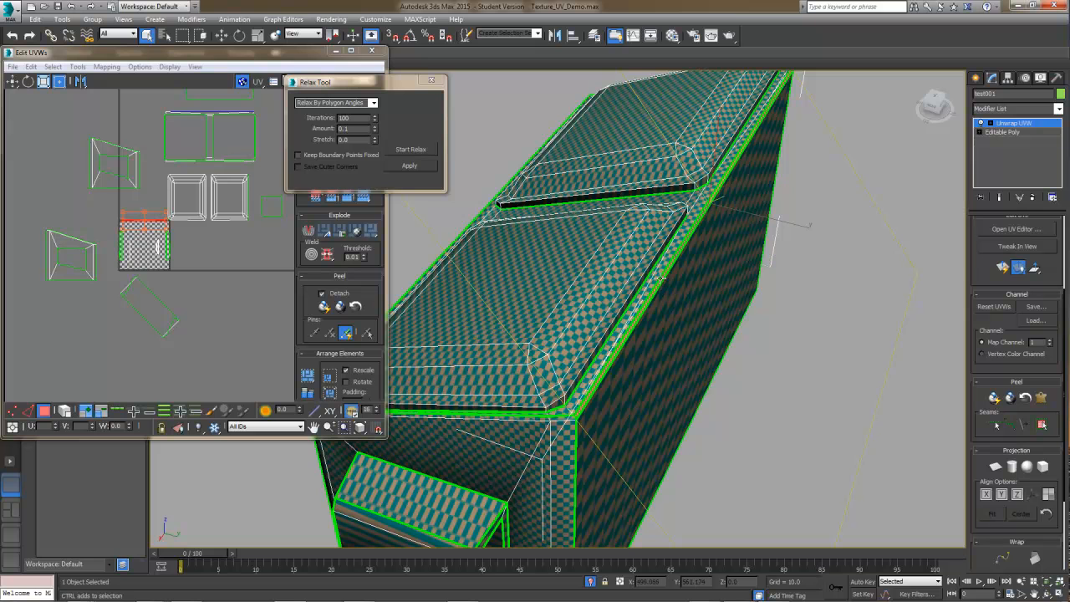
left_click(660, 273)
left_click(620, 332, "ctrl")
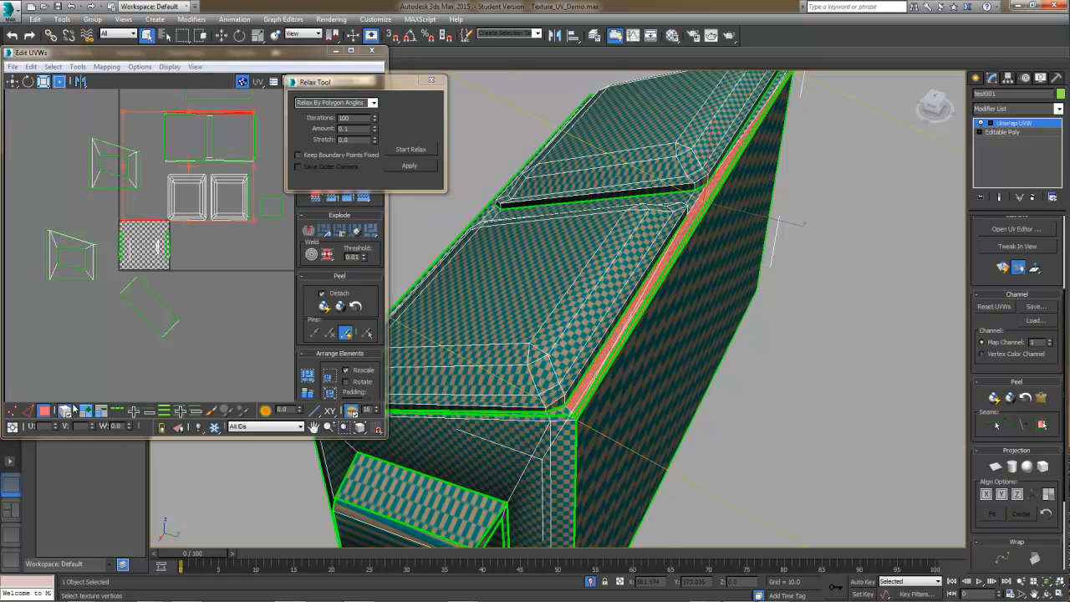
left_click(169, 117, "ctrl")
middle_click_drag(557, 242, 595, 285, "alt")
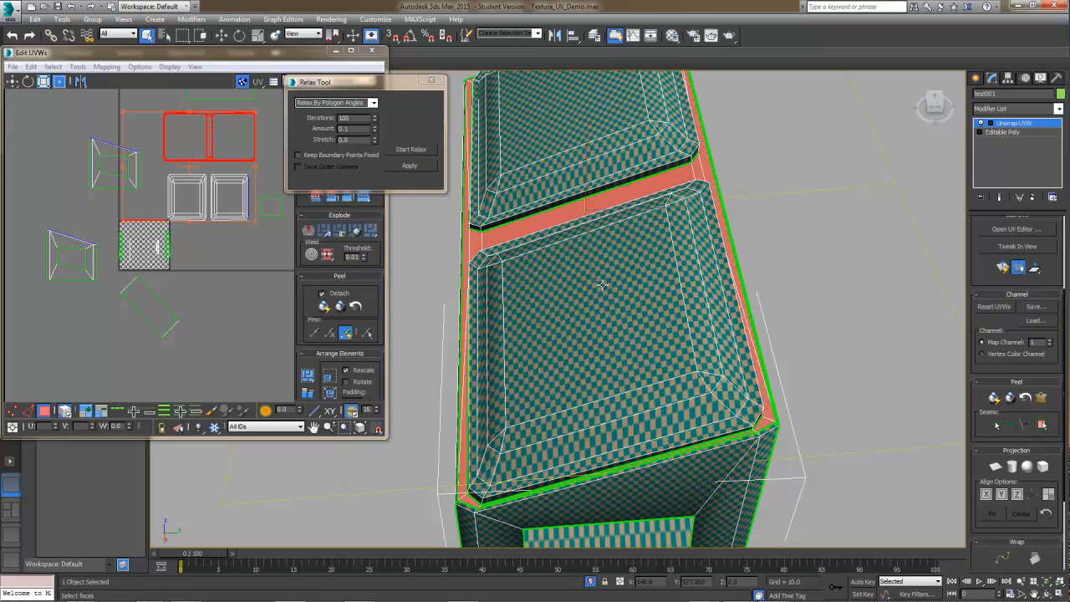
Step: Planar-map the rim faces while viewing the model in wireframe, then restore the shaded display
key("F3")
middle_click_drag(603, 290, 627, 334, "alt")
left_click(997, 467)
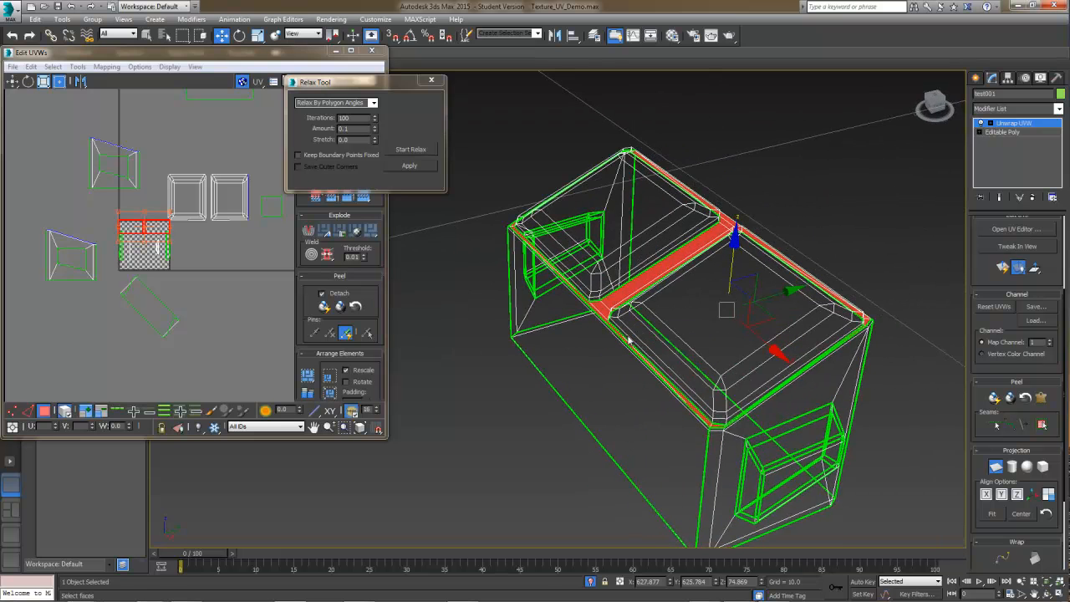
key("F3")
Step: Relax the rim's UVs by polygon angles and move the rim shell above the two lid shells
scroll(185, 282, "up", 2)
mouse_move(184, 282)
middle_mouse_down()
mouse_move(186, 308)
mouse_move(207, 308)
middle_mouse_up()
left_click(412, 150)
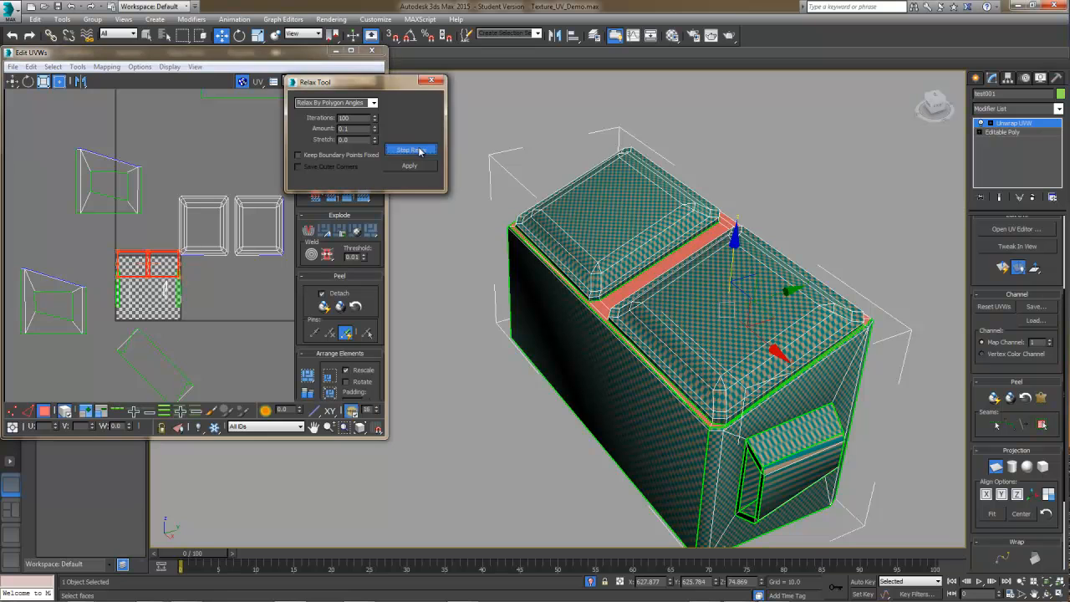
left_click(997, 468)
left_click_drag(165, 264, 236, 166)
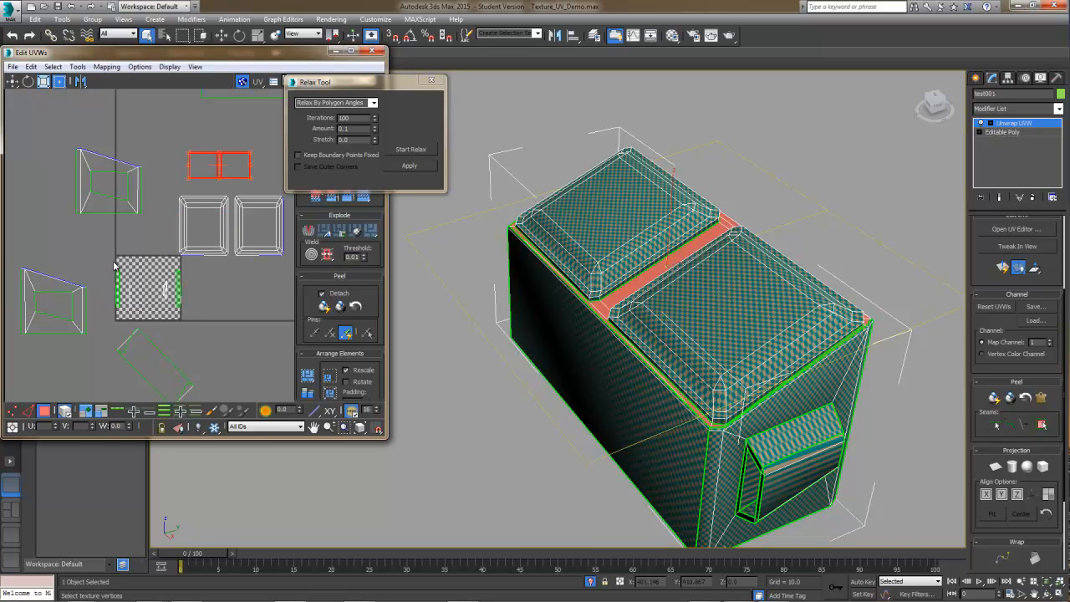
Step: Select the diagonal long side shell below the checkered tile and relax it by polygon angles
middle_click_drag(113, 266, 135, 238)
left_click(146, 312)
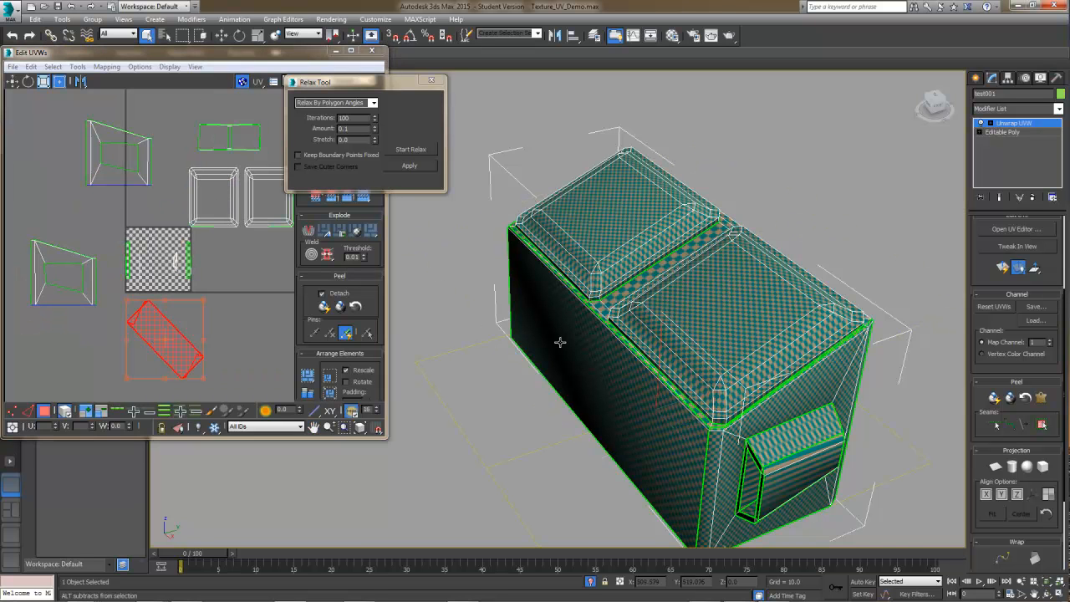
middle_click_drag(559, 342, 915, 451, "alt")
left_click(406, 151)
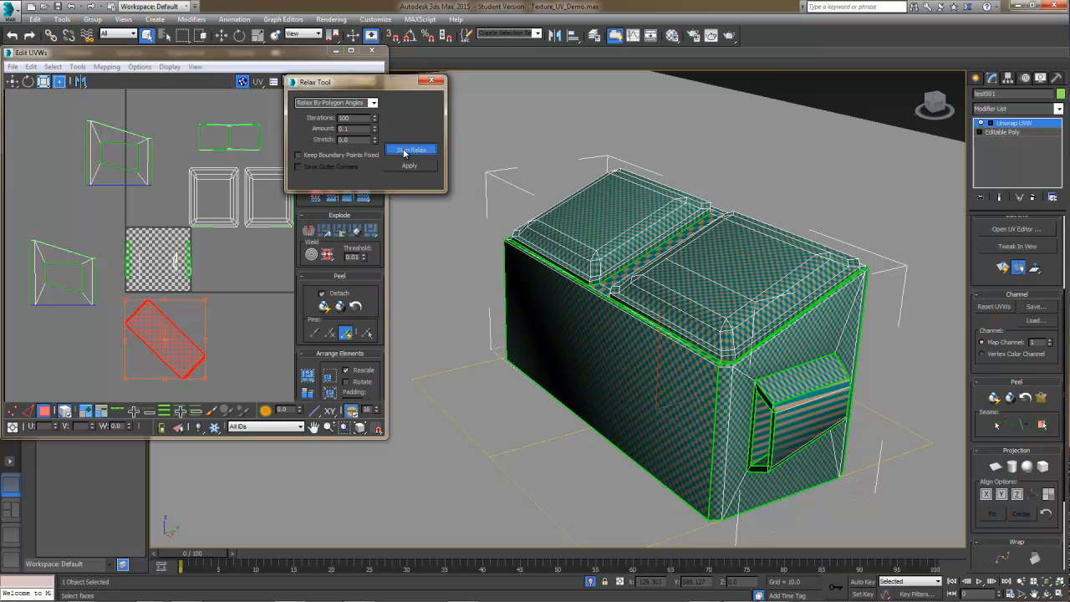
left_click(409, 149)
Step: Rotate the diagonal side shell level, scale it down and place it just below the other long side's shell
left_click_drag(153, 332, 239, 247)
middle_click_drag(239, 247, 191, 268)
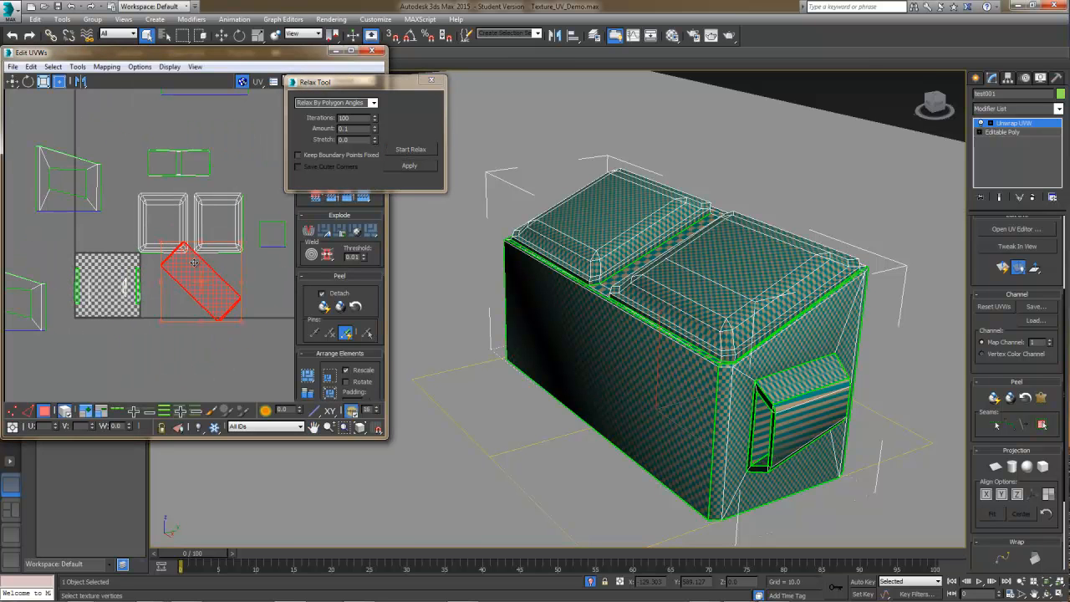
left_click_drag(204, 247, 172, 253)
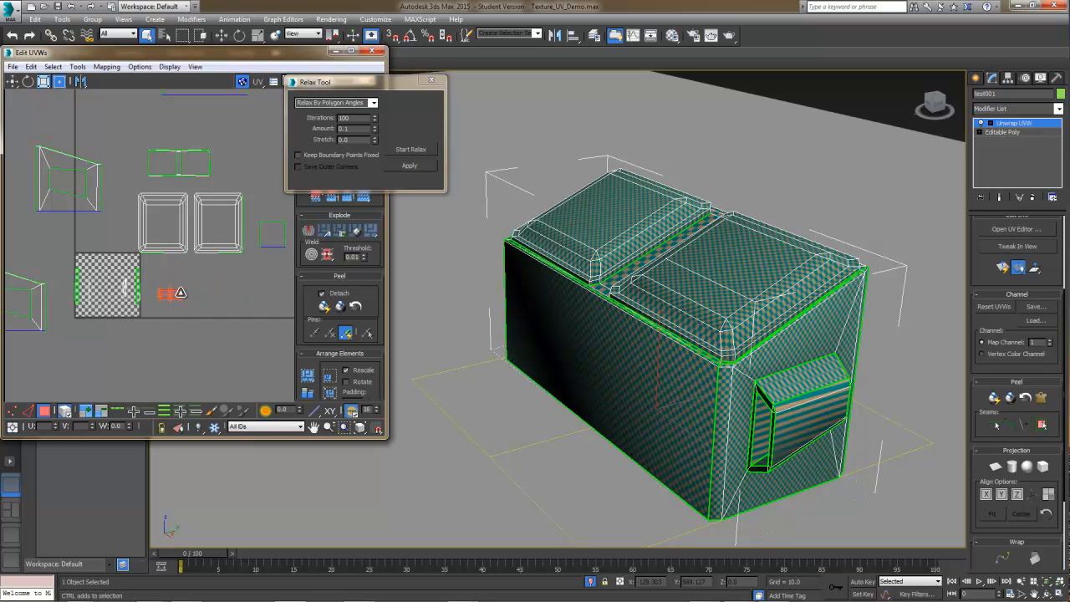
left_click_drag(173, 295, 210, 278)
middle_click_drag(214, 277, 231, 280)
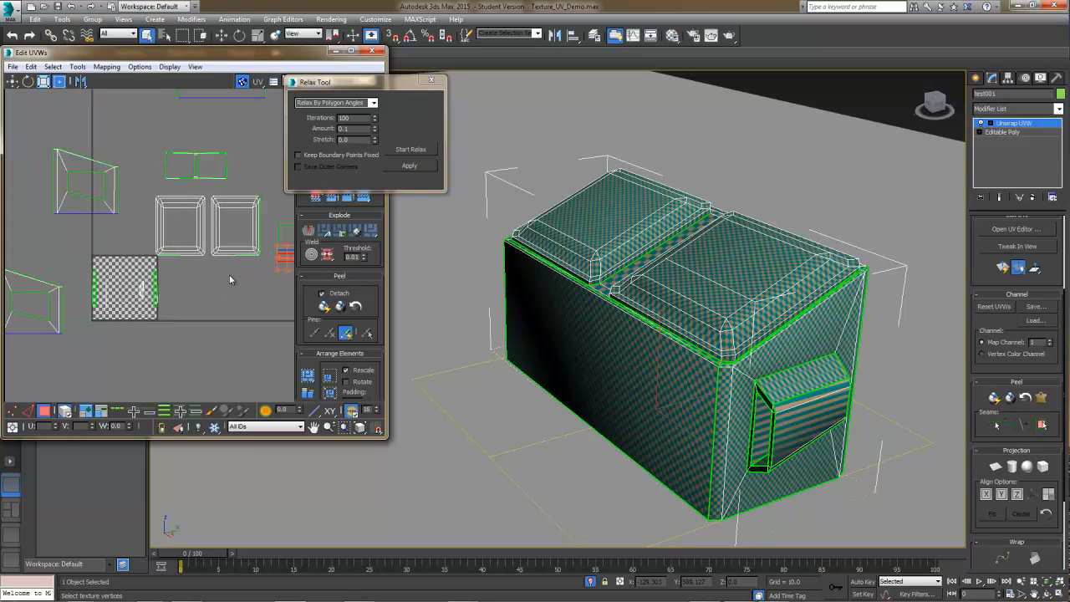
Step: Select the small shell inside the checkered tile and examine in wireframe which faces it covers
left_click(143, 296)
middle_click_drag(655, 363, 427, 372)
key("F3")
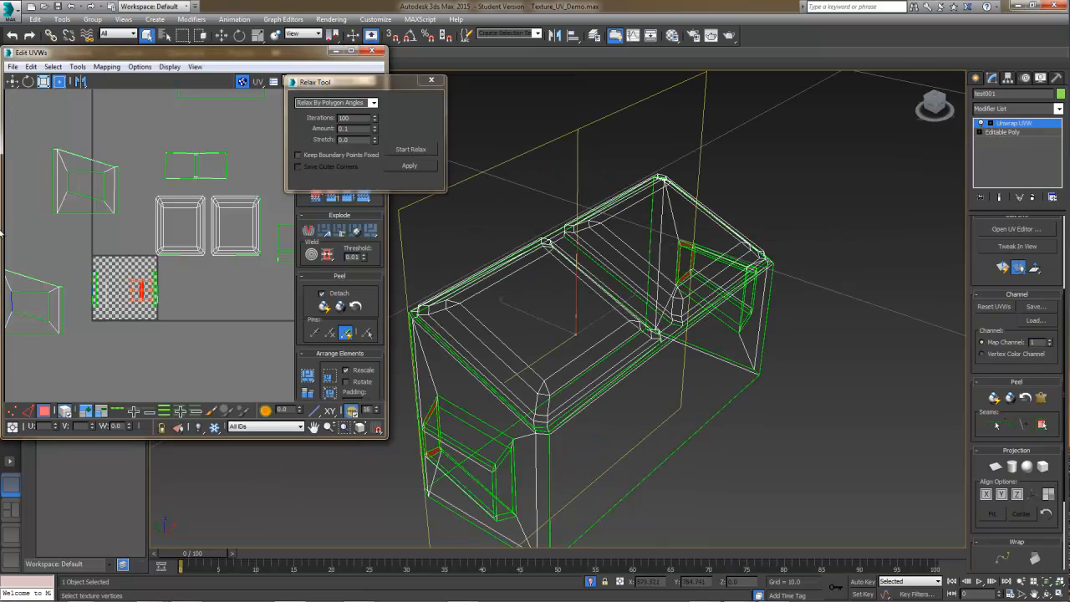
middle_click_drag(104, 228, 132, 193)
scroll(143, 233, "up", 3)
scroll(144, 233, "up", 2)
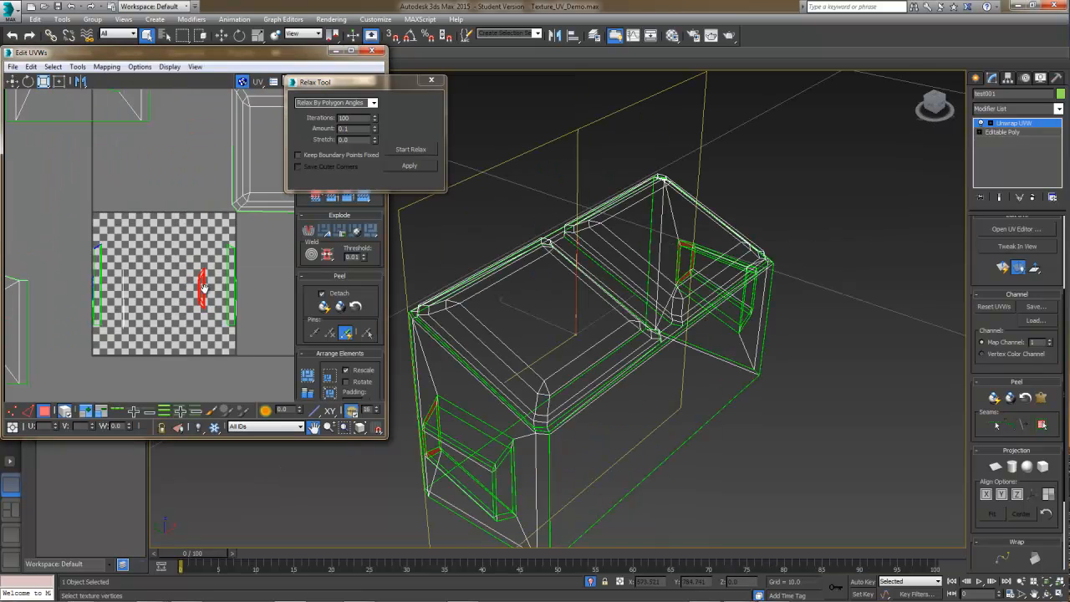
Step: Move the lower end shell above the other end shell in the UV layout
scroll(202, 286, "down", 5)
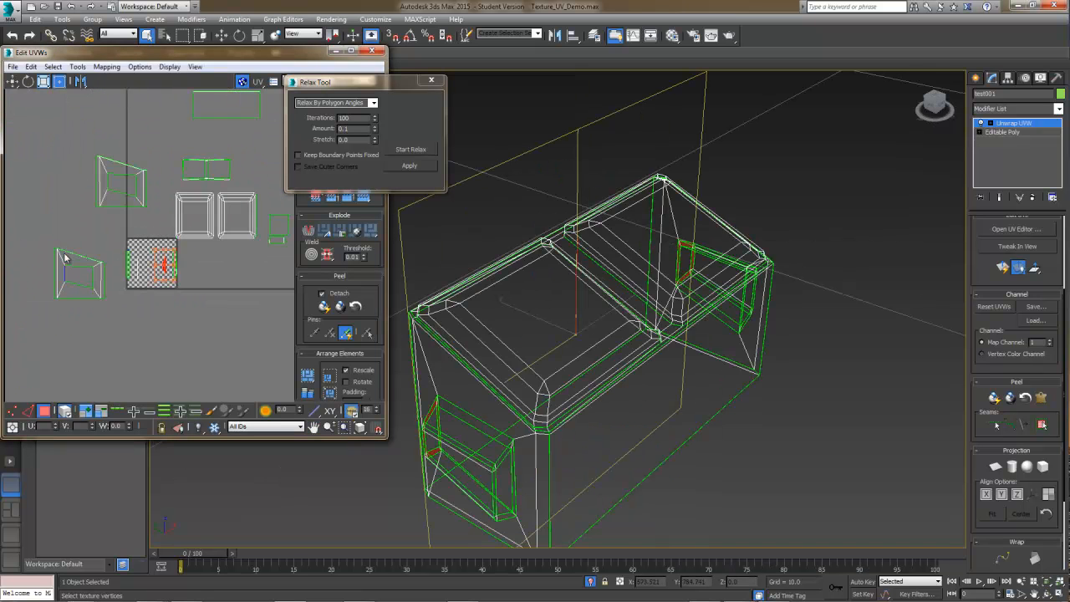
left_click(62, 253)
left_click_drag(62, 252, 110, 103)
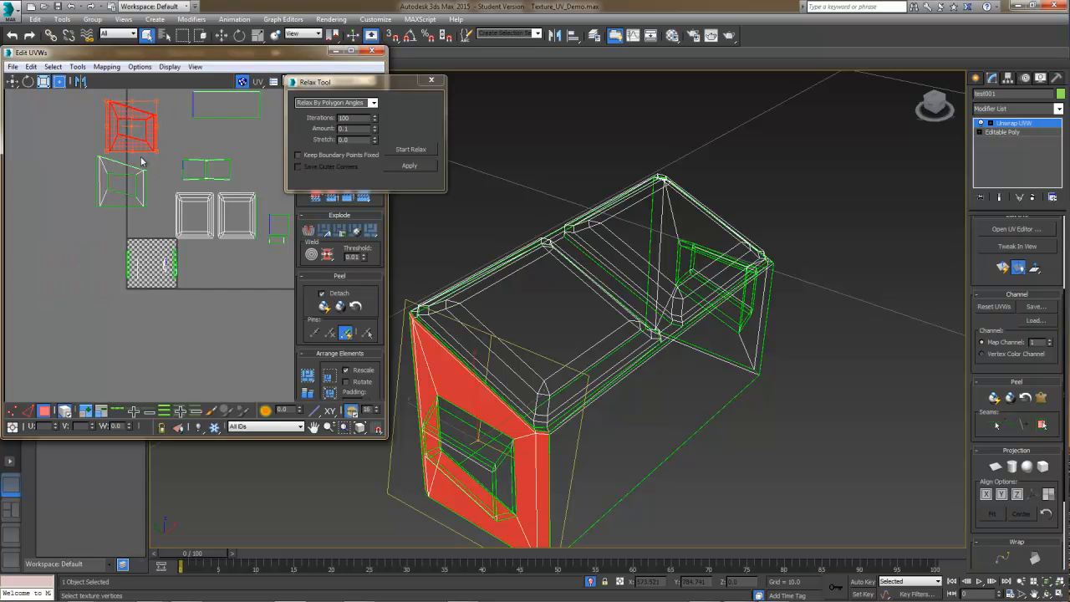
Step: Add the second end-panel UV shell to the selection, scale both end panels down and place them above the checker tile
middle_click_drag(142, 161, 116, 209)
left_click(100, 226, "ctrl")
left_click_drag(130, 149, 137, 212, "ctrl")
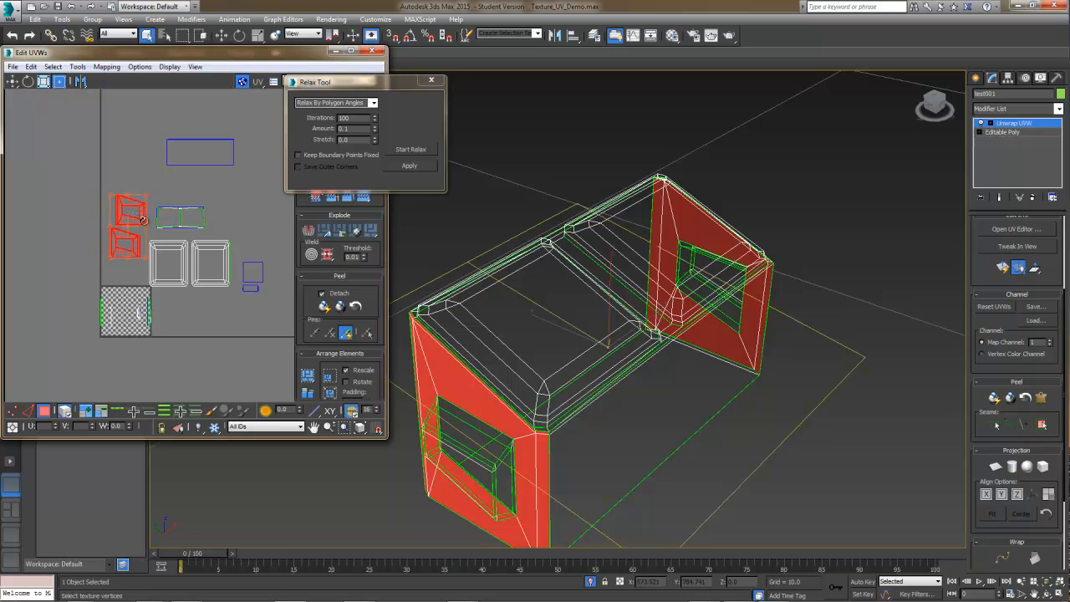
Step: Select both lid UV shells, scale them down and relax them by polygon angles with 100 iterations
left_click(202, 250)
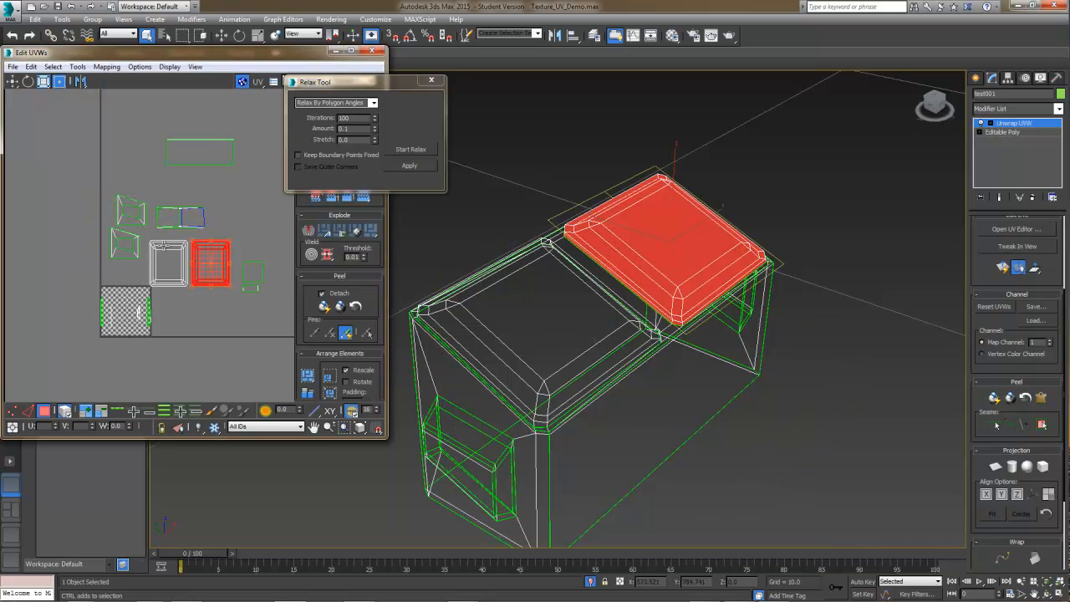
left_click(170, 250, "ctrl")
left_click_drag(229, 240, 198, 247, "ctrl")
scroll(197, 247, "up", 2)
scroll(279, 202, "up", 2)
left_click(405, 153)
left_click(405, 153)
left_click_drag(182, 261, 185, 247)
middle_click_drag(458, 262, 434, 281)
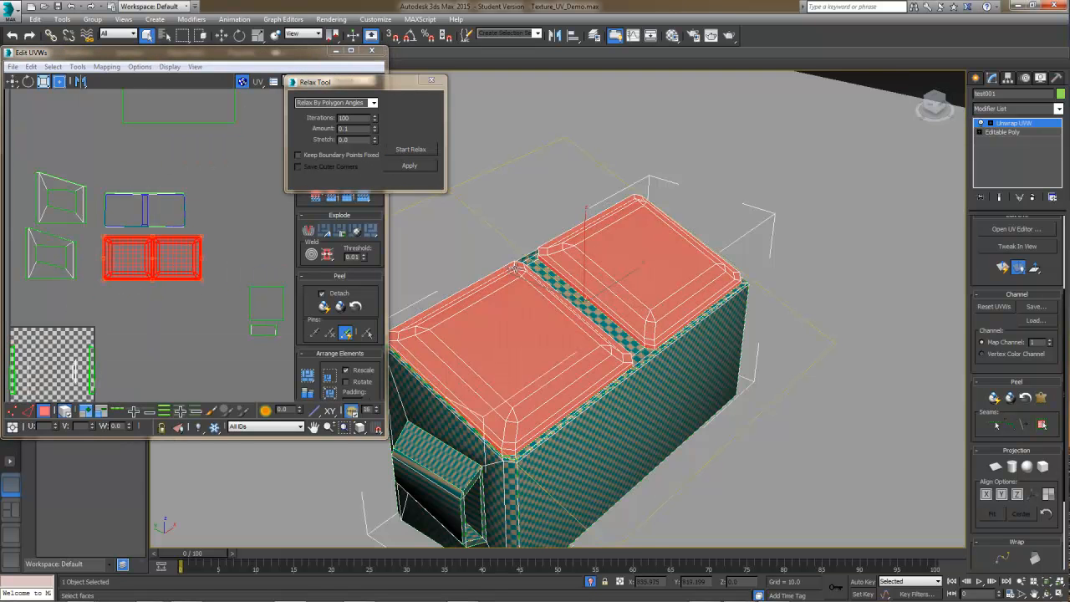
middle_click_drag(473, 294, 535, 280, "alt")
Step: Move the two lid shells over the top-frame shell so that their upper-left corners line up
middle_click_drag(181, 261, 189, 260)
scroll(189, 258, "up", 2)
left_click_drag(181, 252, 178, 200)
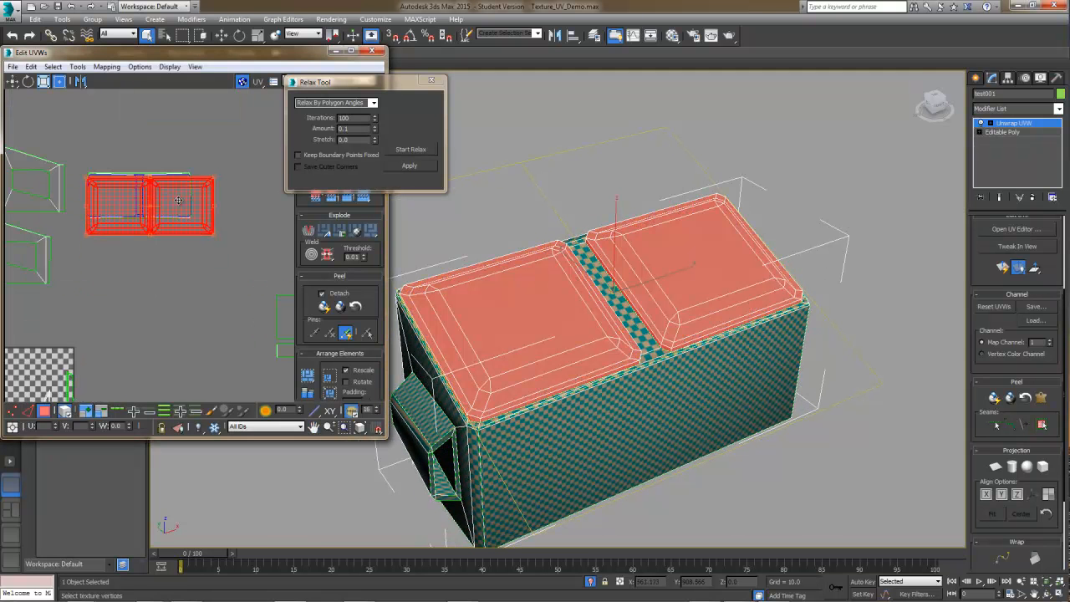
scroll(190, 277, "up", 2)
middle_click_drag(149, 205, 179, 298)
scroll(154, 249, "up", 2)
scroll(109, 278, "up", 2)
middle_click_drag(106, 278, 158, 360)
scroll(152, 357, "up", 2)
left_click_drag(92, 303, 117, 276)
Step: Scale both lid shells together to fit inside the top-frame shell
scroll(134, 281, "down", 6)
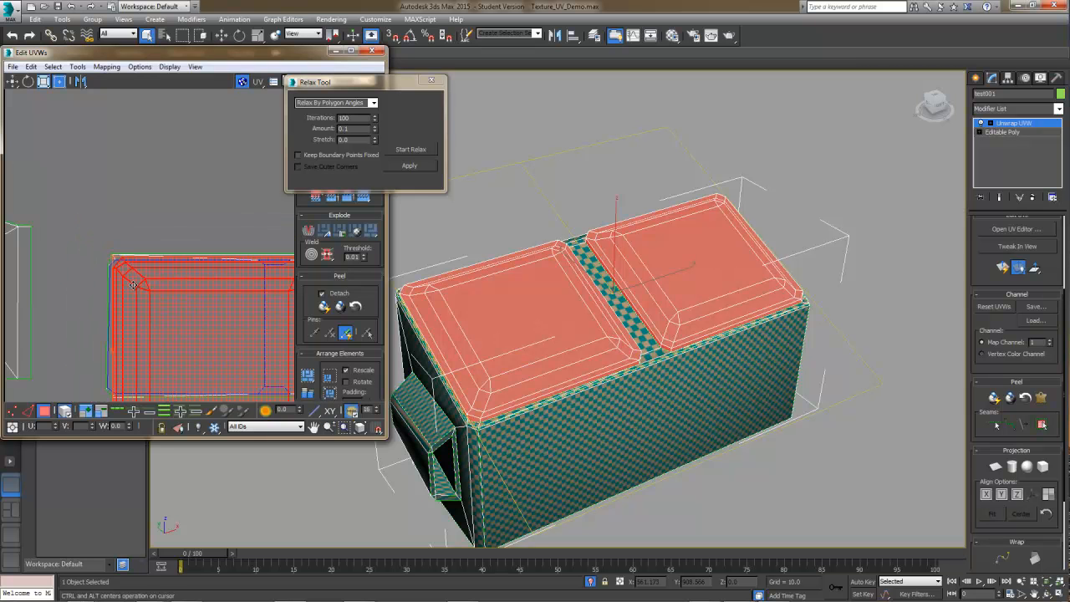
scroll(139, 286, "down", 2)
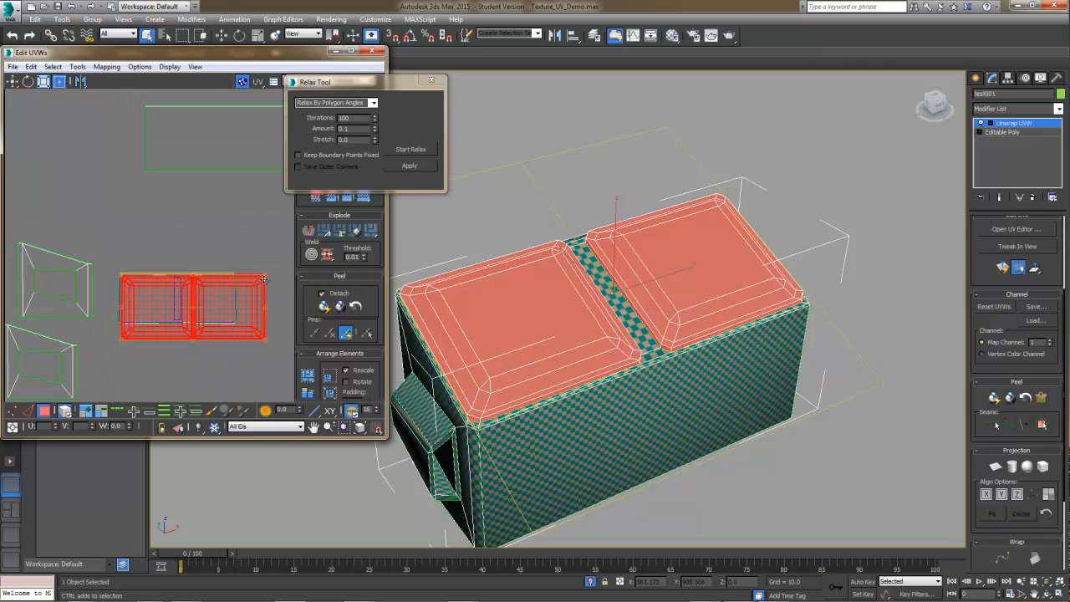
left_click_drag(269, 282, 199, 319)
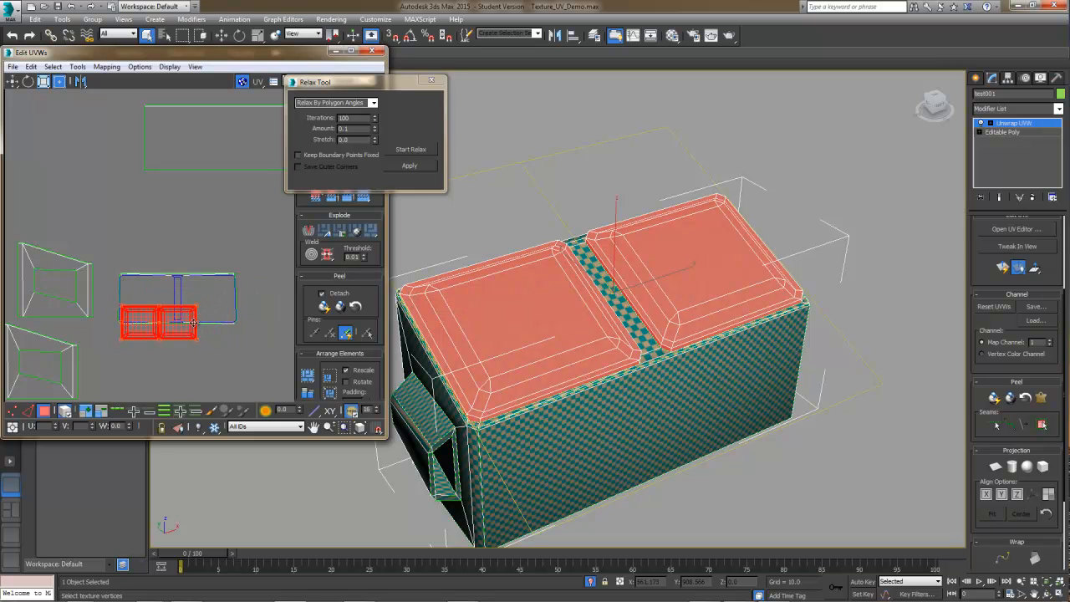
scroll(168, 318, "up", 5)
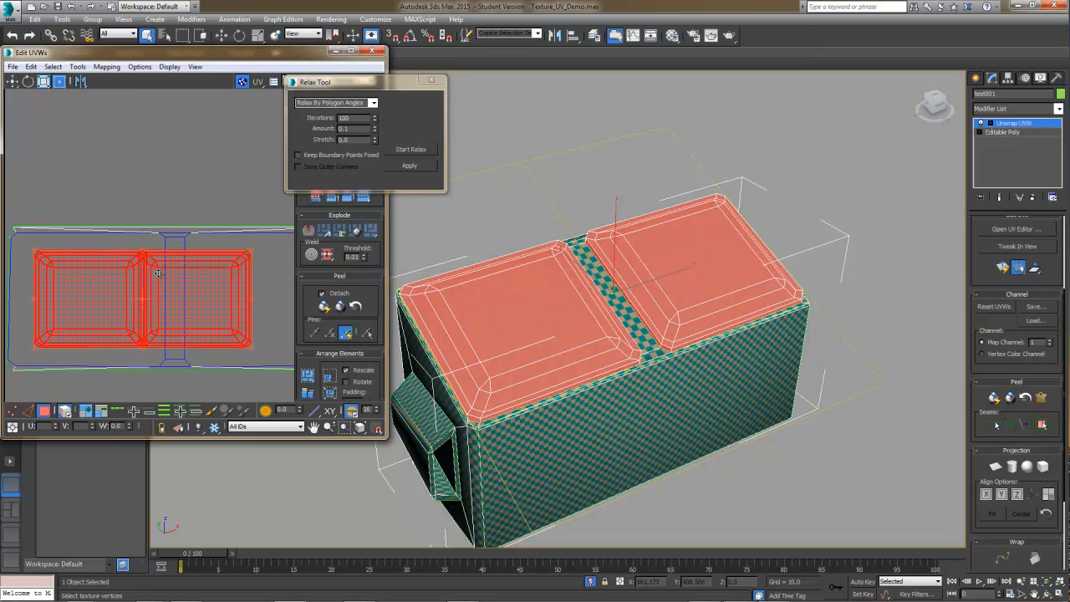
mouse_move(249, 252)
left_mouse_down()
mouse_move(304, 219)
mouse_move(248, 252)
left_mouse_up()
left_click(232, 215)
Step: Select the right-hand lid shell alone and fit it into the right opening of the top-frame shell
left_click(126, 266)
left_click(167, 258)
middle_click_drag(167, 261, 124, 256)
left_click_drag(144, 263, 173, 264)
middle_click_drag(173, 264, 155, 260)
left_click_drag(160, 255, 154, 259)
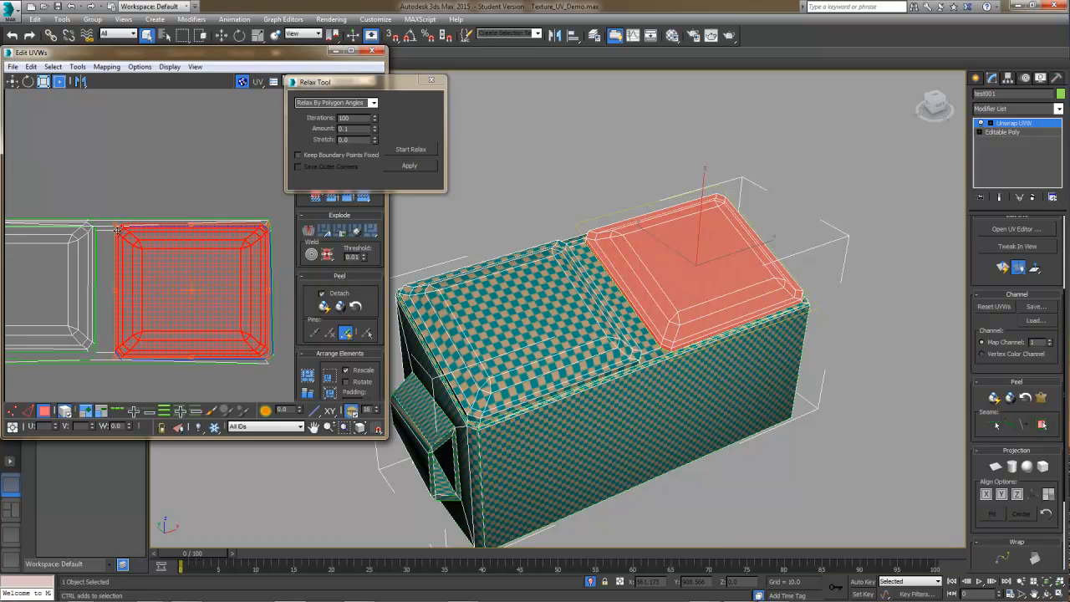
left_click_drag(127, 236, 122, 240)
Step: Select the left-hand lid shell and adjust its position and size to fit the left opening of the top frame
left_click(147, 252)
middle_click_drag(121, 249, 175, 248)
left_click_drag(193, 215, 190, 215)
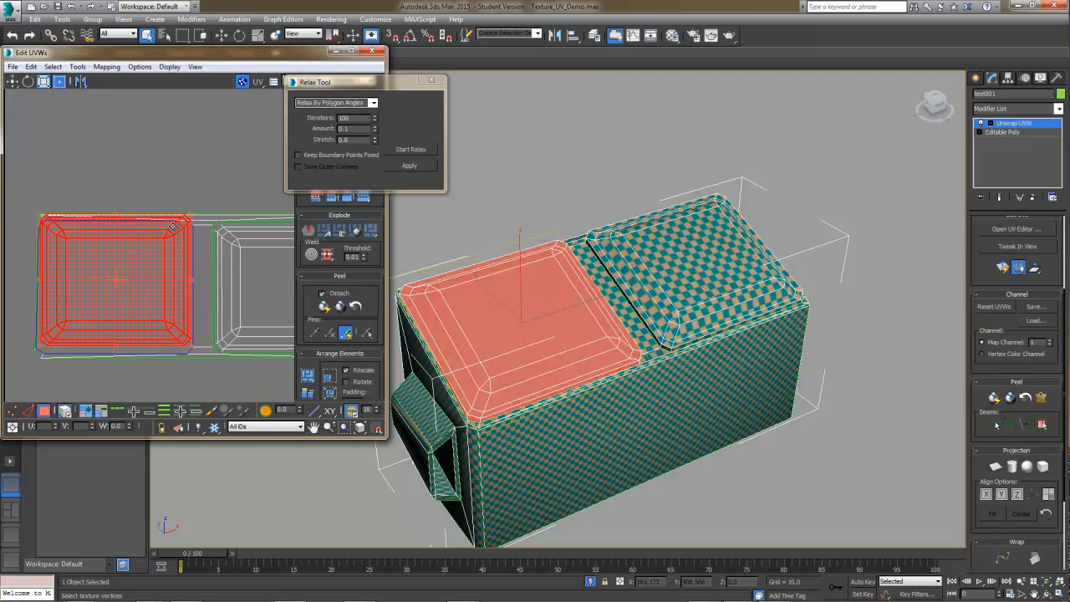
left_click_drag(146, 247, 143, 253)
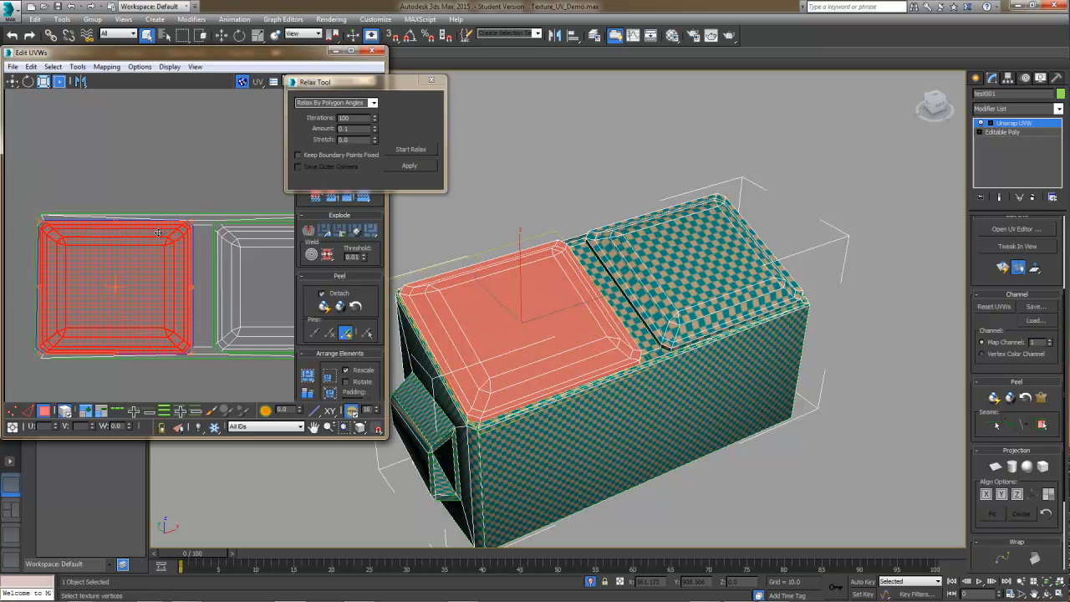
left_click_drag(192, 219, 161, 244)
scroll(160, 243, "down", 3)
scroll(158, 259, "up", 8)
middle_click_drag(144, 281, 177, 243)
scroll(177, 243, "up", 2)
scroll(167, 263, "down", 1)
scroll(167, 261, "down", 4)
Step: Select the top frame and both lid shells together and reposition them above the end-panel shells
left_click(147, 228)
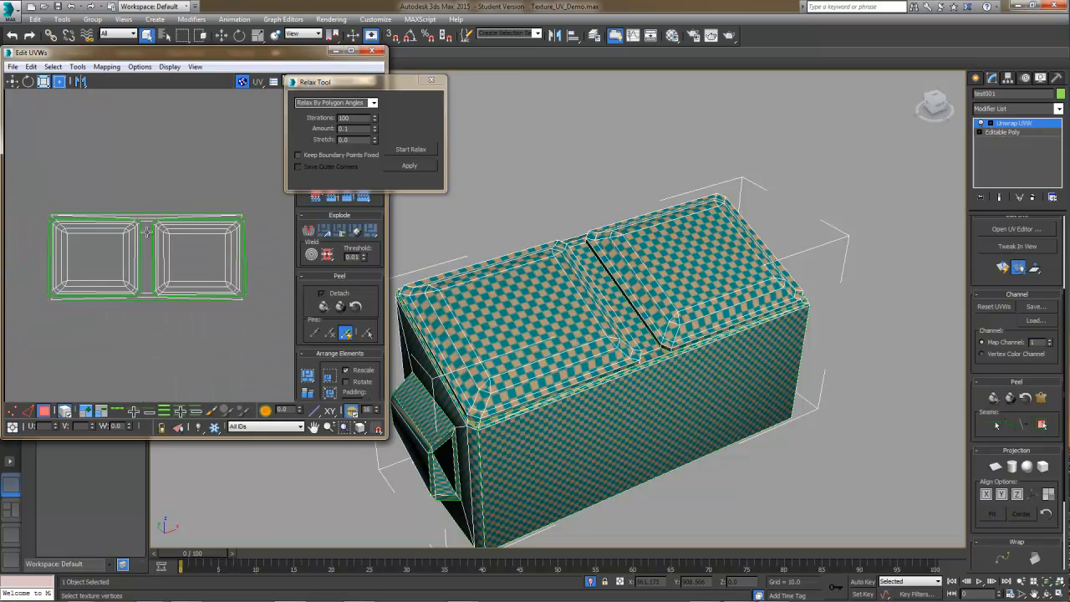
scroll(147, 229, "down", 3)
left_click_drag(117, 209, 153, 192)
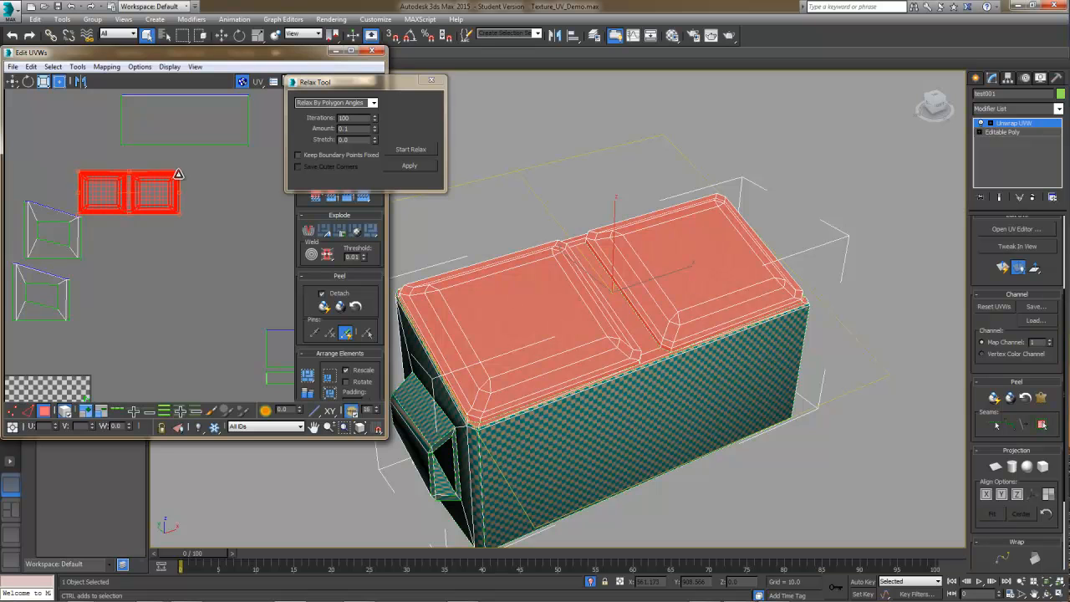
scroll(134, 233, "down", 4)
middle_click_drag(105, 270, 110, 270)
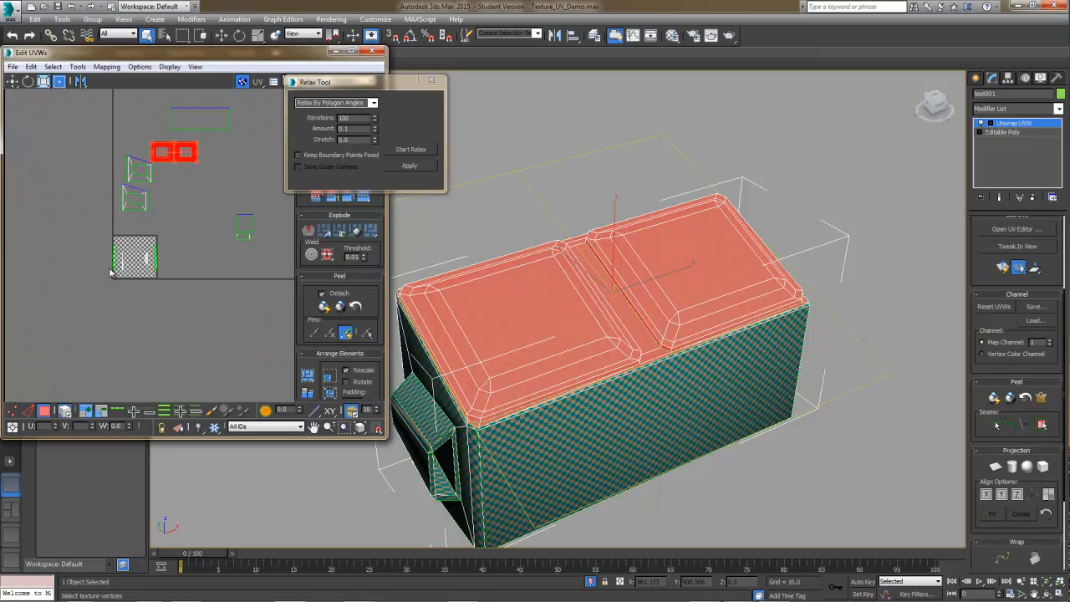
Step: Select the faces of both side pockets and apply a planar map to them together
middle_click_drag(190, 268, 203, 239)
middle_click_drag(469, 352, 493, 309)
scroll(181, 289, "up", 5)
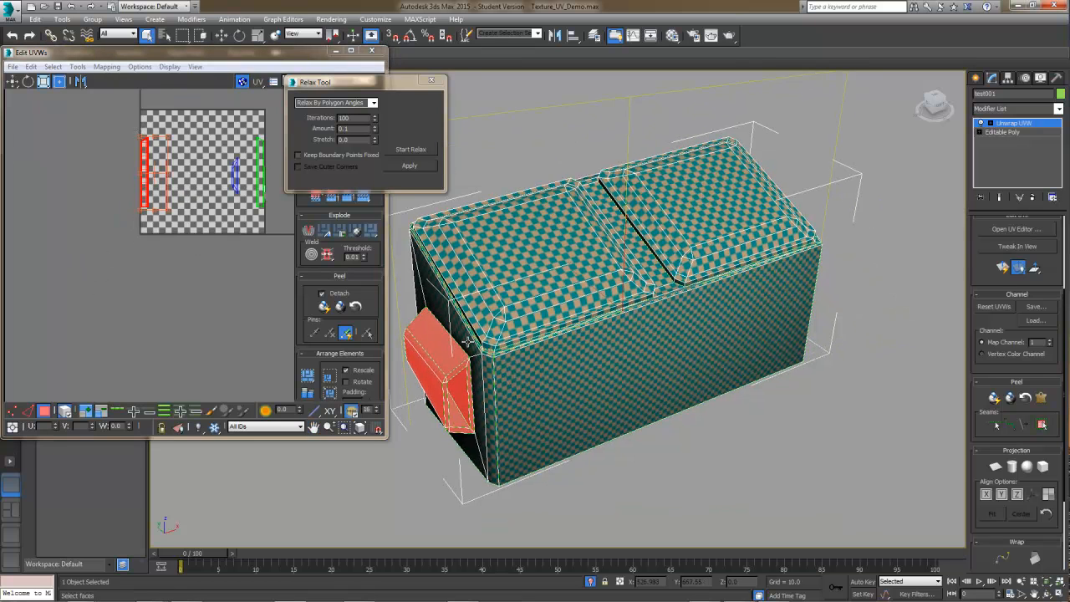
key("F3")
mouse_move(468, 341)
middle_mouse_down("alt")
mouse_move(502, 341)
mouse_move(521, 321)
middle_mouse_up("alt")
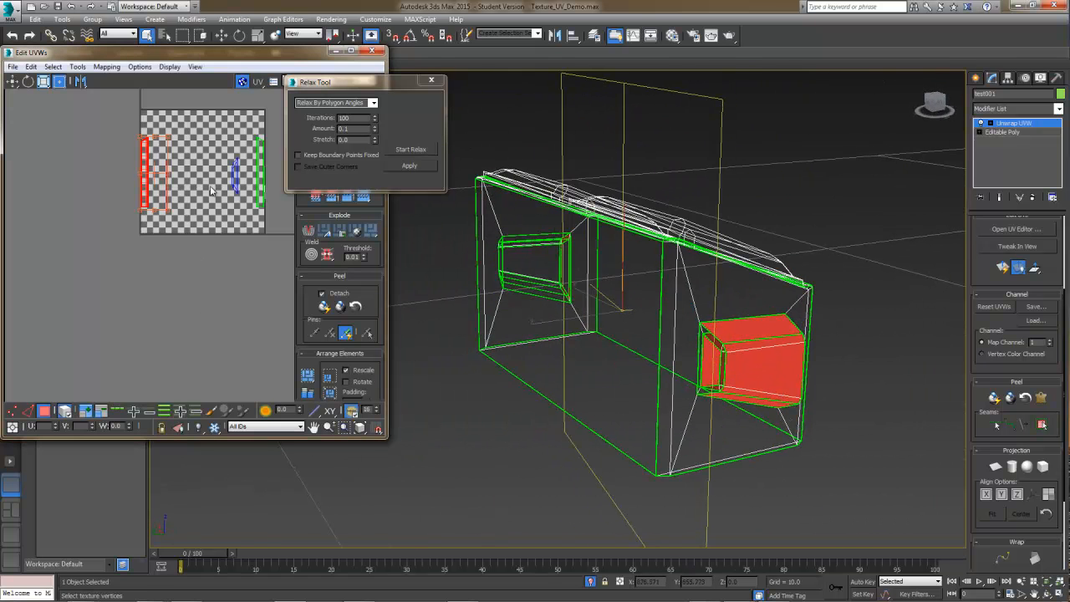
middle_click_drag(816, 378, 832, 376, "alt")
left_click(995, 467)
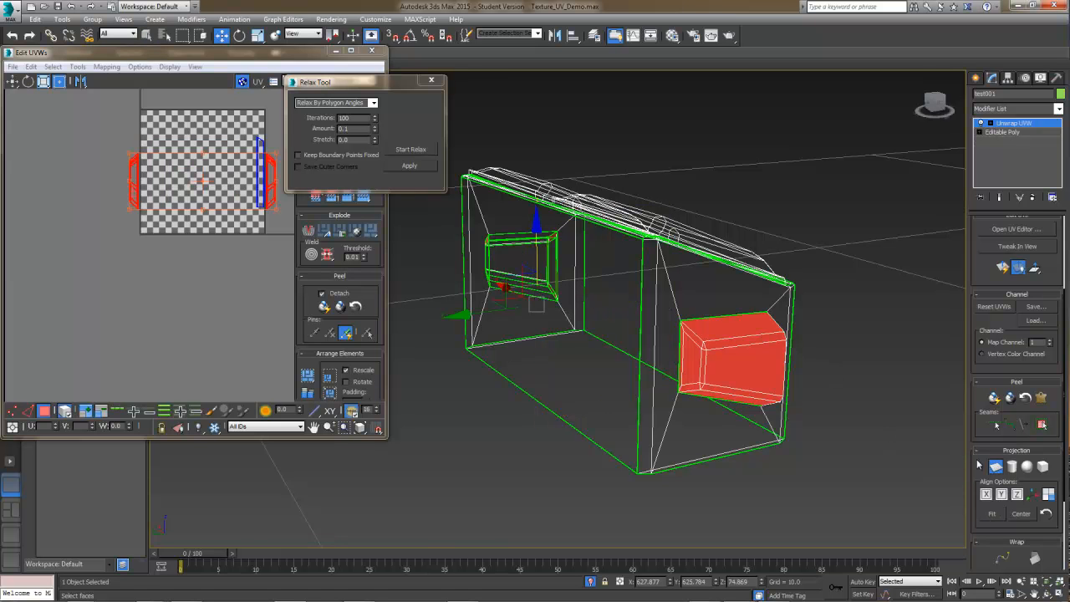
middle_click_drag(829, 383, 799, 400, "alt")
left_click_drag(817, 371, 818, 412)
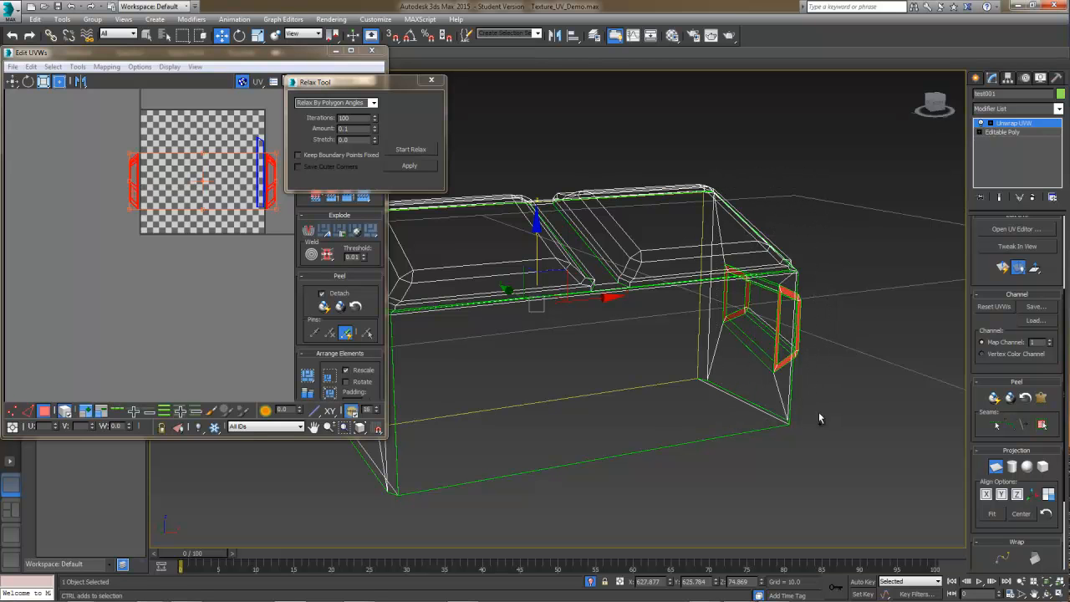
middle_click_drag(190, 265, 119, 311)
mouse_move(230, 309)
left_mouse_down()
mouse_move(204, 160)
mouse_move(184, 123)
mouse_move(240, 300)
left_mouse_up()
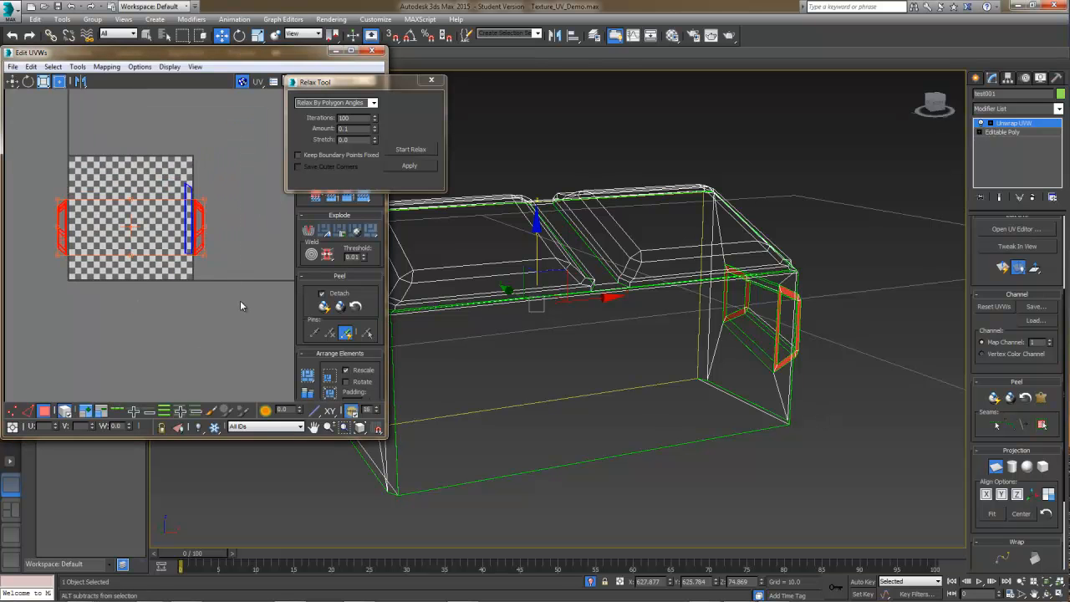
left_click(993, 468)
Step: Select only the left-hand side-pocket UV shell and apply a planar map to it
left_click_drag(154, 112, 172, 142, "ctrl")
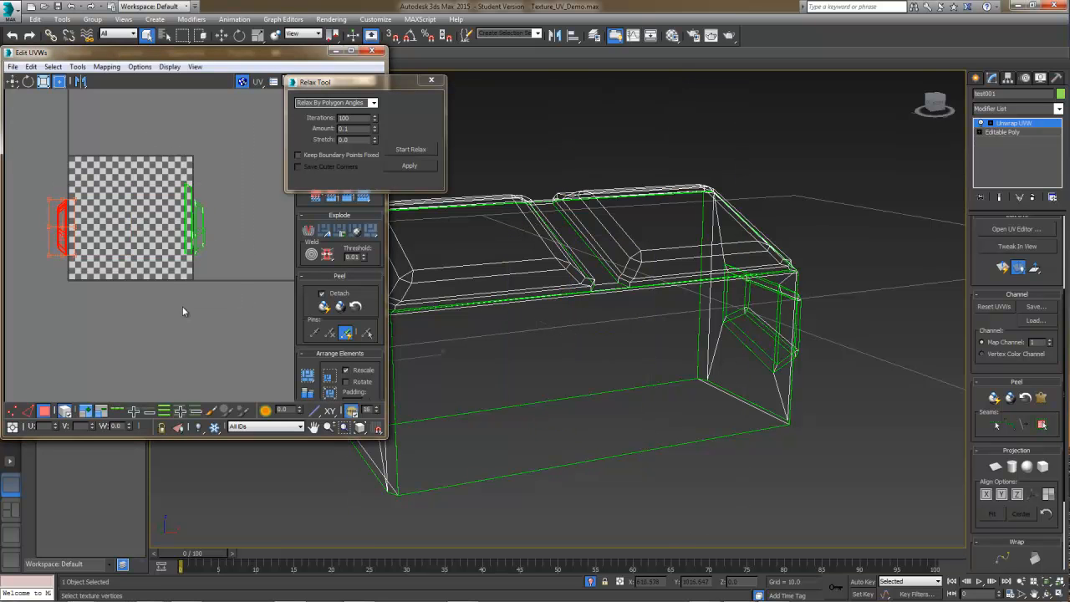
left_click(995, 467)
mouse_move(900, 447)
middle_mouse_down("alt")
mouse_move(729, 362)
mouse_move(620, 354)
mouse_move(660, 360)
mouse_move(643, 363)
mouse_move(669, 375)
middle_mouse_up("alt")
key("F3")
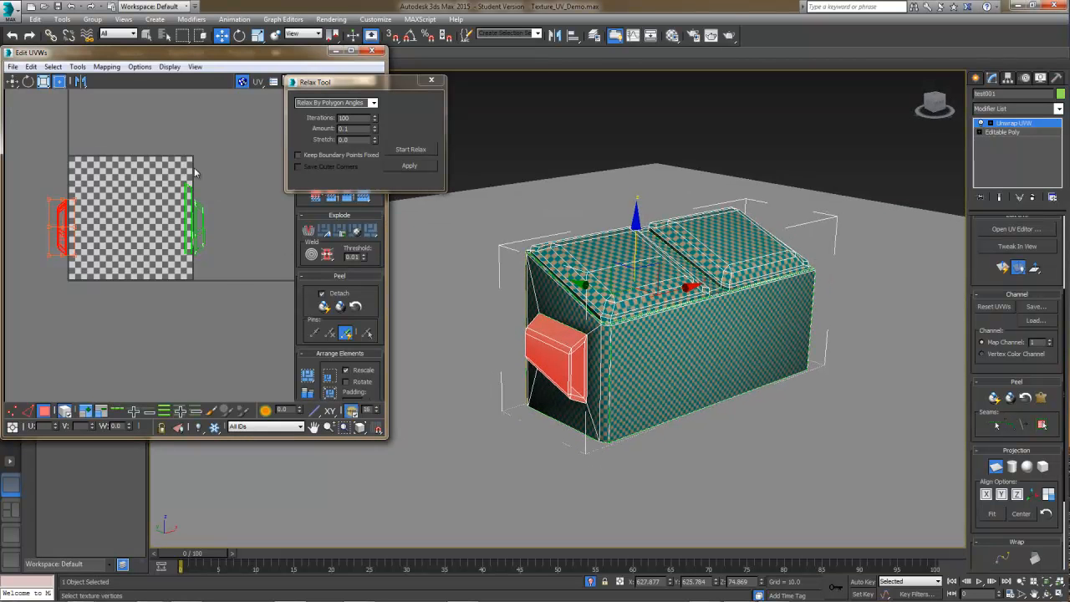
left_click(993, 467)
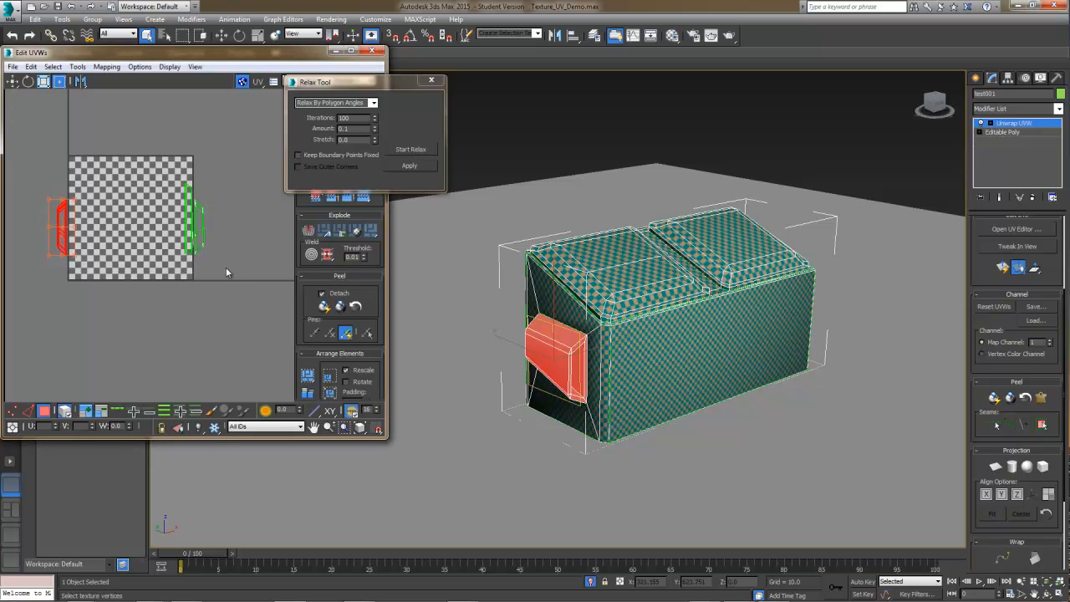
Step: Select the opposite side pocket's UV shells, planar-map them and inspect that pocket on the model
left_click(191, 230)
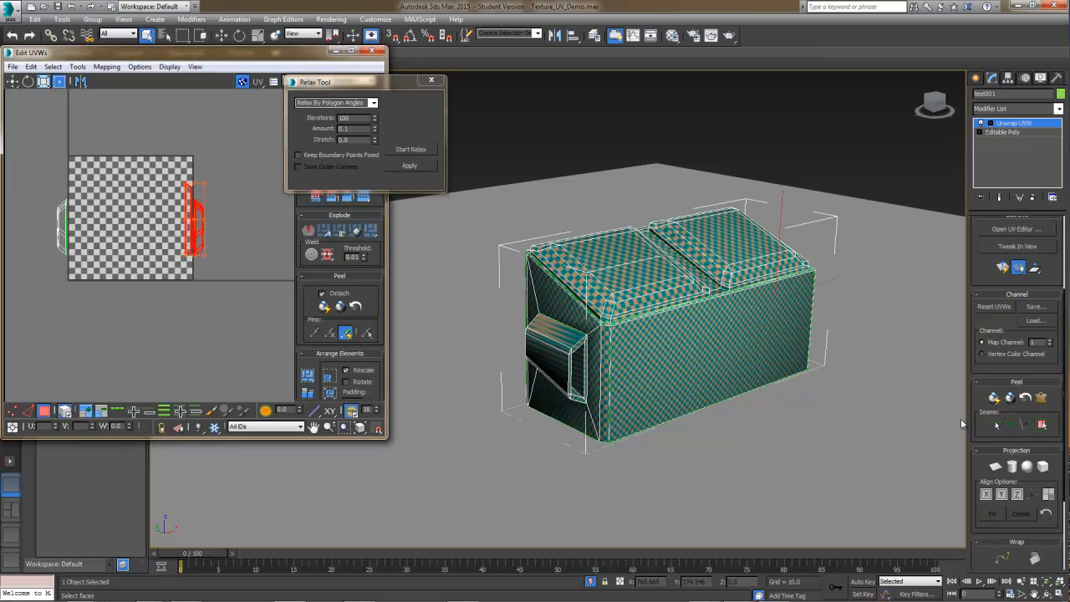
left_click(994, 467)
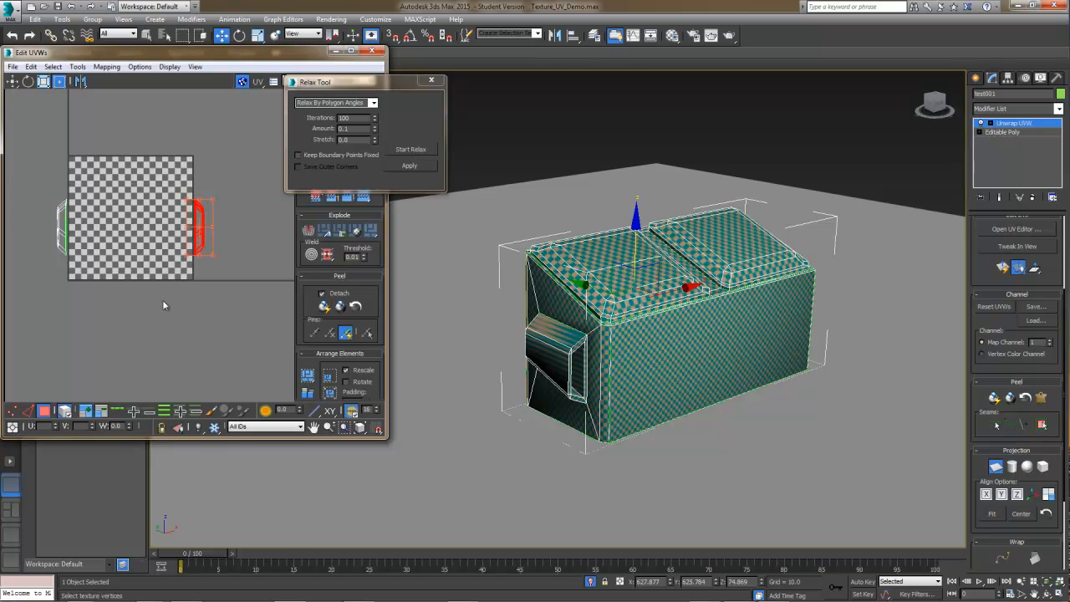
middle_click_drag(719, 332, 583, 340, "alt")
scroll(671, 349, "up", 2)
middle_click_drag(676, 345, 563, 340)
scroll(575, 337, "up", 3)
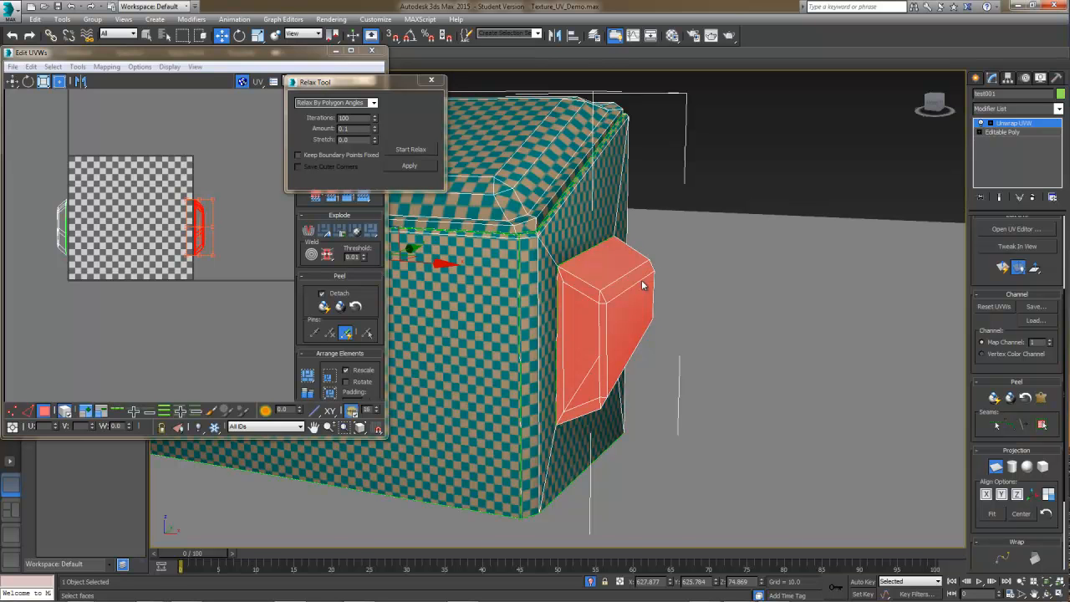
middle_click_drag(642, 279, 695, 366, "alt")
key("z")
scroll(695, 365, "up", 5)
middle_click_drag(592, 372, 494, 318)
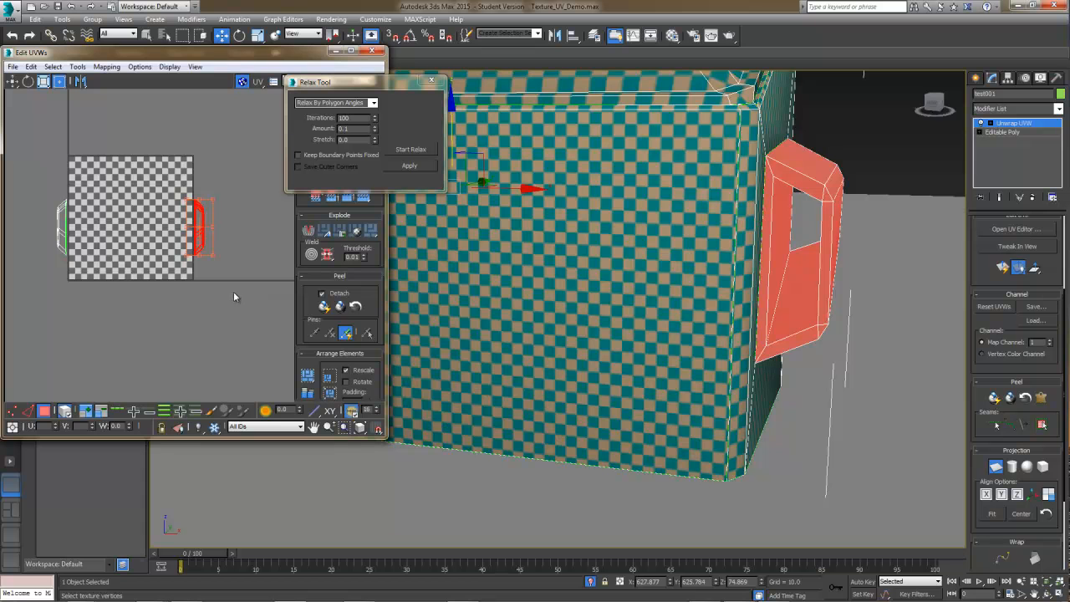
left_click(994, 465)
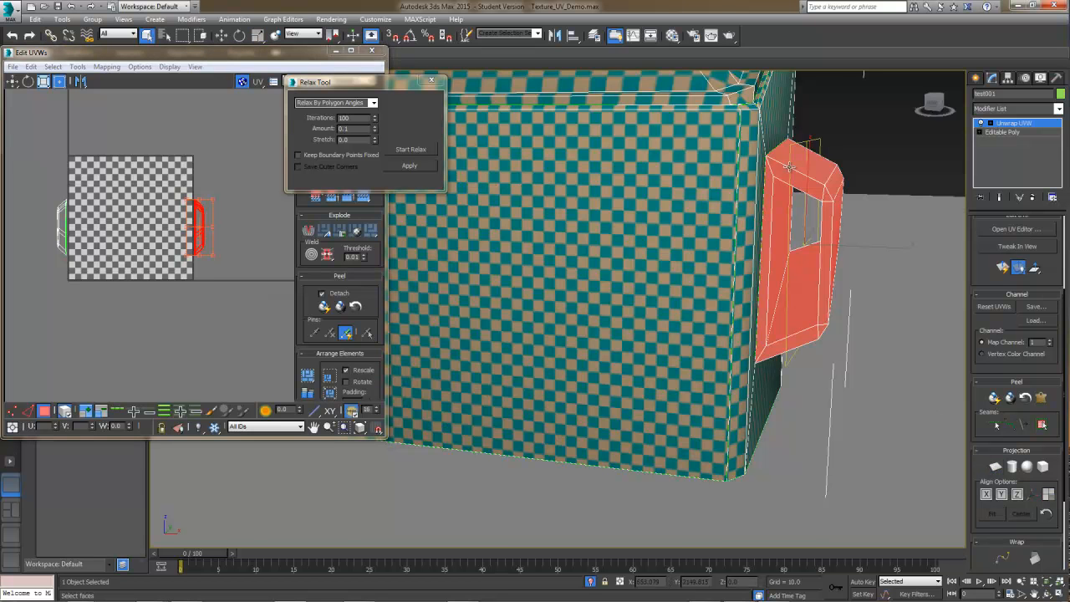
Step: Select the inner faces of the side pocket, break them off and move them clear of the outer pocket shell
left_click(842, 137)
left_click(778, 224)
middle_click_drag(778, 224, 759, 298, "alt")
middle_click_drag(246, 248, 248, 319)
scroll(227, 283, "up", 3)
scroll(248, 319, "up", 1)
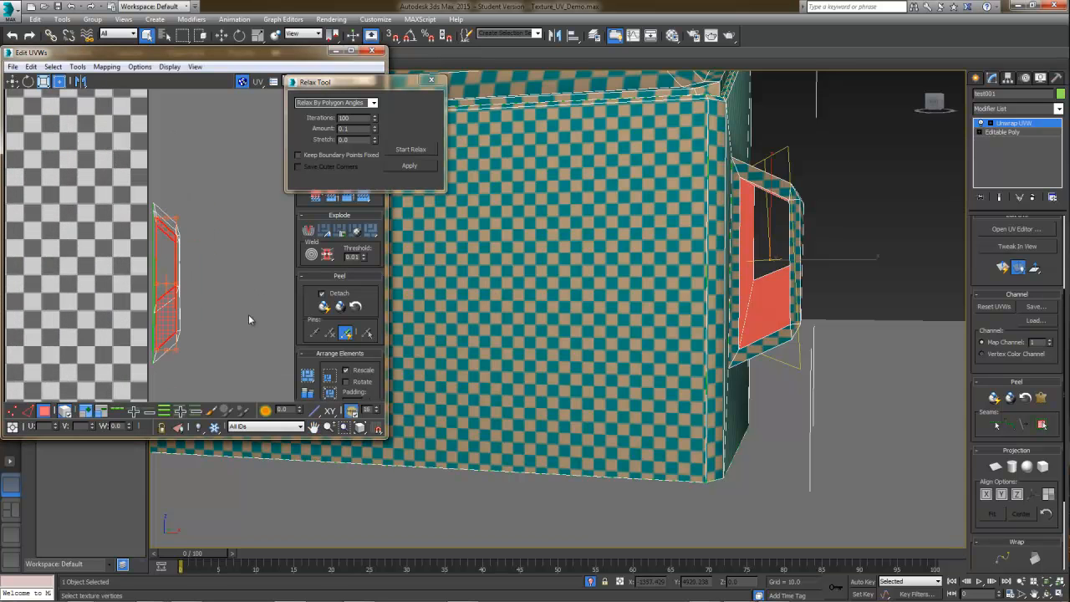
right_click(181, 301)
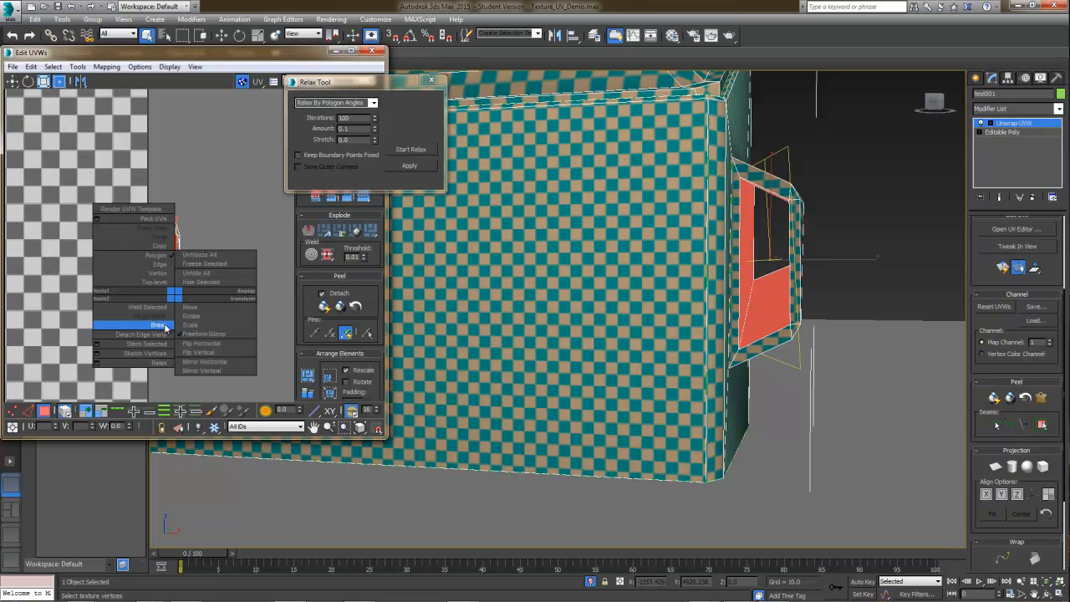
left_click(159, 324)
left_click_drag(169, 316, 226, 313)
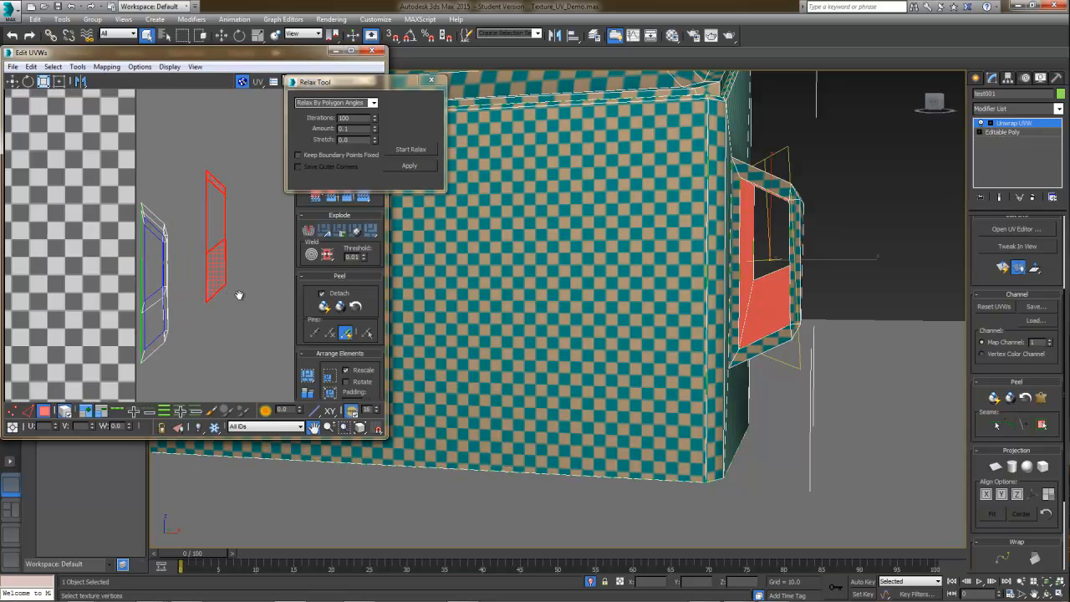
Step: Examine the inner faces of the side pocket on the model in both shaded and wireframe display
left_click(815, 231)
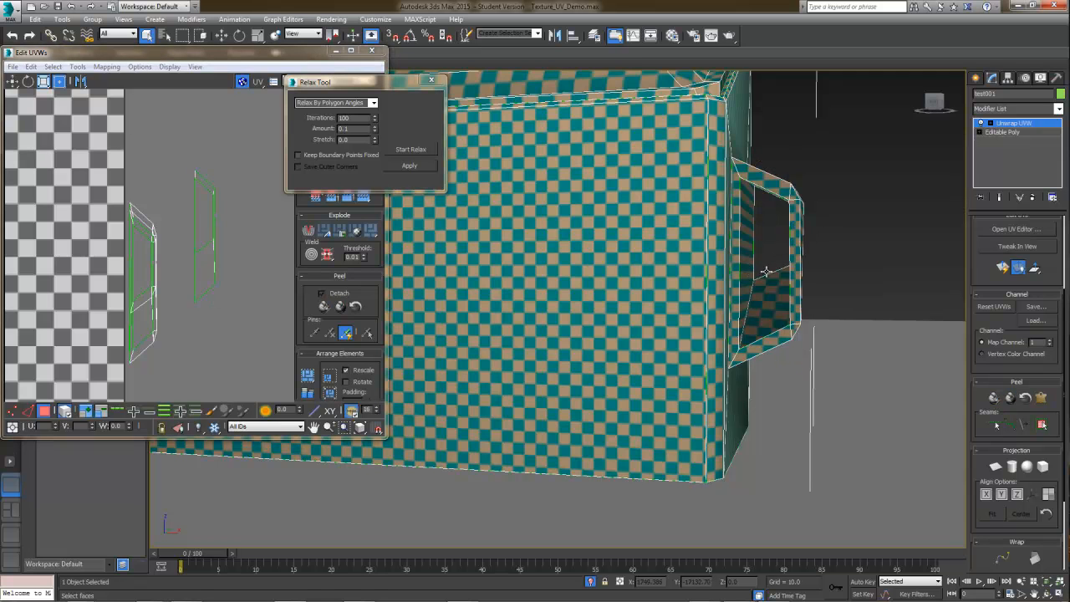
left_click_drag(227, 284, 229, 308)
middle_click_drag(753, 351, 704, 351, "alt")
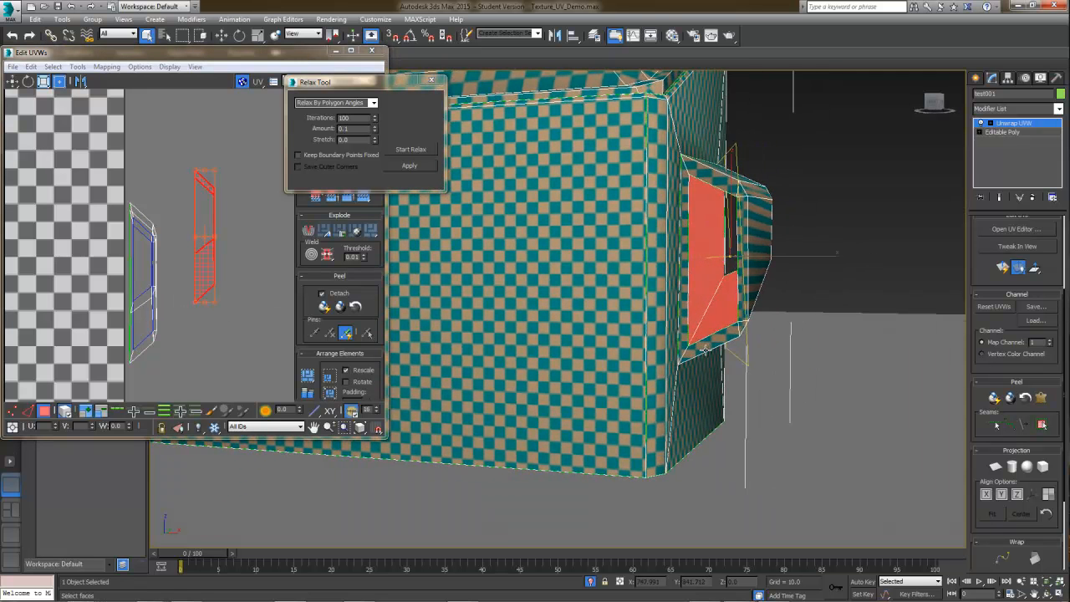
scroll(712, 357, "up", 3)
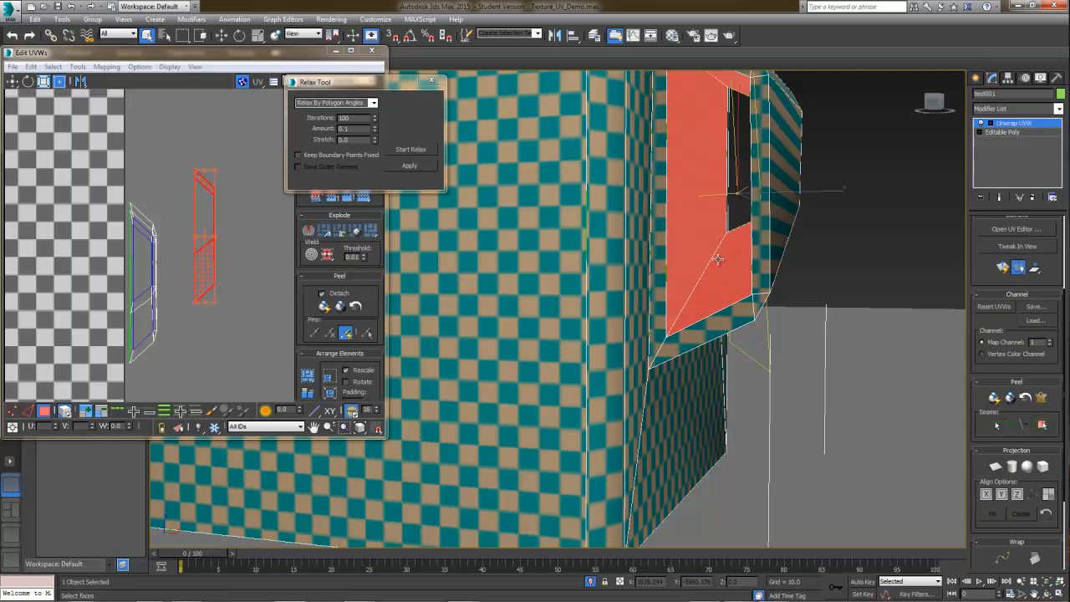
middle_click_drag(721, 292, 716, 302)
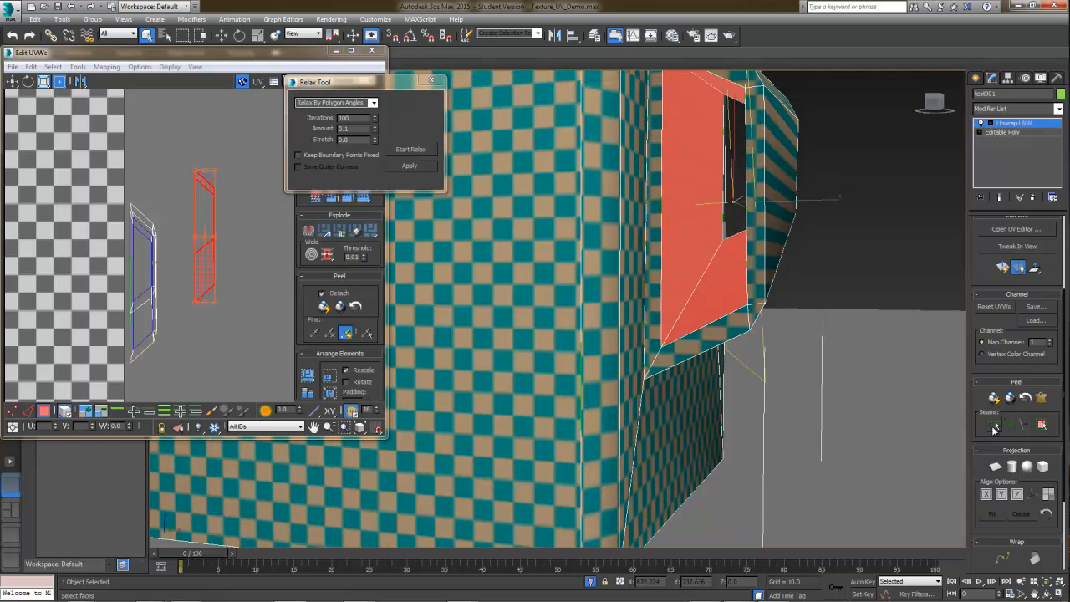
left_click(995, 428)
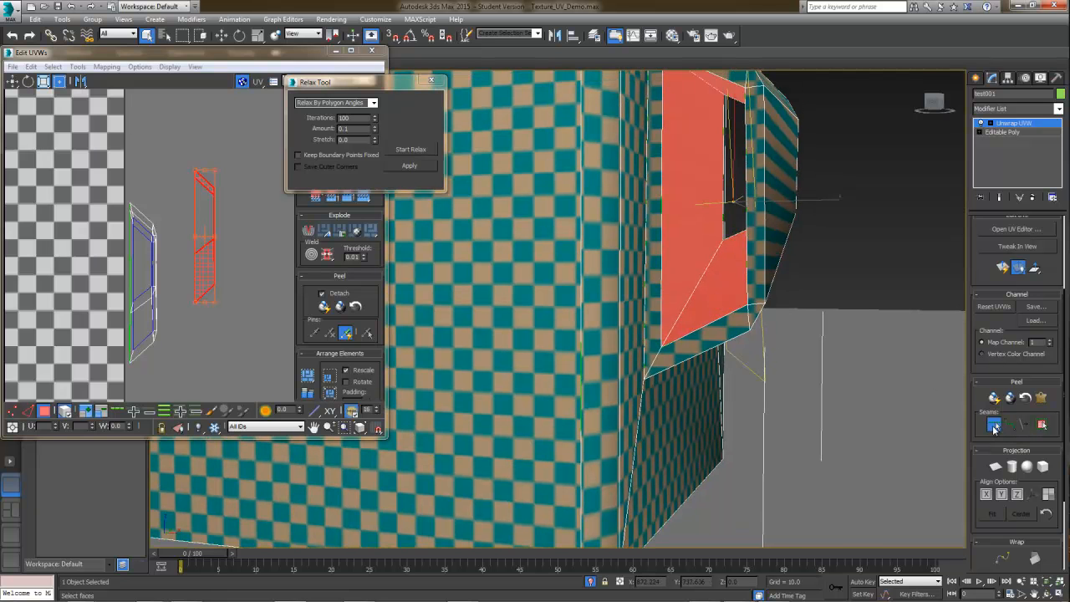
left_click(690, 296)
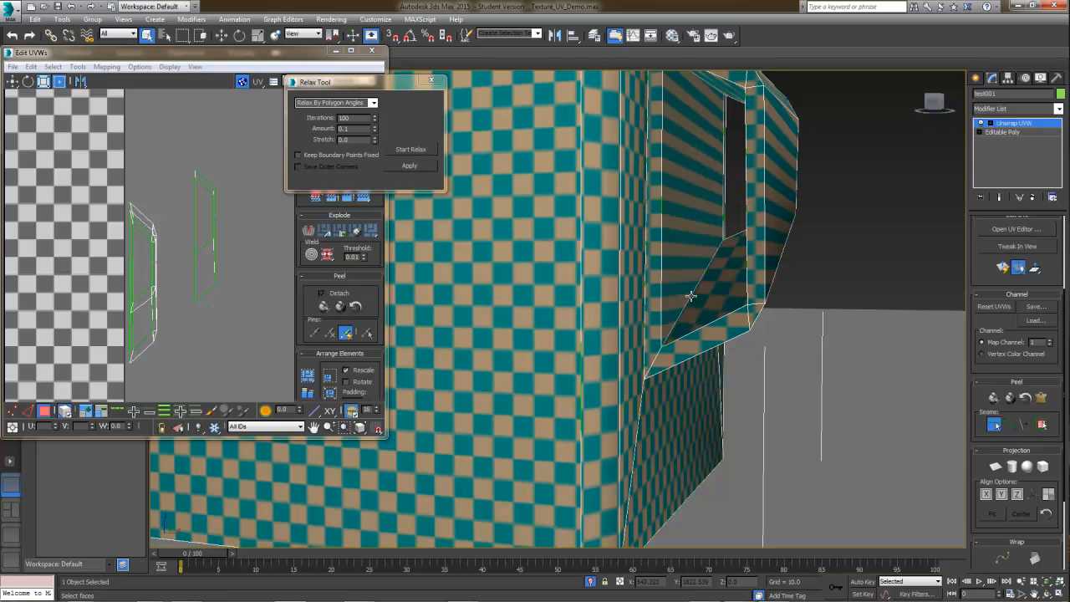
left_click(692, 293)
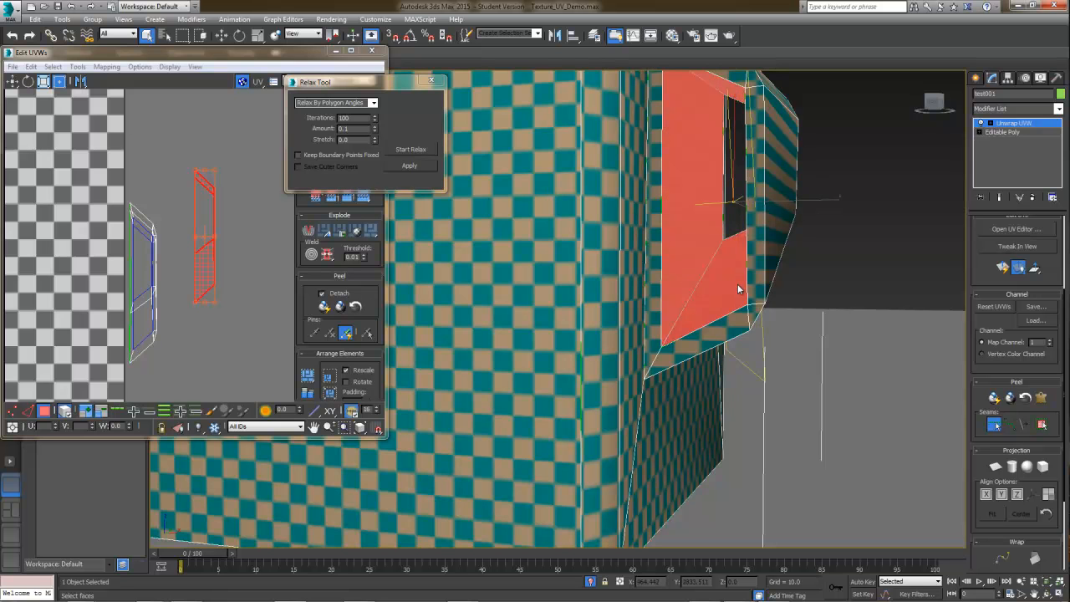
key("F3")
mouse_move(740, 294)
middle_mouse_down("alt")
mouse_move(724, 309)
mouse_move(724, 295)
middle_mouse_up("alt")
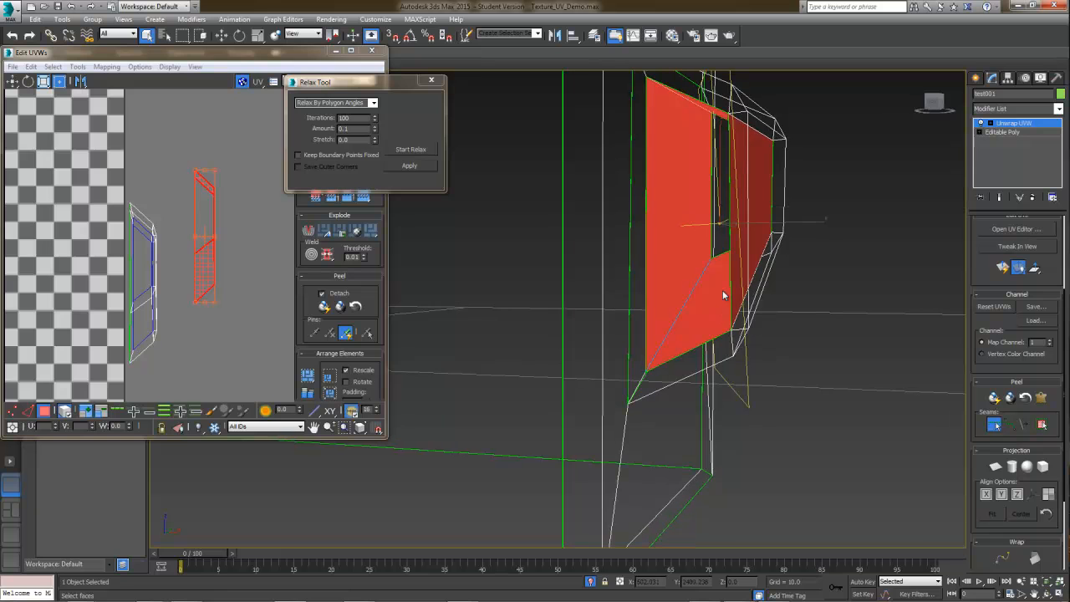
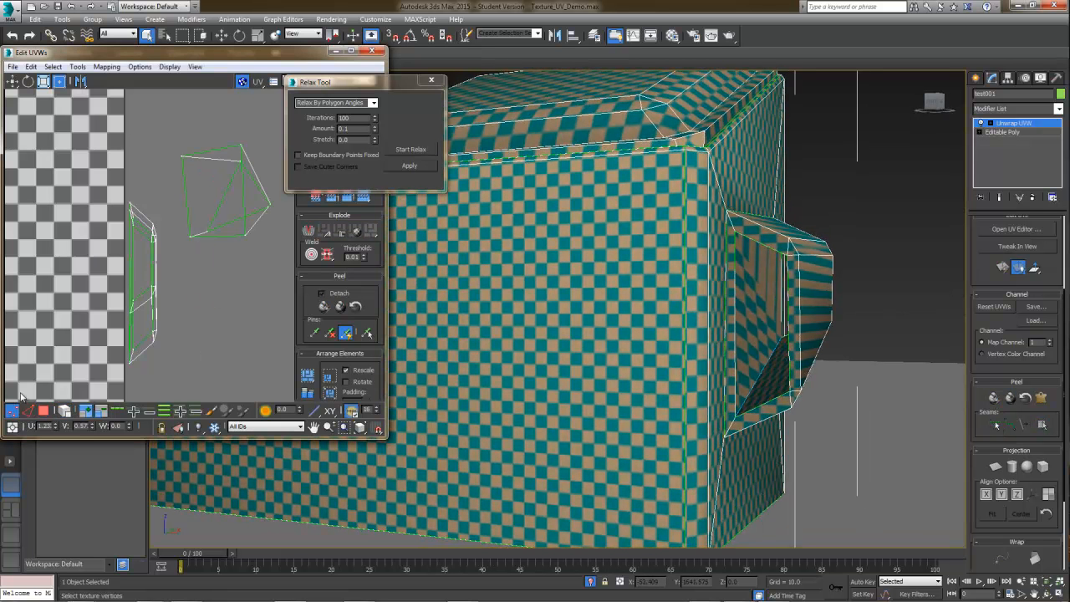
Step: Break the large inner face of the side pocket off its UV shell and move it below the remaining faces
left_click(44, 410)
left_click(204, 217)
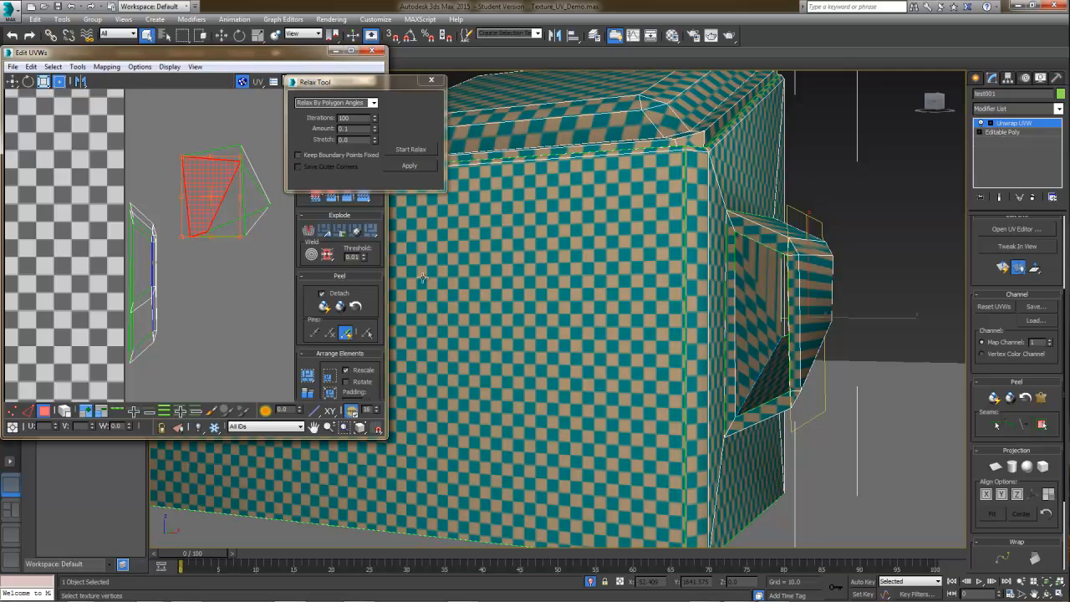
left_click(741, 305)
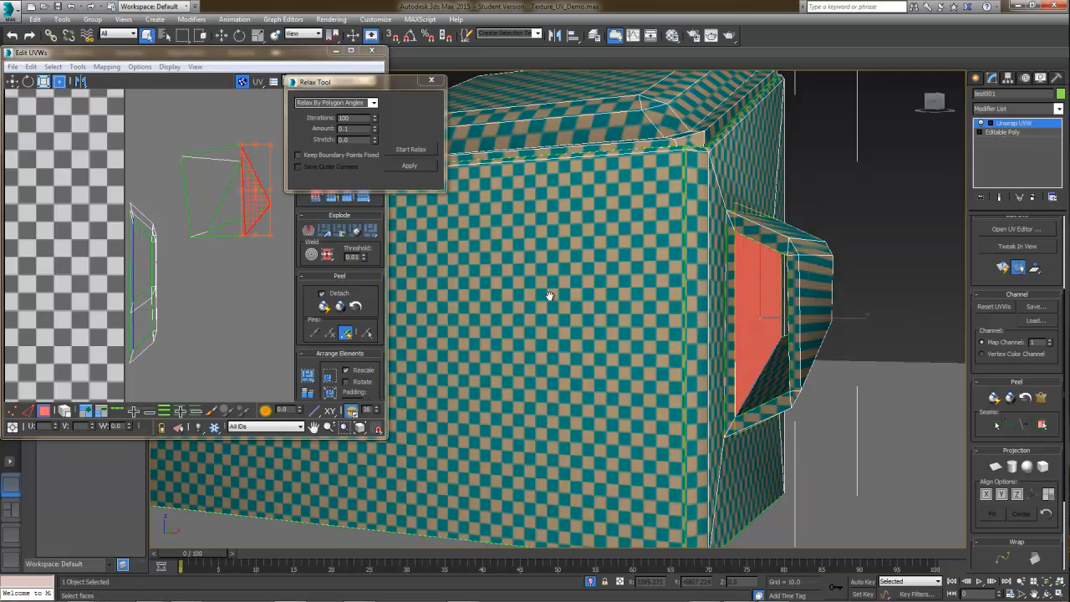
right_click(259, 209)
left_click(239, 235)
left_click_drag(248, 212, 250, 319)
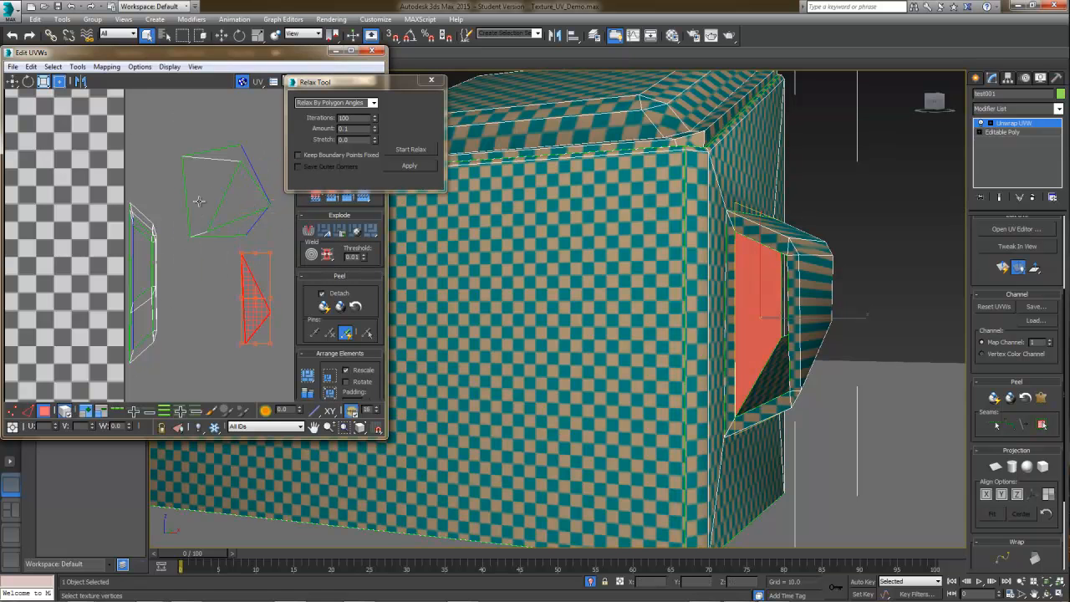
Step: Relax the remaining inner-pocket shell and the detached inner face by polygon angles
left_click(211, 192)
left_click(432, 152)
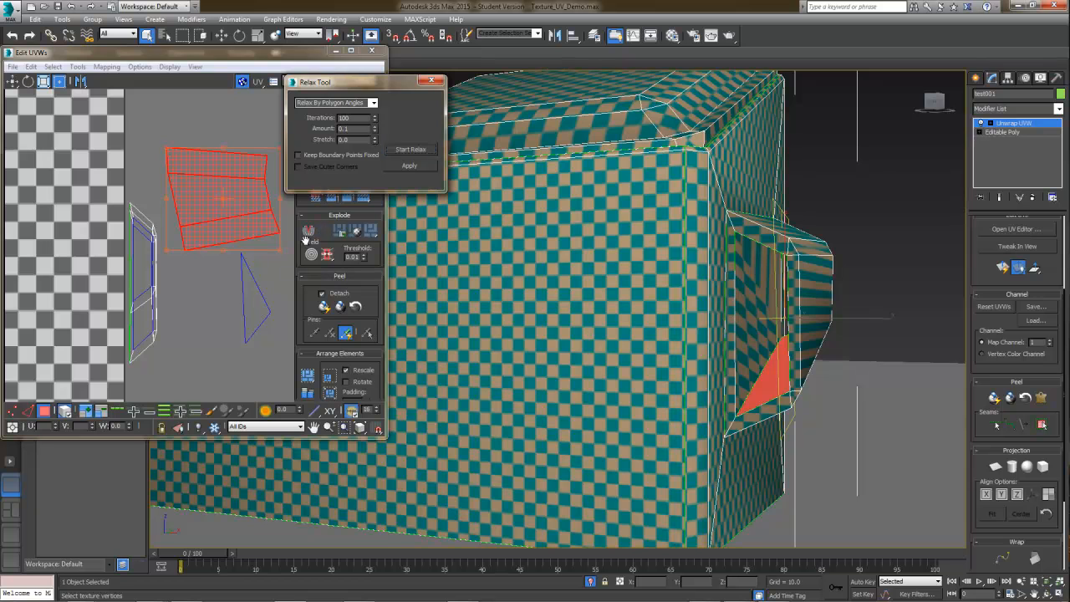
left_click(267, 294)
left_click(413, 152)
left_click(413, 152)
Step: Move the detached inner face above the inner-pocket shell and stitch it to the shell along their shared edge
left_click_drag(264, 299, 232, 109)
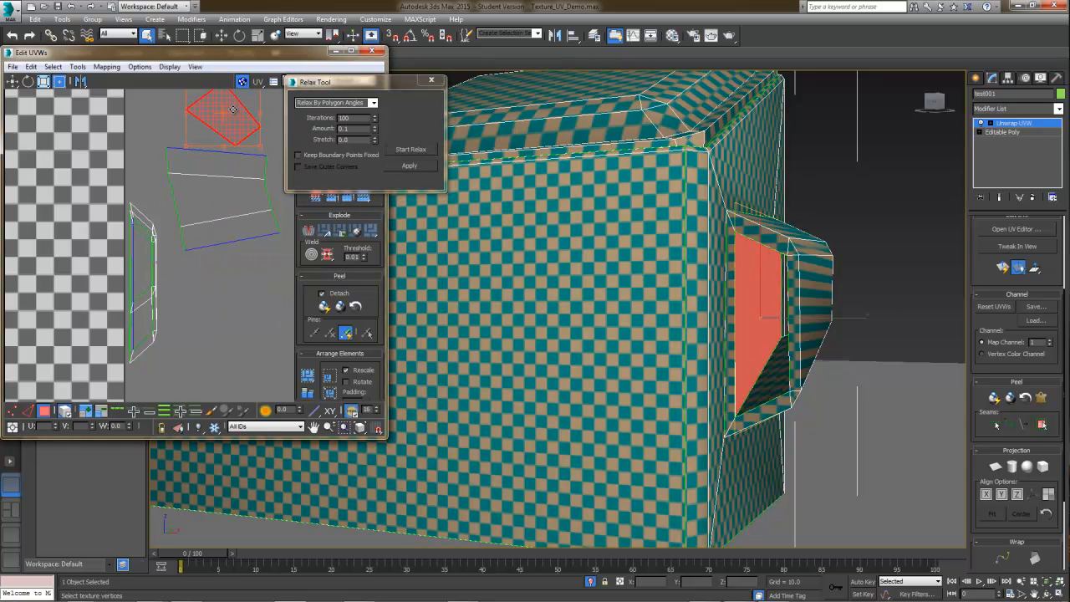
middle_click_drag(231, 109, 230, 158)
left_click_drag(239, 160, 243, 138)
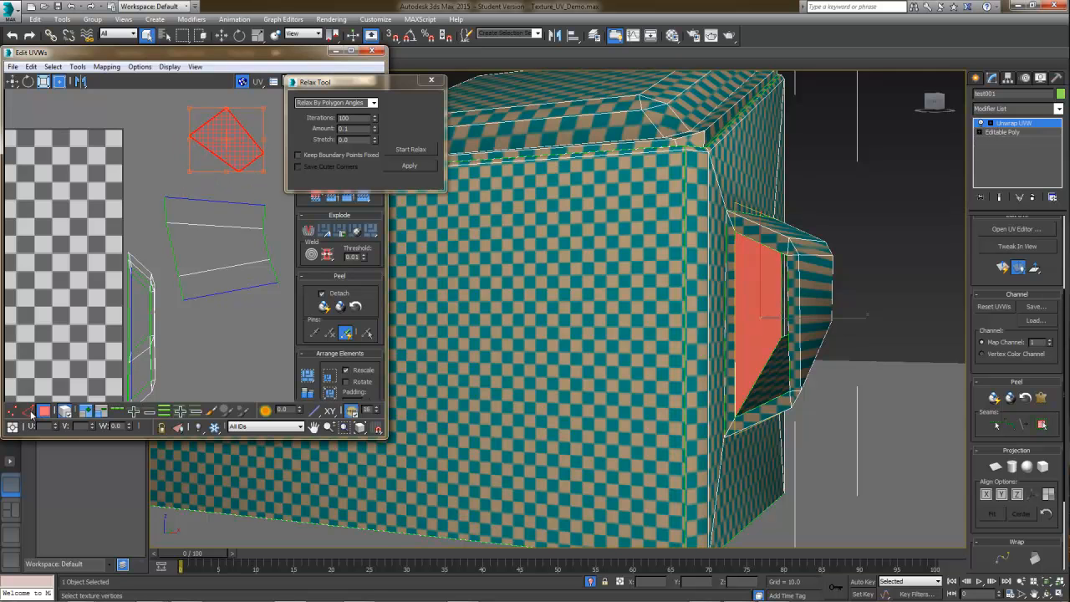
left_click(28, 411)
left_click(218, 203)
left_click(179, 172)
left_click(213, 200)
right_click(192, 167)
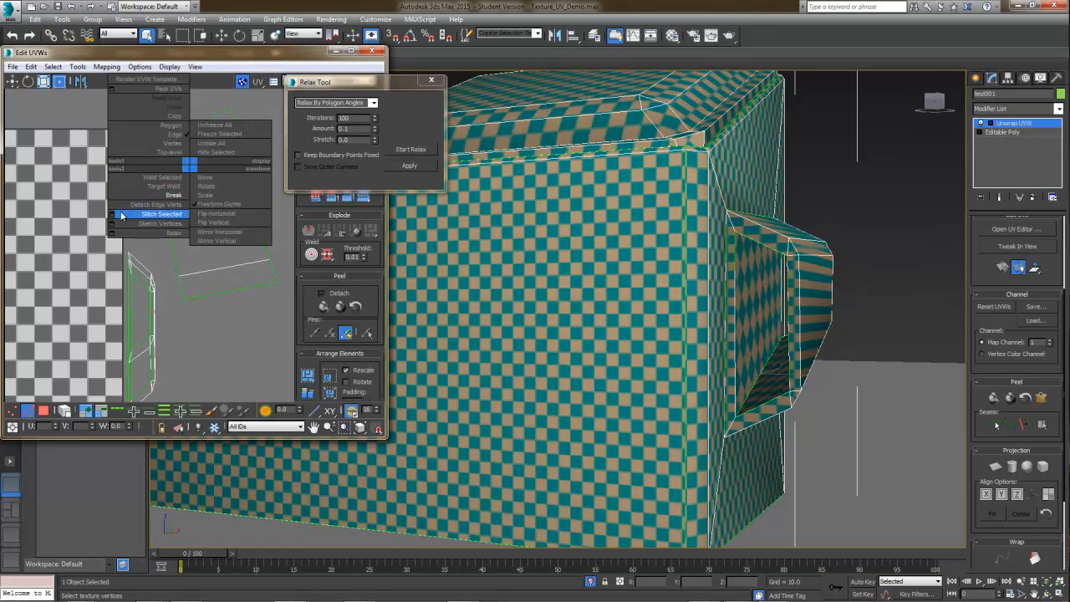
left_click(120, 215)
left_click(159, 206)
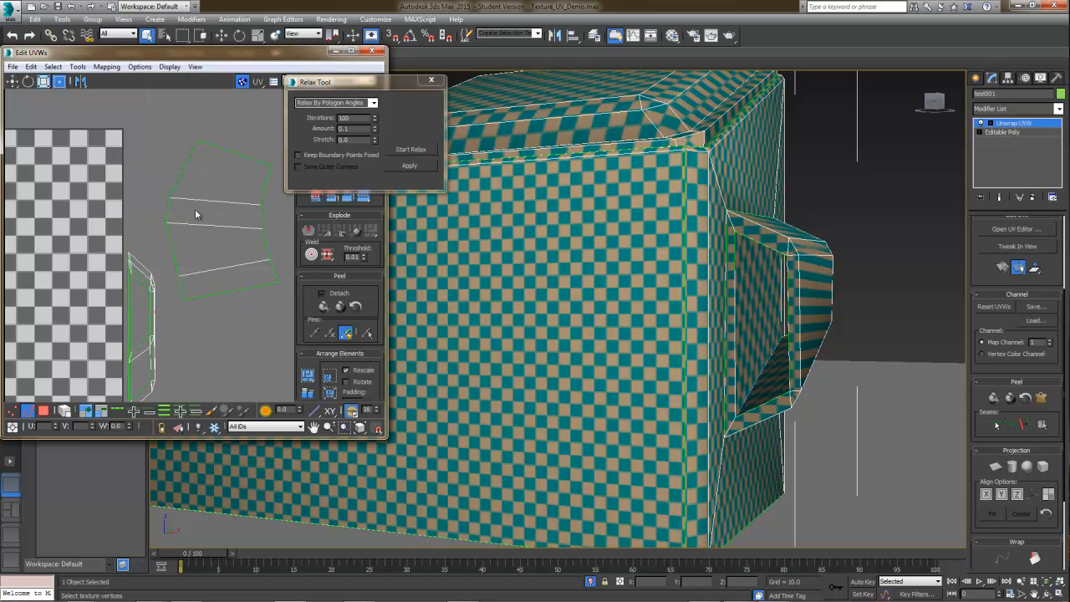
Step: Turn off element selection and select the rim faces around one opening of the side pocket on the model
middle_click_drag(157, 359, 159, 329)
left_click(67, 411)
middle_click_drag(823, 275, 759, 267, "alt")
left_click(759, 266)
key("F3")
key("F3")
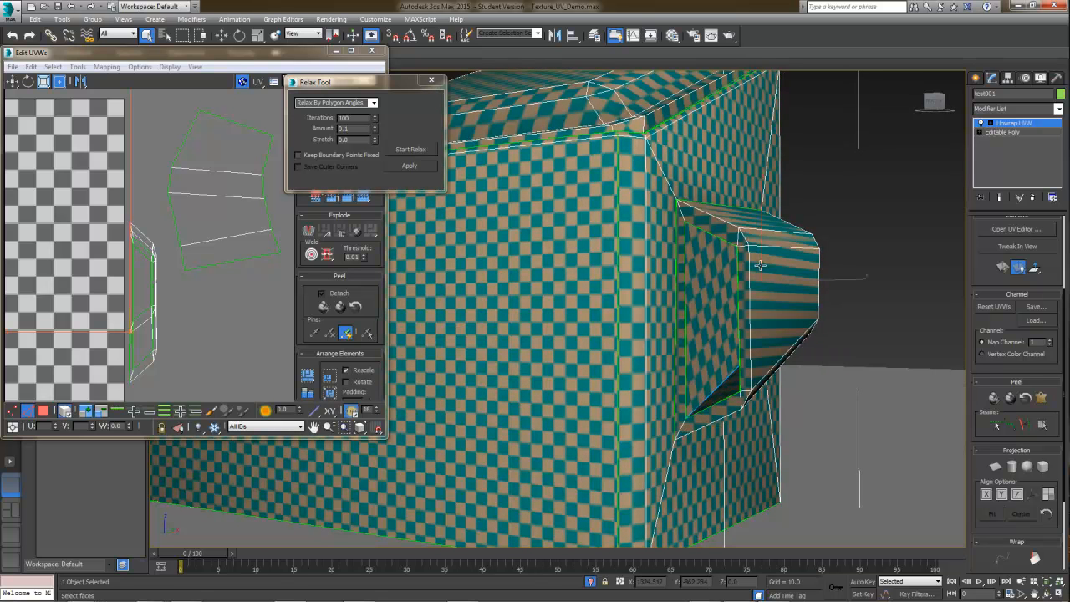
left_click(48, 410)
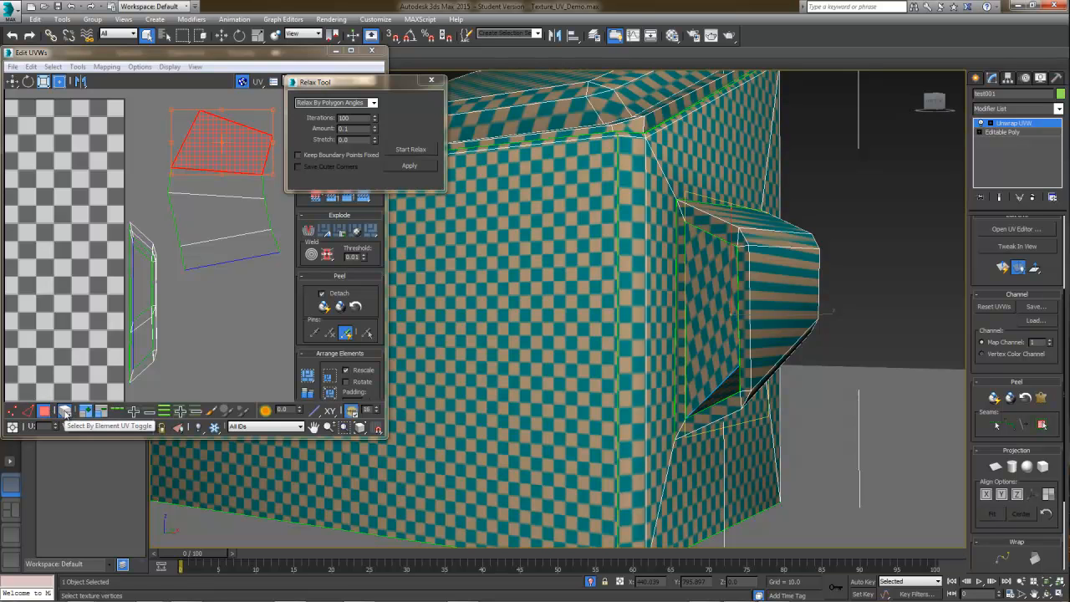
middle_click_drag(715, 360, 717, 348, "alt")
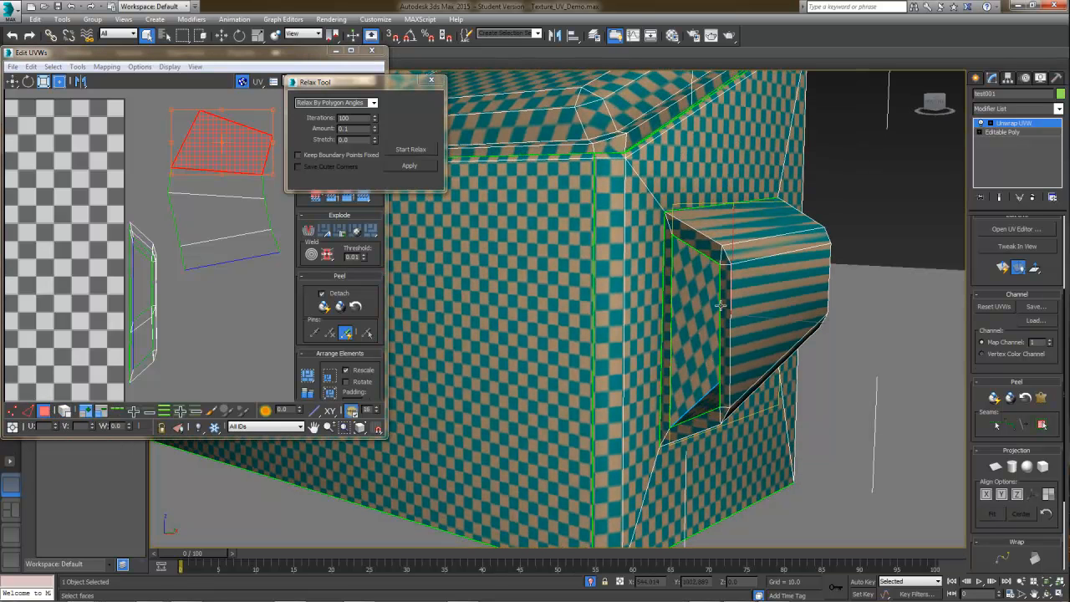
left_click(706, 239)
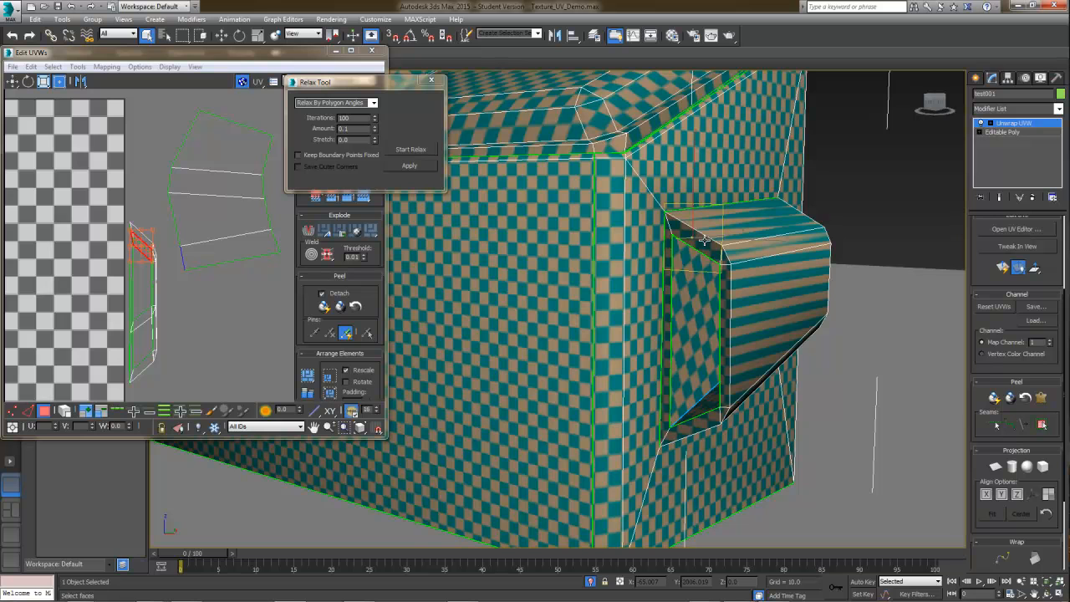
left_click(720, 369, "ctrl")
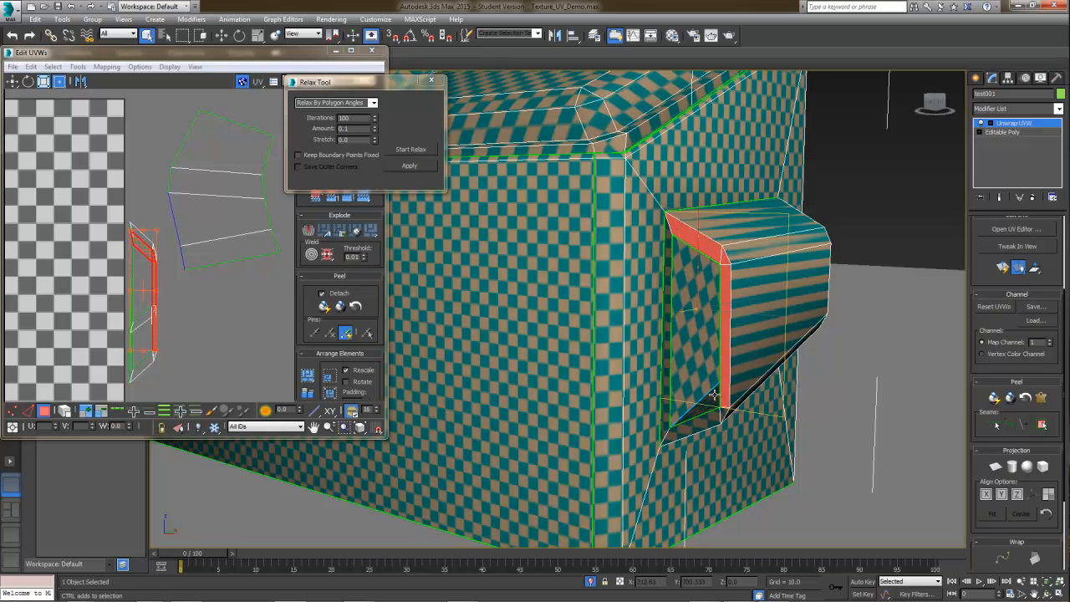
left_click(674, 416, "ctrl")
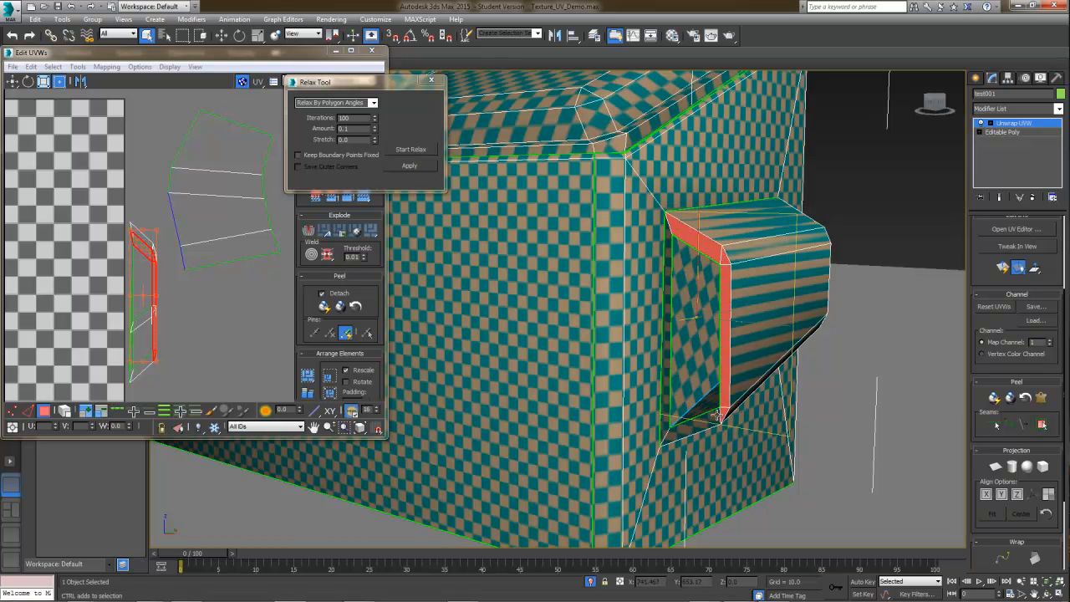
left_click(664, 415, "ctrl")
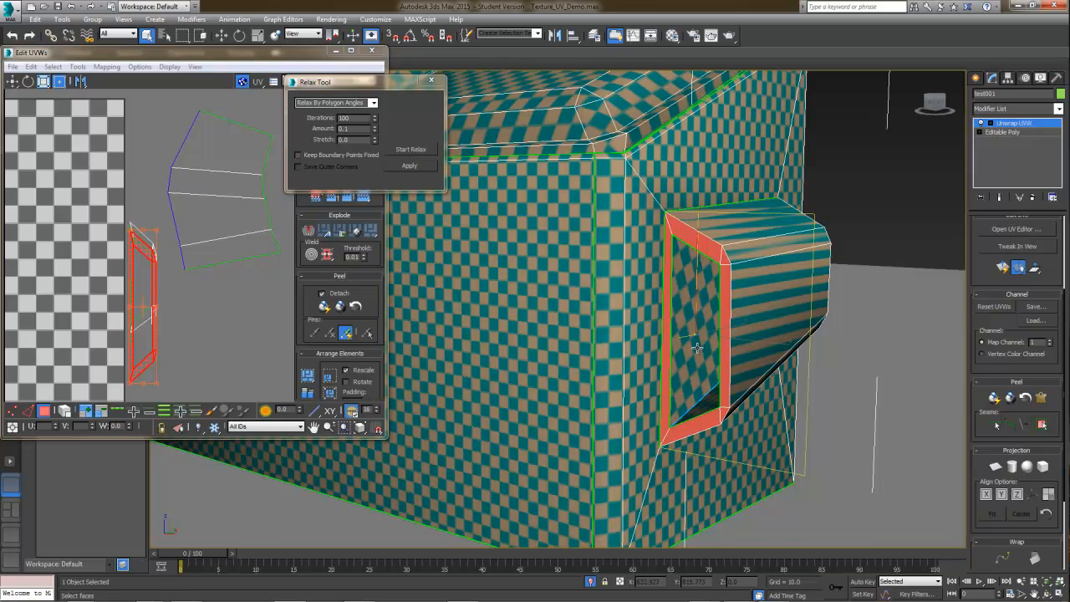
Step: Add the rim faces around the side pocket's opposite opening to the selection
middle_click_drag(813, 309, 848, 266, "alt")
left_click(859, 254, "ctrl")
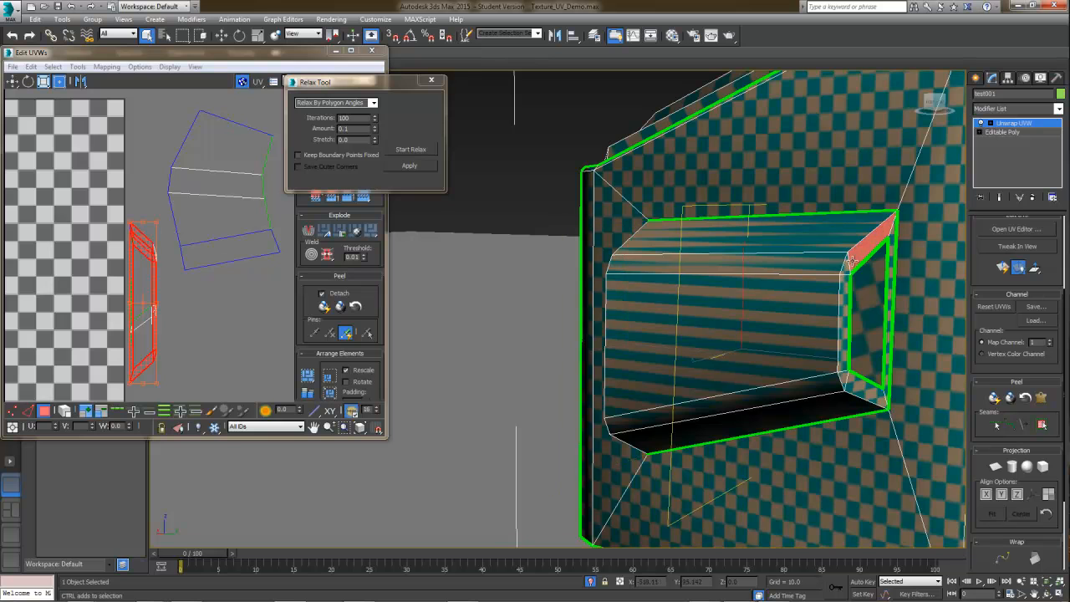
left_click(844, 280, "ctrl")
left_click(891, 250, "ctrl")
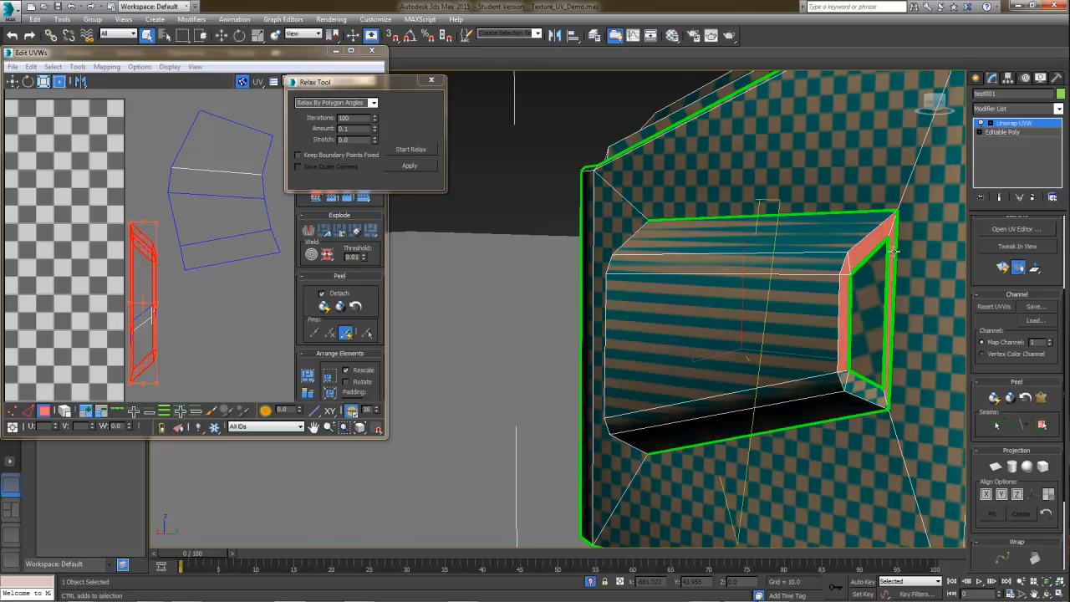
left_click(867, 390, "ctrl")
left_click(848, 378, "ctrl")
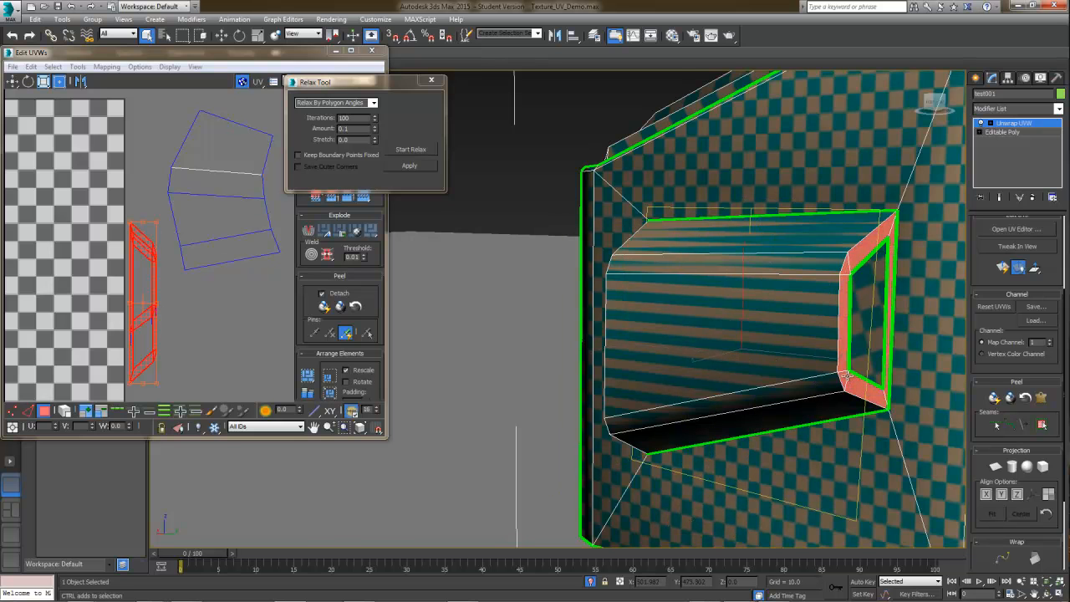
Step: Break the selected rim faces off the outer pocket shell, move them clear of it and hide the selected-face shading
right_click(148, 253)
left_click(139, 278)
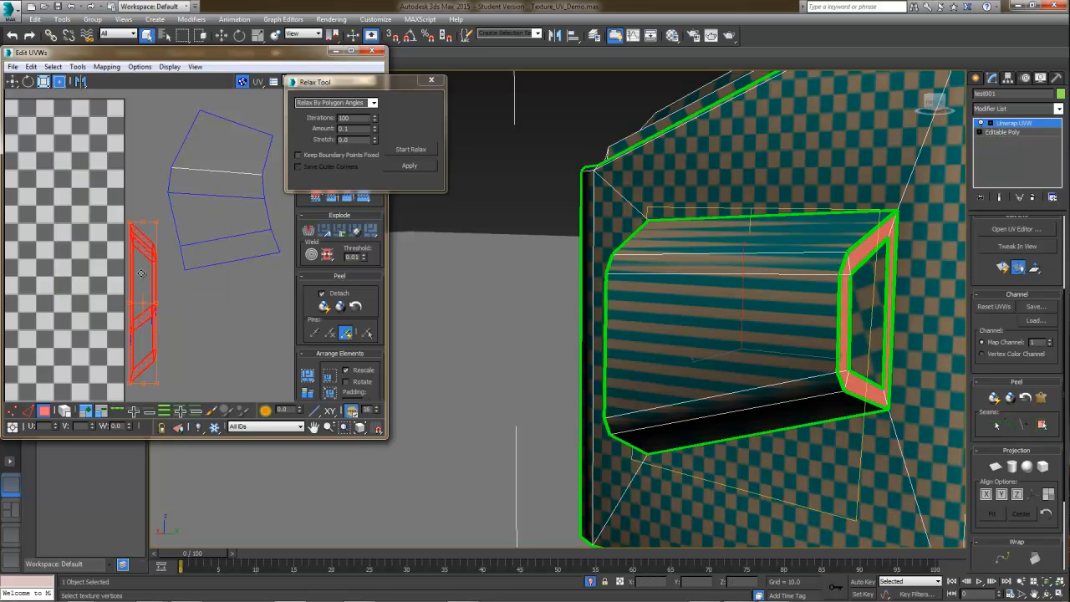
left_click_drag(148, 261, 198, 279)
middle_click_drag(633, 340, 739, 341, "alt")
scroll(642, 354, "up", 3)
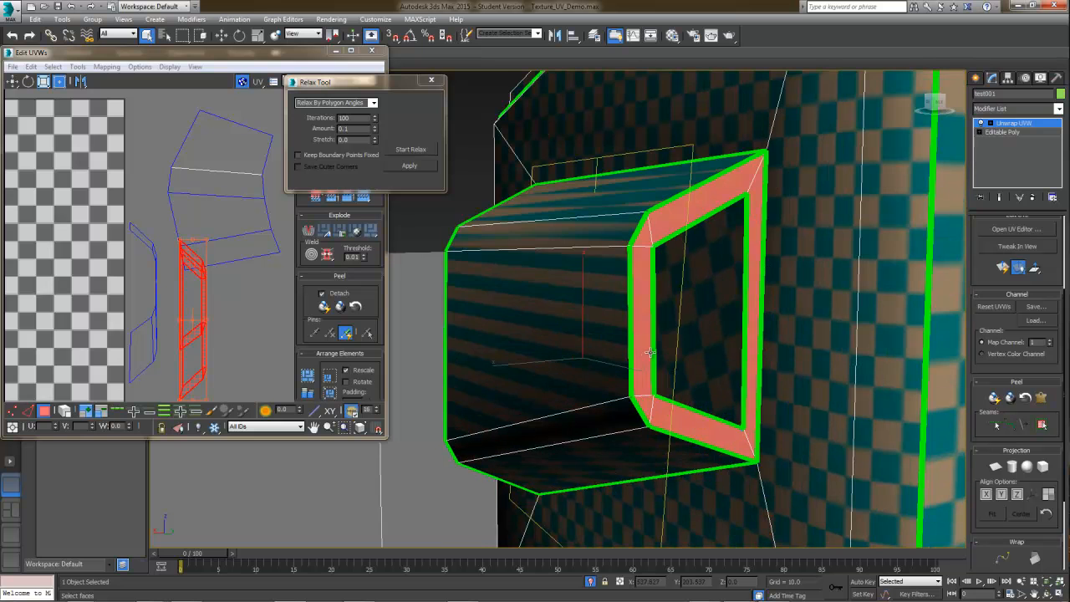
key("F2")
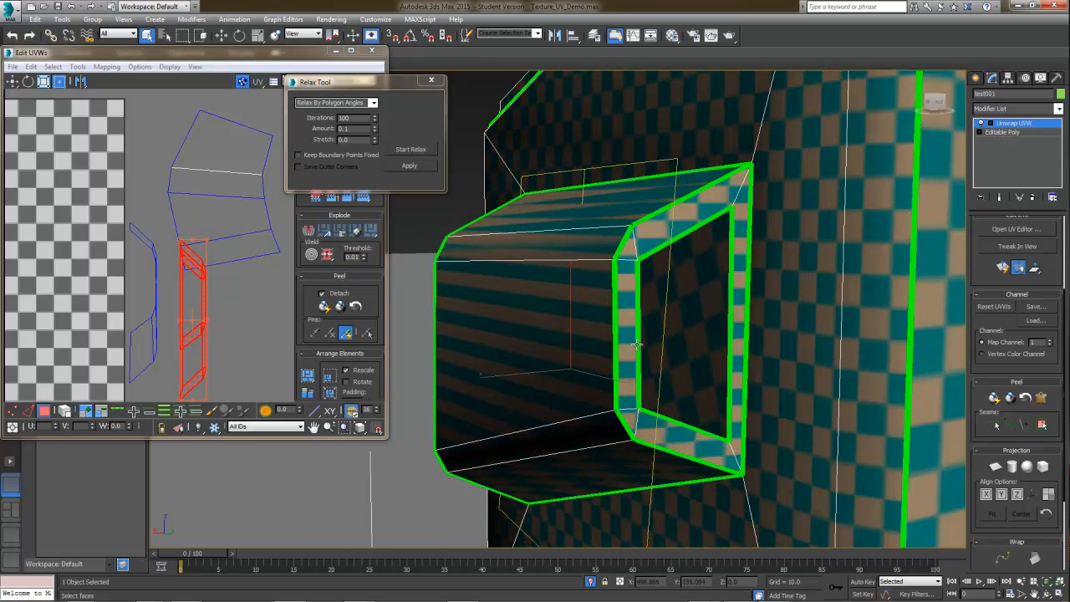
Step: Try relaxing the rim faces by polygon angles twice, resetting them with a planar map after each attempt
left_click(398, 150)
left_click(400, 150)
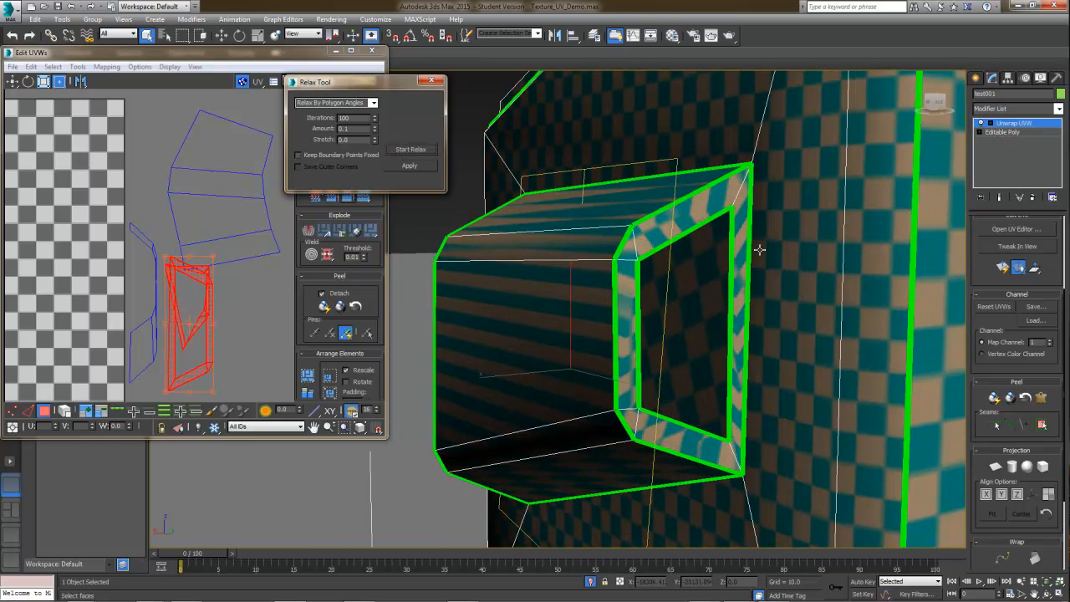
left_click(994, 468)
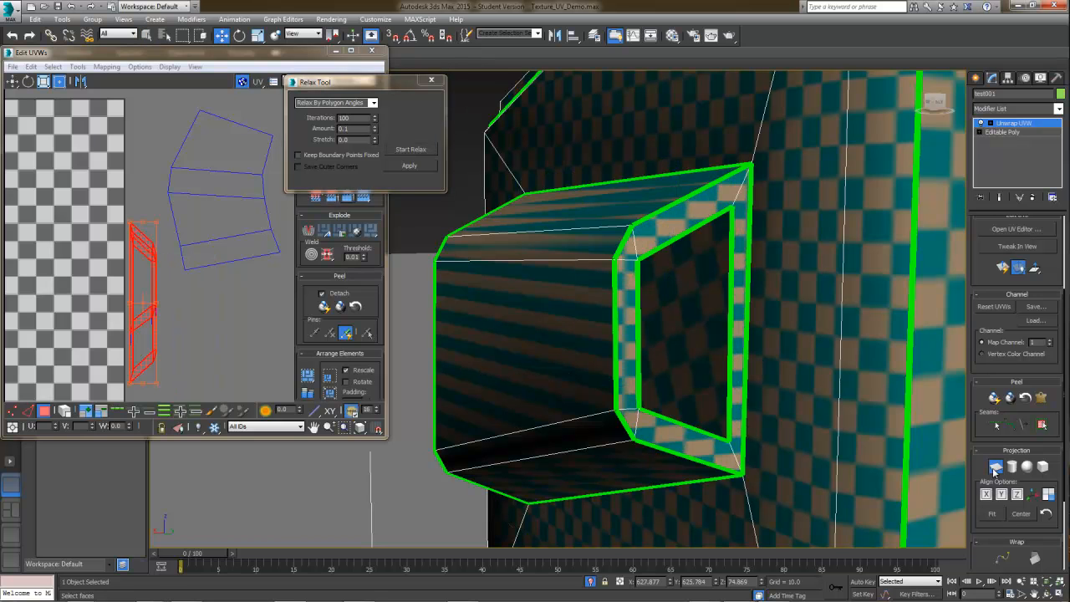
left_click(994, 469)
left_click(408, 152)
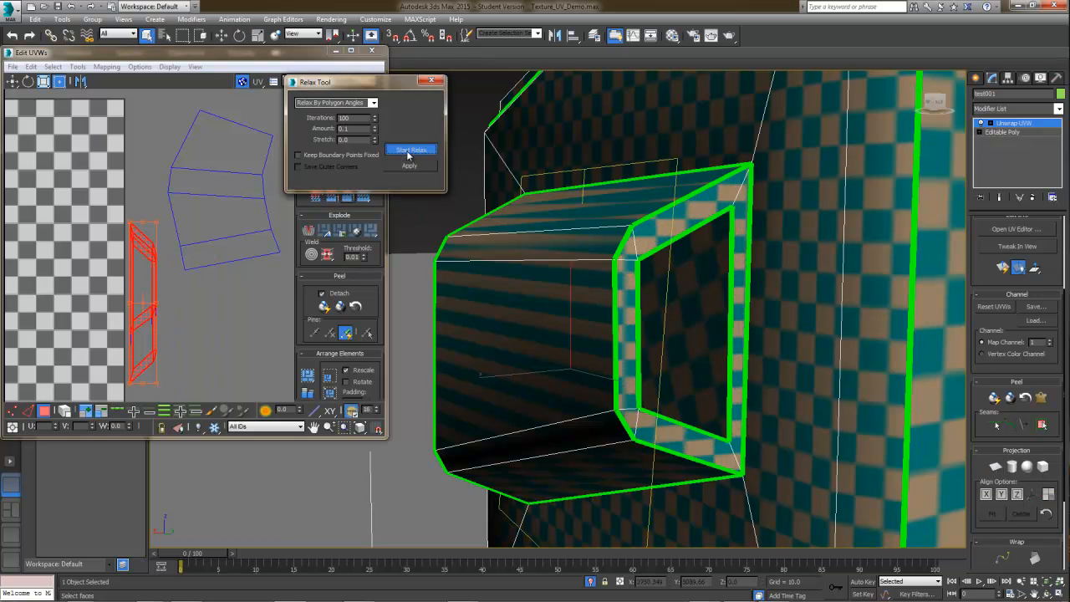
left_click(408, 152)
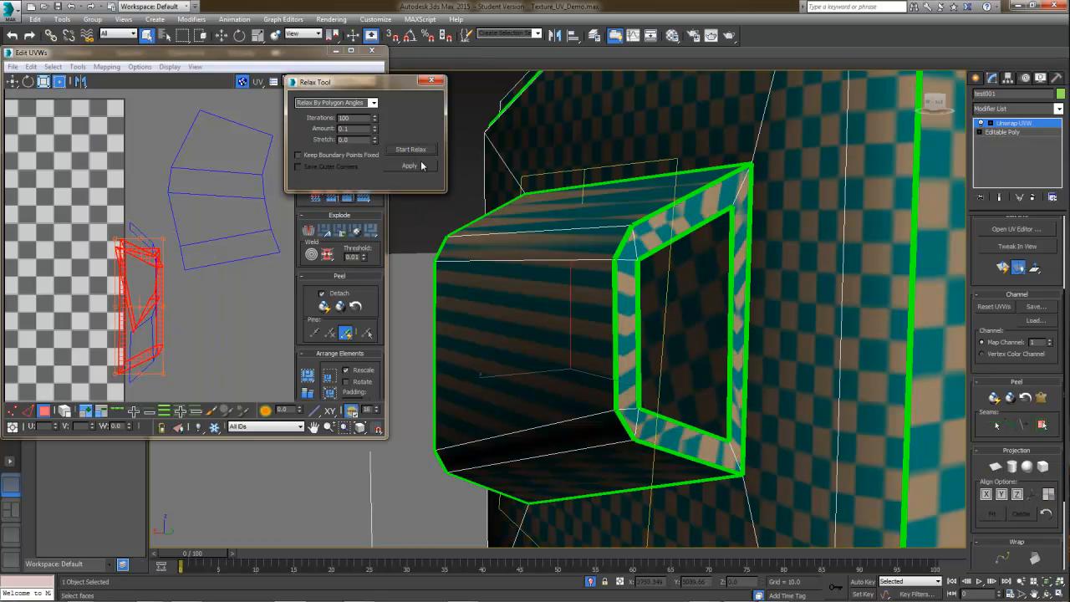
left_click(995, 468)
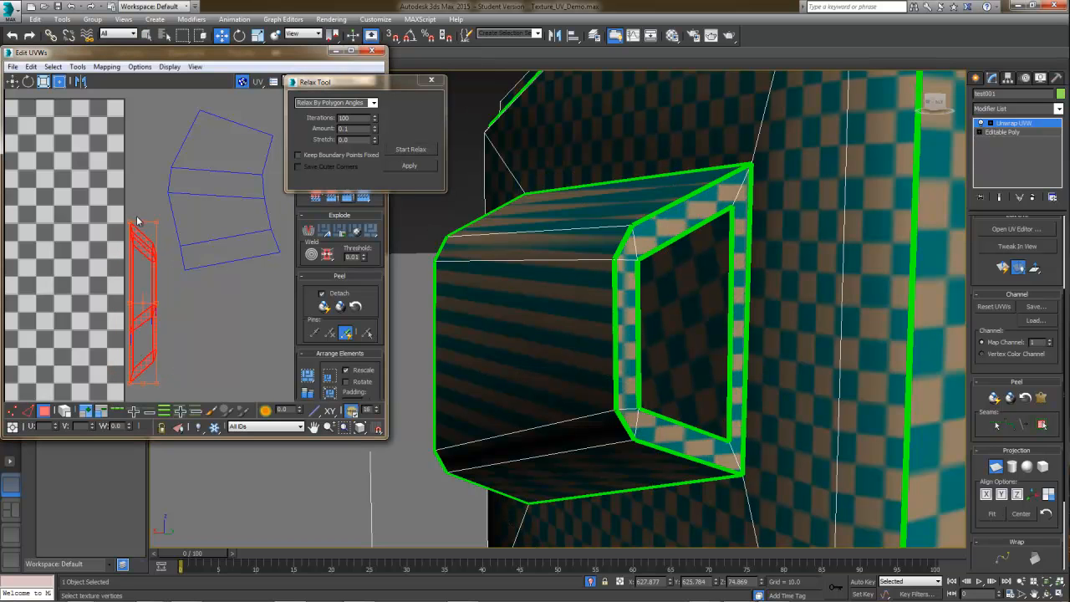
Step: Finish the planar map, stretch the rim faces wider until their checkers look square, and move them clear of the pocket shells
left_click(995, 466)
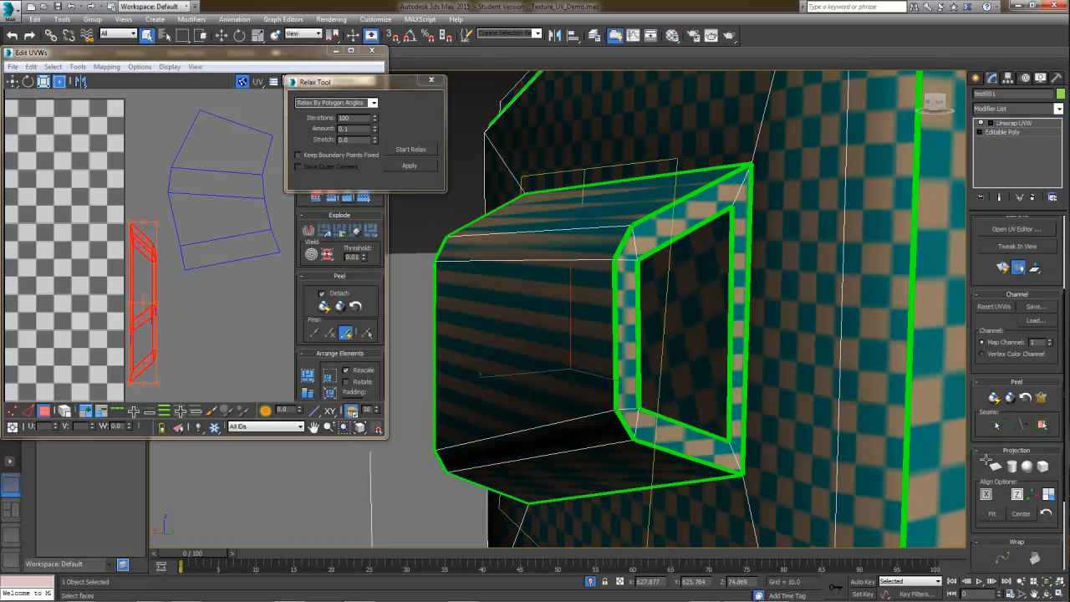
left_click_drag(157, 224, 191, 187)
mouse_move(191, 187)
middle_mouse_down()
mouse_move(179, 214)
mouse_move(178, 194)
middle_mouse_up()
scroll(179, 211, "down", 2)
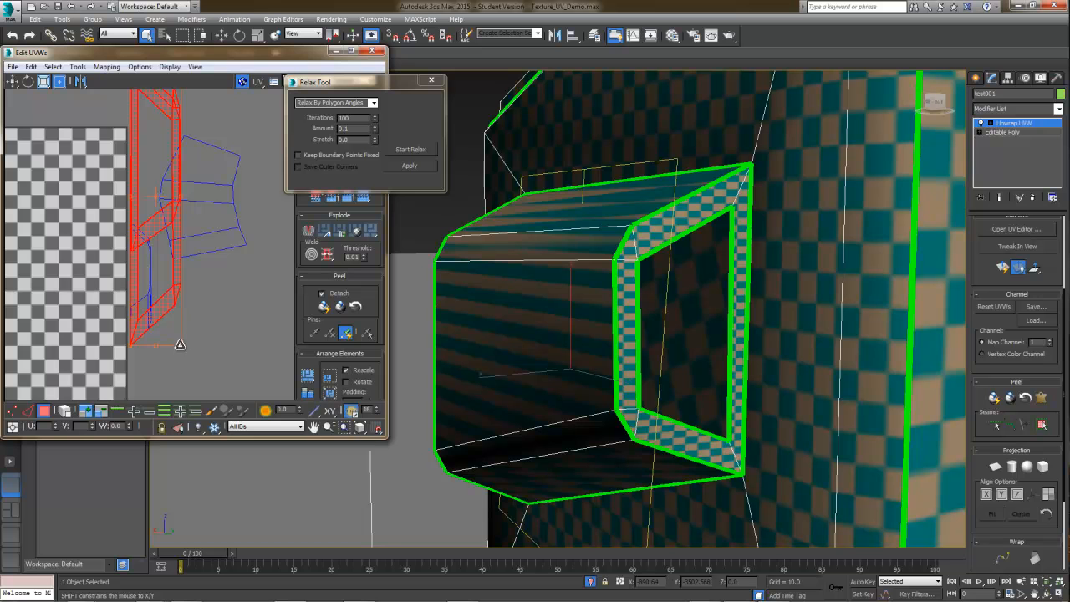
left_click_drag(180, 349, 211, 346)
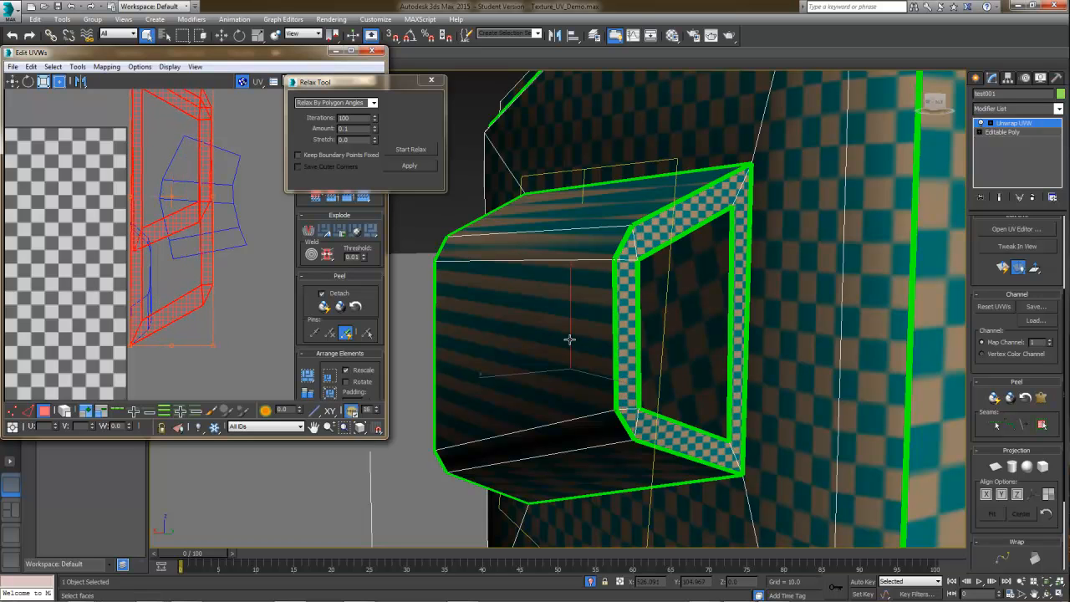
scroll(601, 337, "up", 5)
scroll(634, 336, "down", 8)
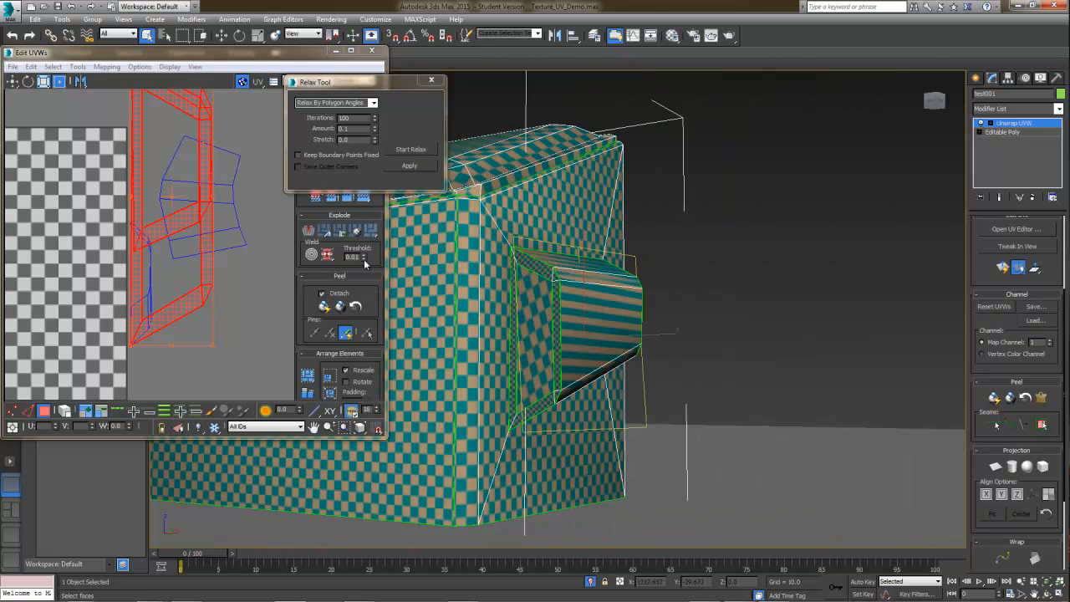
left_click_drag(180, 216, 305, 215)
Step: Select all the outer faces of the side pocket on the model, from its upper slope down to its underside
middle_click_drag(496, 281, 611, 303, "alt")
left_click(565, 254)
left_click(588, 274)
left_click(596, 282, "ctrl")
left_click(597, 298, "ctrl")
middle_click_drag(599, 298, 635, 337, "alt")
left_click(635, 338, "ctrl")
left_click(633, 364, "ctrl")
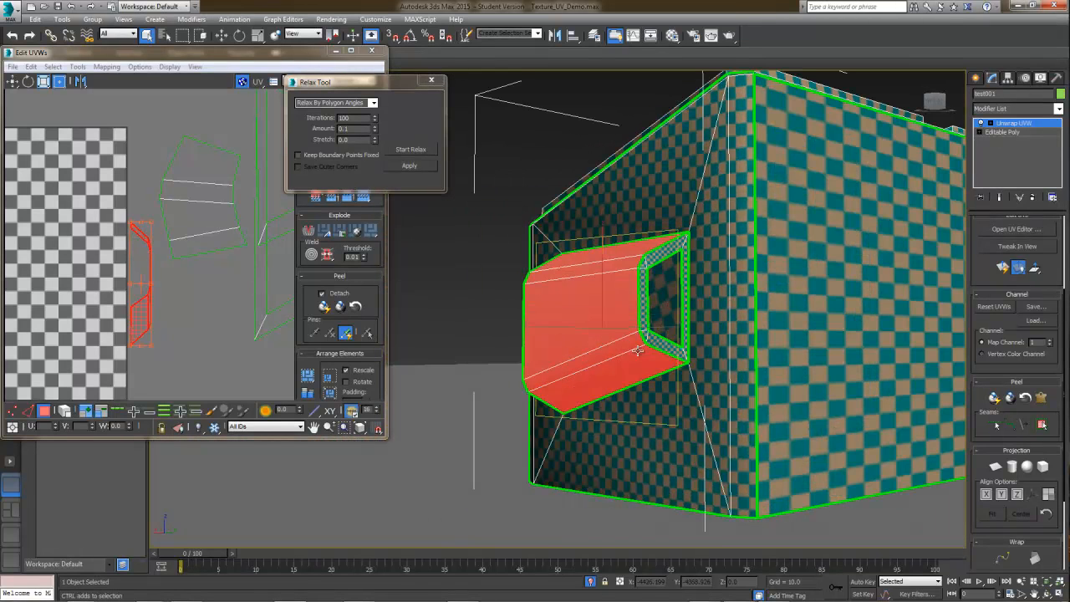
Step: Relax the selected outer pocket faces by polygon angles and scale the flattened shell up to match the surrounding checker size
middle_click_drag(201, 219, 181, 229)
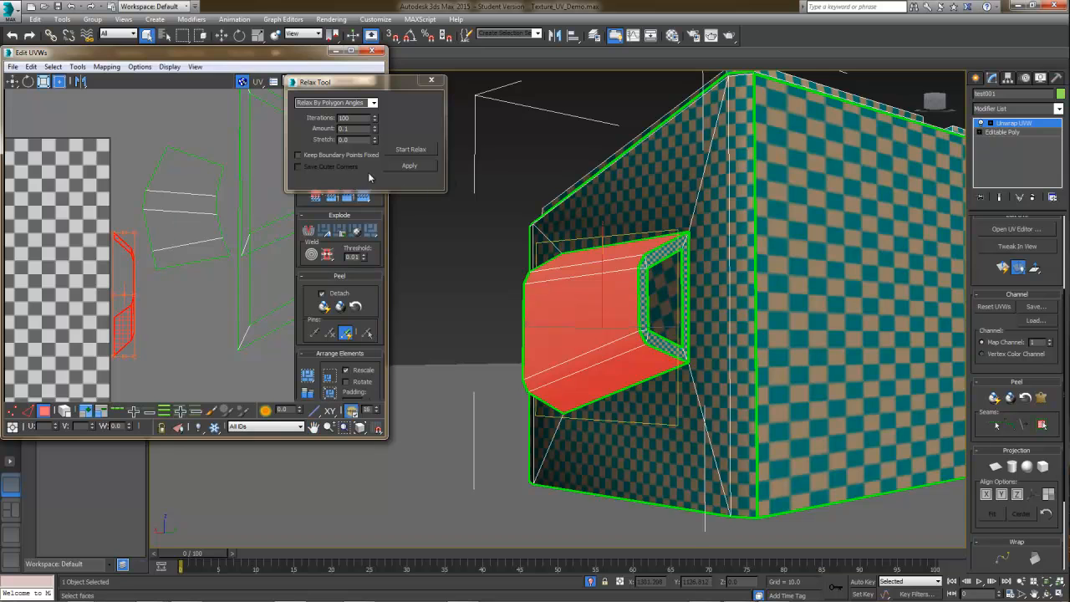
left_click(410, 149)
left_click(413, 150)
middle_click_drag(159, 227, 158, 233)
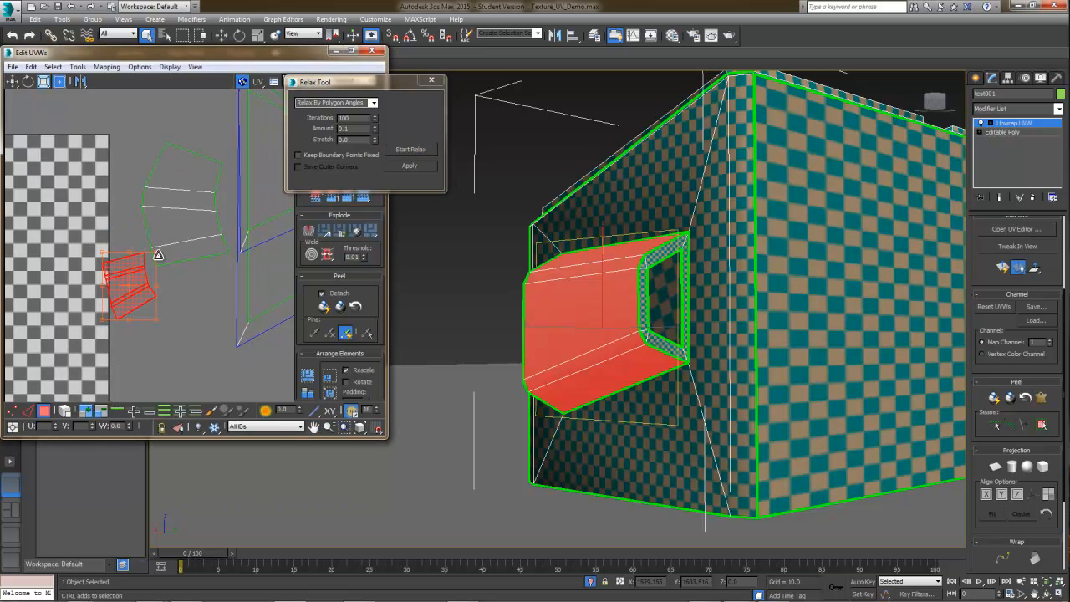
left_click_drag(156, 254, 204, 194)
middle_click_drag(203, 195, 70, 231)
scroll(70, 232, "down", 1)
Step: With element selection on, move one rim shell off the other and scale both rim shells down together
left_click(134, 246)
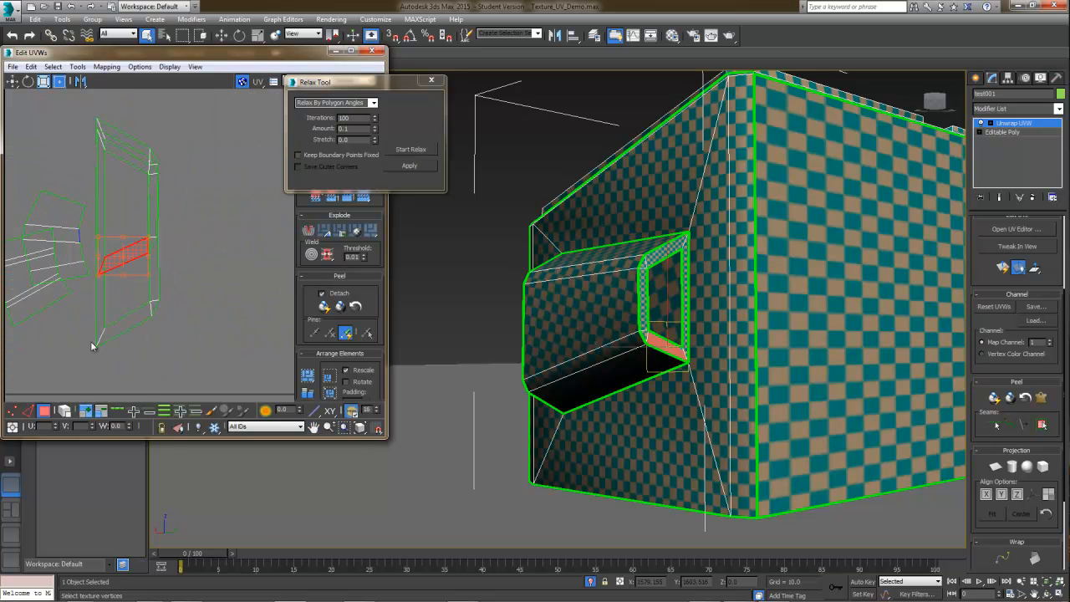
left_click(64, 411)
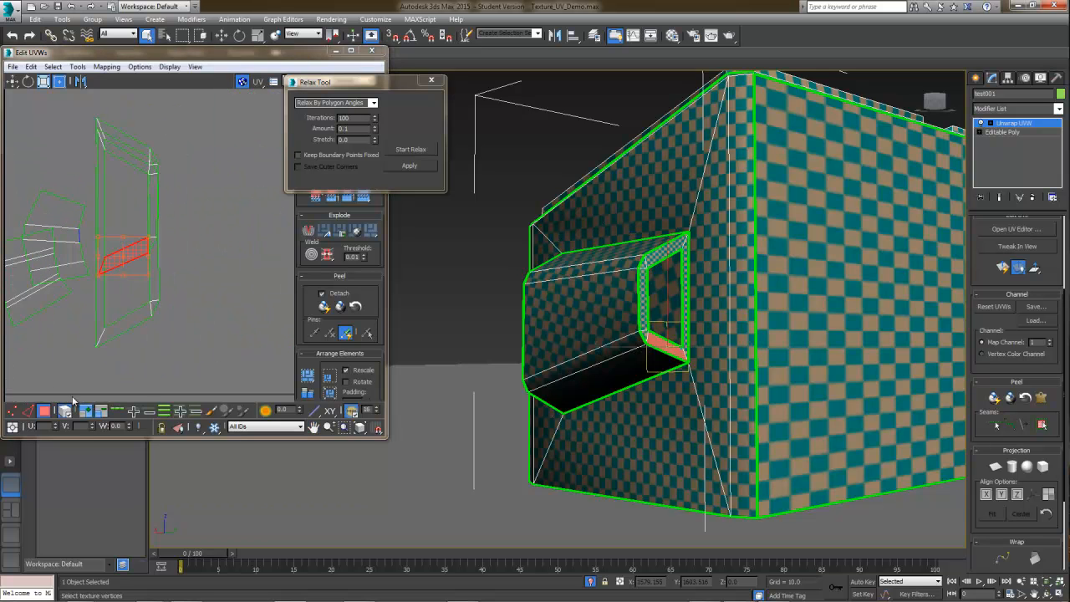
left_click(134, 249)
left_click_drag(135, 250, 209, 287)
left_click_drag(138, 117, 178, 191)
left_click_drag(234, 131, 192, 199, "ctrl")
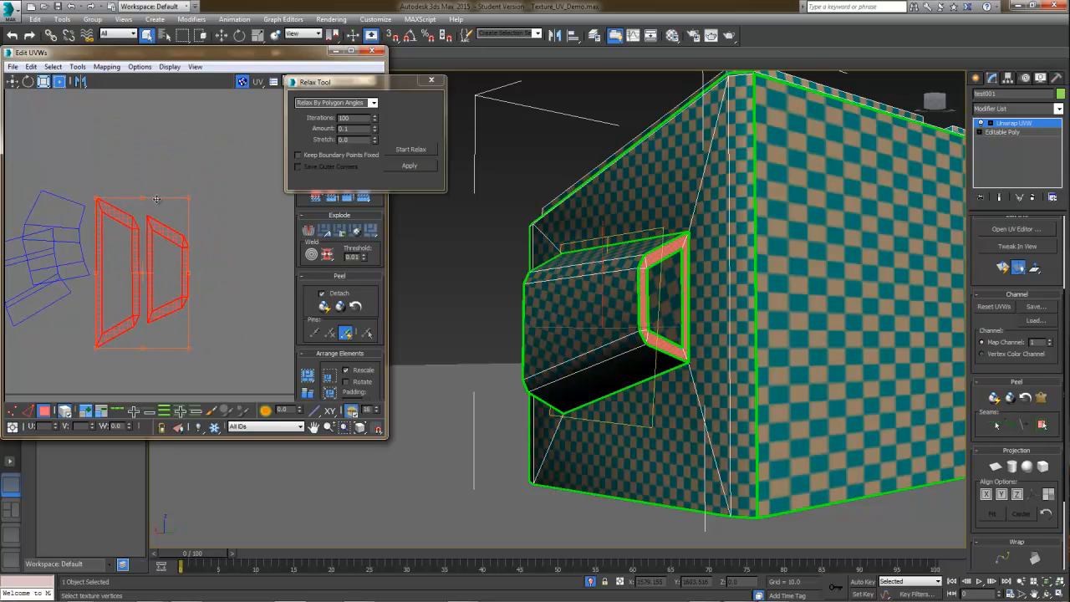
Step: Move the outer pocket shell away from the inner pocket shell and scale the inner shell down
middle_click_drag(75, 244, 158, 199)
left_click(110, 219)
left_click_drag(110, 217, 75, 266)
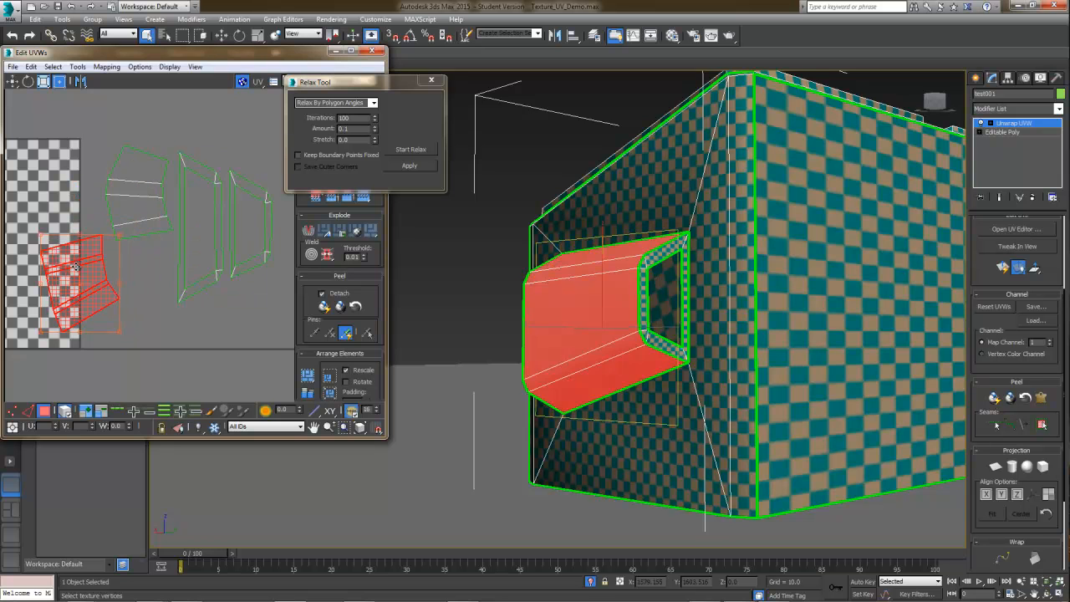
left_click(138, 218)
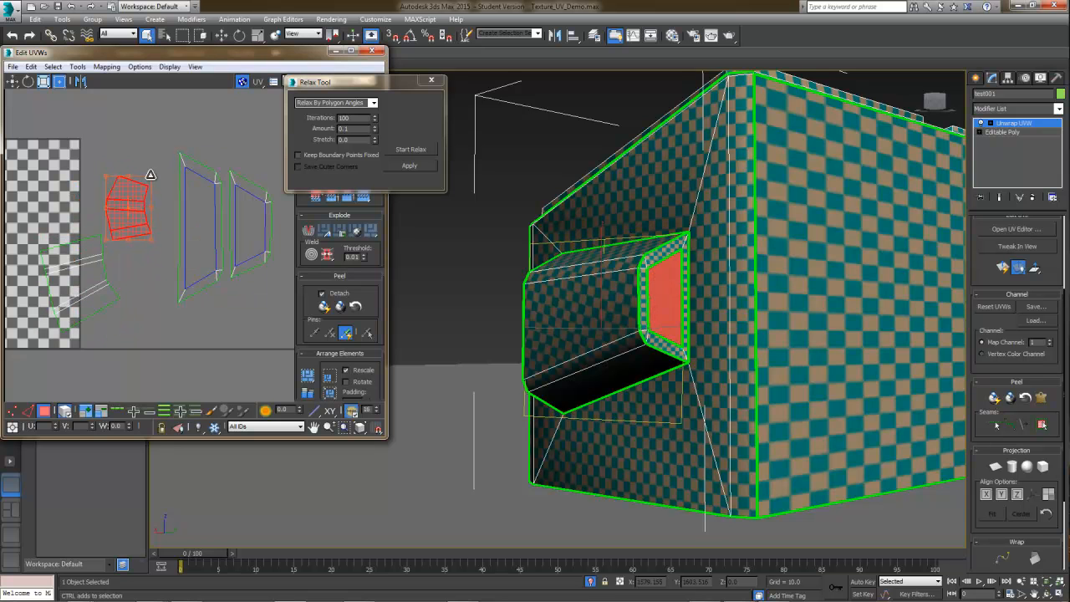
Step: Move the far opening's rim shell over beside the matching side of the outer pocket shell
left_click(184, 176)
middle_click_drag(189, 209, 248, 171)
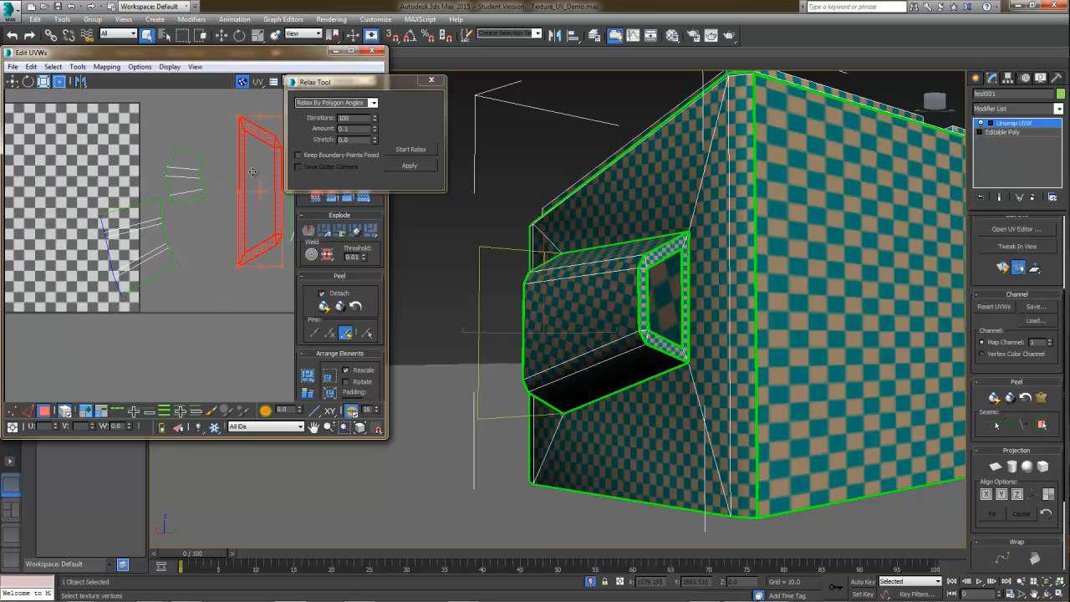
left_click(132, 226)
left_click(234, 120)
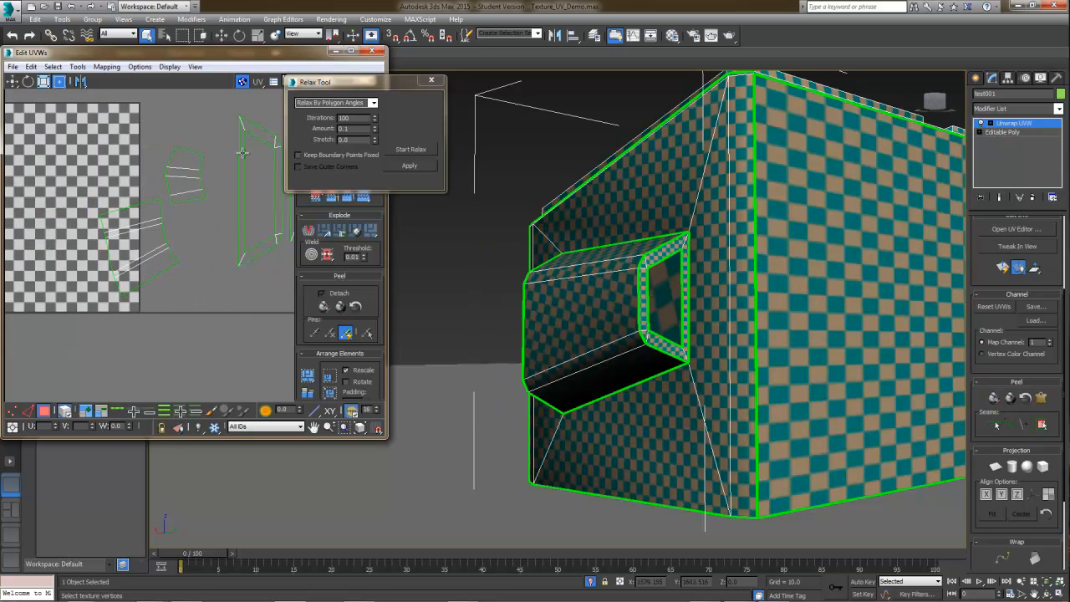
left_click_drag(243, 159, 46, 198)
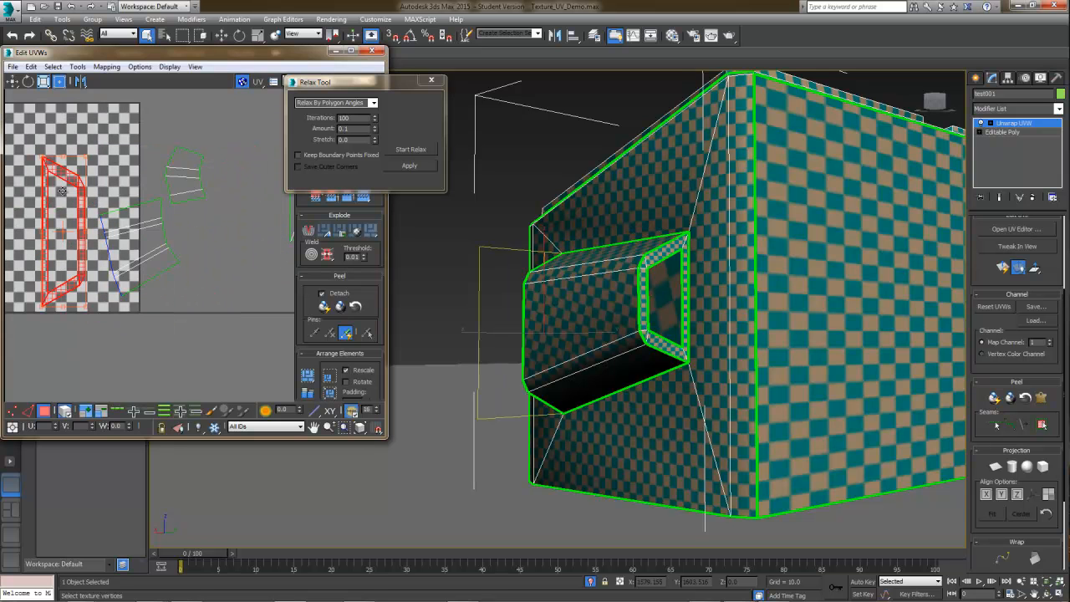
Step: Stitch the far opening's rim shell to the outer pocket shell along their shared middle edge with a bias of 0.0
left_click(27, 411)
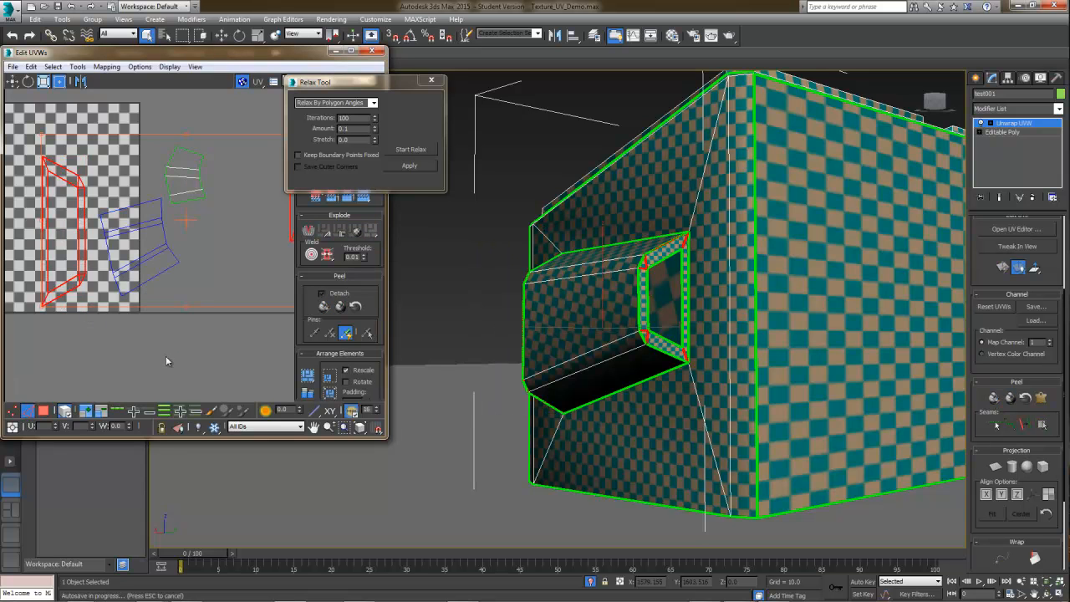
left_click(150, 331)
scroll(157, 294, "up", 3)
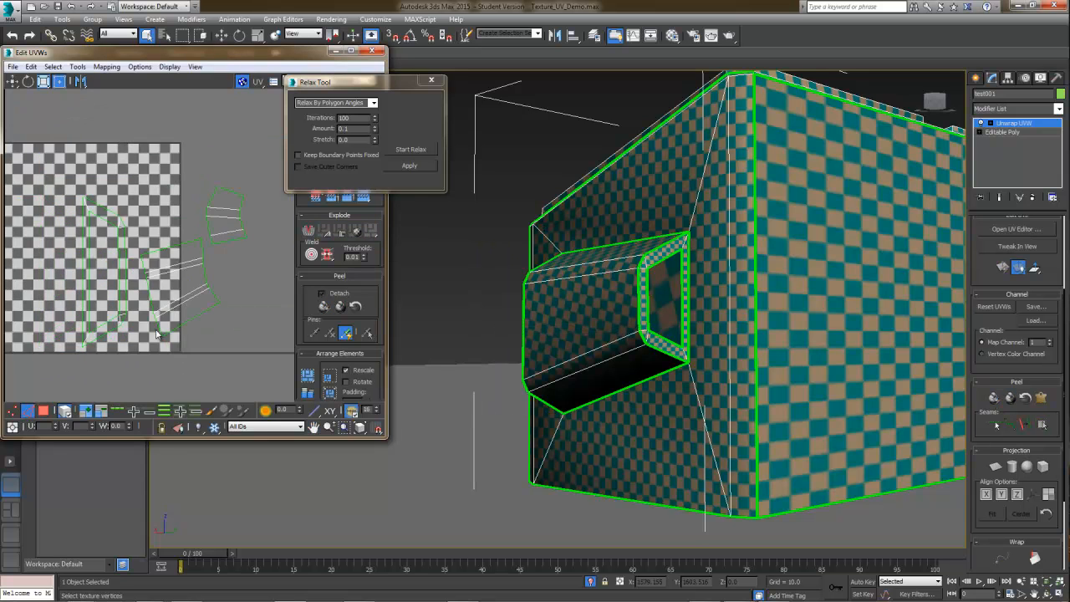
left_click(151, 292)
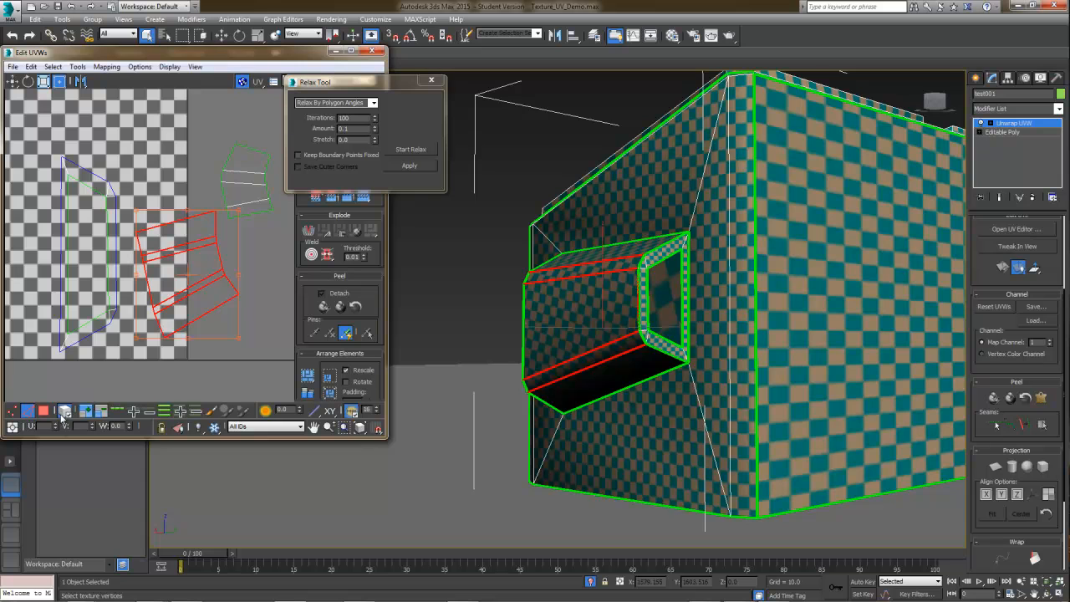
left_click(144, 326)
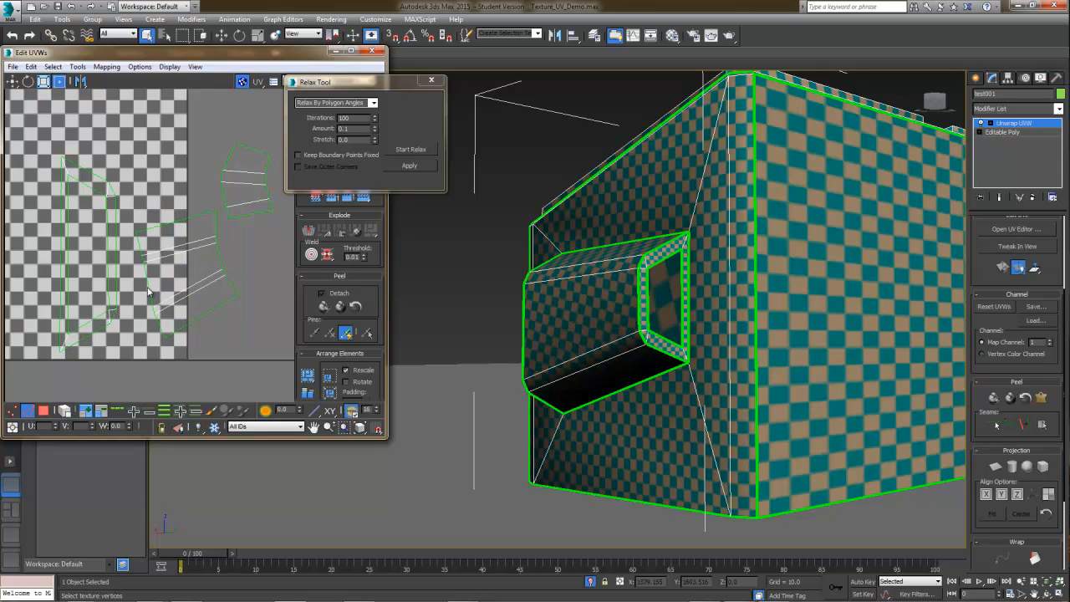
left_click(148, 288)
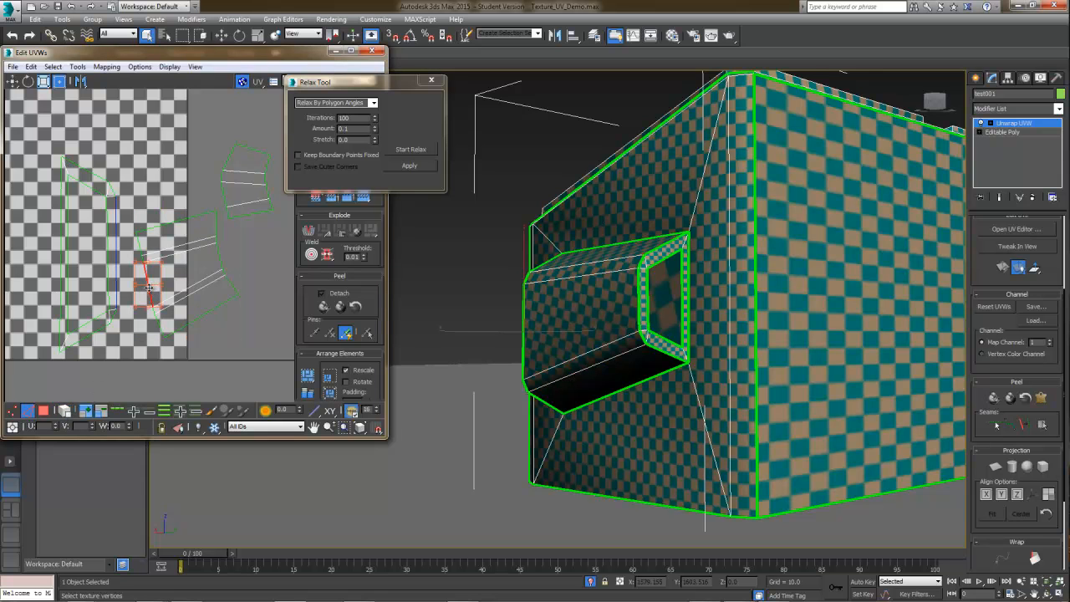
right_click(150, 270)
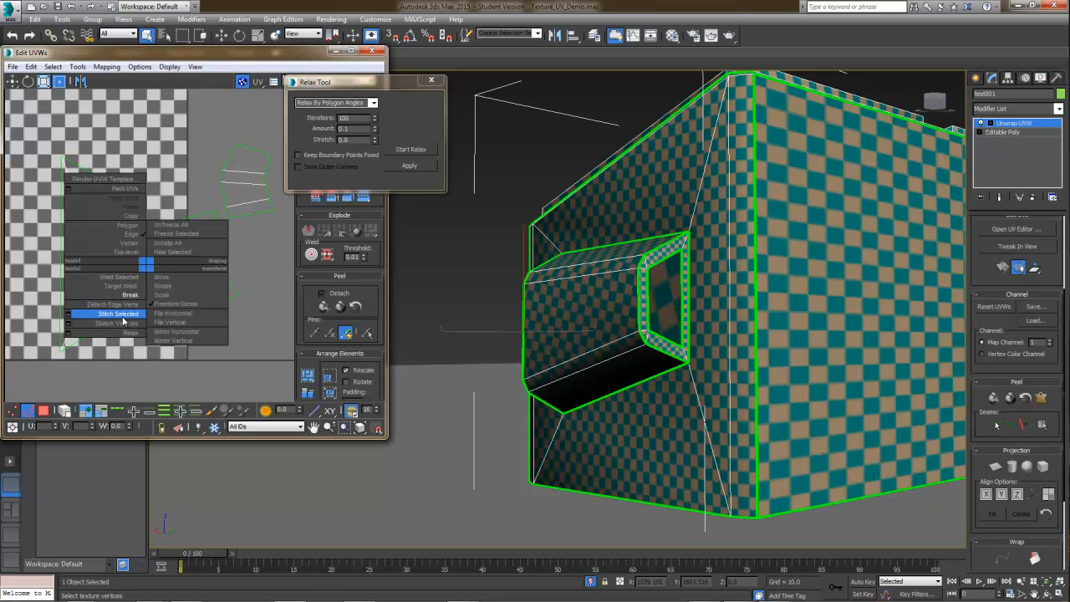
left_click(75, 319)
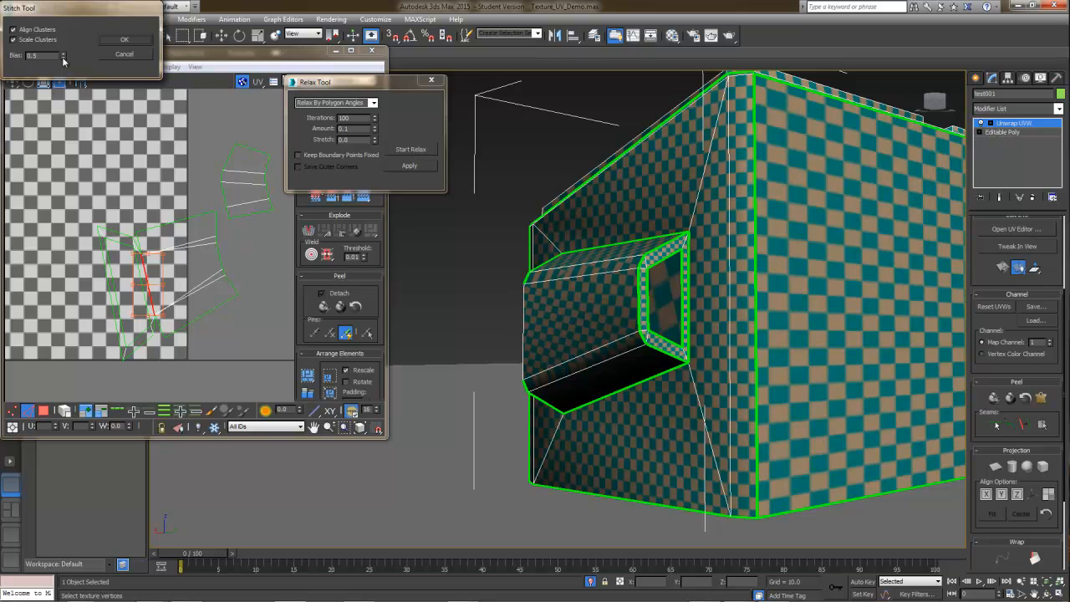
left_click_drag(64, 58, 65, 117)
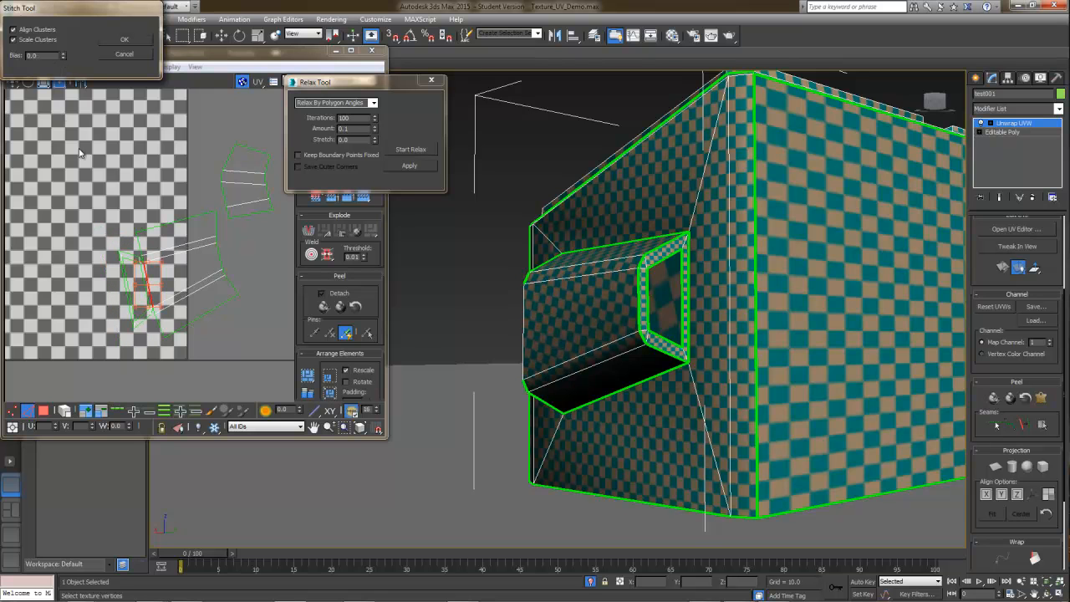
left_click(125, 54)
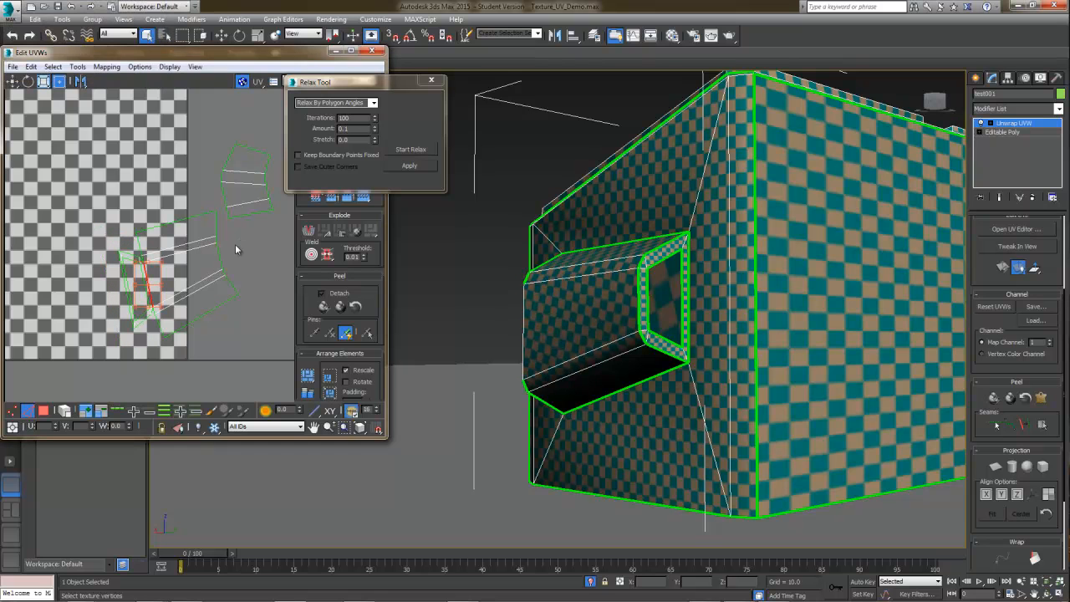
middle_click_drag(213, 251, 126, 262)
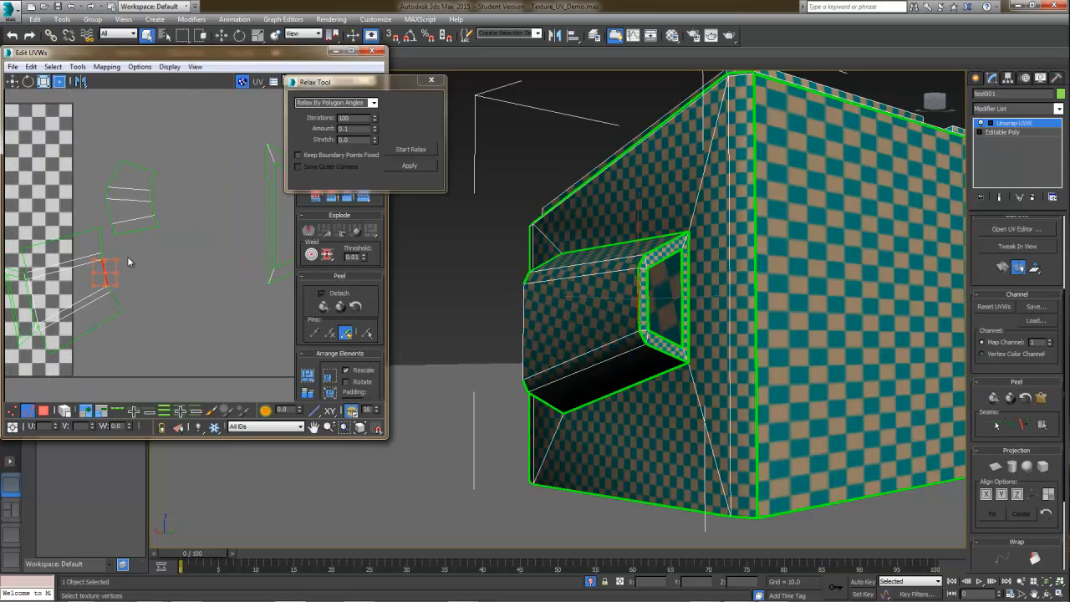
right_click(124, 254)
left_click(96, 302)
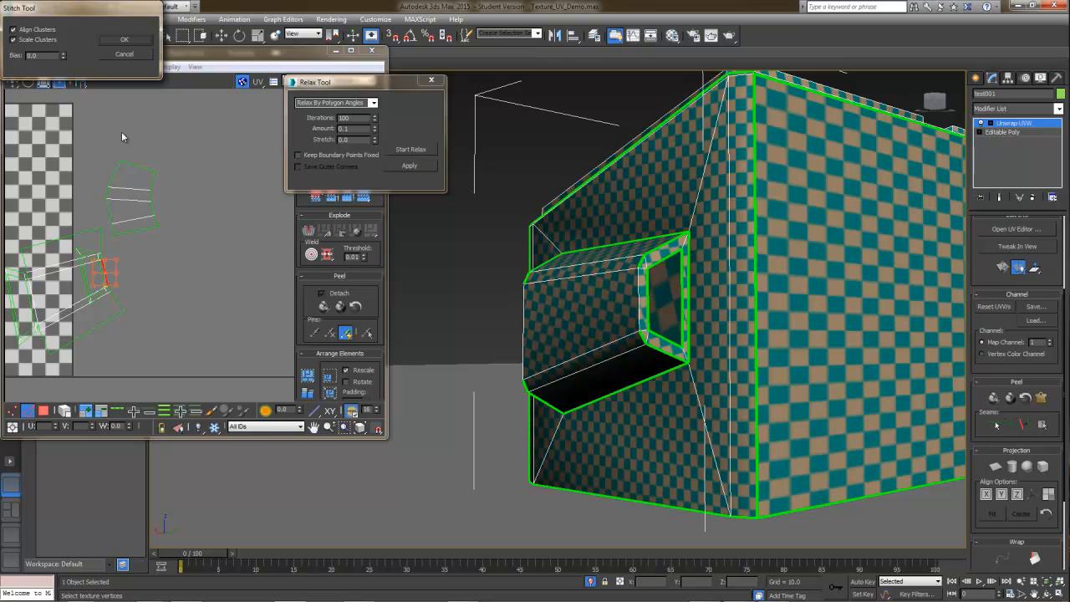
left_click(124, 54)
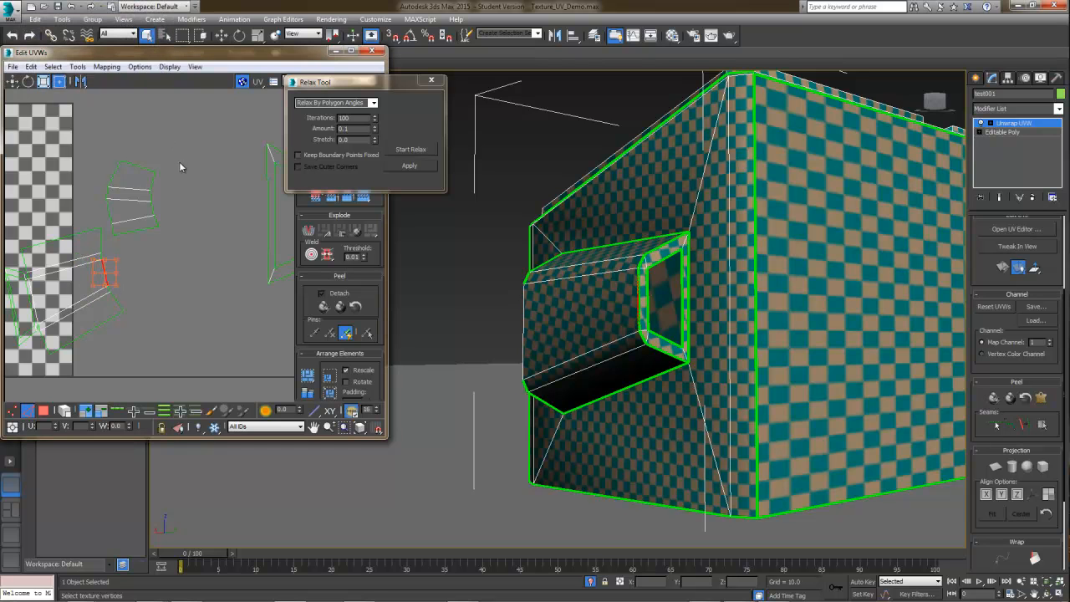
Step: Move the remaining rim shell beside the outer pocket shell's unstitched side and mirror it horizontally
left_click(46, 410)
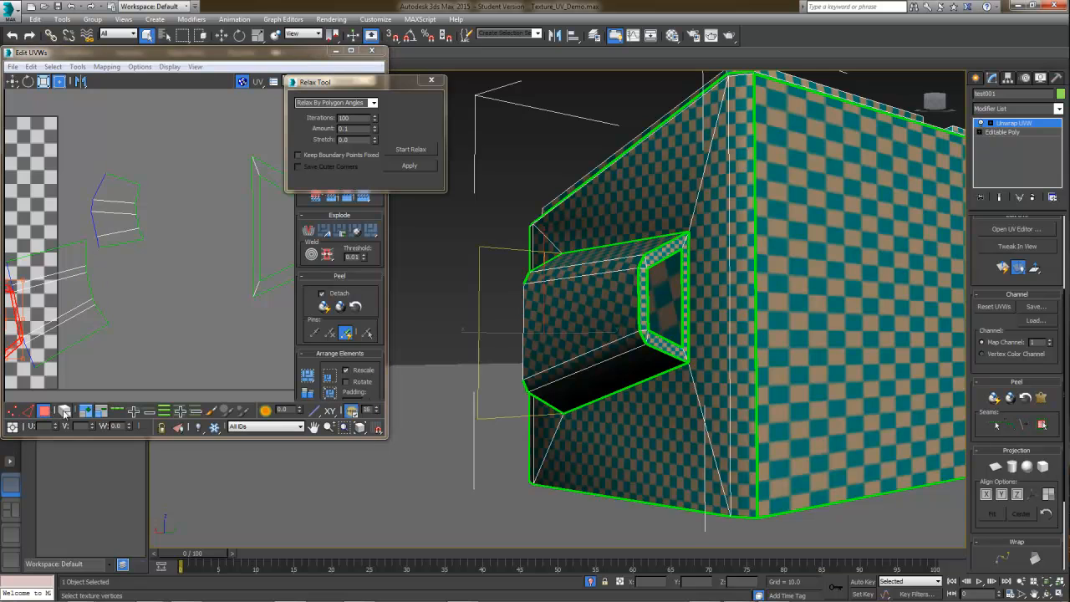
left_click(255, 261)
left_click_drag(275, 221, 170, 254)
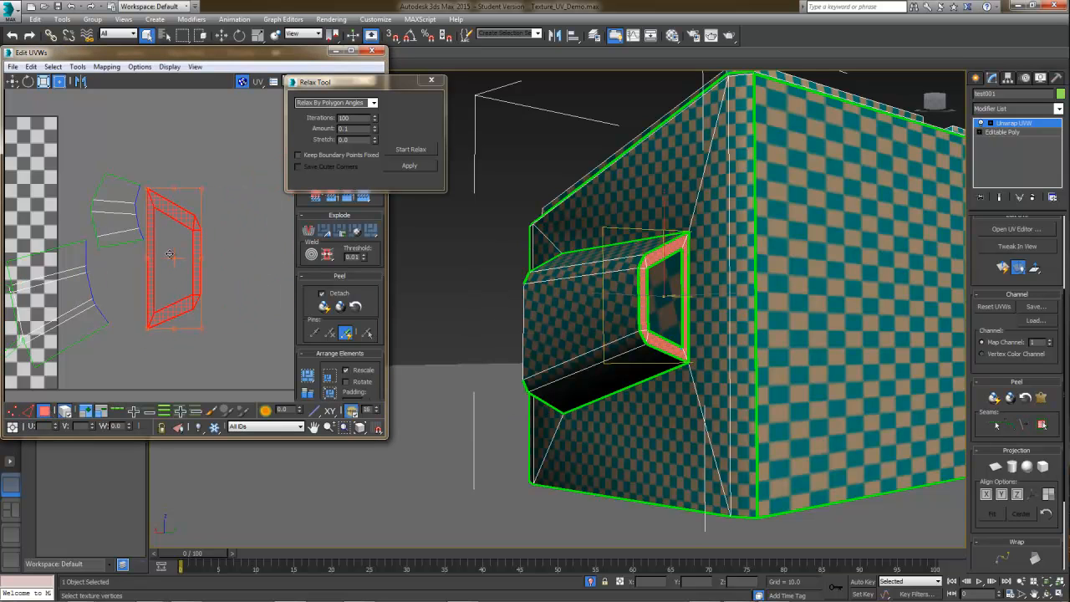
left_click(81, 84)
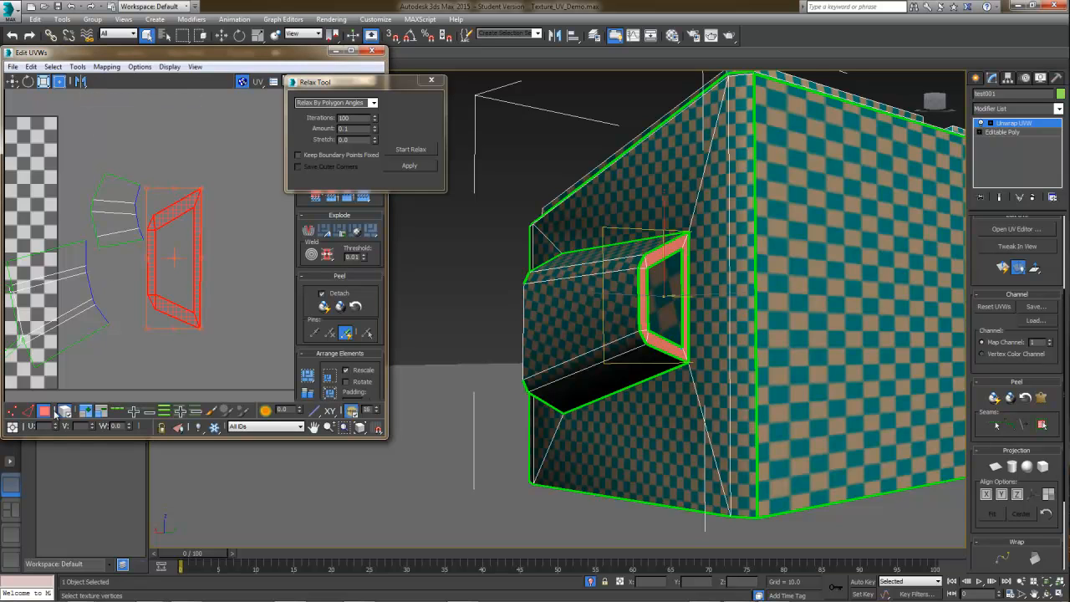
Step: Stitch the mirrored rim shell to the outer pocket shell along the opposite middle edge with a bias of 0.0
left_click(28, 411)
right_click(102, 278)
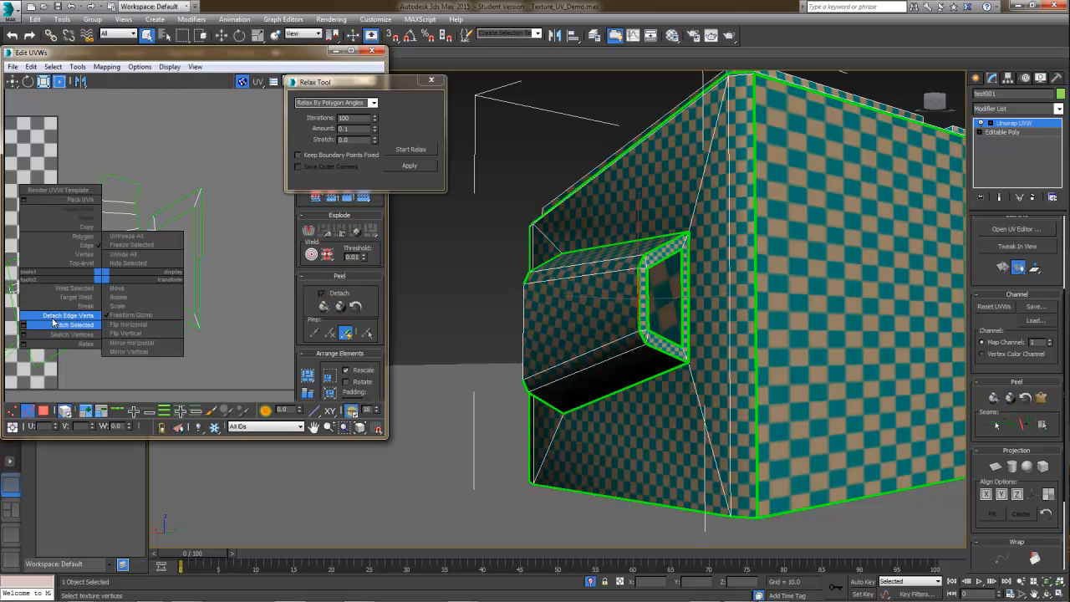
left_click(31, 328)
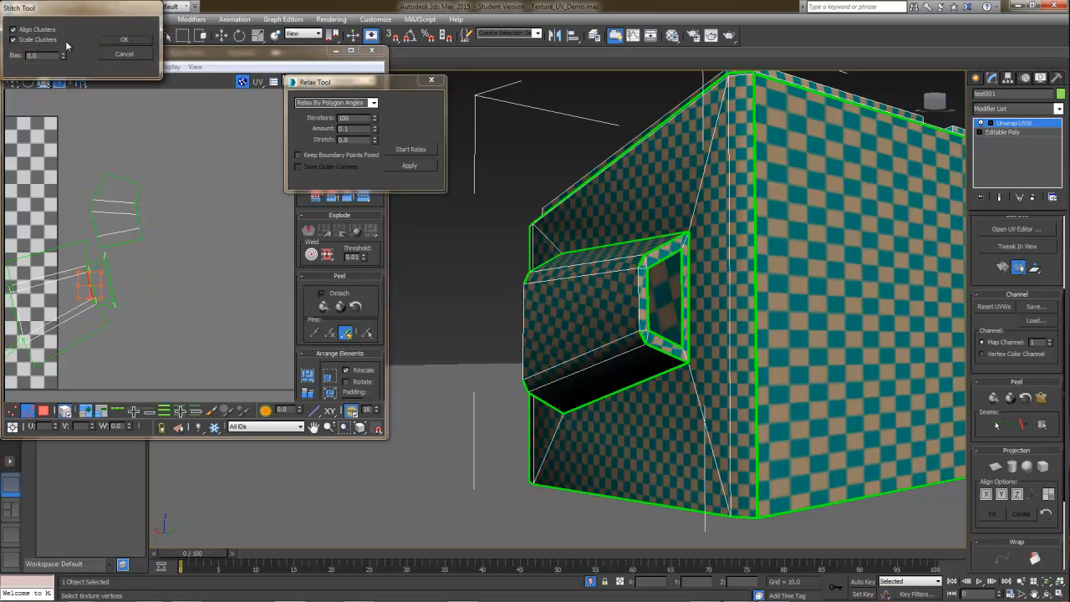
left_click(107, 40)
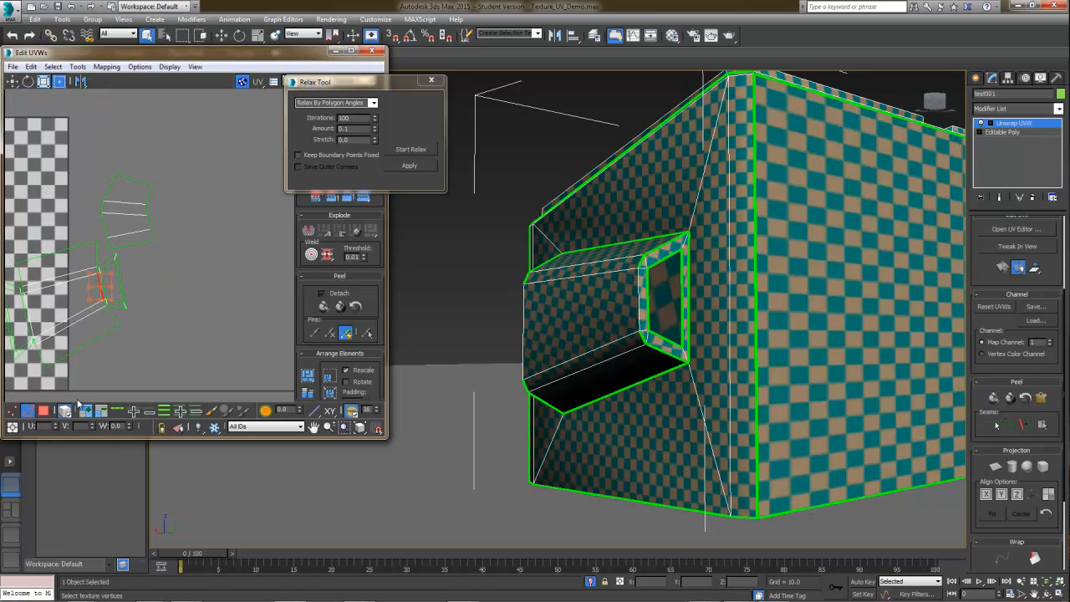
Step: Select the stitched outer pocket shell together with the inner pocket shell and move both beside the dumpster's side-wall shells
left_click(65, 410)
left_click(44, 410)
left_click(73, 336)
middle_click_drag(75, 335, 174, 288)
scroll(80, 334, "down", 2)
scroll(96, 329, "down", 3)
left_click_drag(174, 288, 204, 322)
middle_click_drag(184, 295, 218, 342)
scroll(216, 340, "down", 3)
left_click_drag(206, 331, 187, 250)
scroll(187, 250, "up", 2)
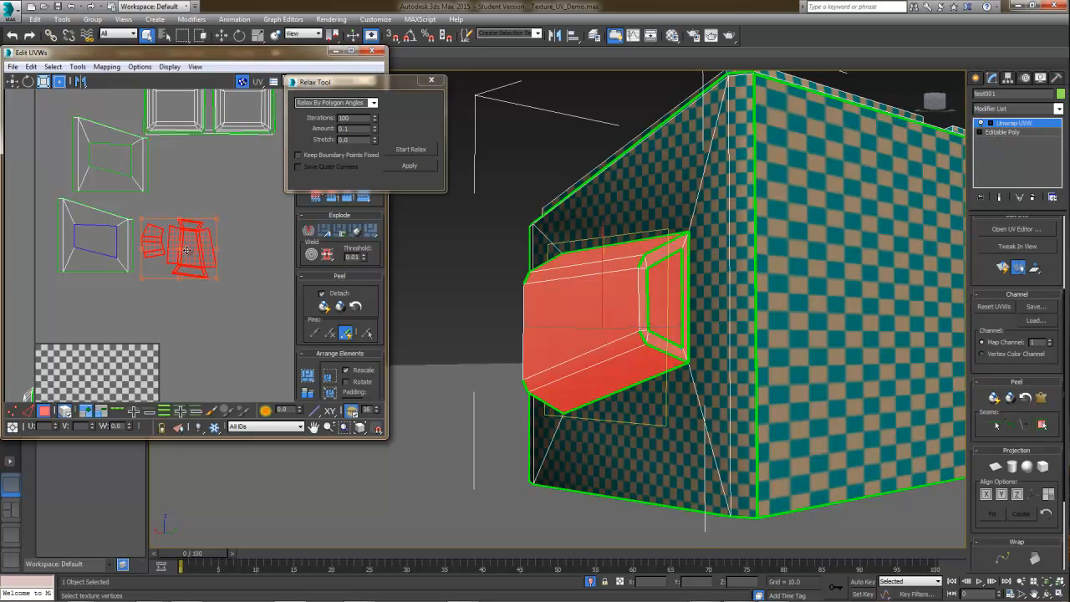
scroll(186, 250, "down", 4)
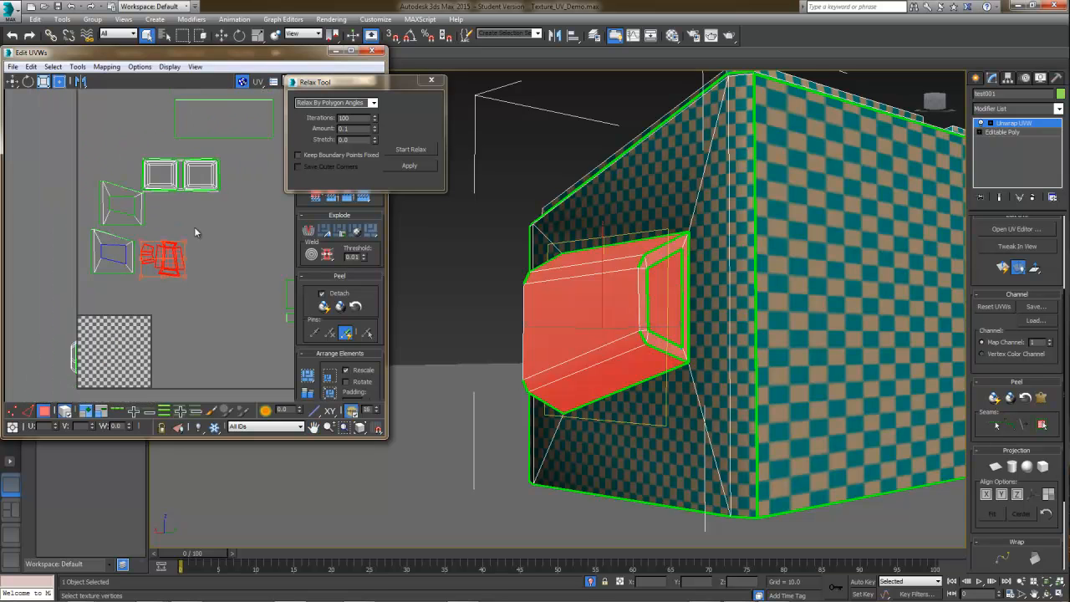
middle_click_drag(194, 226, 186, 258)
left_click(164, 204)
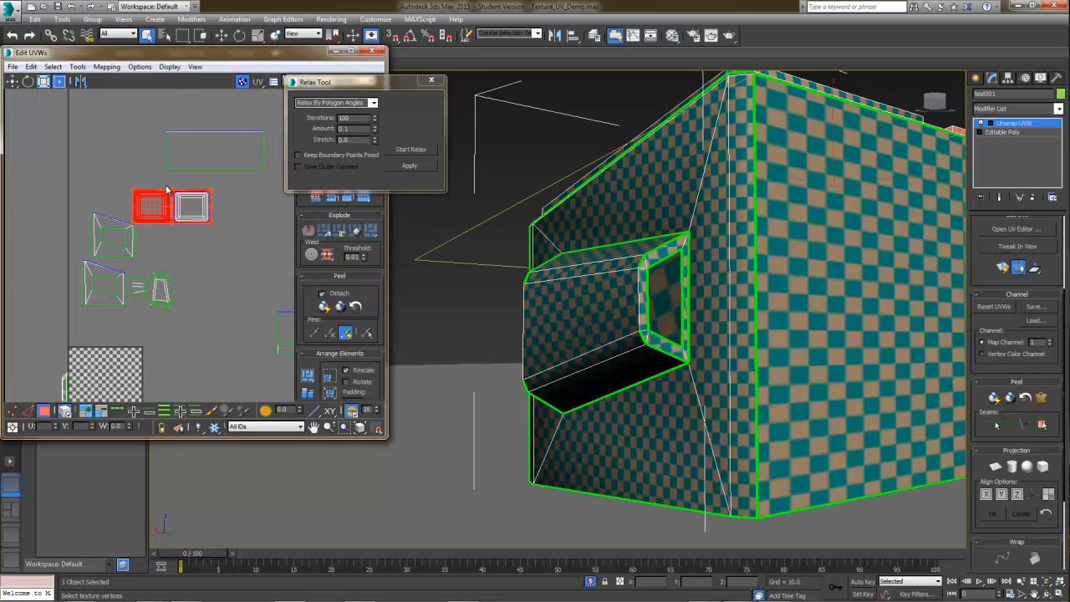
left_click(198, 213, "ctrl")
scroll(175, 219, "down", 3)
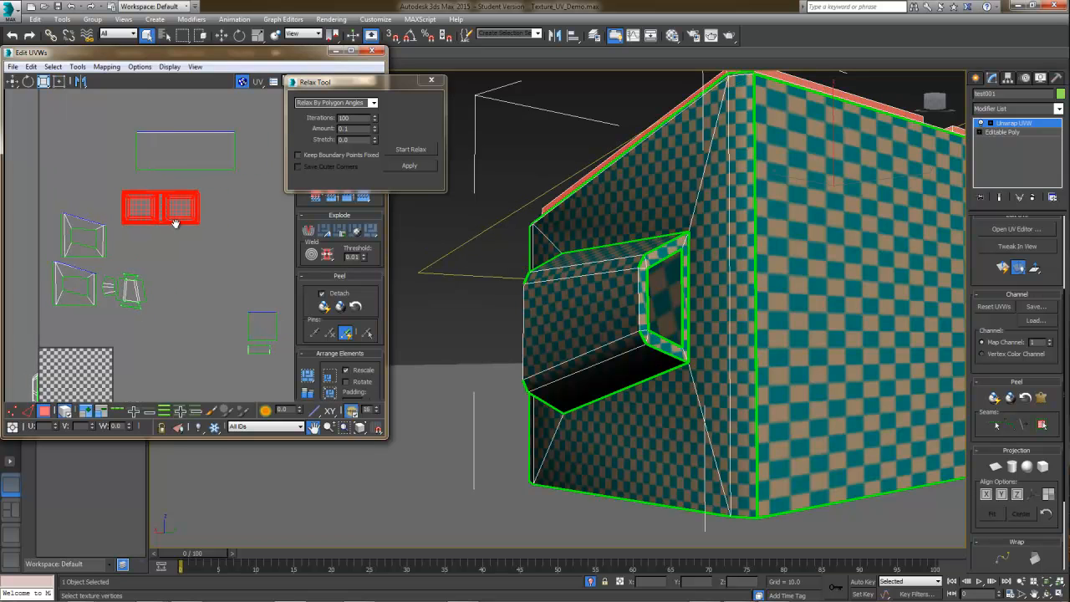
middle_click_drag(179, 242, 213, 203)
scroll(213, 204, "up", 2)
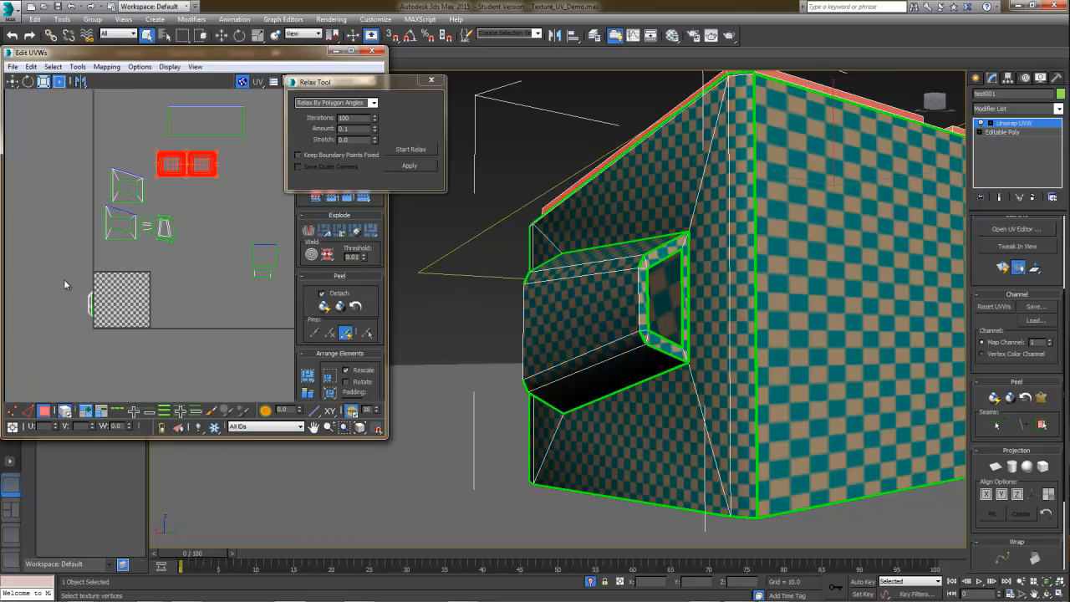
Step: Move the second side pocket's unrelaxed shell from the checker tile's edge into the empty space beyond the tile
left_click(97, 311)
left_click_drag(97, 312, 181, 287)
middle_click_drag(624, 382, 507, 370)
middle_click_drag(674, 356, 641, 358, "alt")
middle_click_drag(769, 358, 478, 358, "alt")
scroll(657, 370, "down", 3)
scroll(552, 348, "up", 2)
scroll(560, 356, "down", 2)
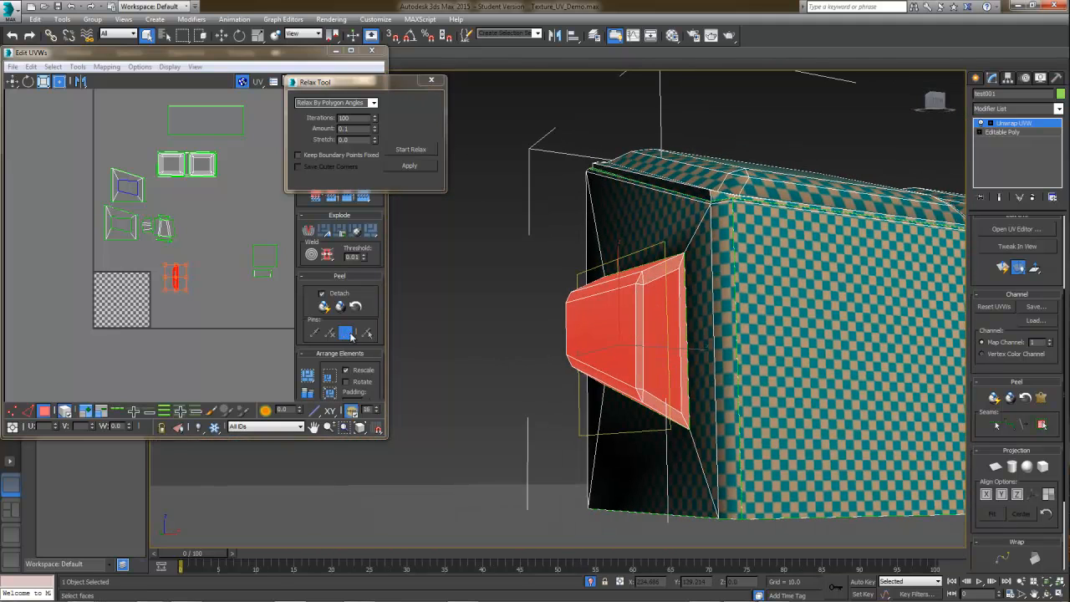
Step: Select the second pocket's inner faces and detach their edge vertices so they form a separate shell
middle_click_drag(140, 282, 143, 301)
scroll(148, 301, "up", 3)
left_click(251, 261)
middle_click_drag(579, 332, 478, 274, "alt")
left_click(503, 327)
middle_click(256, 330)
left_click(454, 339, "ctrl")
scroll(202, 311, "up", 3)
right_click(194, 310)
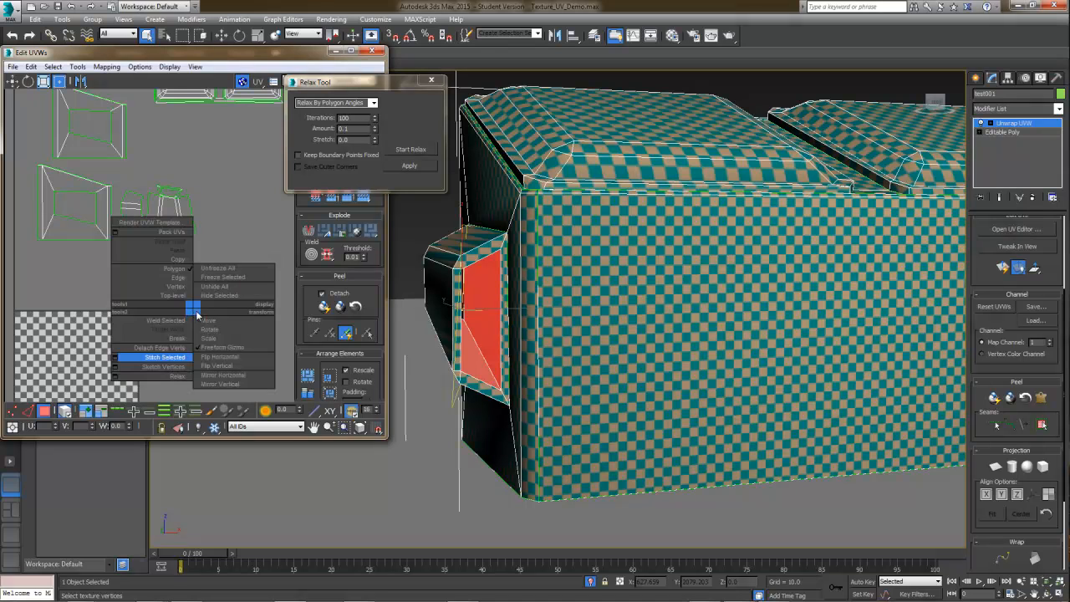
left_click(177, 346)
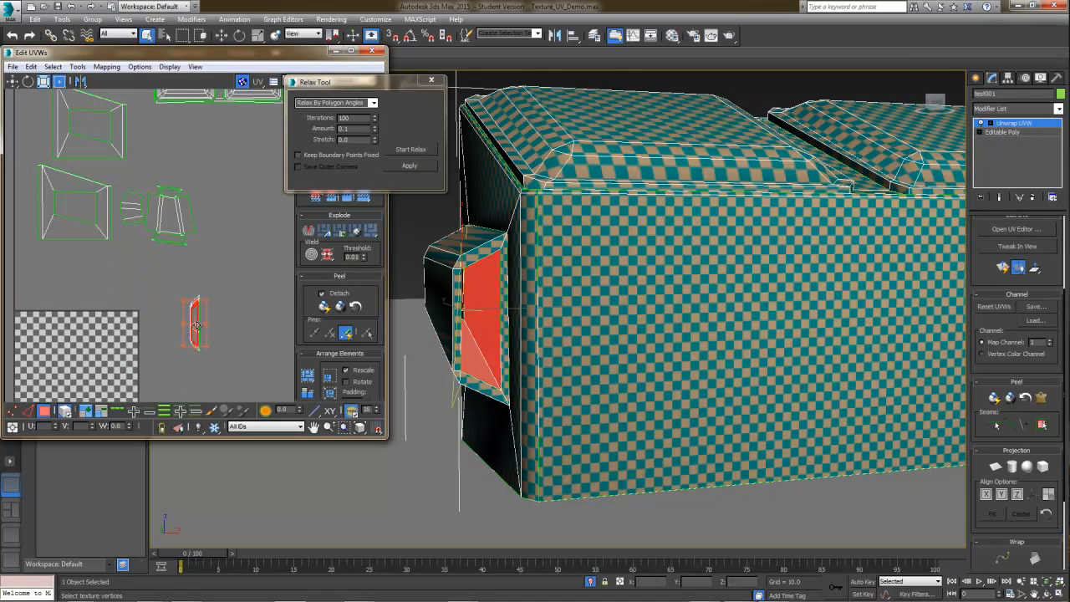
Step: Detach the back panel inside the pocket from the inner faces and move it aside as its own shell
left_click(495, 302)
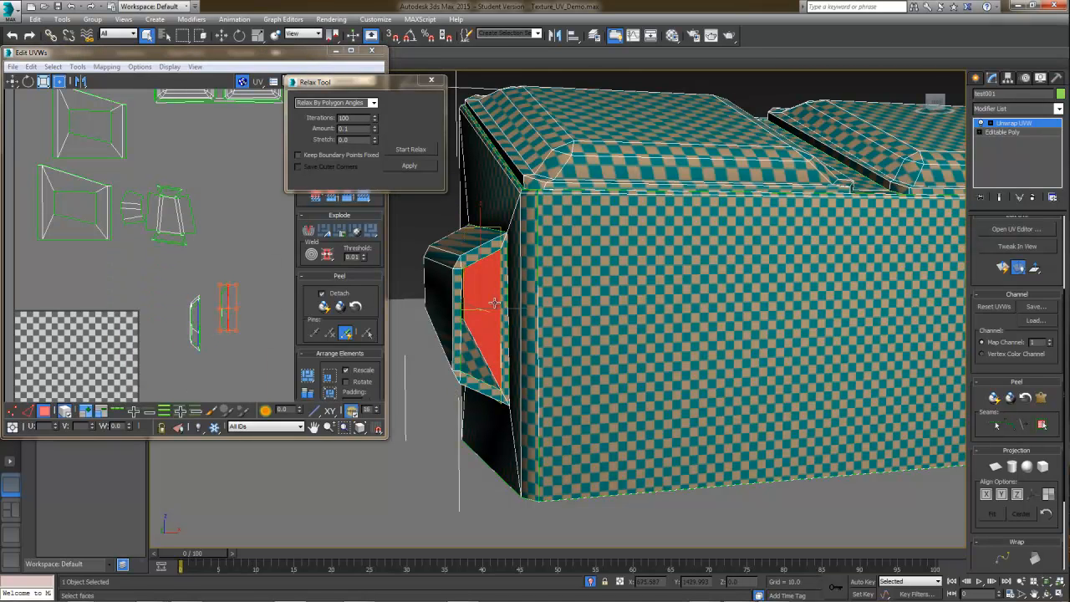
right_click(248, 296)
left_click(233, 314)
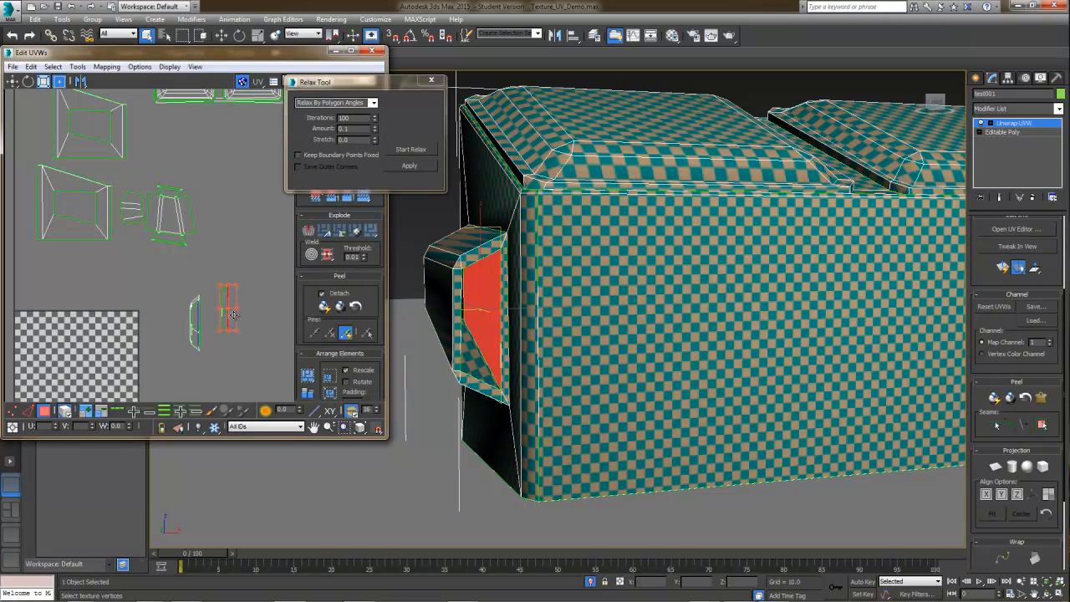
left_click_drag(228, 312, 246, 311)
Step: Relax the back panel and the remaining inner pocket shell by polygon angles, then move the inner shell above the panel
left_click(411, 149)
left_click(410, 149)
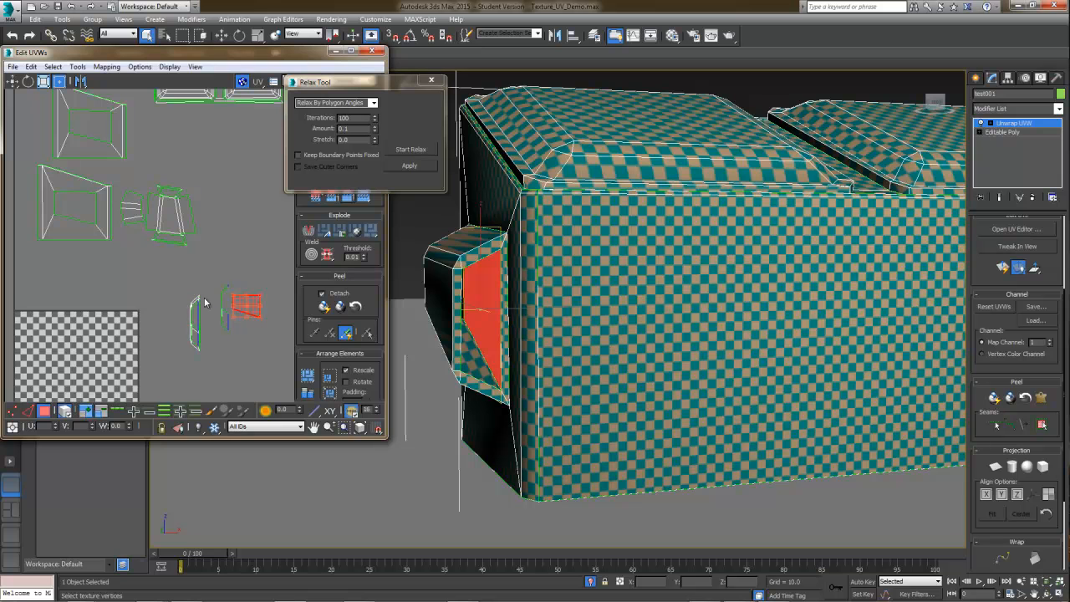
left_click(224, 322)
left_click(396, 150)
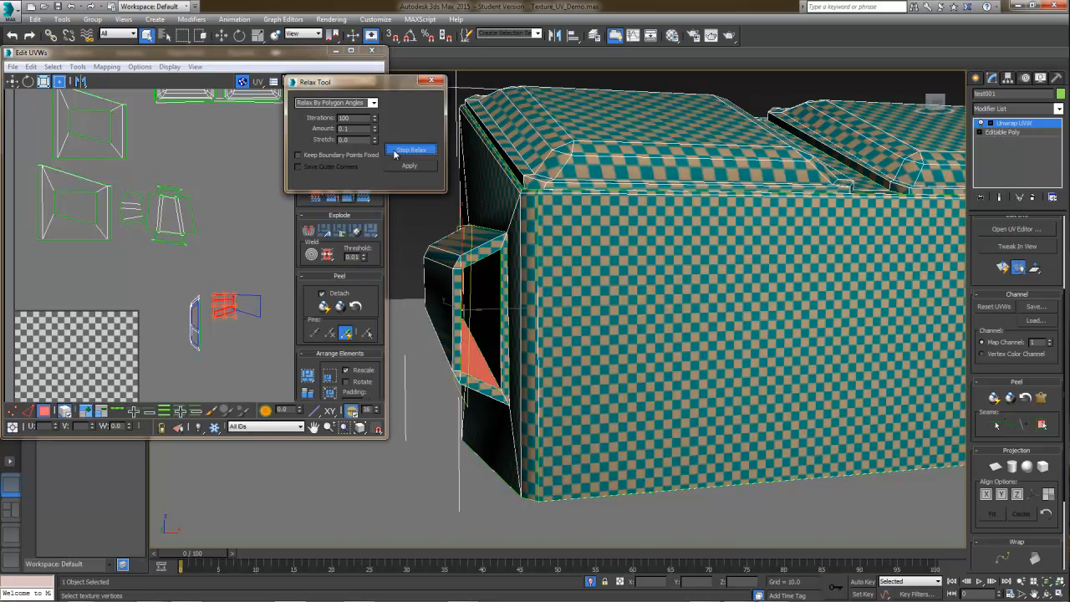
scroll(485, 307, "up", 5)
scroll(476, 315, "up", 4)
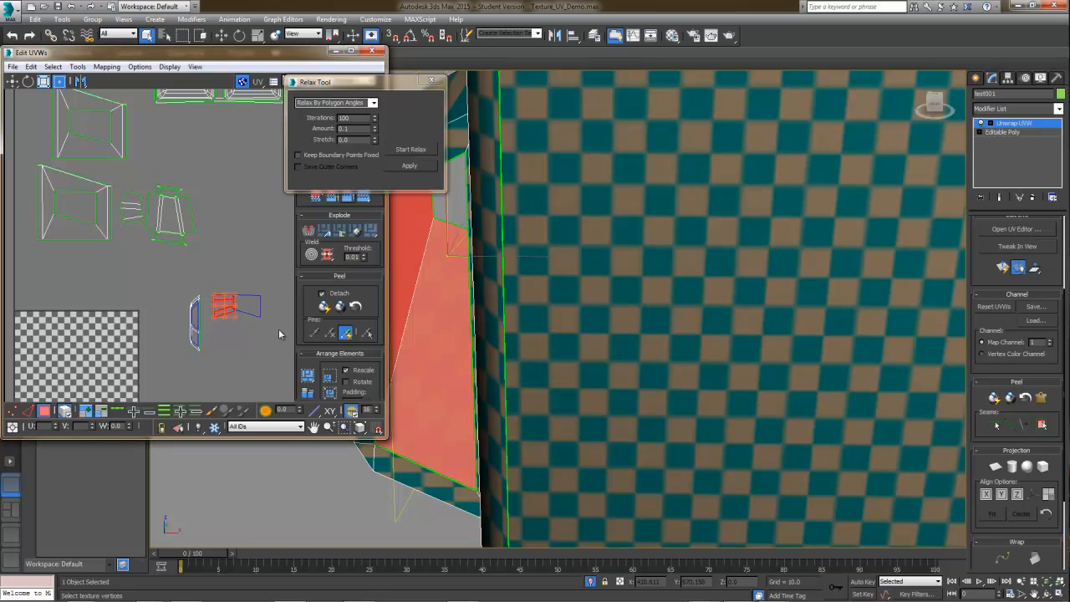
scroll(265, 287, "up", 2)
left_click_drag(218, 277, 255, 225)
Step: Select the outer pocket shell and deselect its top, front, bottom and bevel faces, keeping only the opening rim faces selected
left_click(173, 355)
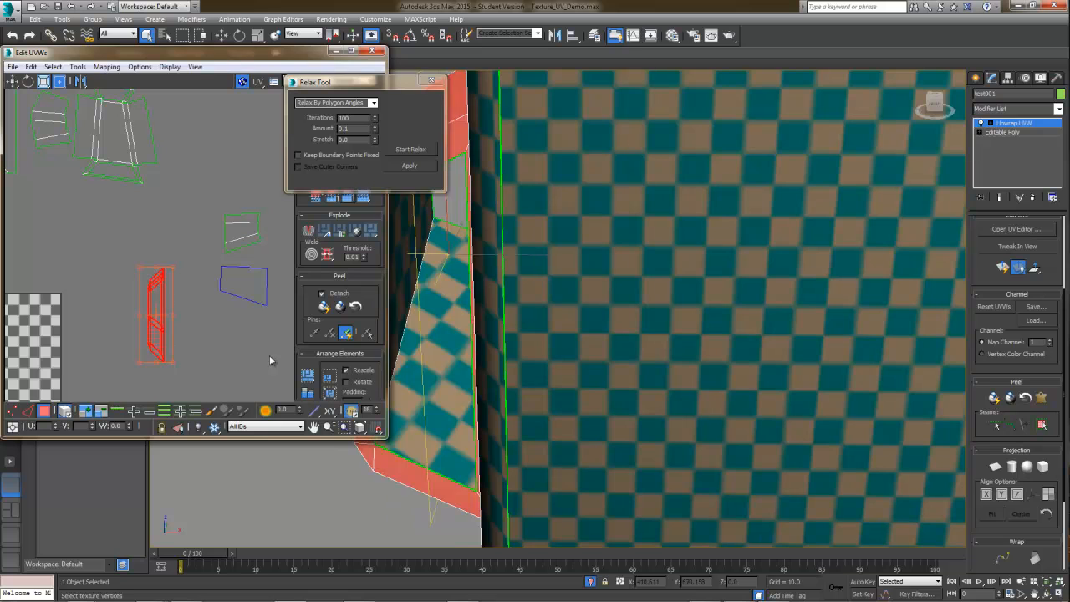
scroll(480, 380, "down", 5)
middle_click_drag(483, 384, 507, 387, "alt")
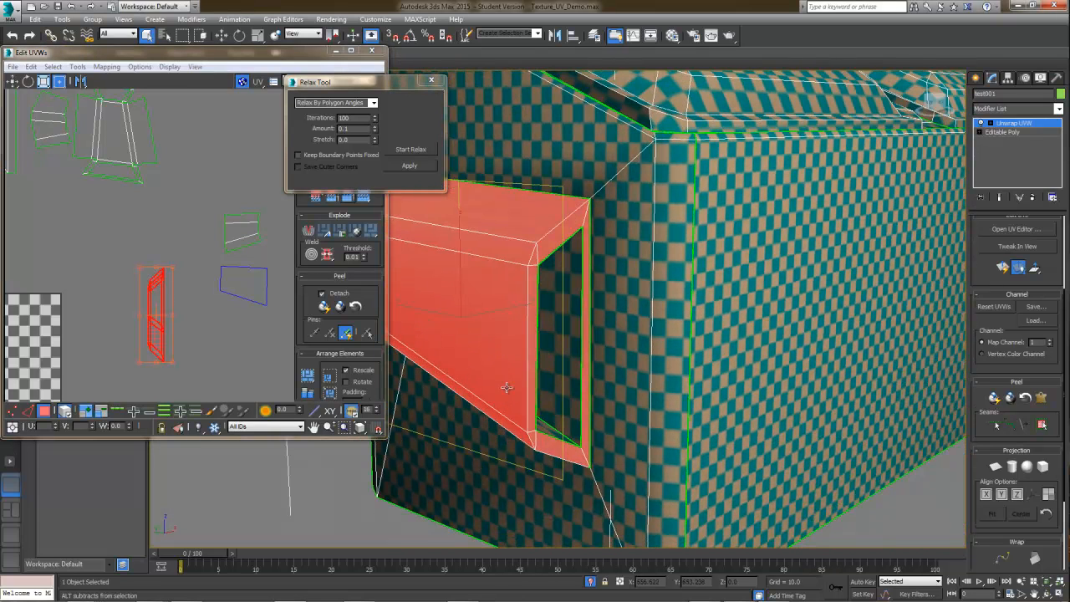
left_click(586, 298, "alt")
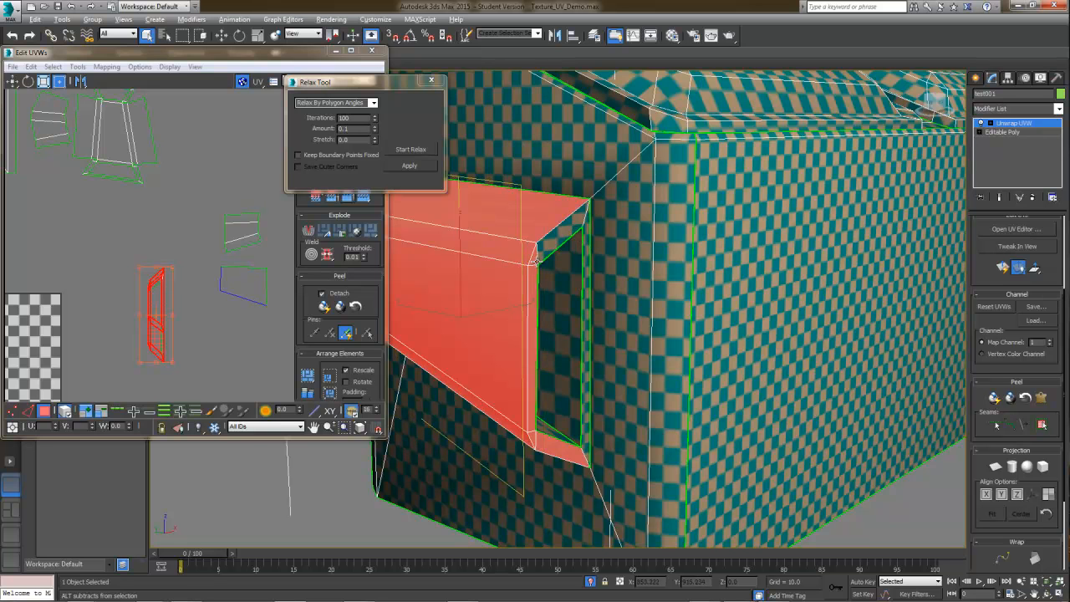
left_click(545, 251, "ctrl")
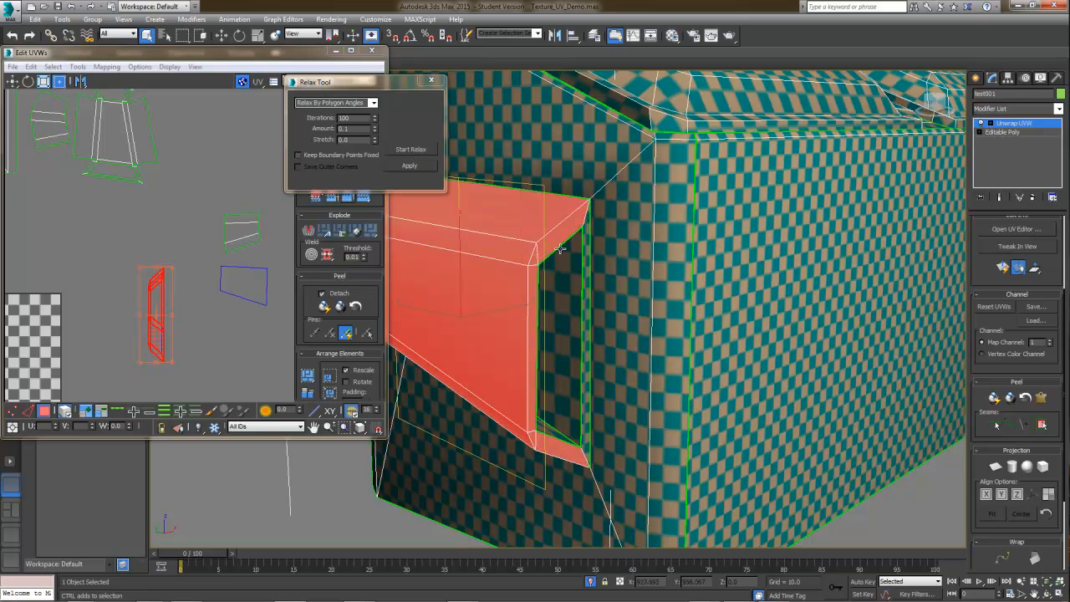
left_click(583, 262, "ctrl")
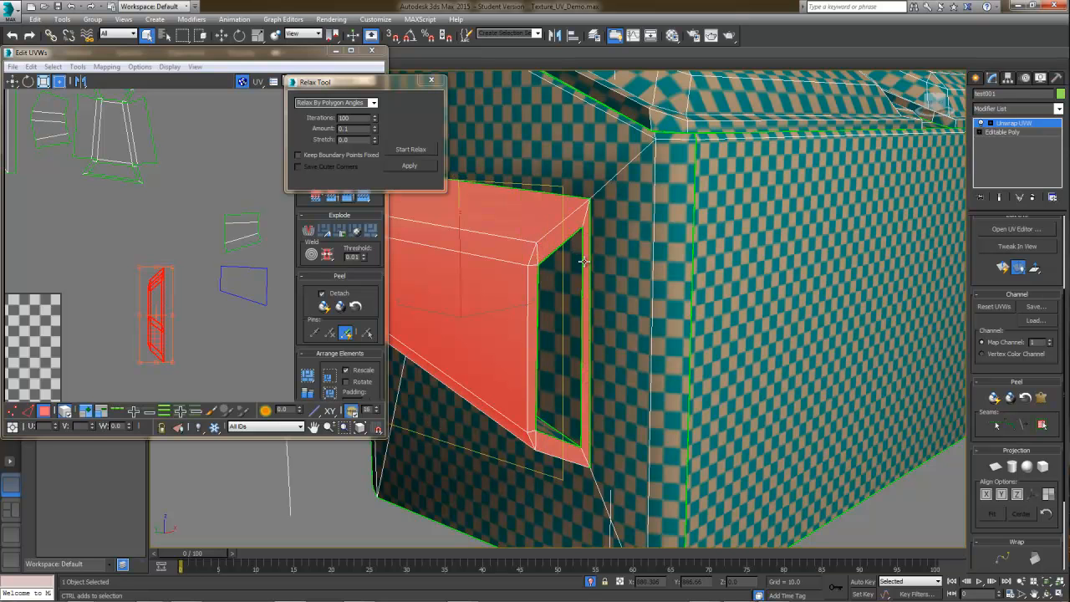
left_click(501, 236, "alt")
left_click(492, 246, "alt")
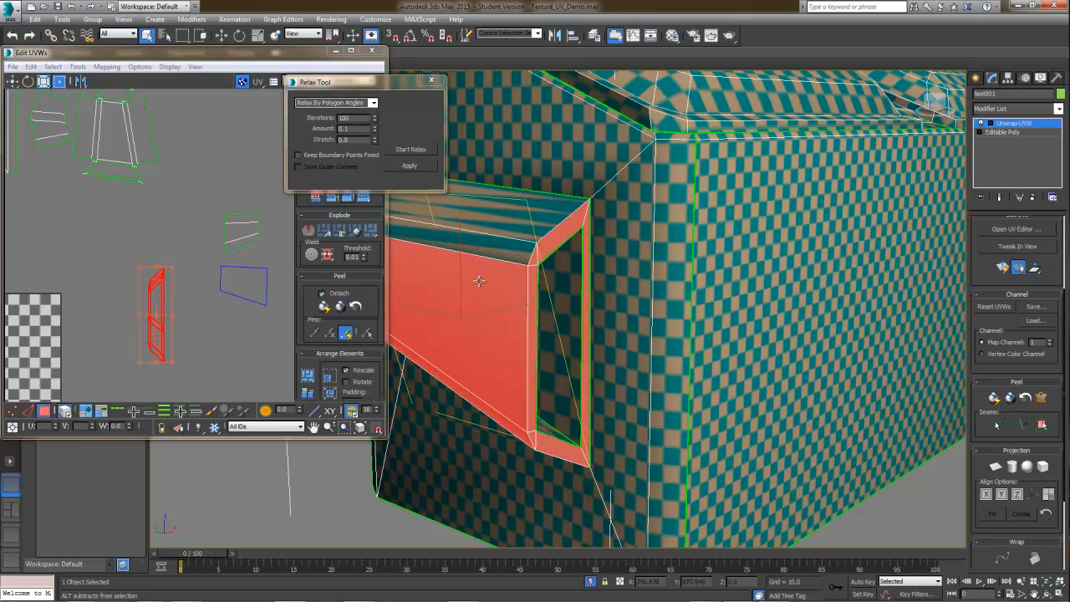
left_click(478, 283, "alt")
middle_click_drag(481, 332, 577, 324)
left_click(563, 355, "alt")
middle_click_drag(538, 359, 578, 450)
scroll(599, 410, "down", 3)
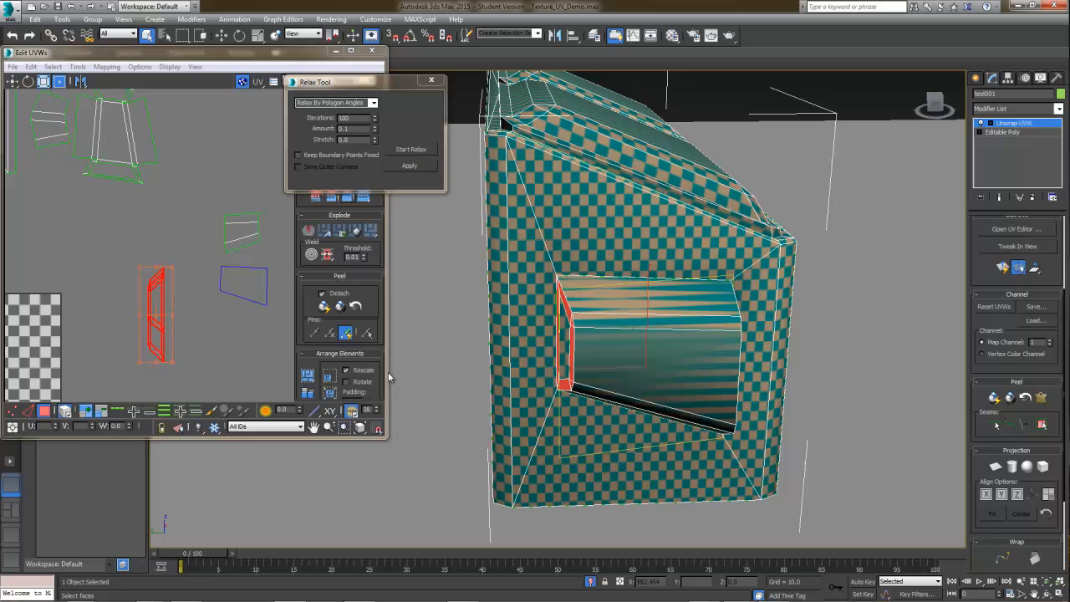
Step: Detach the selected opening rims from the outer pocket shell and move them between the outer and inner shells
right_click(153, 280)
left_click(140, 310)
middle_click_drag(582, 355, 507, 348, "alt")
left_click_drag(167, 290, 189, 239)
middle_click_drag(432, 312, 505, 304, "alt")
scroll(546, 308, "up", 4)
mouse_move(199, 220)
left_mouse_down()
mouse_move(230, 218)
mouse_move(207, 220)
left_mouse_up()
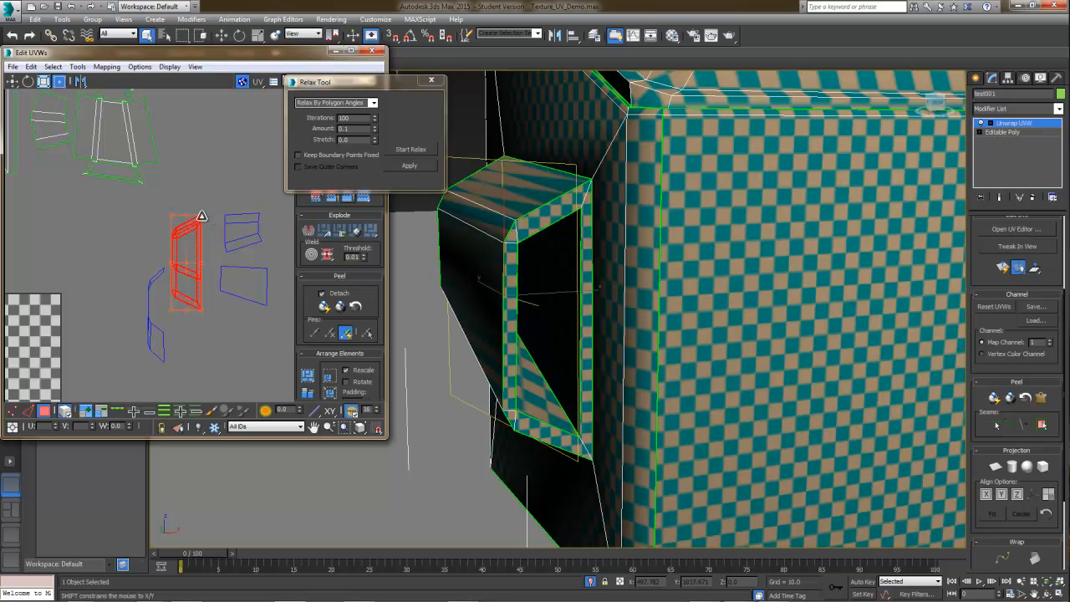
Step: Relax the remaining outer pocket shell by polygon angles and move it slightly clear of the rim shells
middle_click_drag(530, 352, 588, 353, "alt")
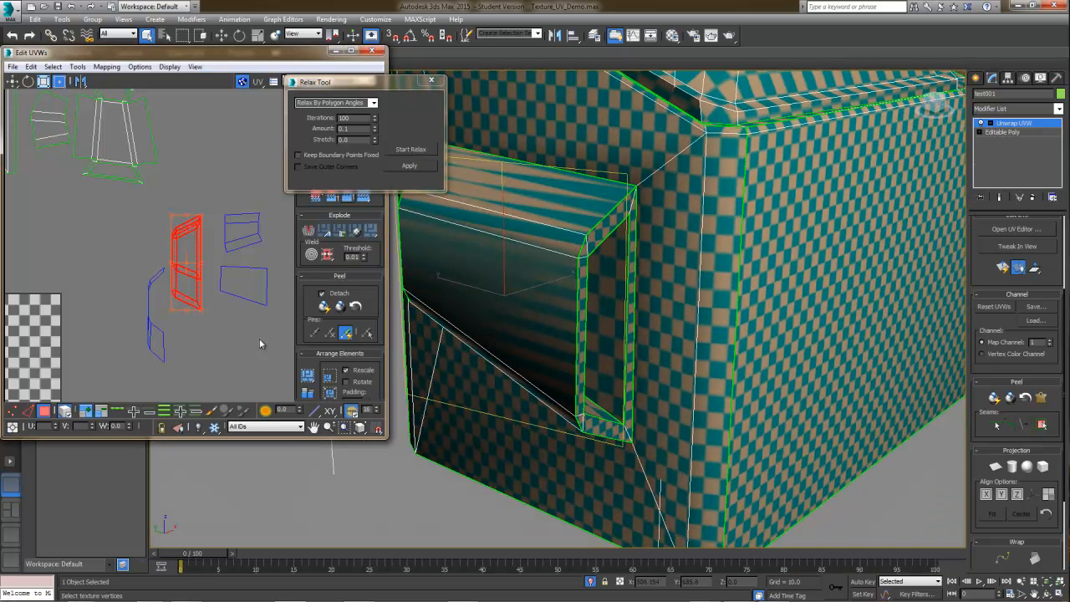
left_click(148, 337)
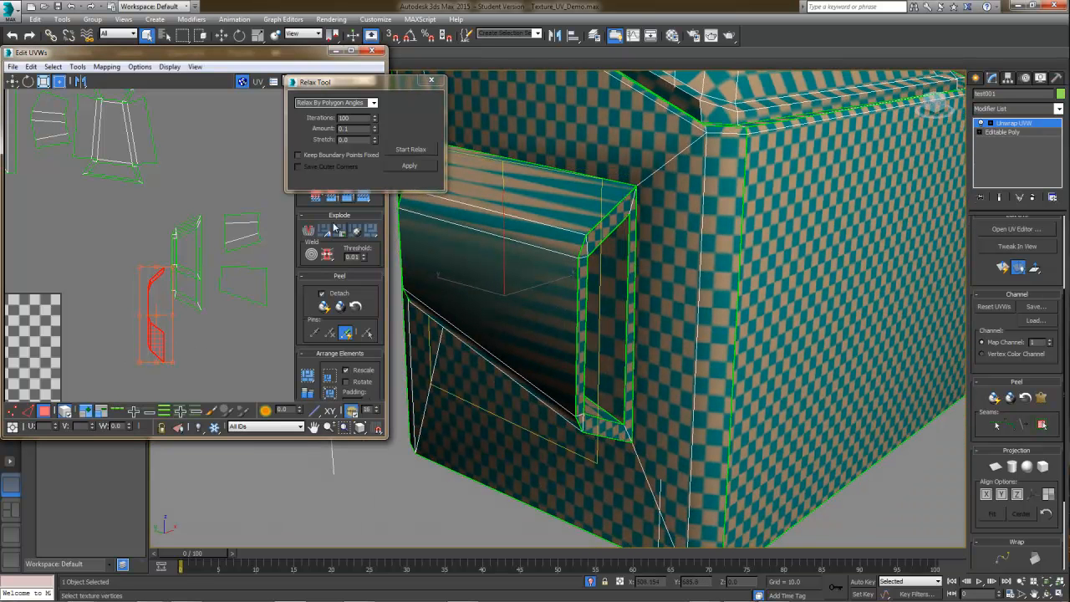
left_click(410, 149)
left_click(408, 152)
left_click_drag(164, 308, 149, 318)
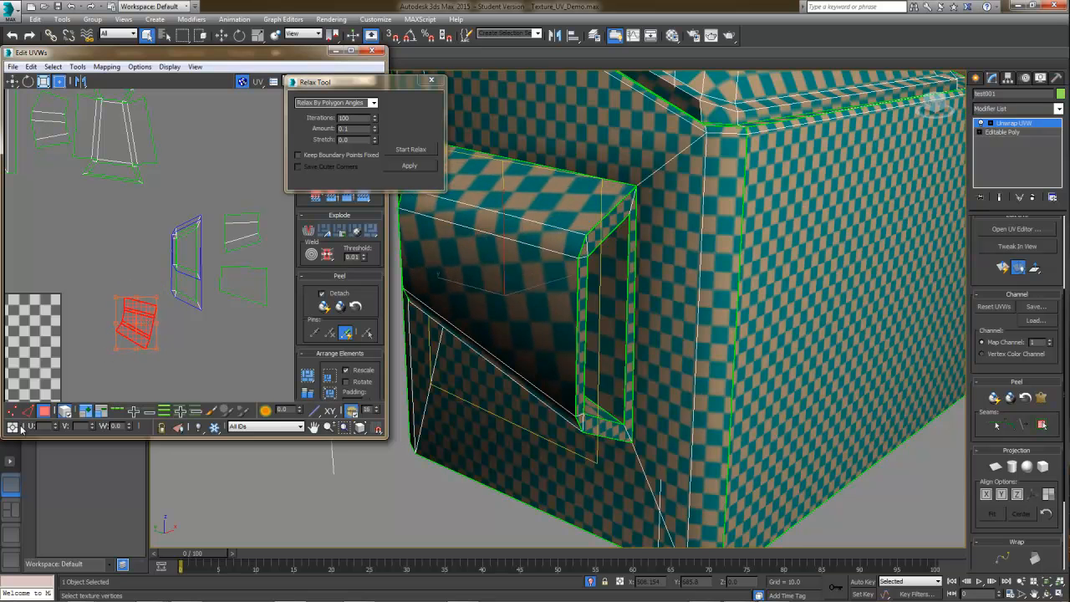
Step: Stitch the first opening rim to the outer pocket shell along their shared middle edge with a bias of 0.0
left_click(28, 411)
left_click(151, 327)
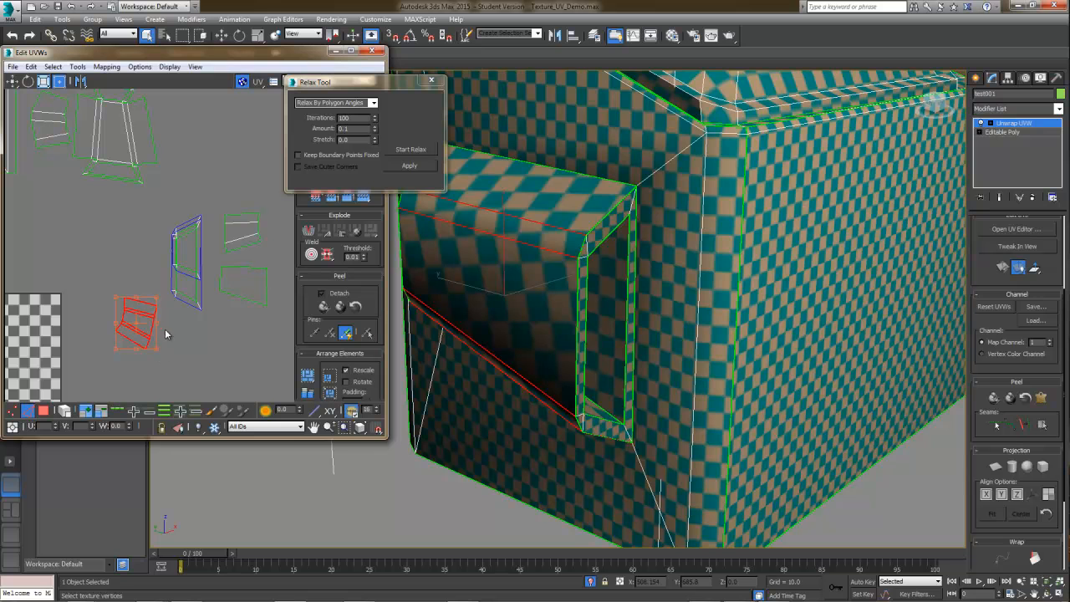
left_click(143, 322)
left_click(152, 328)
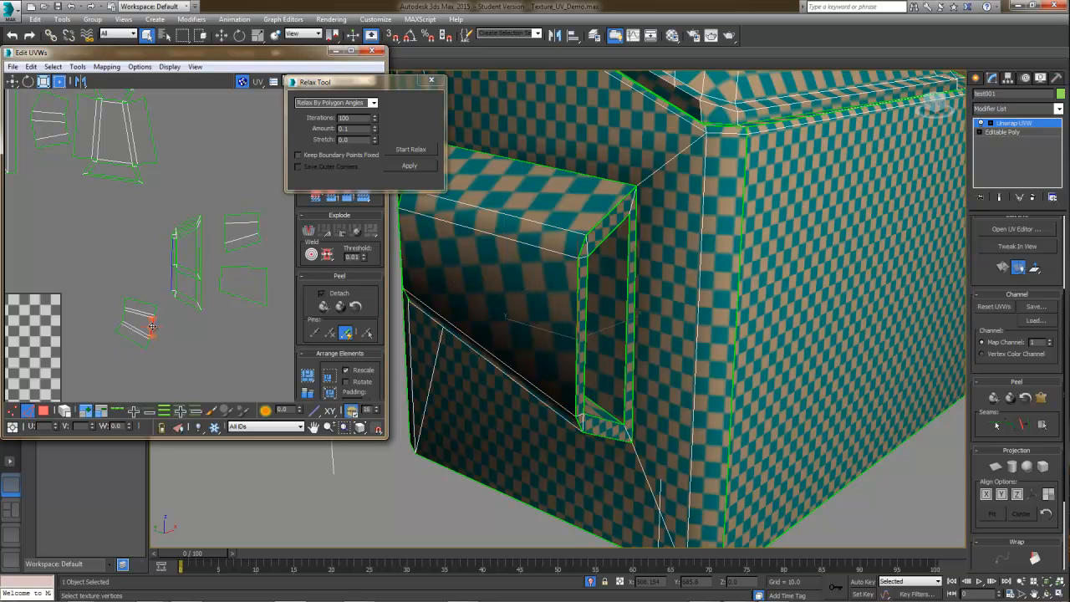
right_click(185, 326)
left_click(104, 369)
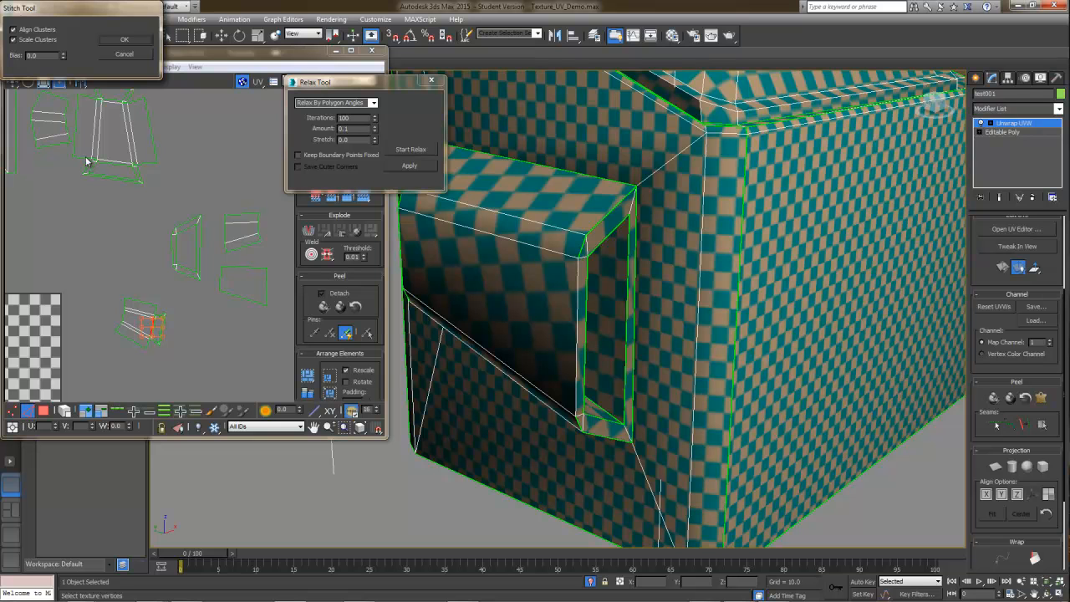
left_click(122, 40)
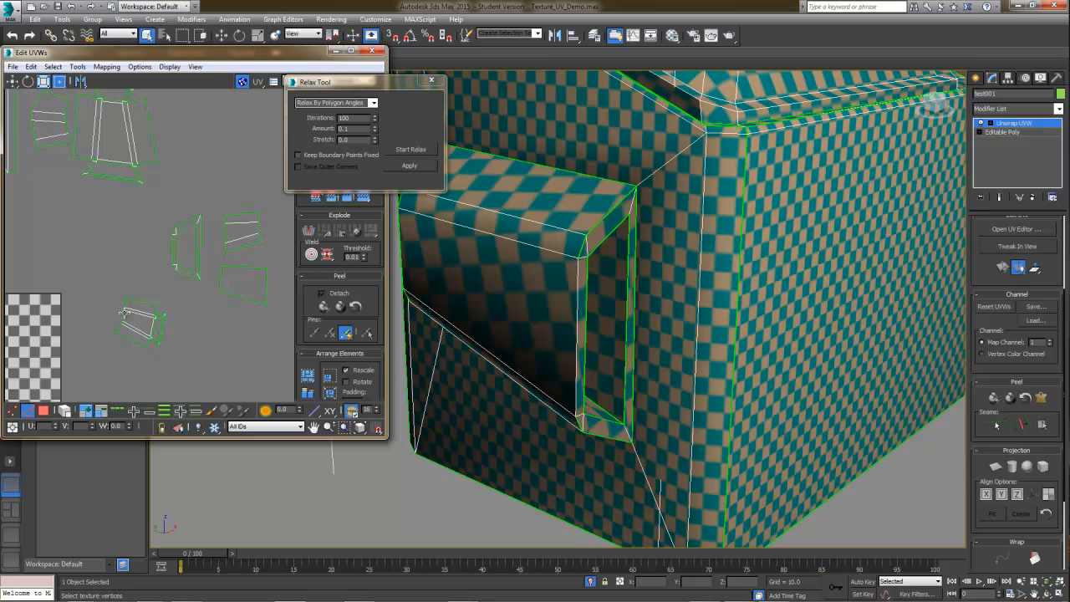
right_click(131, 275)
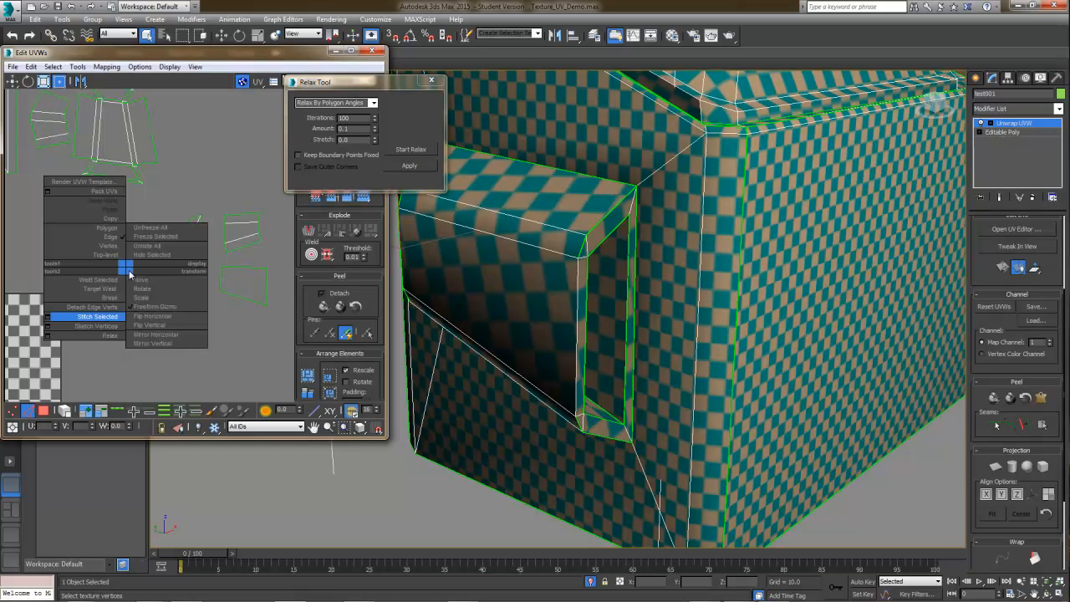
left_click(49, 316)
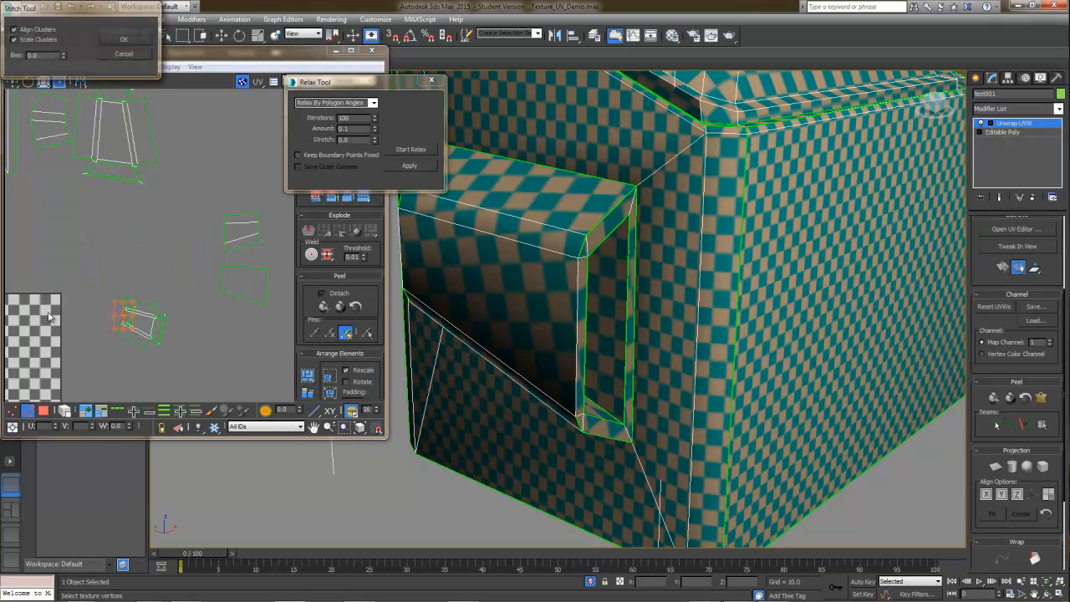
left_click(117, 54)
middle_click_drag(92, 339, 102, 317)
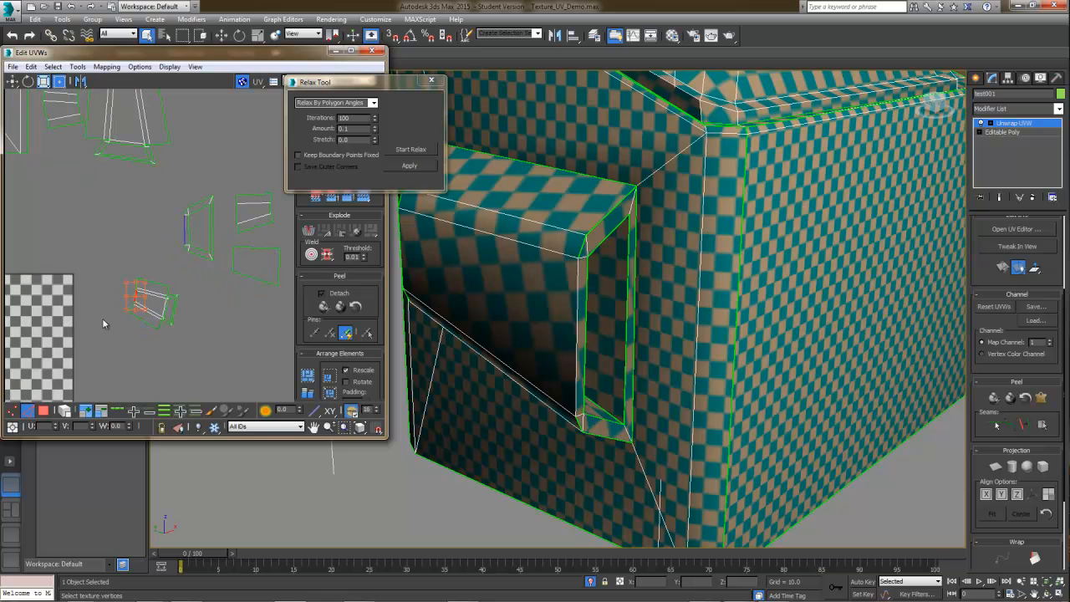
Step: Mirror the remaining rim shell horizontally and stitch it to the outer pocket shell along the opposite middle edge
left_click(44, 411)
left_click(188, 243)
left_click(86, 81)
left_click(28, 411)
left_click(148, 314)
right_click(166, 255)
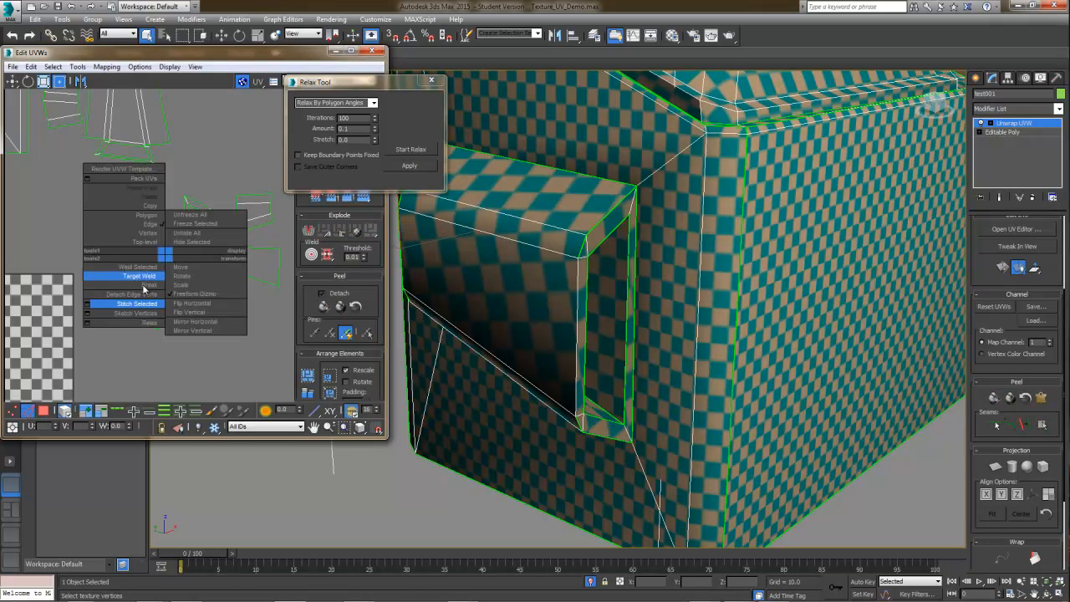
left_click(87, 309)
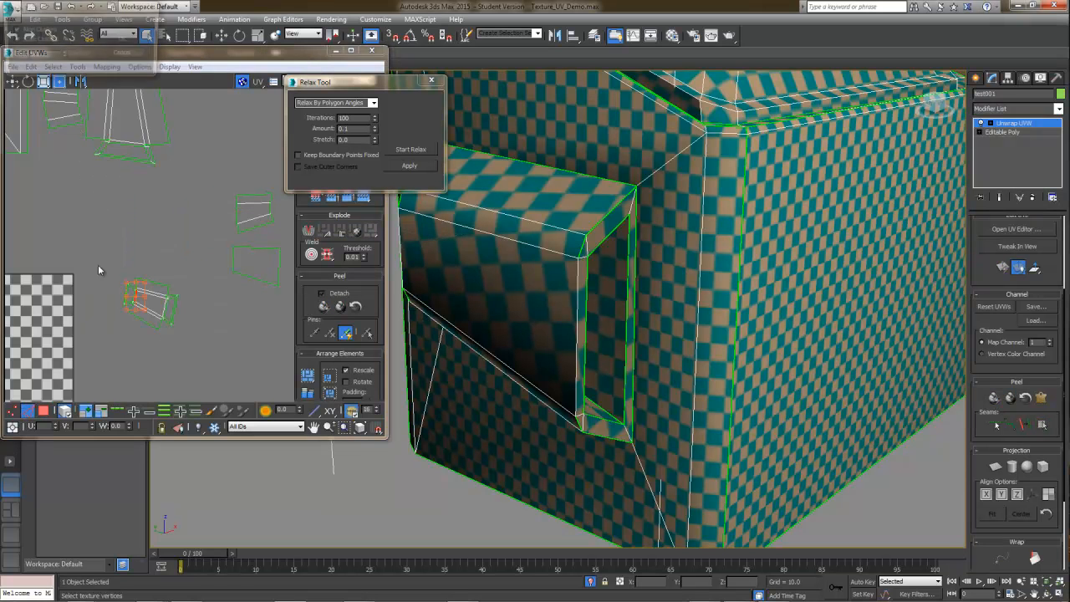
Step: Rotate the stitched outer pocket shell upright beside the first pocket's outer shell and scale it up to a similar size
left_click(43, 410)
left_click(161, 300)
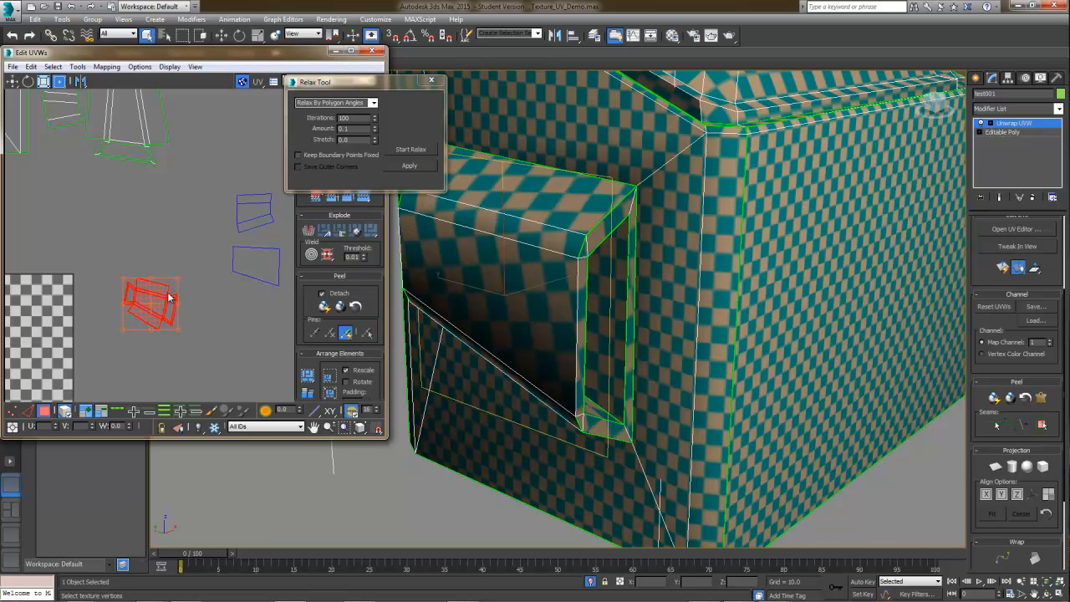
middle_click_drag(148, 295, 151, 326)
scroll(152, 326, "up", 1)
scroll(151, 326, "down", 2)
left_click_drag(152, 325, 240, 147)
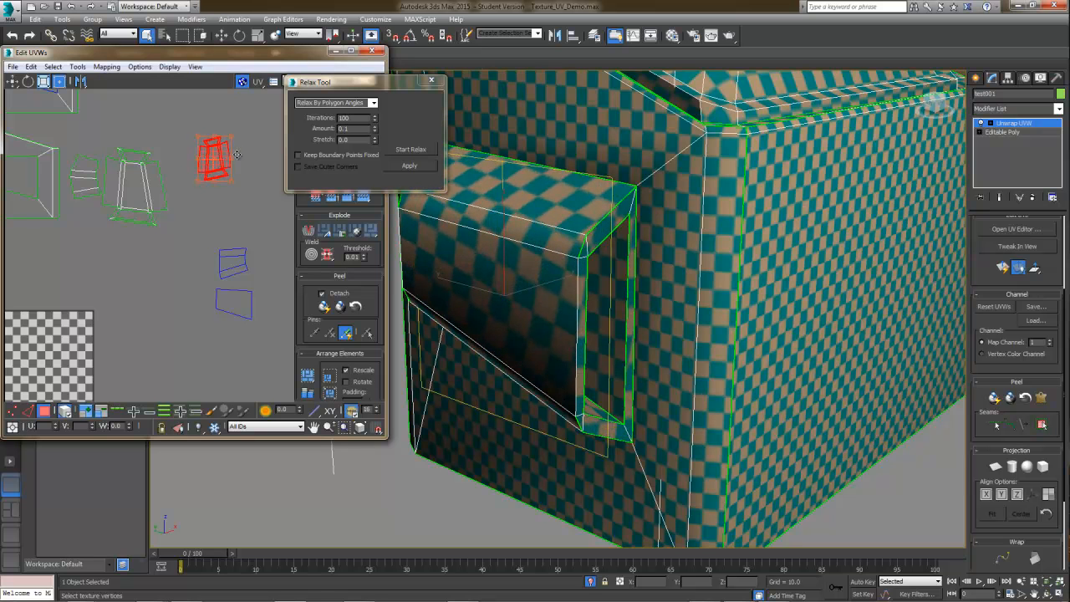
left_click_drag(197, 179, 187, 205)
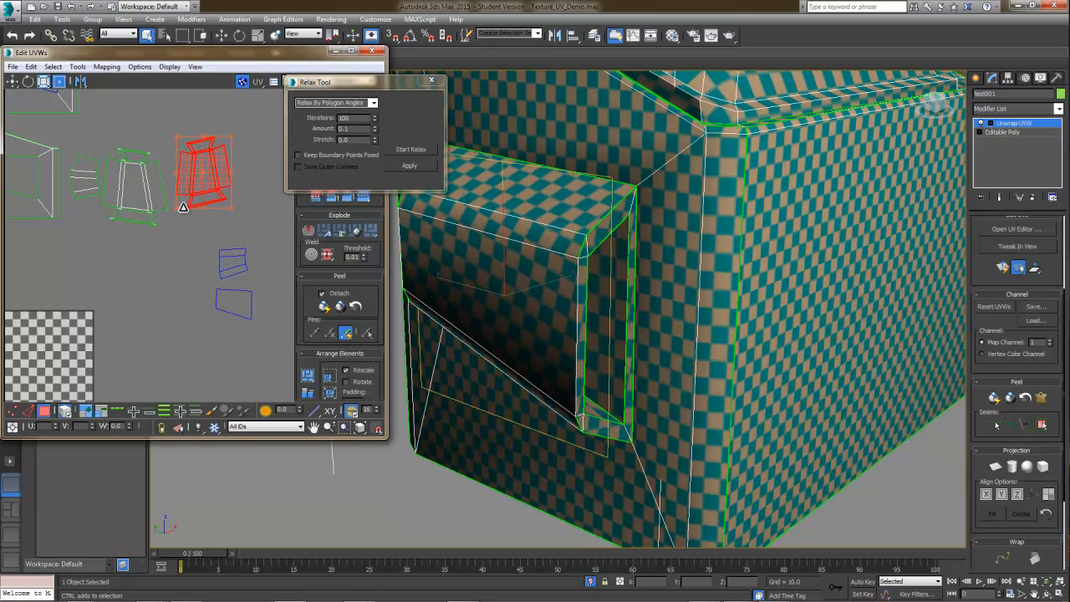
Step: Stitch the second inner pocket shell to the separate tapered shell beneath it along their shared edge, aligning and scaling clusters with a bias of 0.0
left_click(224, 262)
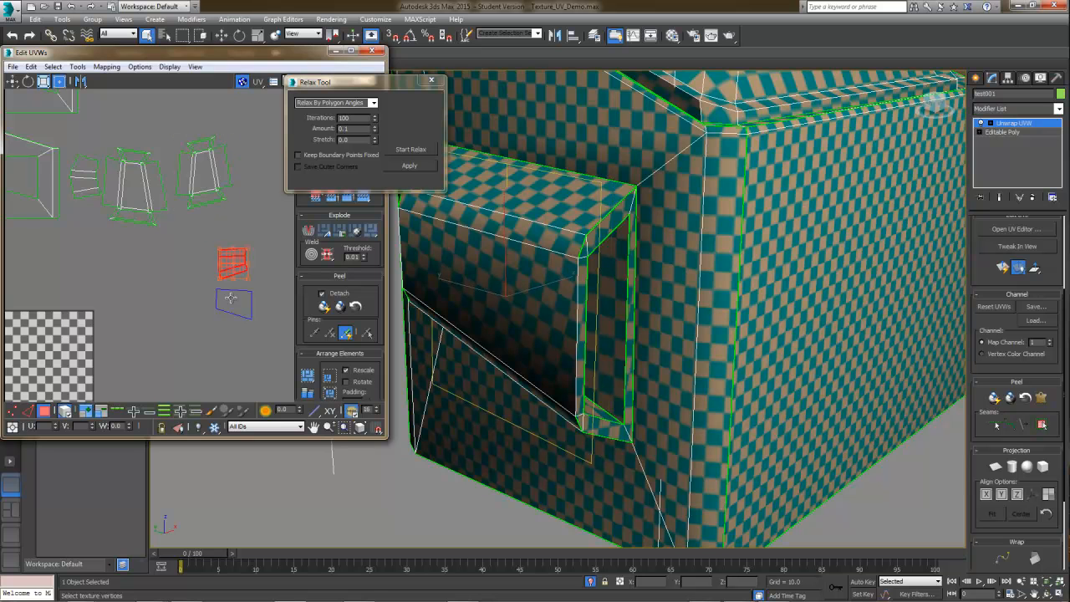
left_click(31, 412)
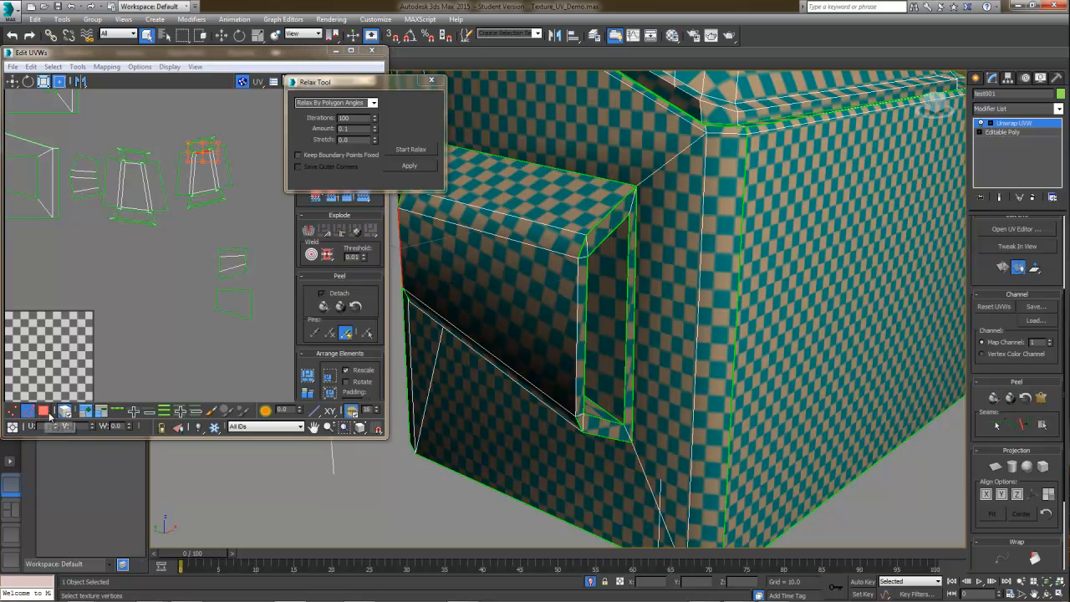
left_click(240, 272)
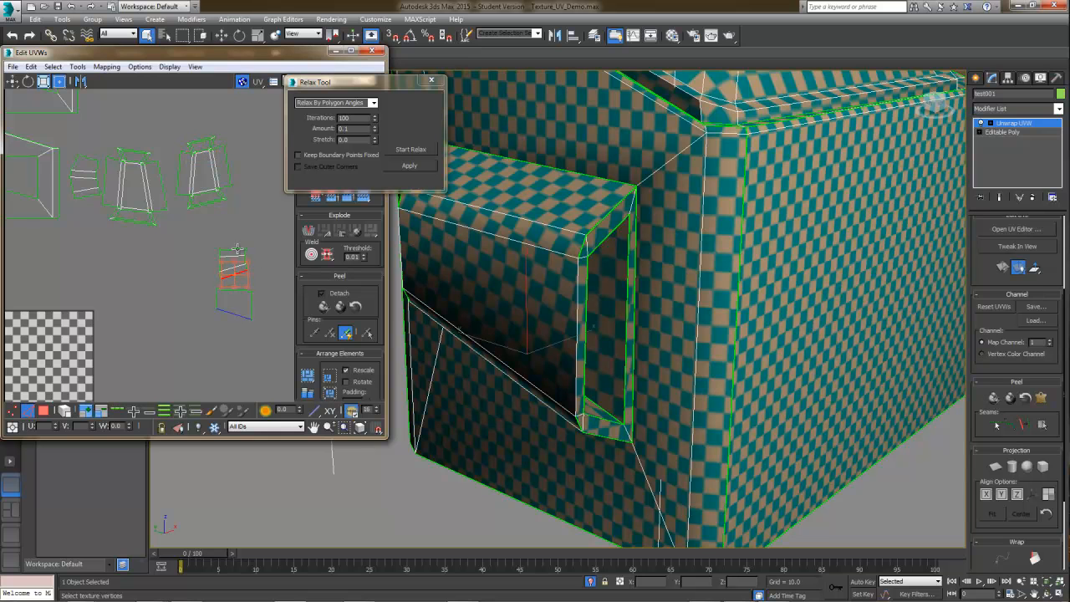
right_click(244, 243)
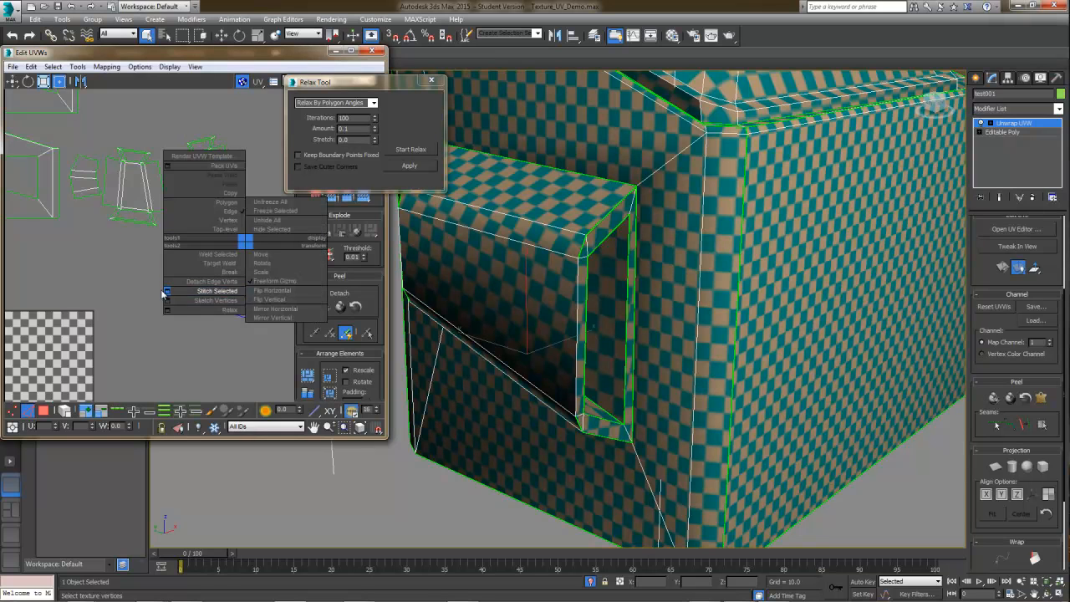
left_click(167, 292)
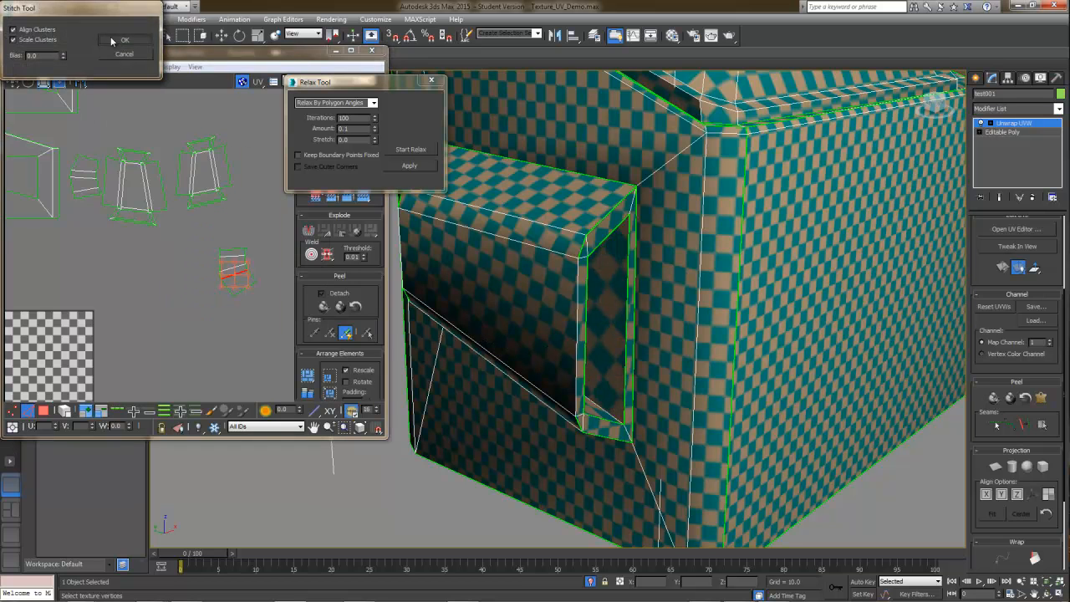
left_click(112, 41)
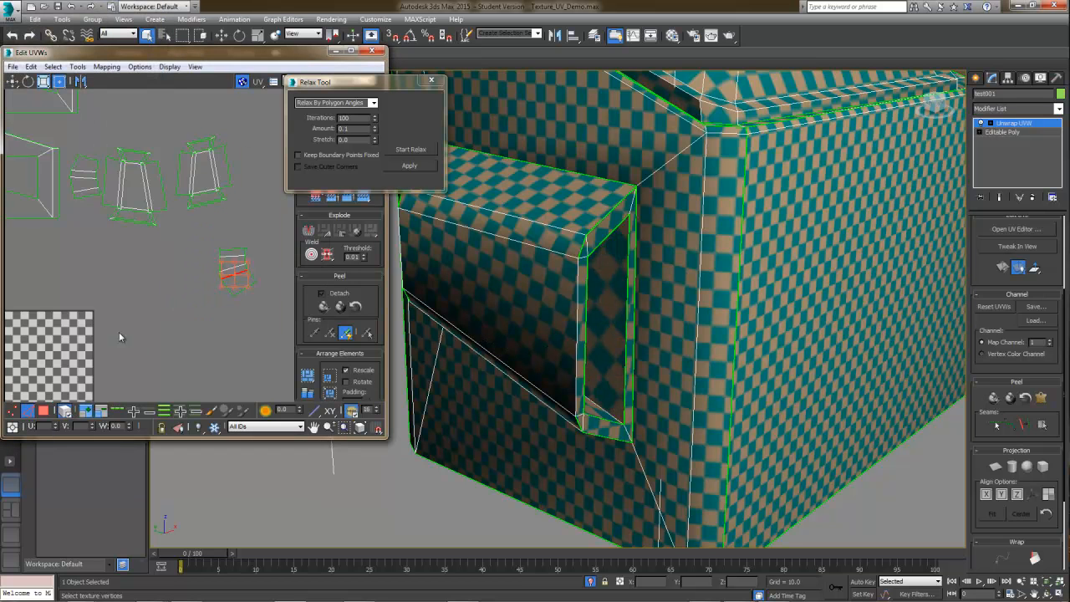
Step: Place the stitched inner pocket shell beside its outer pocket shell and move both next to the upper side panel shell
left_click(44, 411)
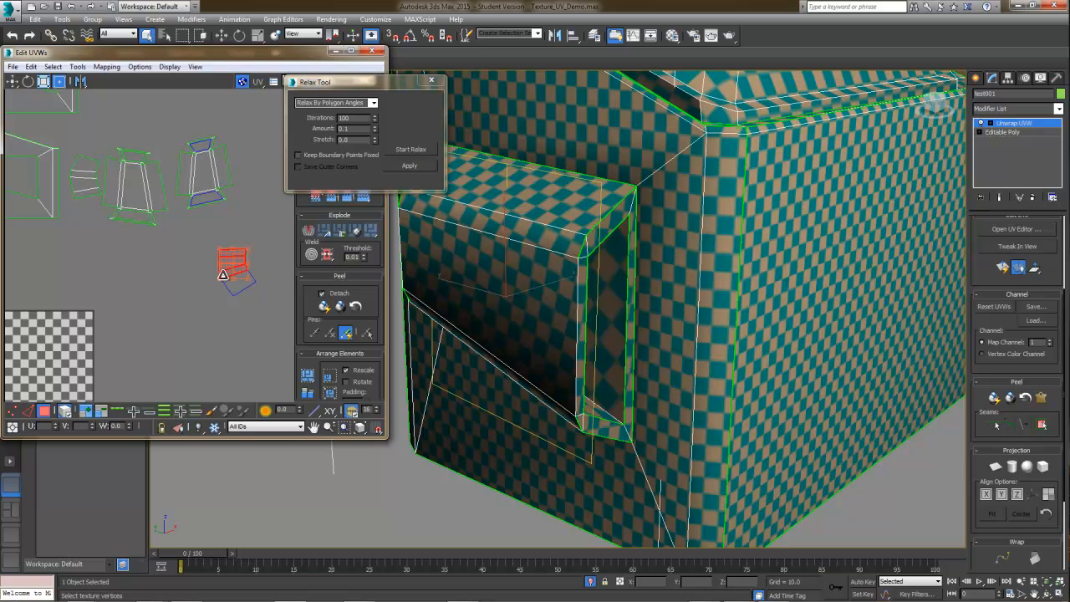
left_click_drag(225, 285, 249, 164)
scroll(245, 167, "down", 3)
middle_click_drag(244, 175, 242, 255)
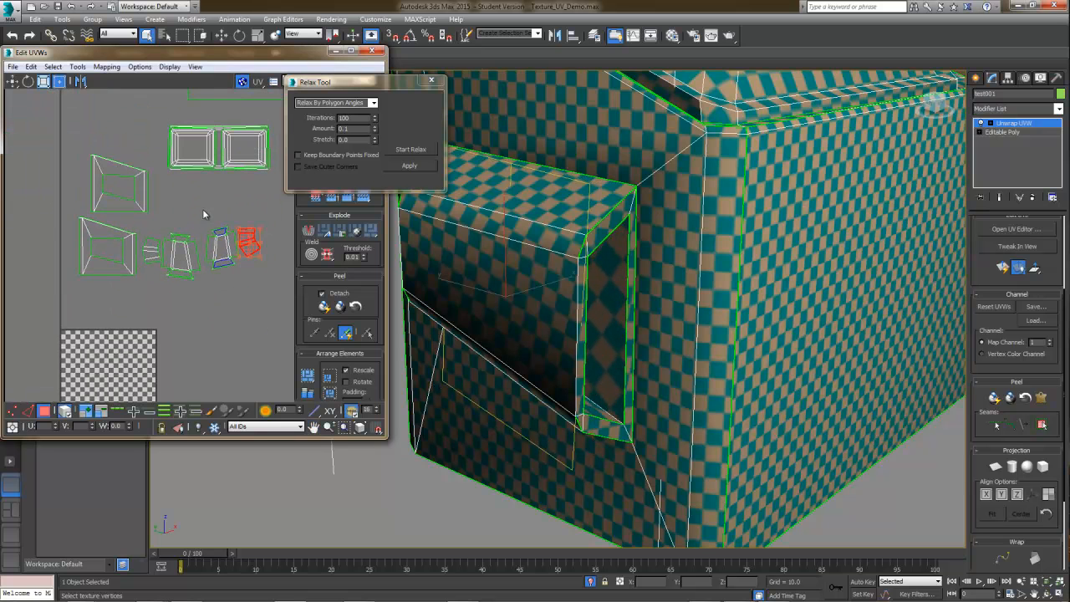
left_click_drag(248, 260, 197, 194)
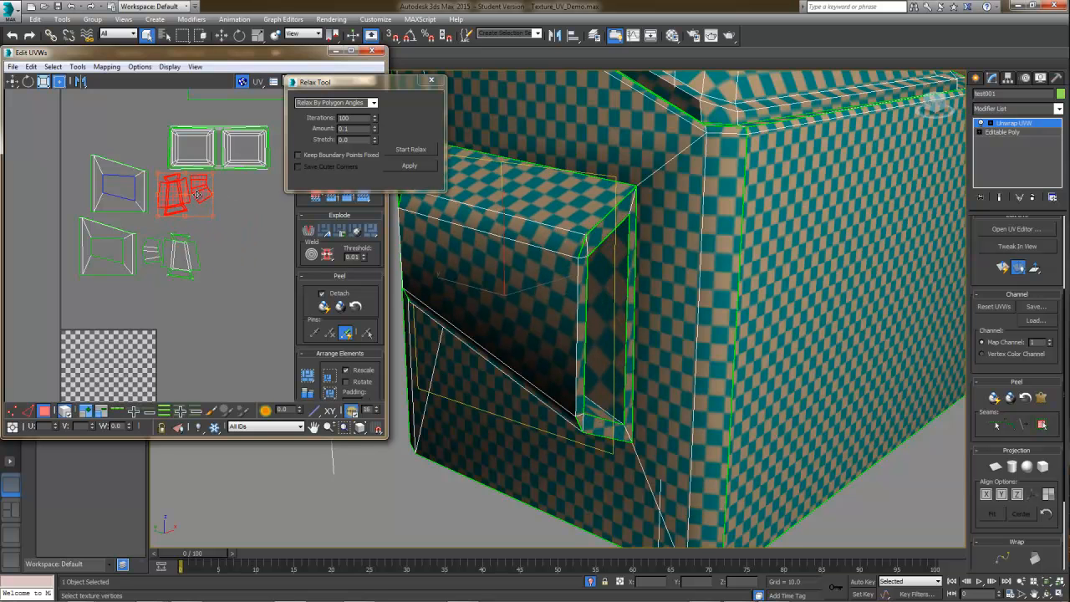
scroll(197, 194, "down", 3)
middle_click_drag(196, 194, 173, 239)
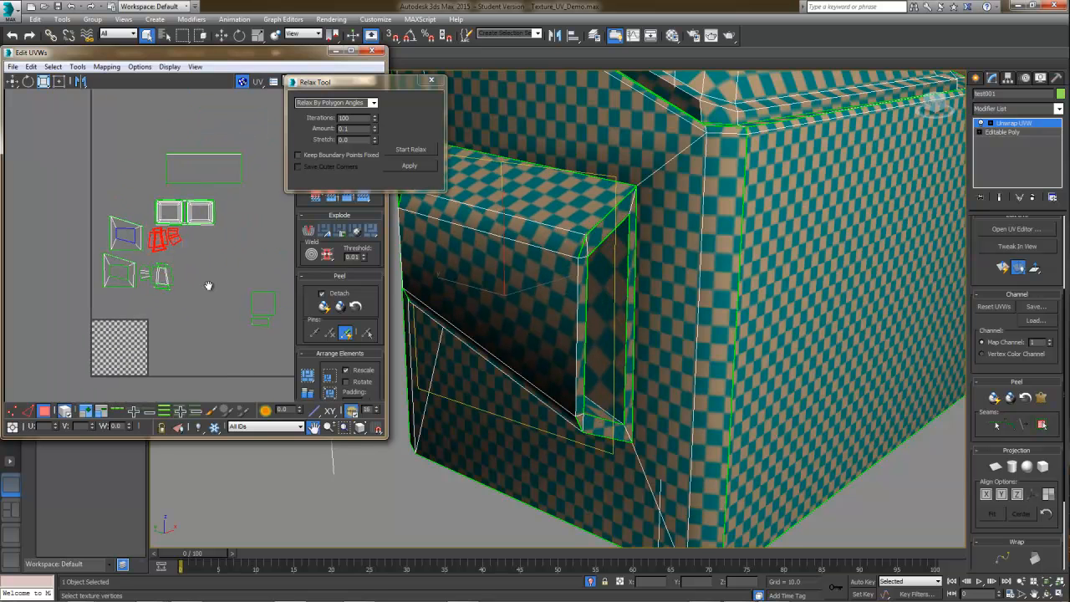
Step: Move the two loose rectangular shells up level with the pair of lid shells
middle_click_drag(253, 272, 183, 240)
left_click(197, 274)
left_click_drag(183, 265, 193, 191)
middle_click_drag(193, 191, 211, 193)
Step: Close the relax settings and move the long front panel shell onto the lower-left corner of the checkered UV tile
left_click(160, 140)
middle_click_drag(554, 339, 515, 399)
scroll(545, 379, "down", 6)
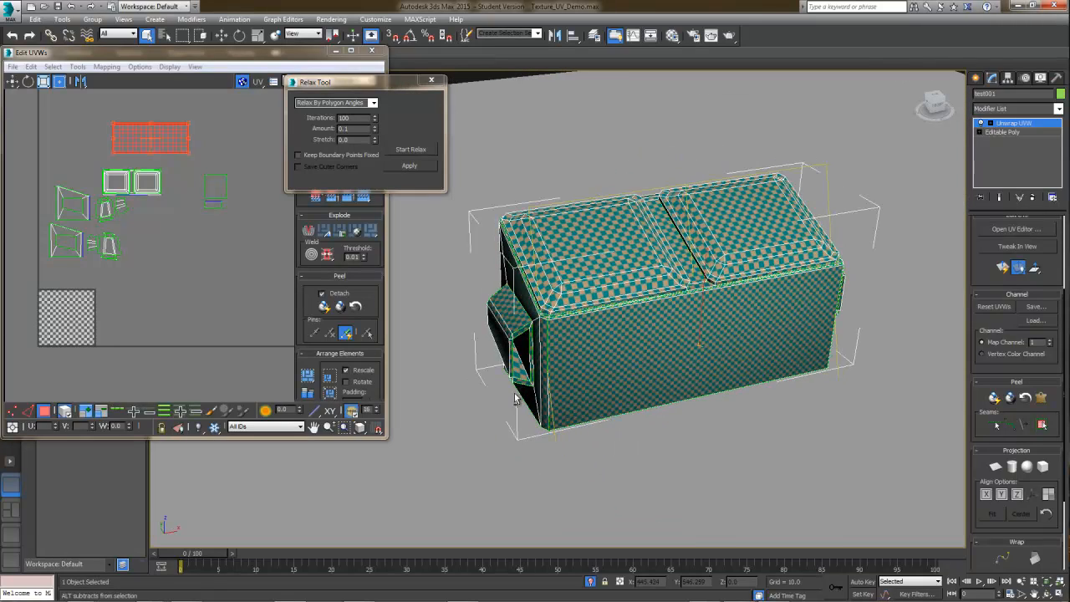
left_click(566, 376)
middle_click_drag(566, 375, 552, 341, "alt")
middle_click_drag(187, 172, 209, 186)
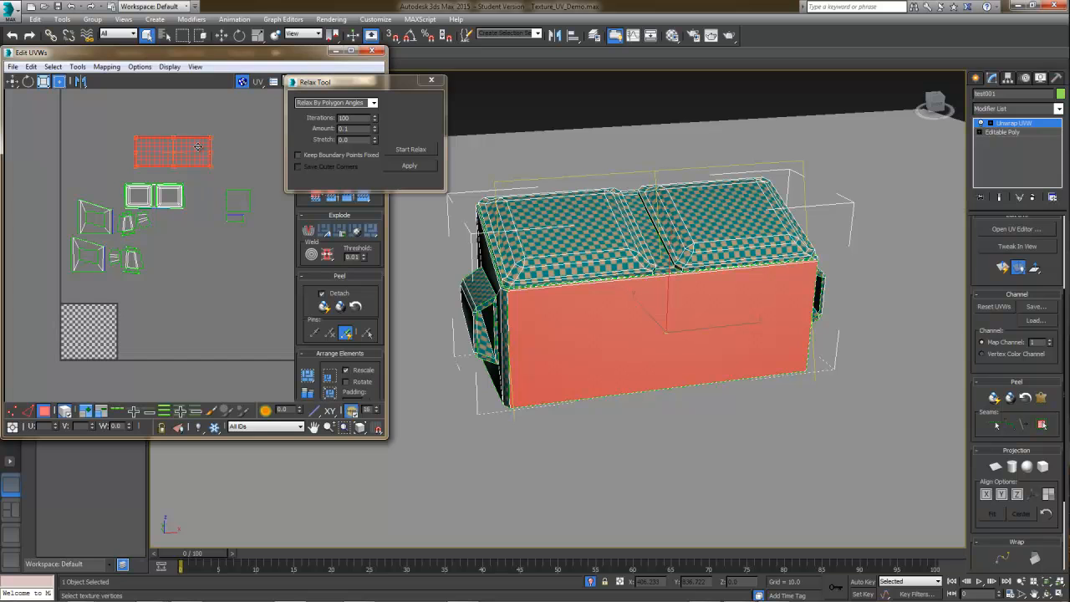
left_click_drag(198, 147, 176, 151)
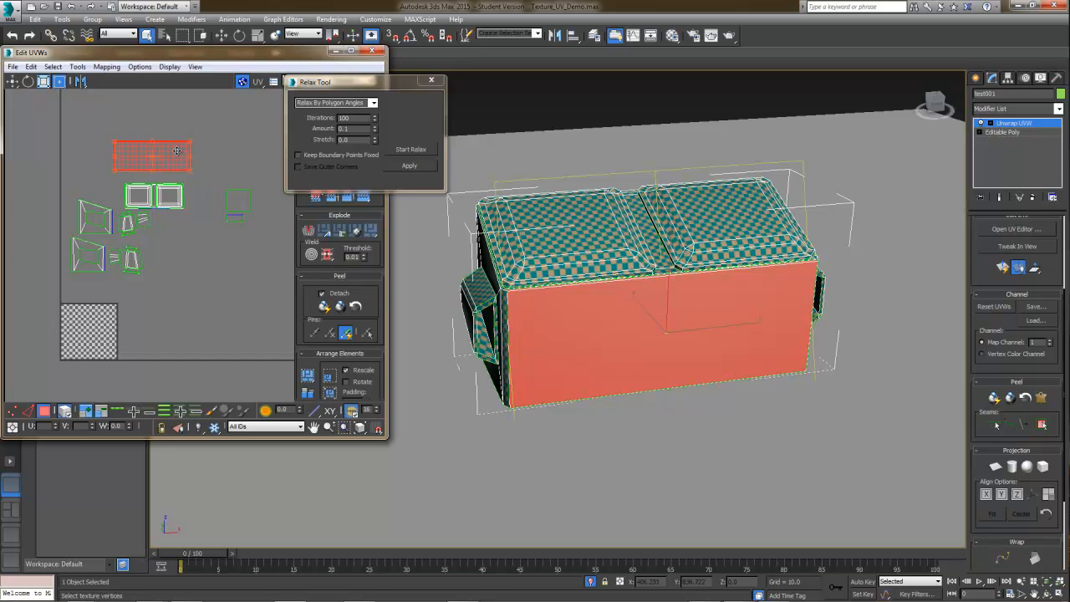
left_click(430, 79)
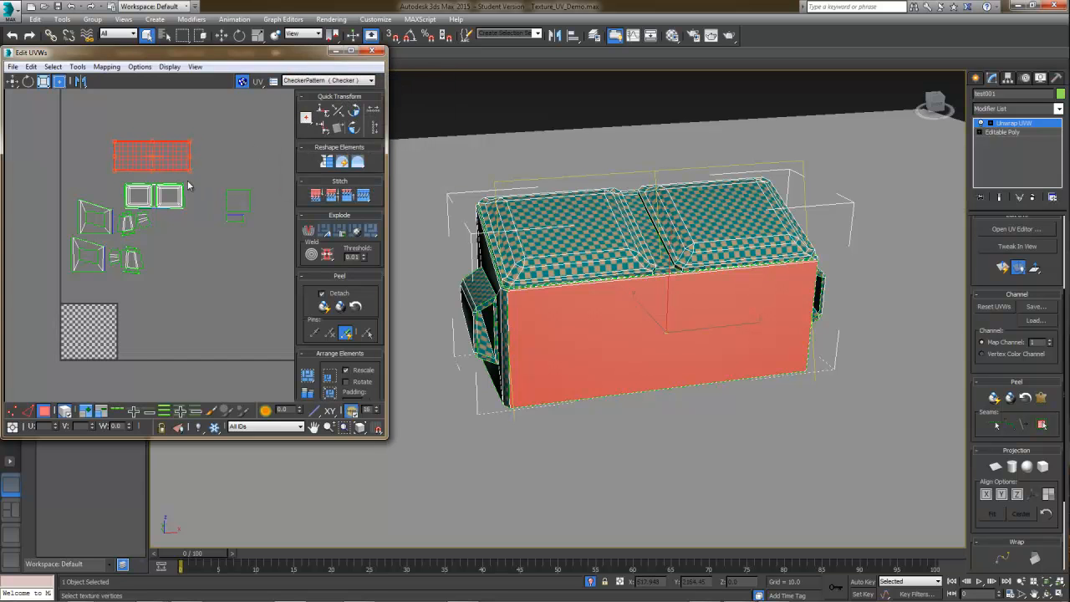
middle_click_drag(187, 186, 194, 199)
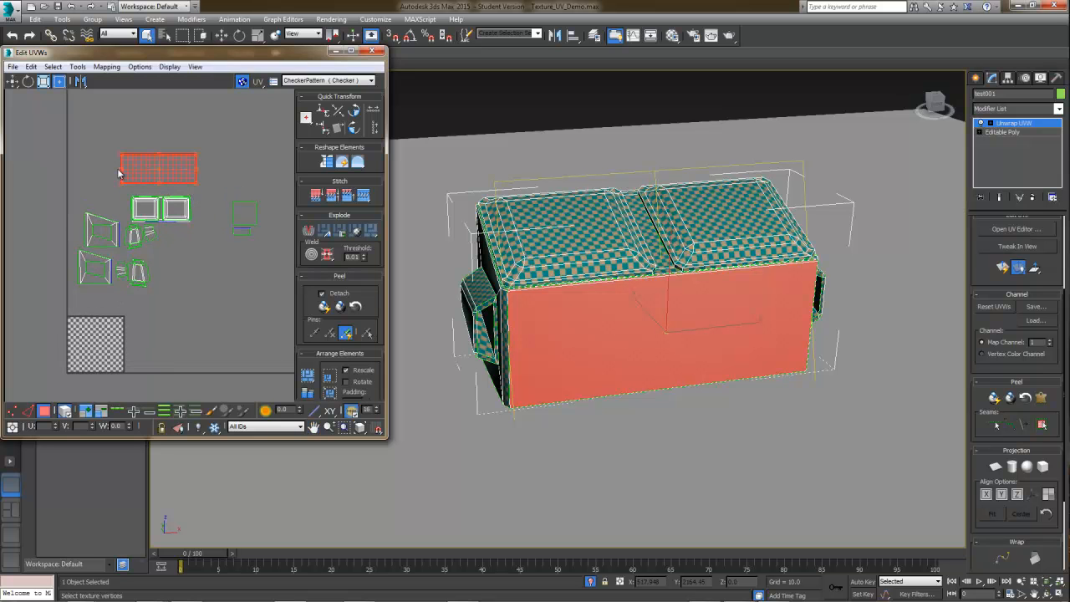
left_click_drag(139, 168, 89, 351)
middle_click_drag(89, 349, 142, 261)
middle_click_drag(139, 162, 125, 224)
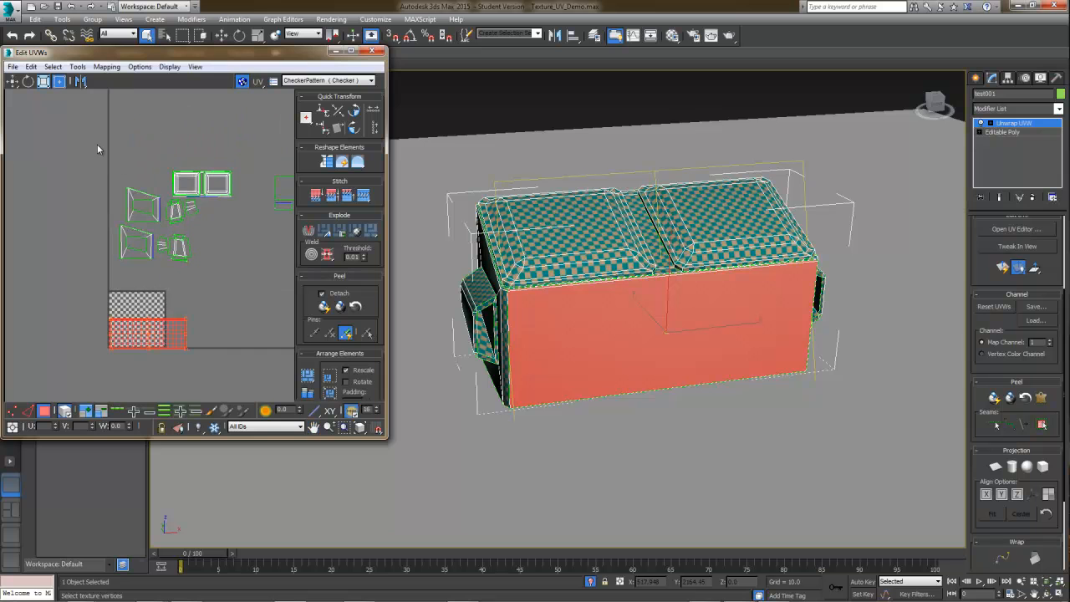
Step: Move all the other shells left and down, leaving the front panel shell on the UV tile
left_click_drag(327, 252, 328, 254)
middle_click_drag(172, 253, 148, 221)
left_click_drag(150, 221, 42, 302)
middle_click_drag(70, 302, 105, 317)
Step: Reselect the front panel shell and align its lower-left corner precisely with the UV tile's lower-left corner
scroll(90, 285, "up", 4)
left_click(115, 311)
left_click(134, 278)
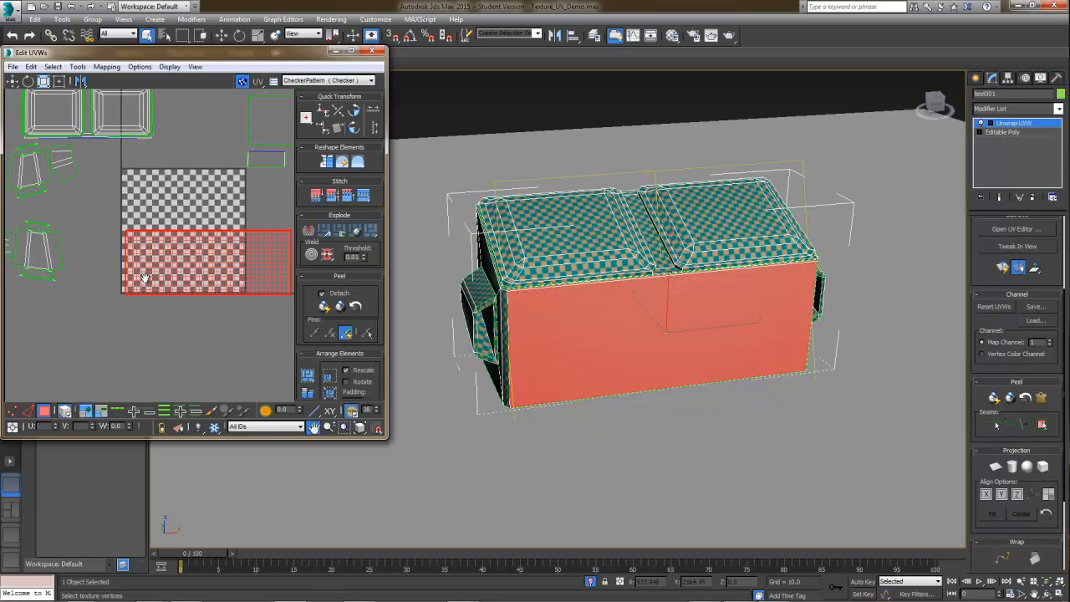
scroll(135, 278, "up", 2)
left_click_drag(120, 284, 113, 278)
middle_click_drag(114, 278, 165, 321)
scroll(126, 277, "up", 4)
scroll(159, 330, "up", 2)
middle_click_drag(155, 336, 205, 245)
scroll(205, 245, "up", 2)
scroll(125, 301, "up", 2)
middle_click_drag(124, 302, 174, 249)
scroll(174, 249, "up", 1)
left_click_drag(174, 256, 159, 283)
middle_click_drag(142, 289, 31, 311)
Step: Scale the front panel shell down until its width exactly matches the UV tile's width
scroll(112, 306, "down", 5)
scroll(140, 300, "down", 5)
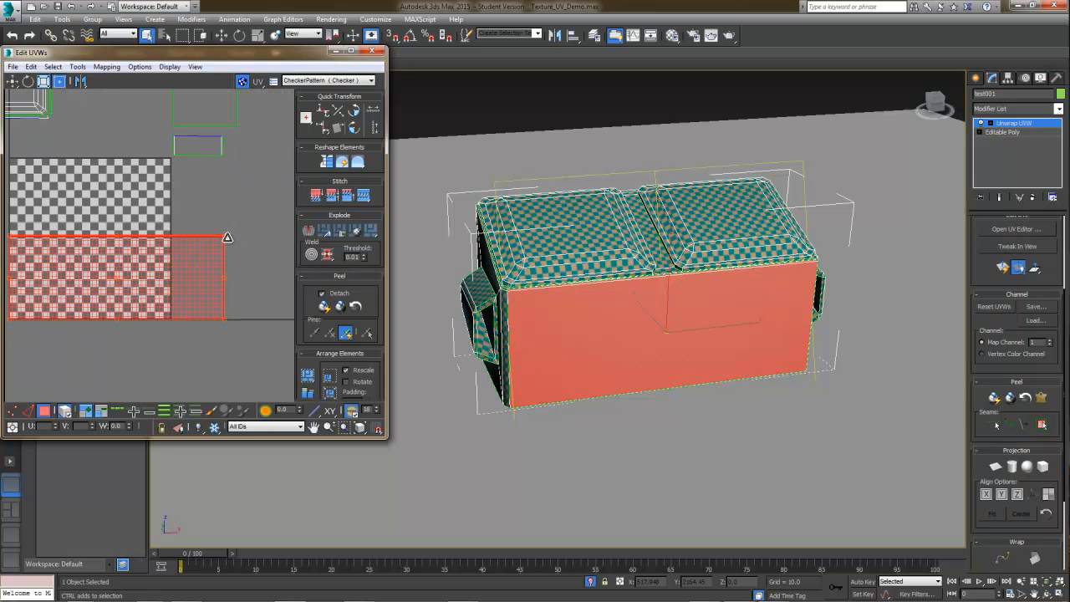
left_click_drag(228, 242, 173, 269)
scroll(174, 268, "up", 4)
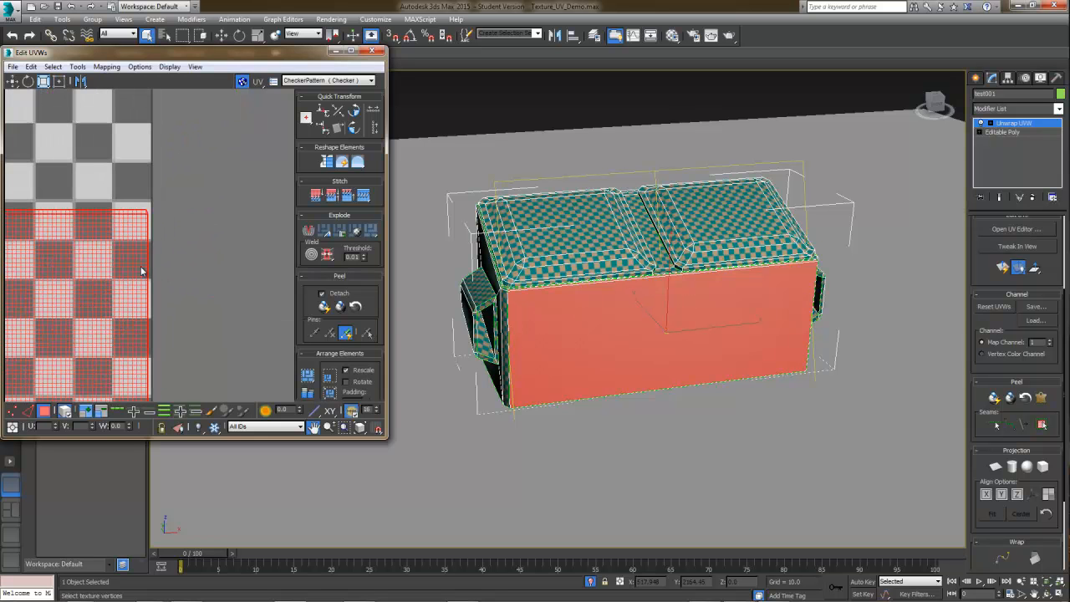
scroll(141, 266, "up", 2)
scroll(190, 304, "up", 1)
middle_click_drag(168, 265, 168, 308)
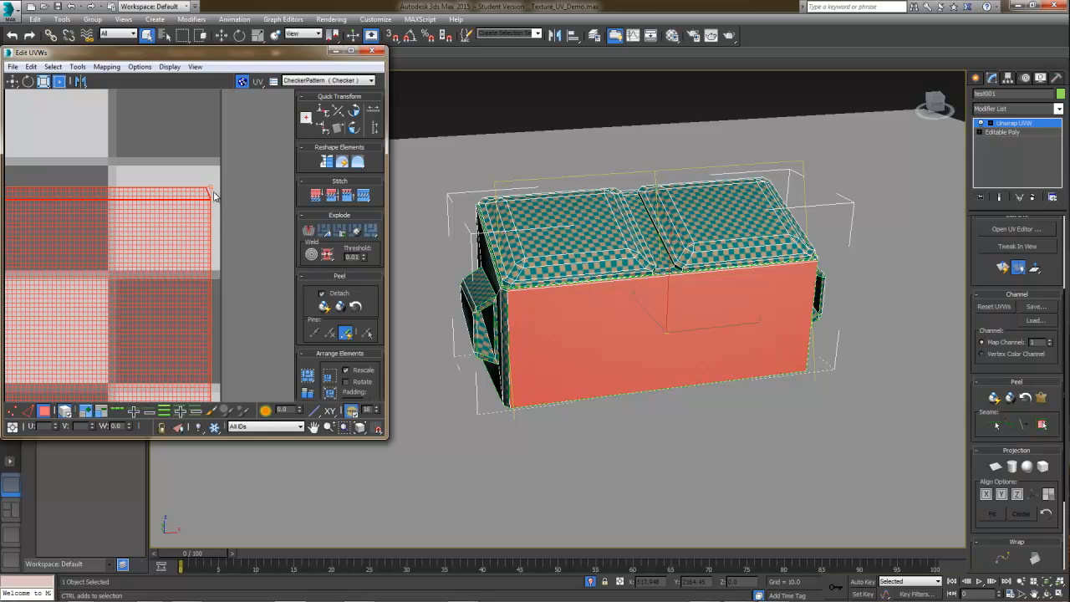
left_click_drag(213, 192, 216, 184)
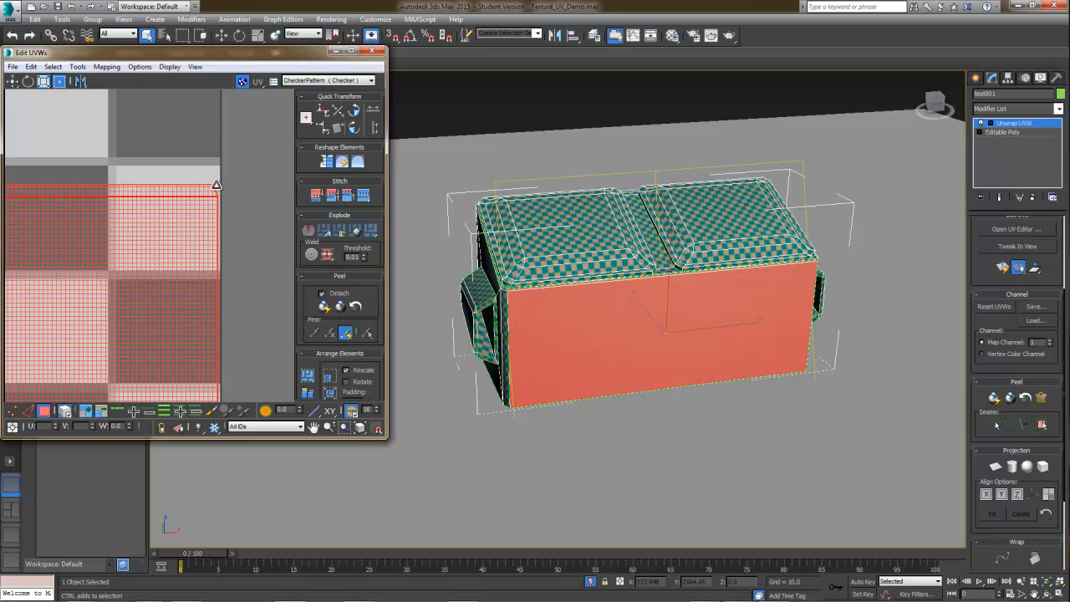
scroll(216, 183, "down", 2)
scroll(218, 184, "up", 6)
left_click_drag(214, 185, 223, 176)
scroll(223, 177, "down", 8)
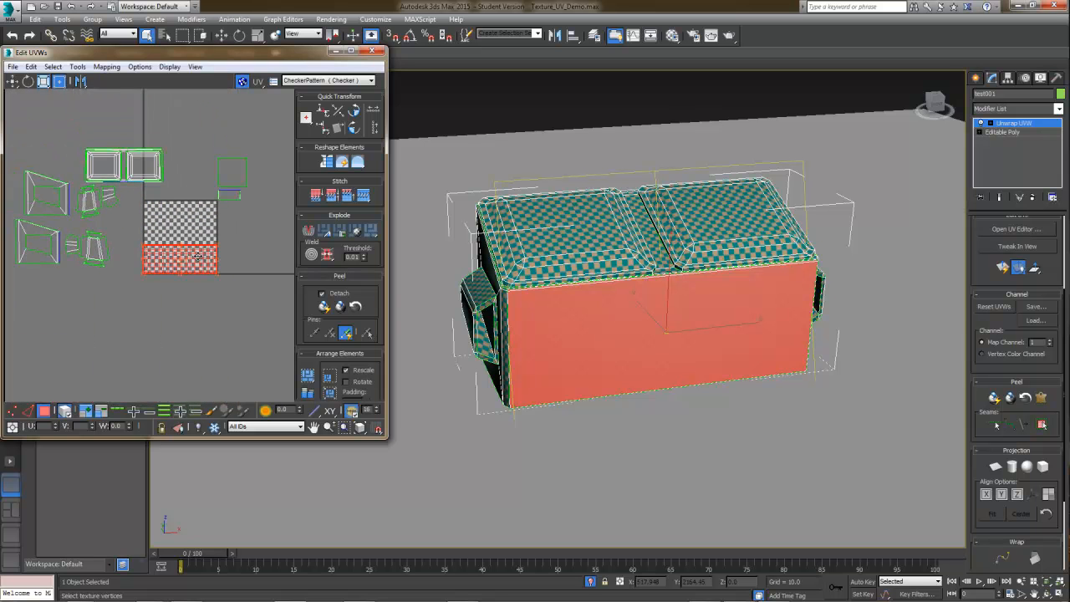
Step: Rotate the lower outer pocket shell onto its side and move it over the opening in the lower side panel shell
scroll(214, 272, "up", 5)
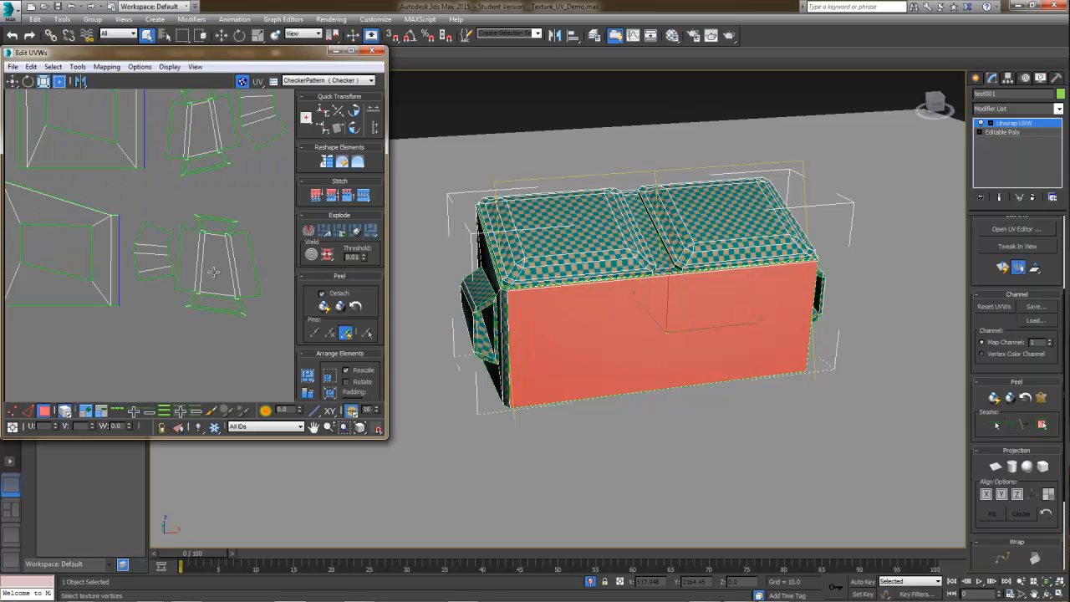
left_click(213, 272)
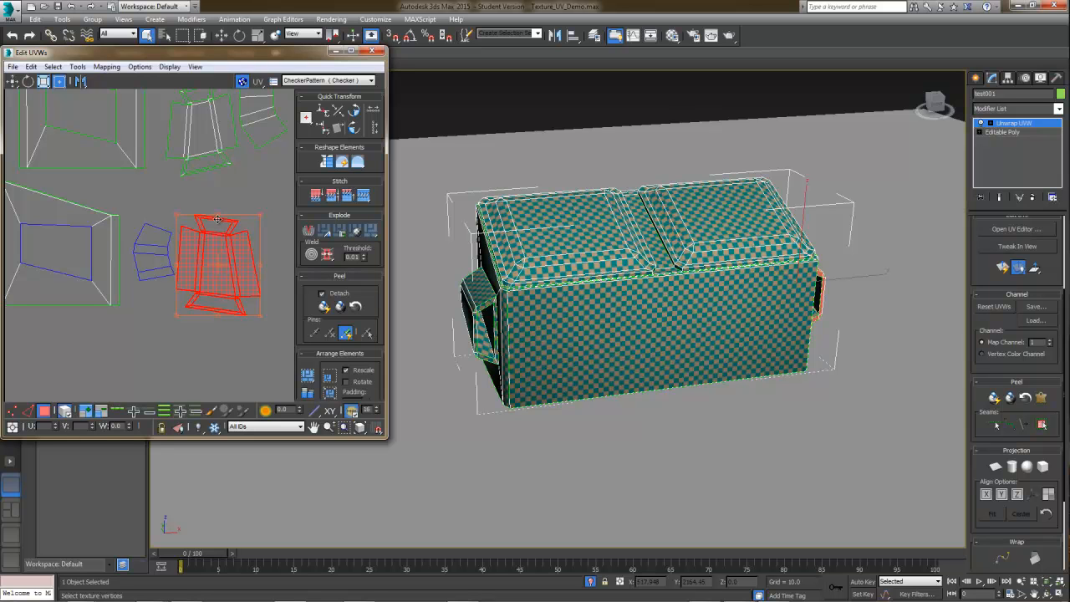
left_click_drag(218, 217, 255, 268)
left_click_drag(219, 225, 222, 314)
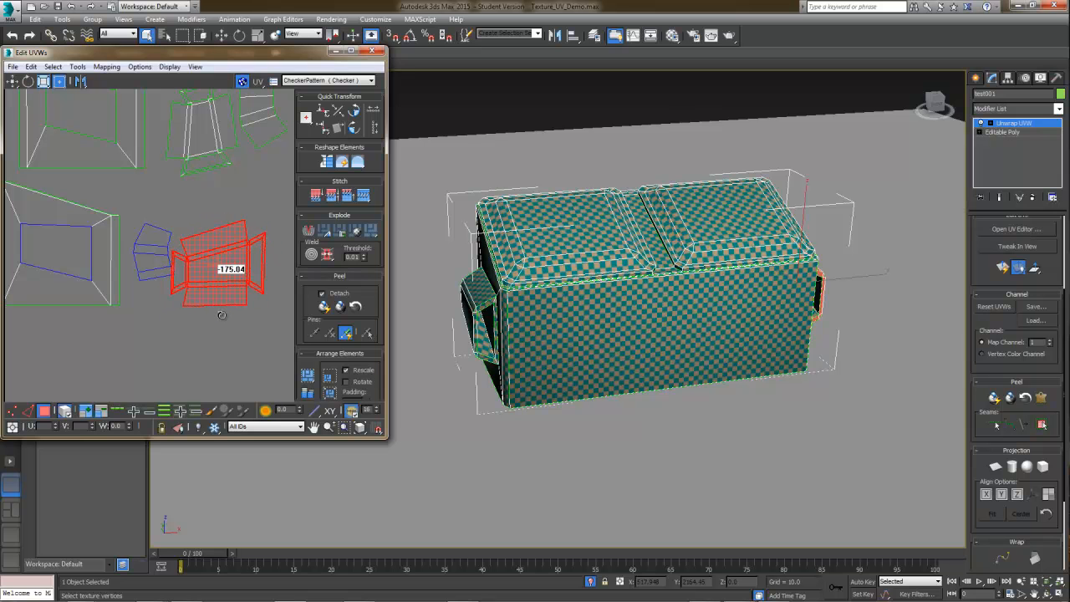
middle_click_drag(202, 300, 208, 318)
left_click_drag(229, 288, 83, 208)
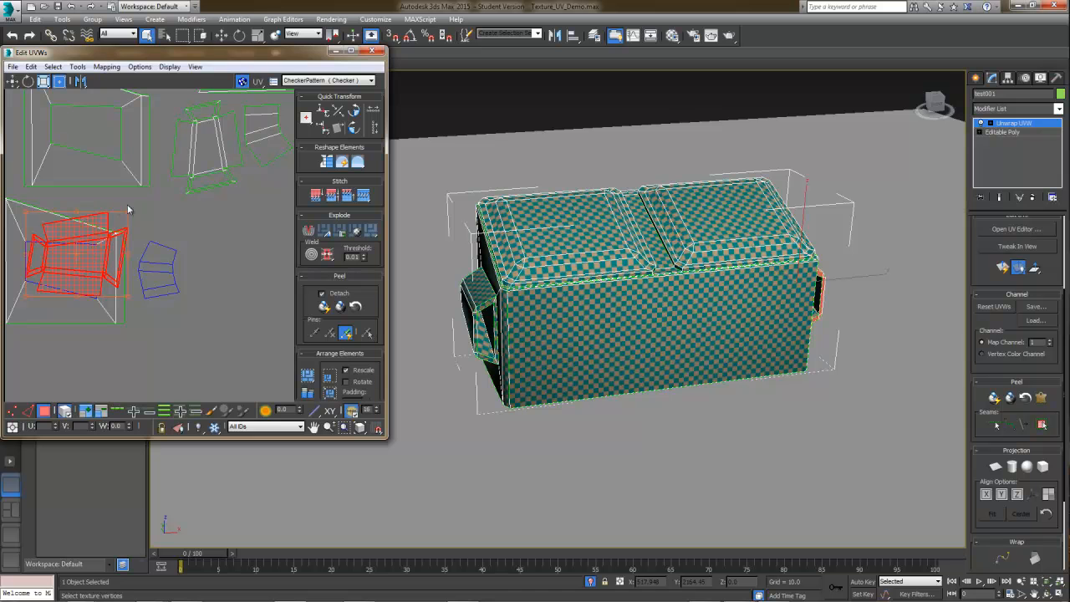
middle_click_drag(435, 331, 454, 351, "alt")
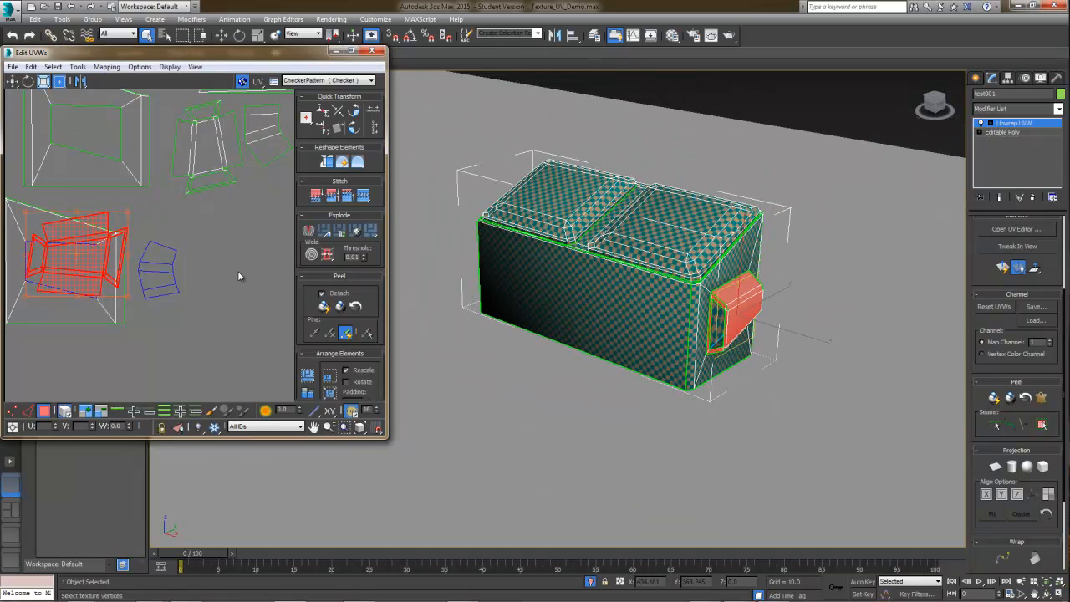
Step: Scale the lower outer pocket shell down and position it so it fits inside the side panel shell's opening
middle_click_drag(191, 268, 253, 274)
scroll(206, 279, "up", 3)
left_click_drag(200, 193, 89, 241)
scroll(90, 241, "up", 5)
middle_click_drag(173, 248, 178, 215)
scroll(178, 216, "down", 3)
left_click_drag(158, 221, 178, 225)
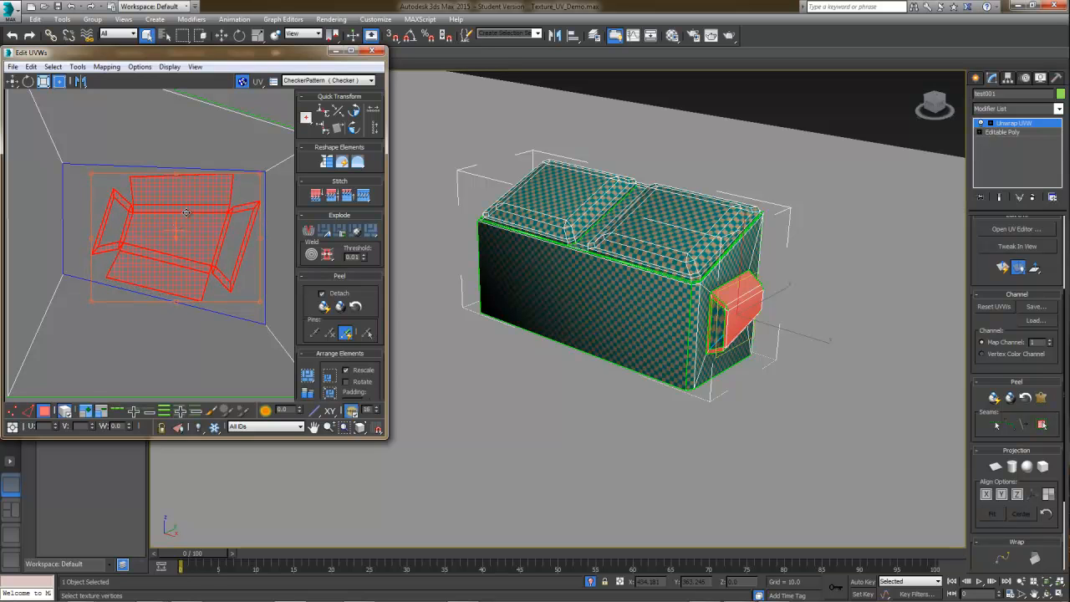
middle_click_drag(191, 200, 179, 208)
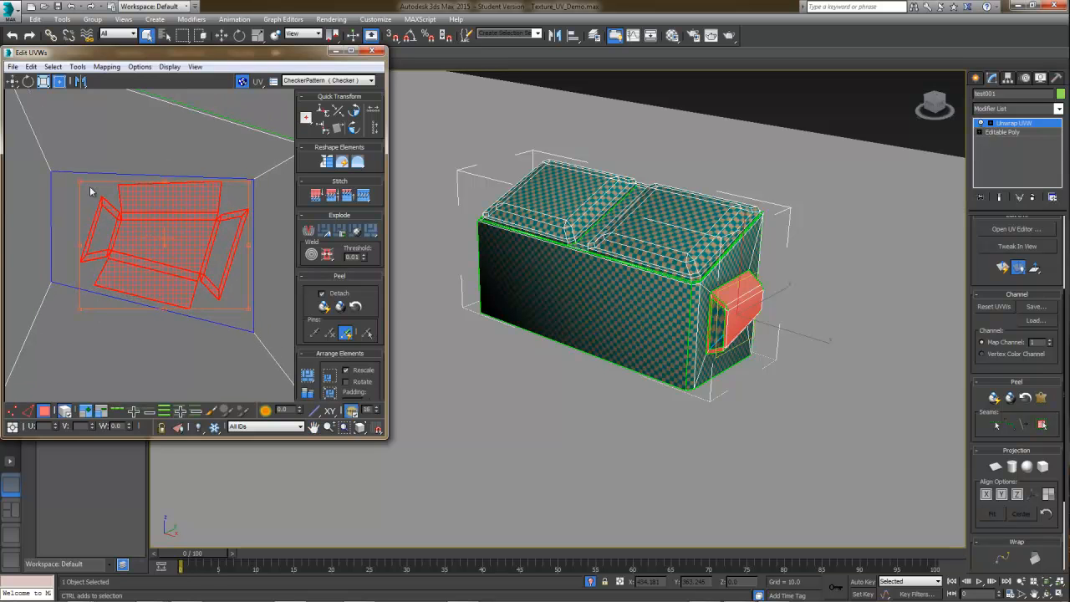
left_click_drag(81, 181, 78, 180)
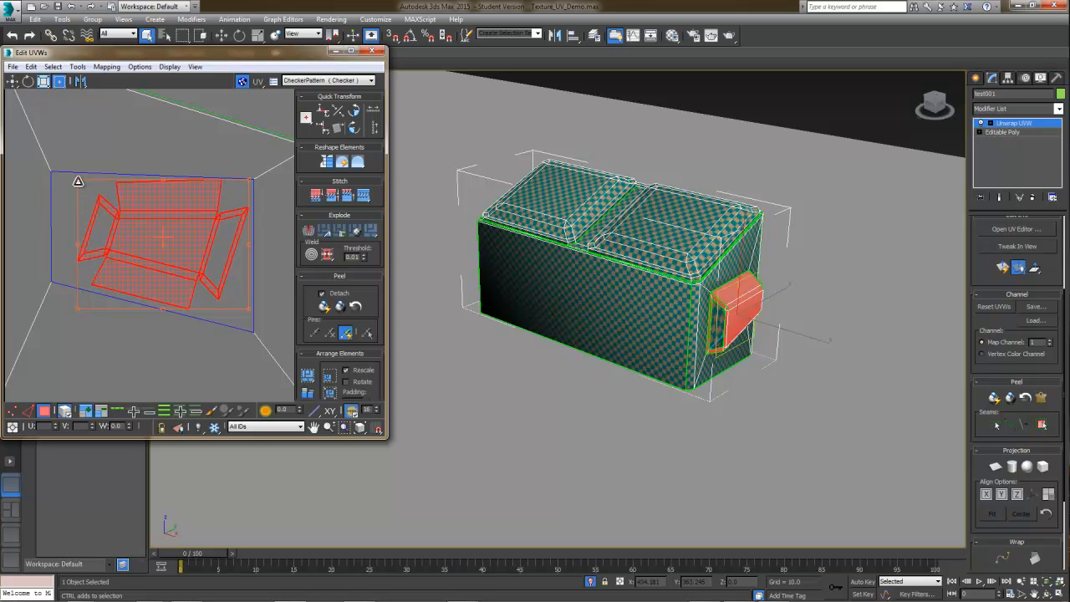
scroll(141, 212, "up", 2)
left_click_drag(182, 241, 182, 239)
scroll(183, 239, "down", 7)
Step: Shrink the lower inner pocket shell and place it inside the side rim opening of the outer pocket shell
middle_click_drag(182, 239, 108, 295)
scroll(142, 289, "up", 3)
left_click(187, 305)
left_click_drag(223, 276, 101, 315)
scroll(101, 316, "up", 5)
left_click_drag(182, 240, 155, 243)
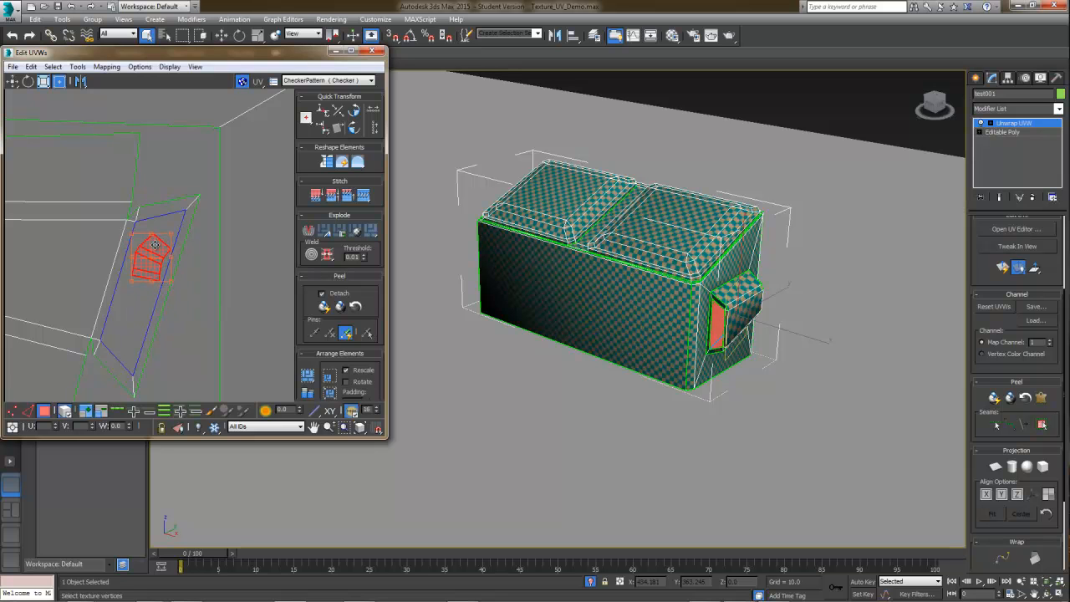
Step: Rotate the second outer pocket shell onto its side and move it over the opening in the upper side panel shell
scroll(142, 273, "down", 8)
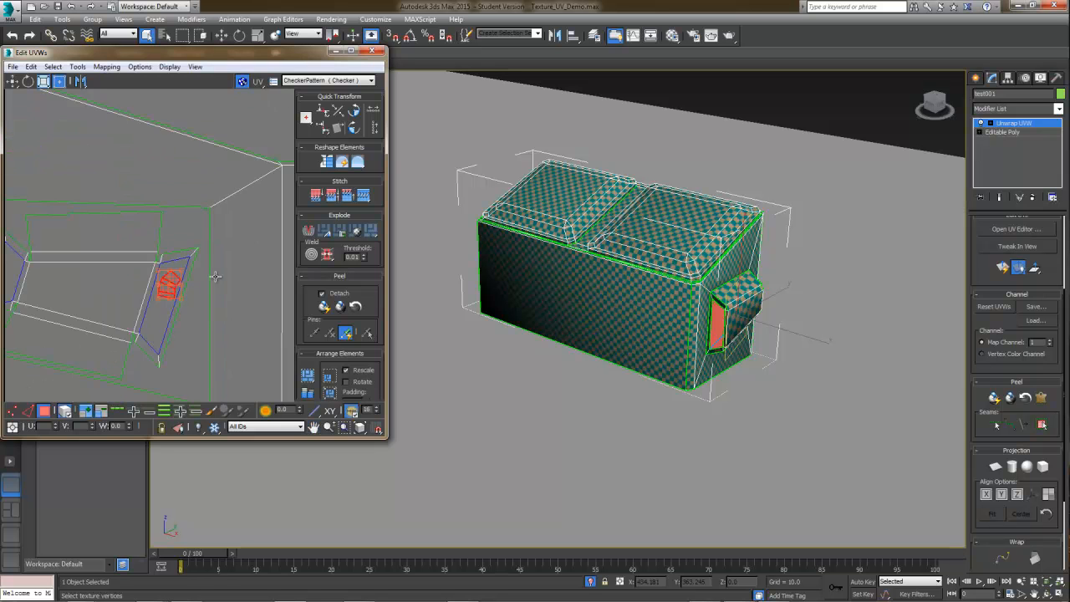
middle_click_drag(152, 258, 160, 318)
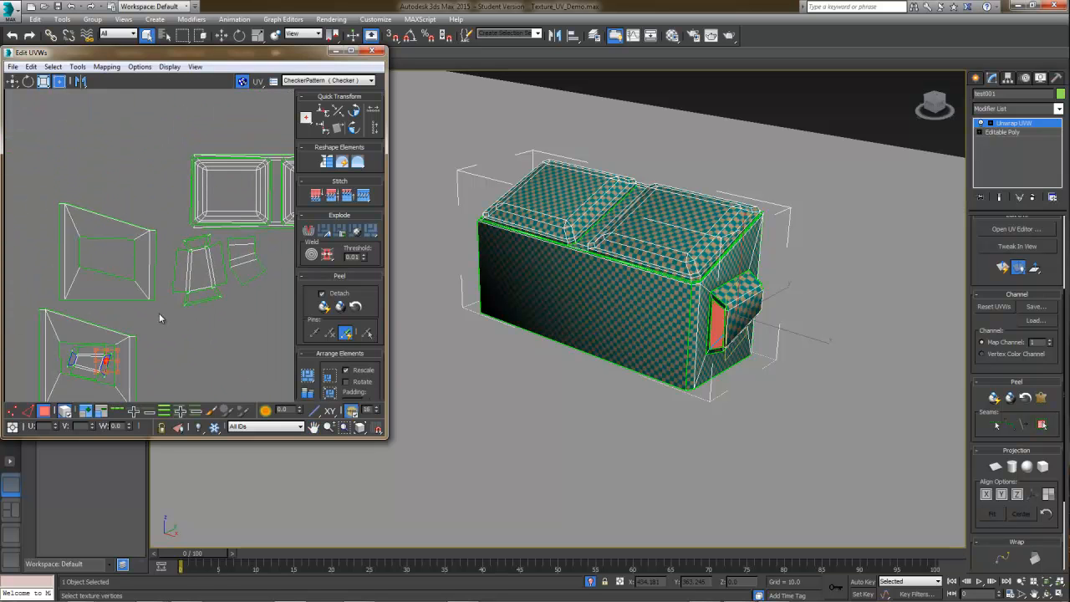
scroll(160, 317, "up", 2)
left_click(203, 275)
left_click_drag(208, 263, 128, 238)
scroll(127, 238, "up", 5)
middle_click_drag(127, 238, 141, 244)
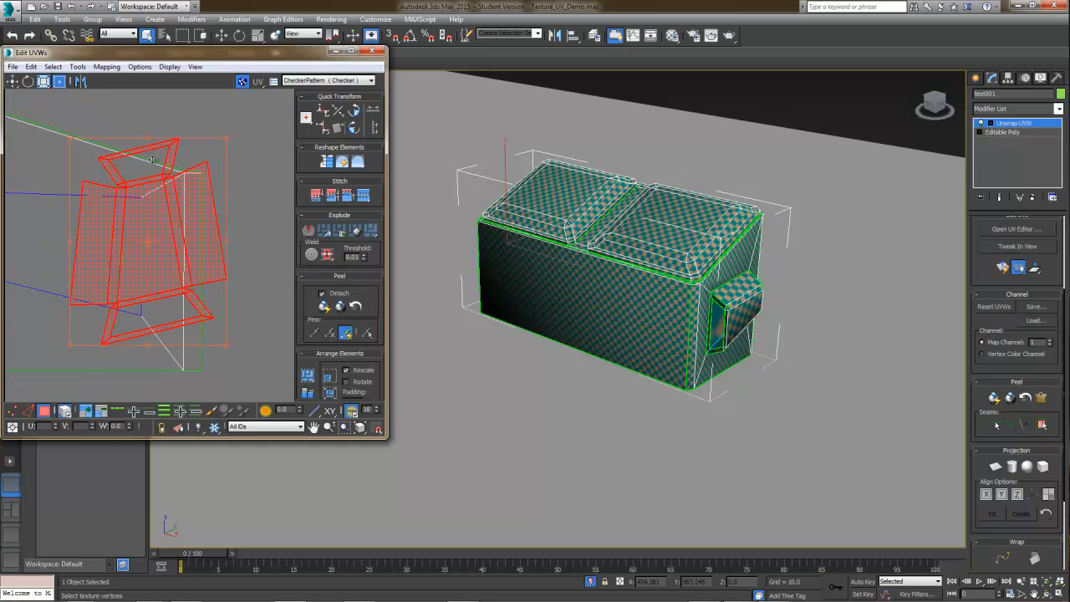
left_click_drag(150, 139, 48, 225)
middle_click_drag(118, 221, 173, 240)
left_click_drag(173, 239, 86, 224)
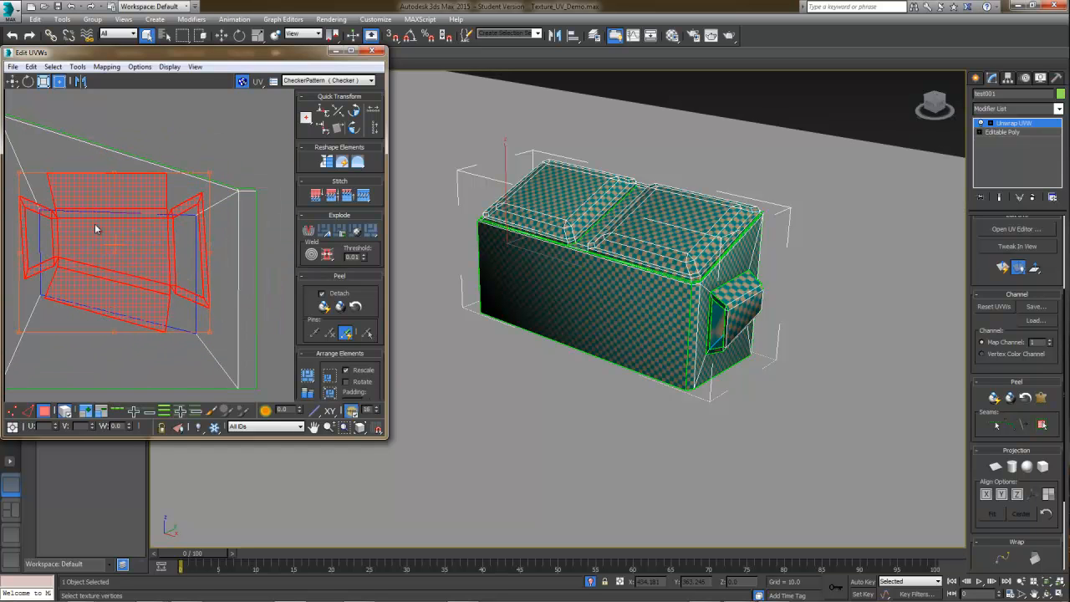
Step: Scale the second outer pocket shell down and position it inside the opening of the upper side panel shell
left_click_drag(212, 174, 125, 236, "ctrl")
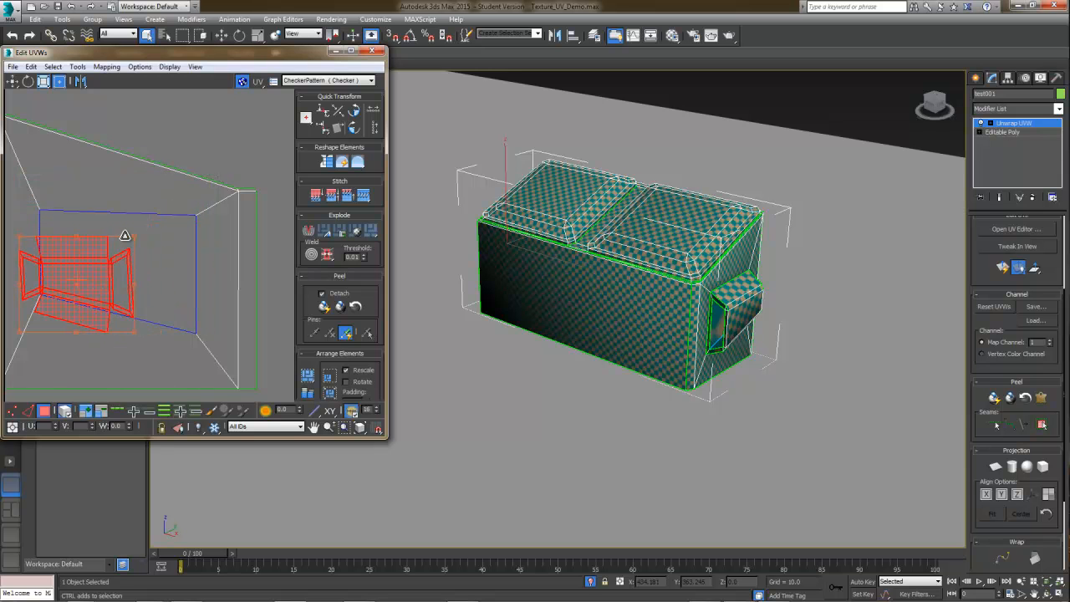
left_click_drag(67, 253, 103, 235)
left_click_drag(173, 314, 177, 314, "ctrl")
middle_click_drag(191, 300, 111, 306)
scroll(177, 302, "down", 2)
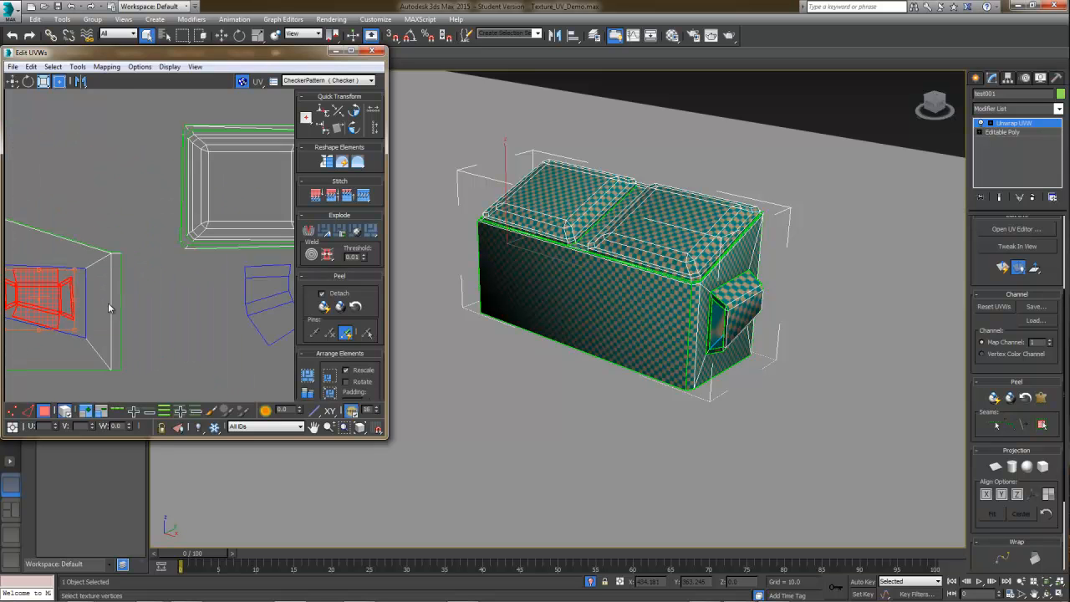
Step: Shrink the second inner pocket shell and place it inside the side rim opening of the upper outer pocket shell
scroll(112, 306, "down", 1)
left_click(217, 301)
left_click_drag(226, 300, 141, 287)
scroll(47, 269, "up", 4)
left_click_drag(207, 235, 137, 354, "ctrl")
scroll(136, 354, "up", 3)
scroll(141, 352, "down", 4)
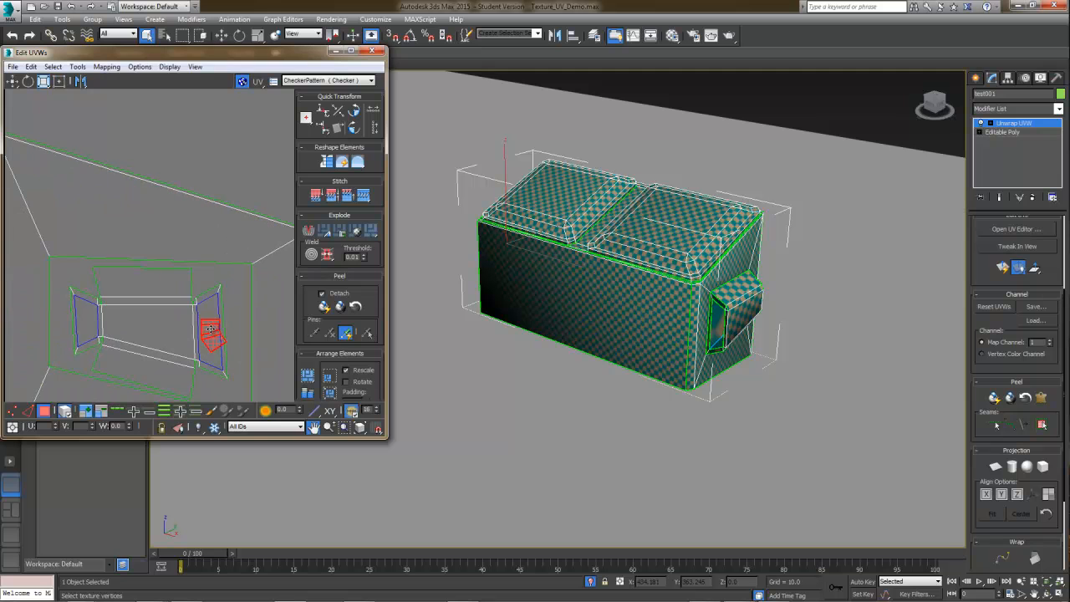
left_click_drag(208, 334, 99, 316)
Step: Move the lower side panel shell with its nested pocket shells into the texture tile, above the front panel shell
scroll(105, 319, "down", 4)
scroll(107, 322, "down", 4)
middle_click_drag(114, 343, 122, 287)
scroll(122, 287, "up", 2)
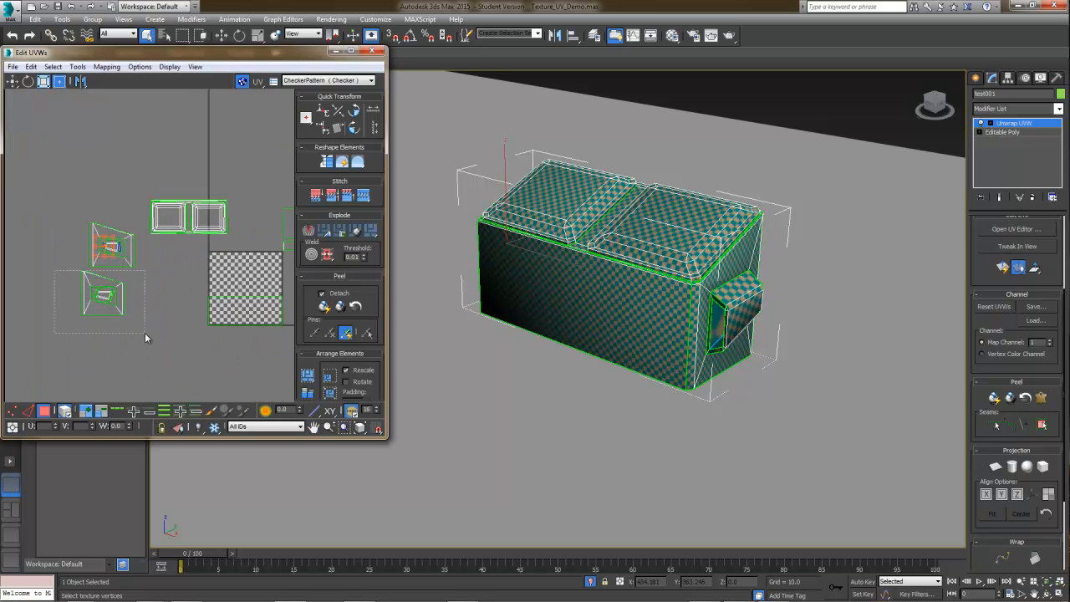
left_click(102, 293)
left_click_drag(102, 292, 238, 274)
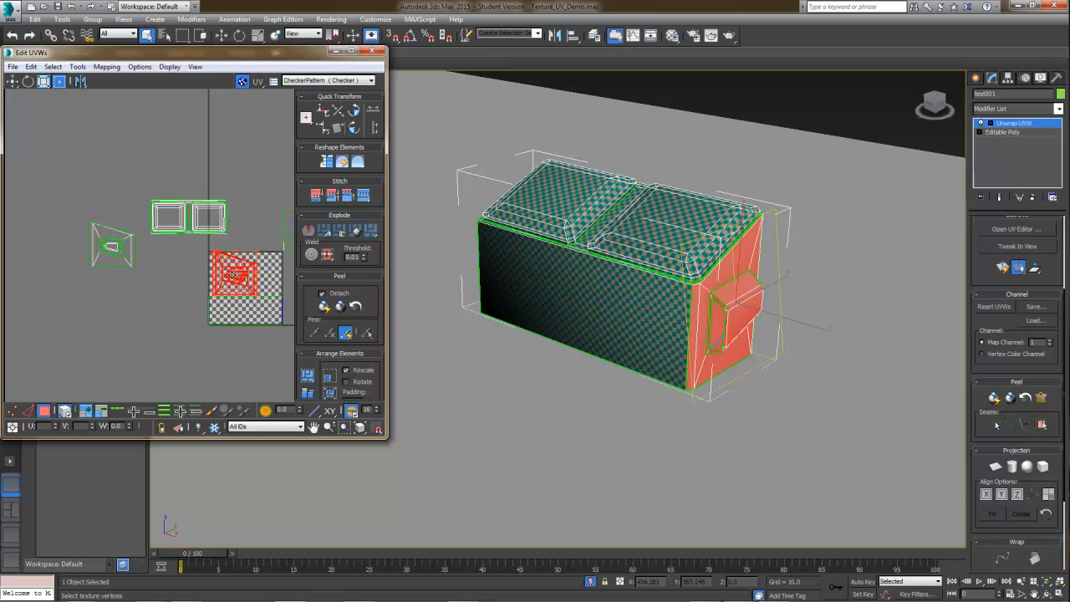
scroll(235, 276, "up", 3)
middle_click_drag(18, 205, 138, 236)
scroll(141, 238, "down", 3)
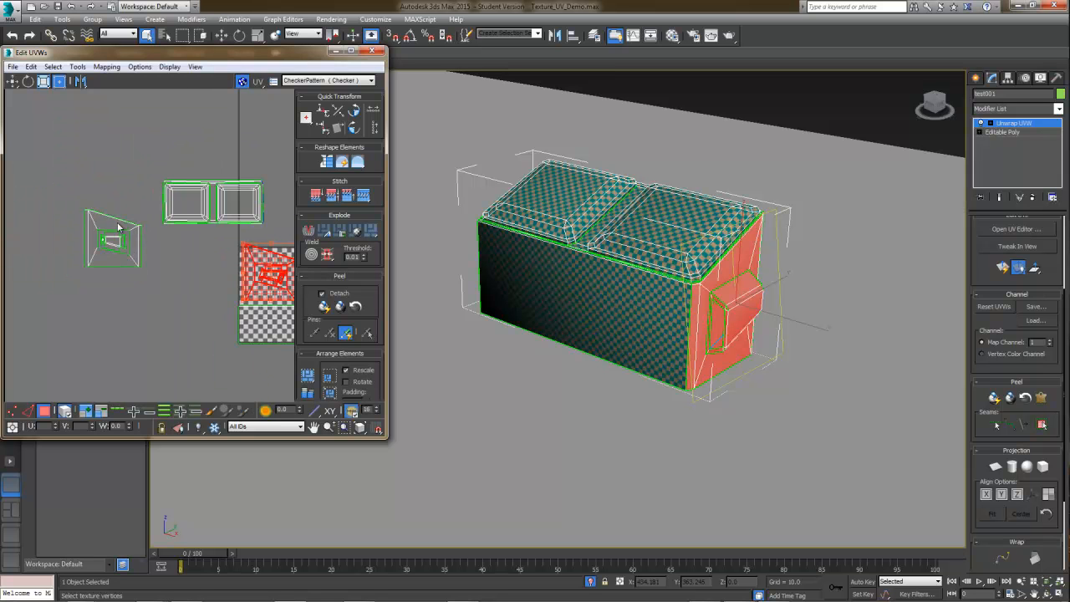
Step: Move the remaining side panel shell with its pocket shells to just outside the tile, beside the first side panel
left_click(120, 248)
left_click_drag(121, 248, 221, 286)
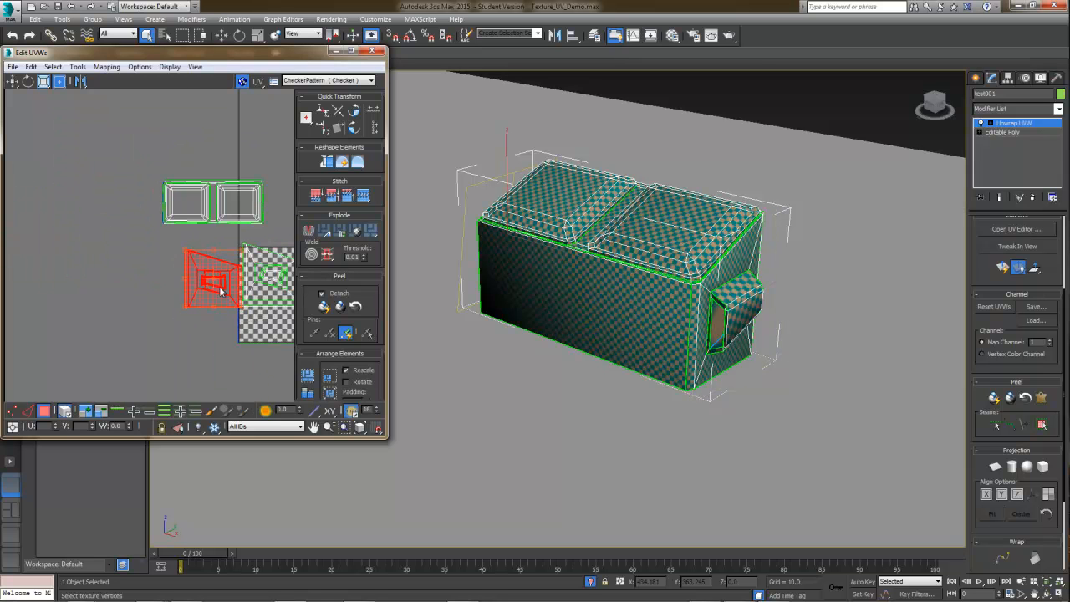
middle_click_drag(221, 287, 106, 315)
scroll(107, 314, "down", 2)
scroll(105, 311, "up", 3)
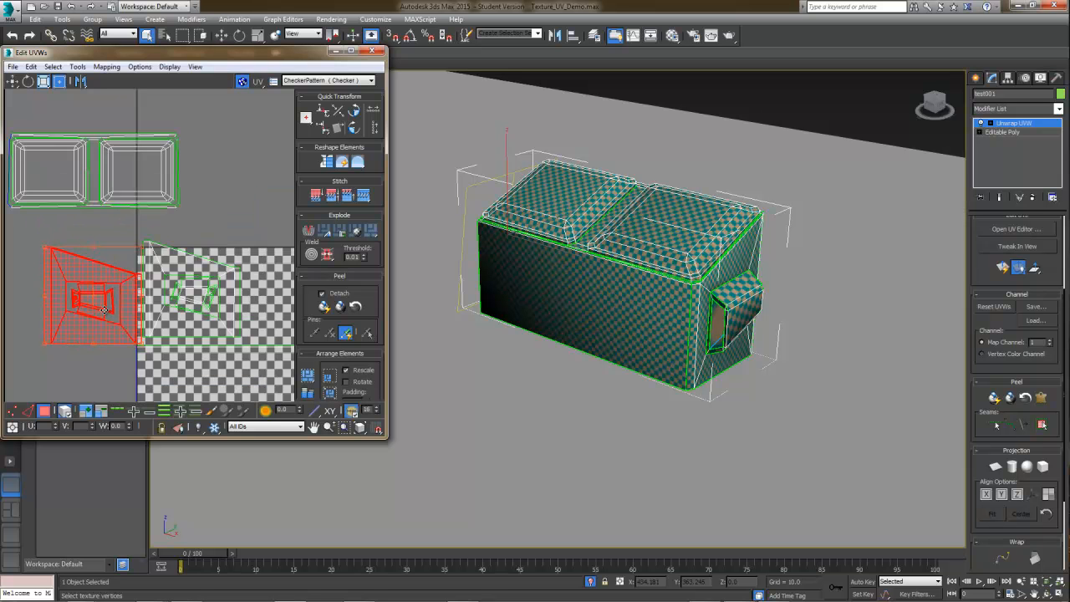
middle_click_drag(140, 298, 130, 292)
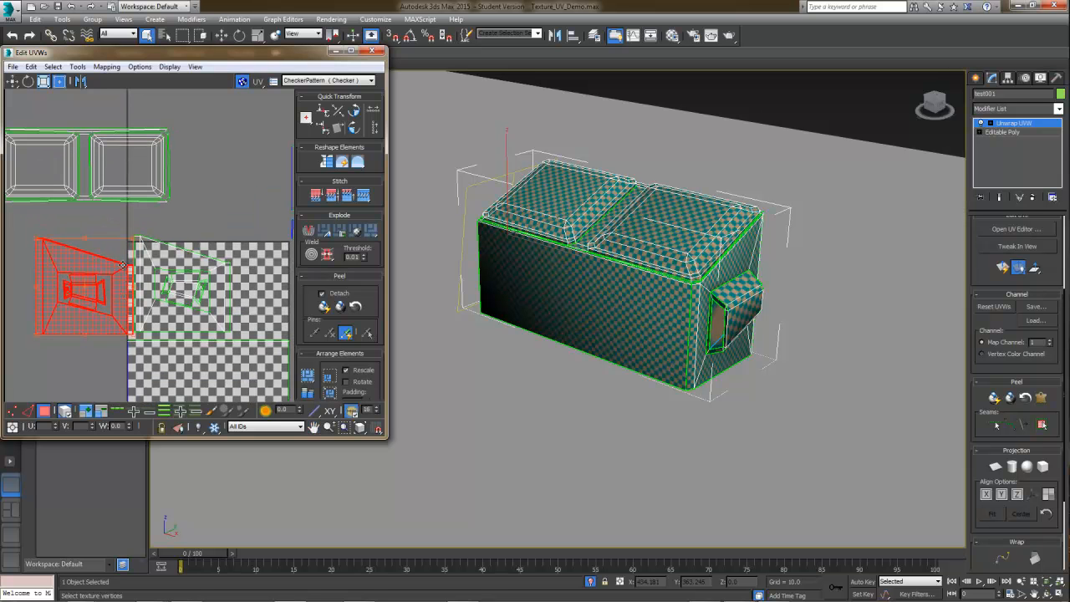
left_click_drag(69, 249, 42, 245)
Step: Nudge the side panel shell group inside the tile so it sits directly above the front panel shell
left_click(191, 275)
scroll(184, 284, "up", 3)
left_click_drag(177, 301, 178, 306)
scroll(179, 306, "down", 4)
scroll(196, 305, "up", 2)
middle_click_drag(201, 305, 177, 305)
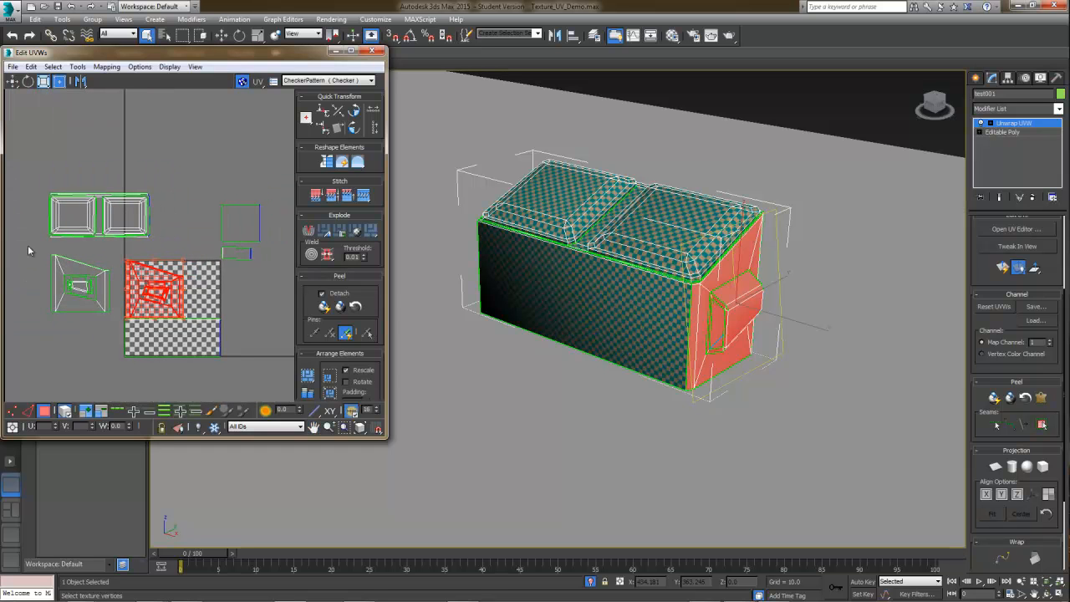
Step: Scale both side panel groups and the front panel shell down together and align them to the tile's lower-left corner
left_click_drag(92, 302, 162, 353)
left_click_drag(223, 253, 195, 270)
left_click_drag(152, 306, 133, 318)
scroll(161, 310, "up", 2)
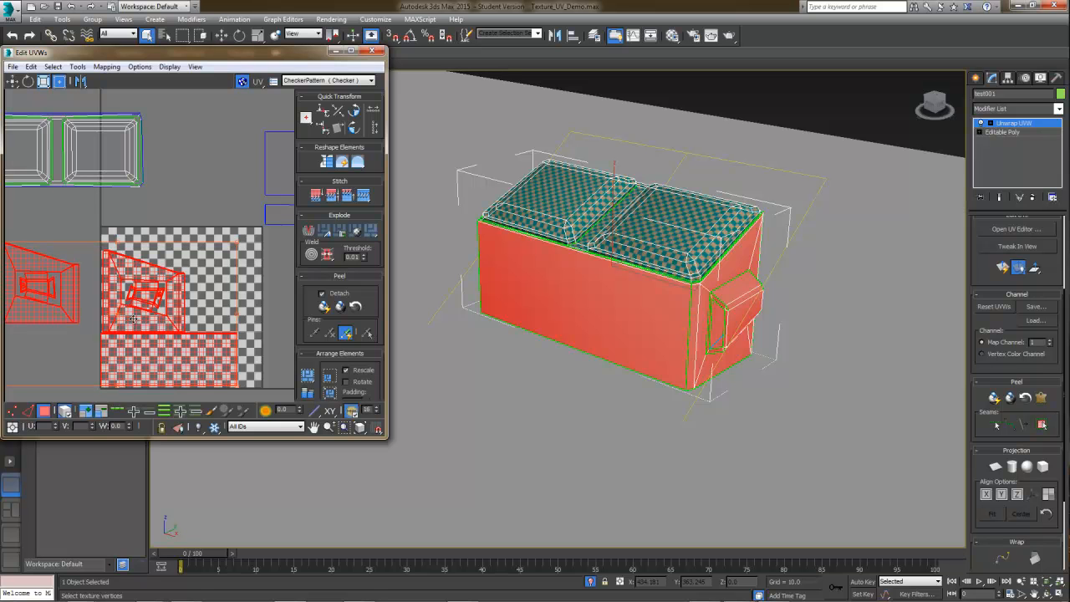
Step: Move the outlying side panel shell group into the tile beside the other side panel, above the front panel shell
left_click(158, 217)
left_click(152, 285)
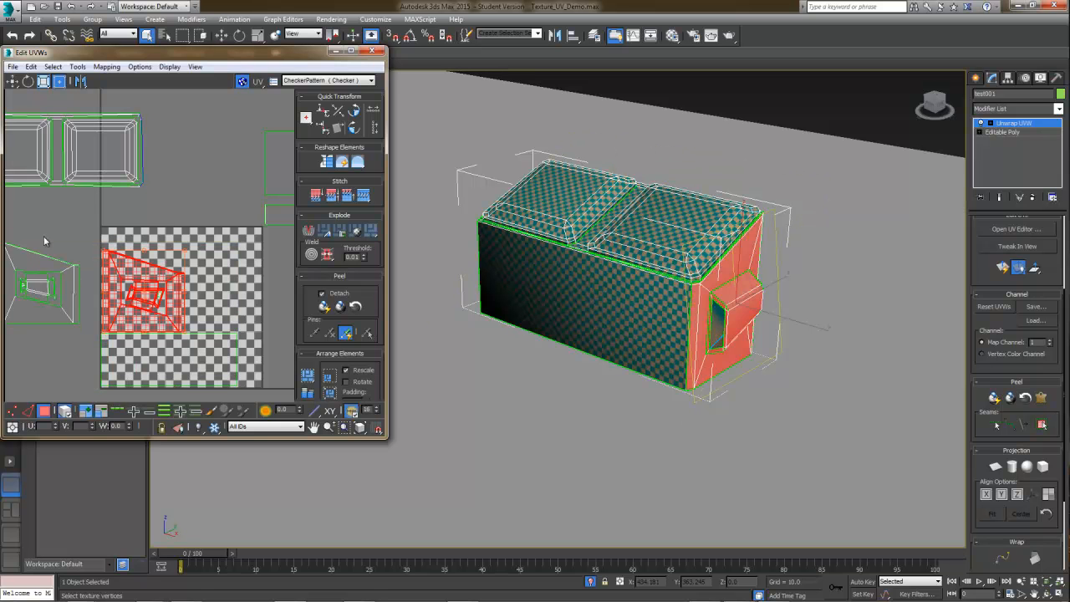
left_click(70, 284)
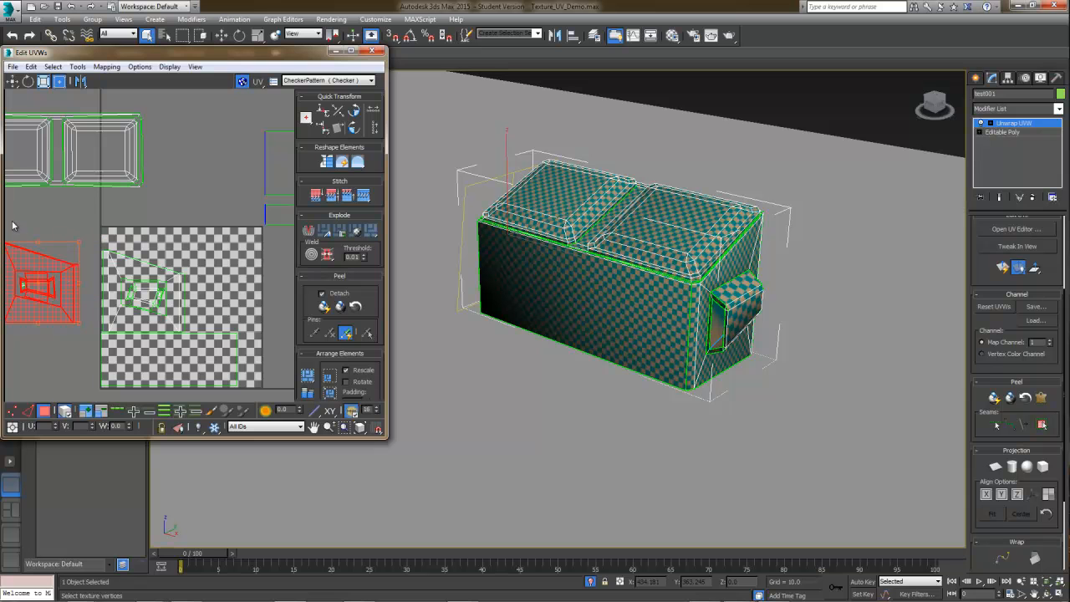
left_click_drag(43, 287, 227, 289)
middle_click_drag(226, 303, 220, 305)
middle_click_drag(632, 351, 687, 341, "alt")
middle_click_drag(261, 336, 245, 335)
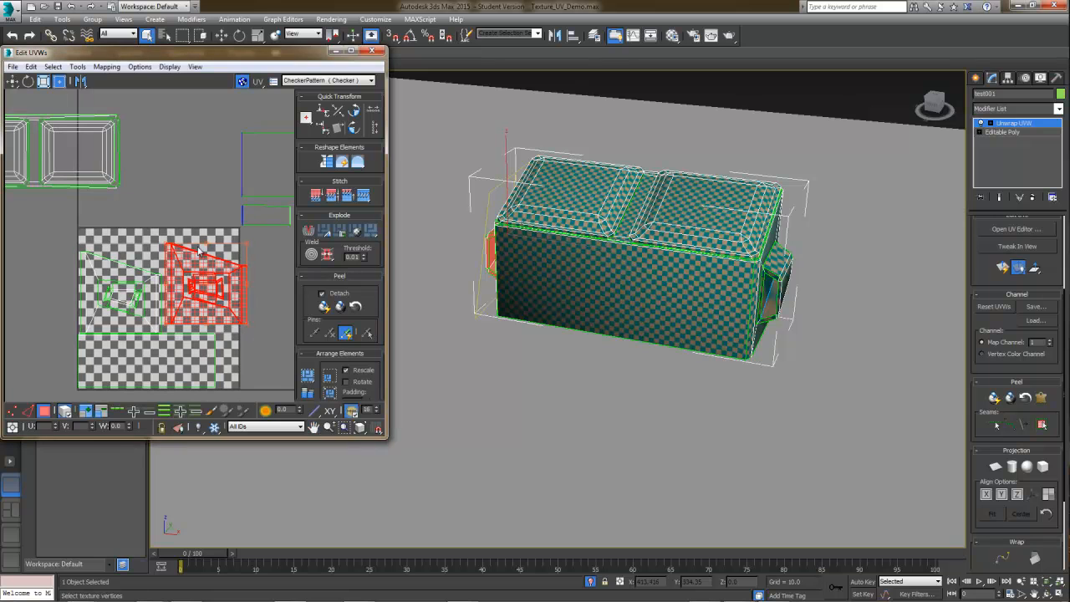
Step: Mirror the newly moved side panel group horizontally and align it beside the other side panel
left_click(85, 81)
scroll(189, 278, "up", 3)
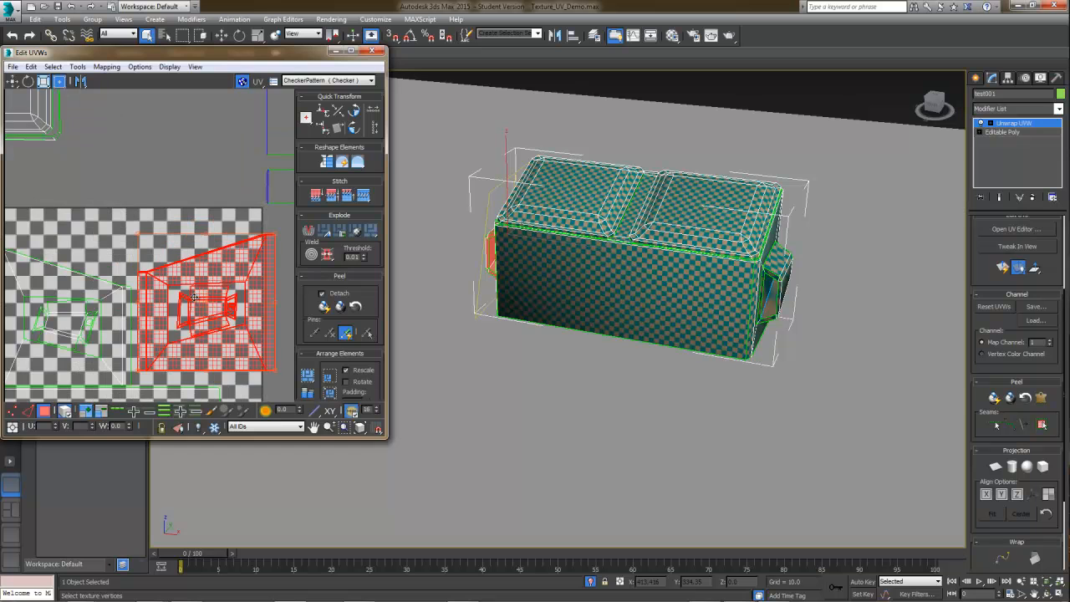
left_click_drag(189, 278, 188, 289)
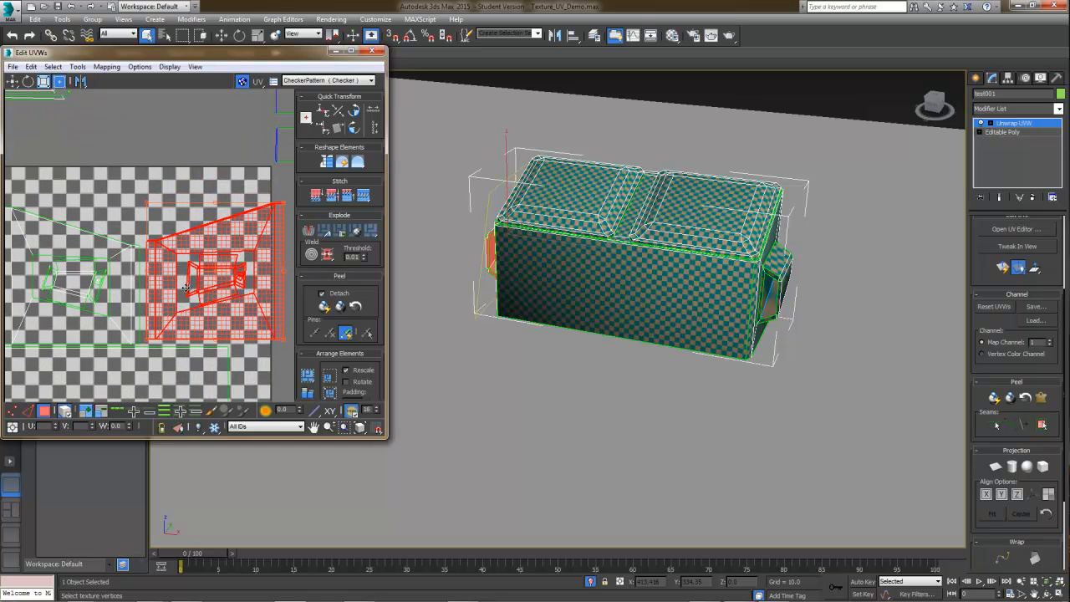
Step: Scale both side panel groups down together to the front panel shell's width and place them directly above it
left_click_drag(53, 194, 153, 286, "ctrl")
middle_click_drag(254, 241, 233, 244)
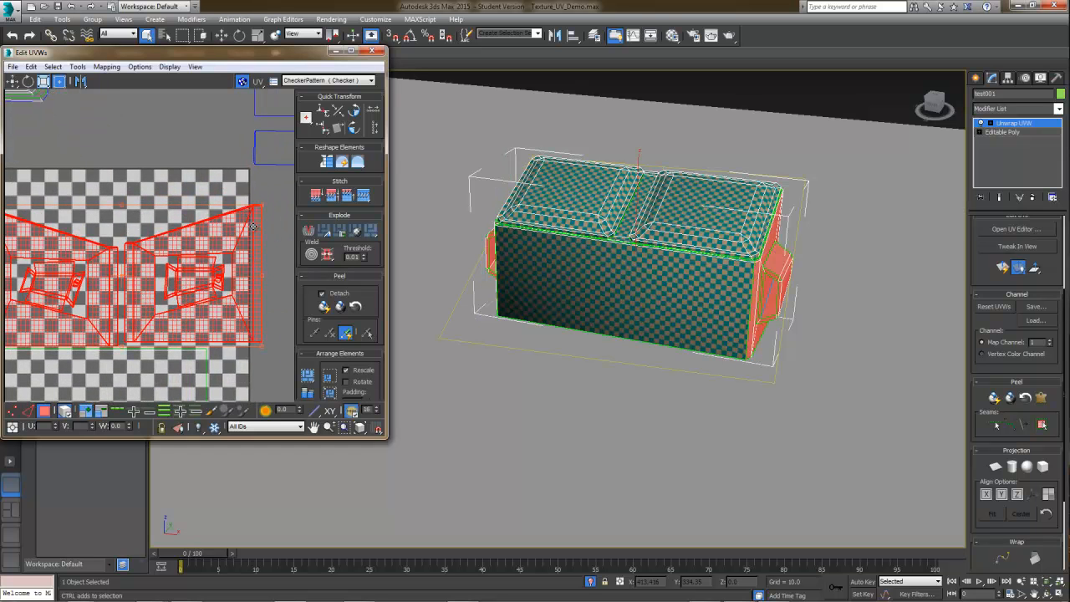
left_click_drag(263, 206, 206, 260, "ctrl")
middle_click_drag(125, 288, 189, 268)
scroll(197, 284, "down", 6)
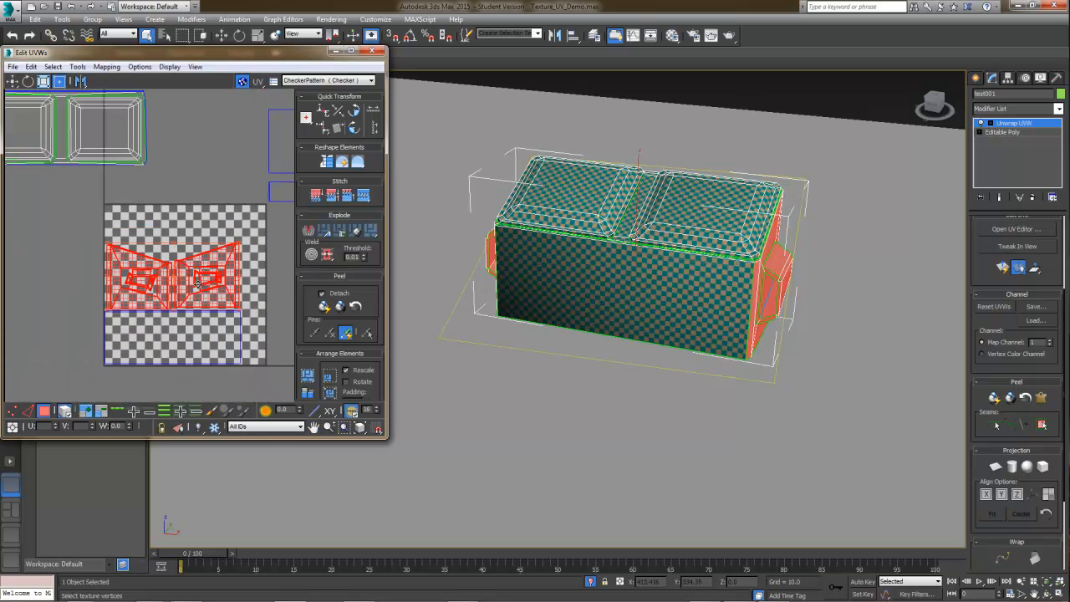
left_click_drag(114, 210, 116, 210)
Step: Move the lid shells above the side panels and scale them down to about the stacked shells' width
left_click_drag(92, 195, 167, 238)
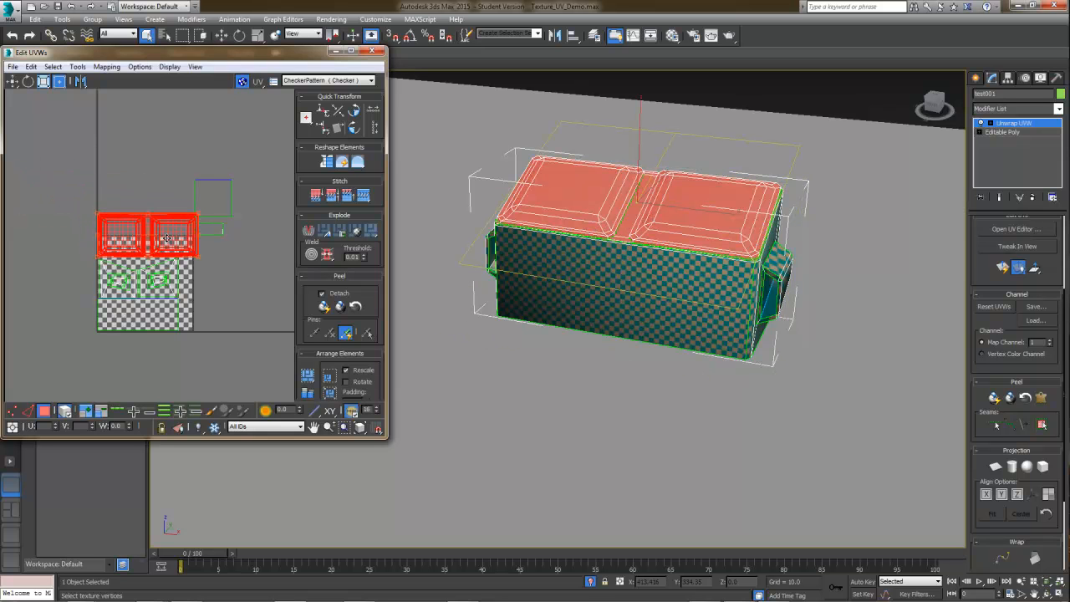
scroll(167, 238, "up", 2)
left_click_drag(207, 207, 173, 219)
scroll(171, 245, "up", 1)
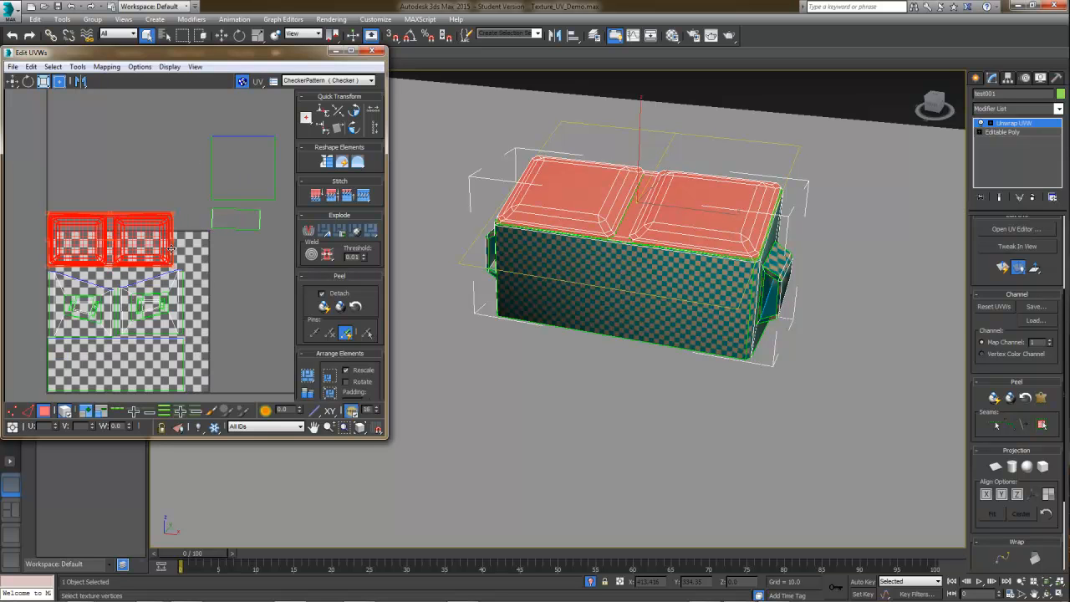
middle_click_drag(160, 272, 176, 239)
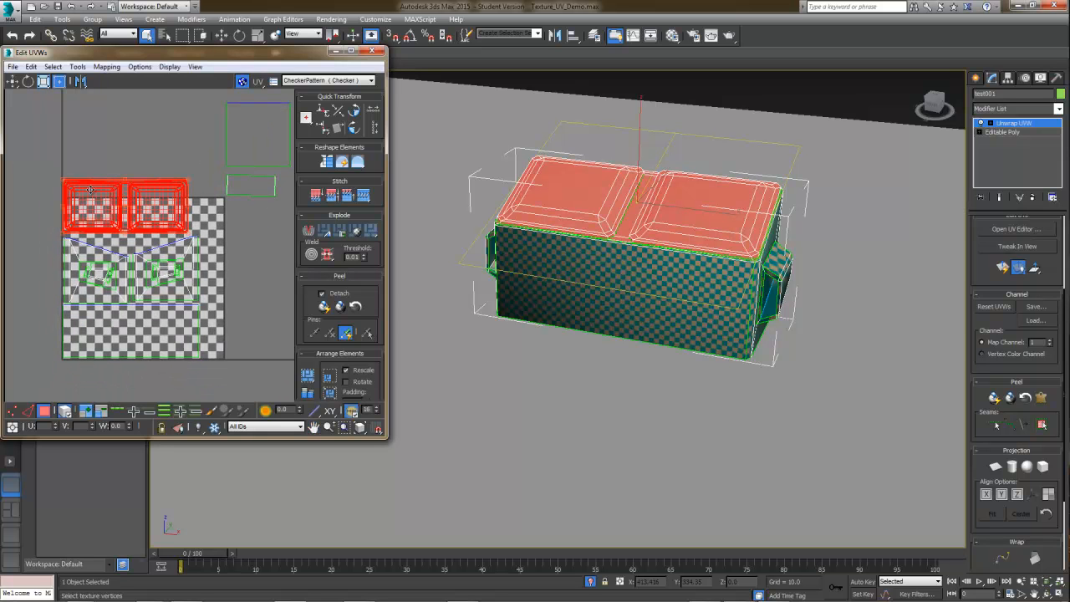
scroll(60, 148, "up", 1)
middle_click_drag(60, 147, 58, 123)
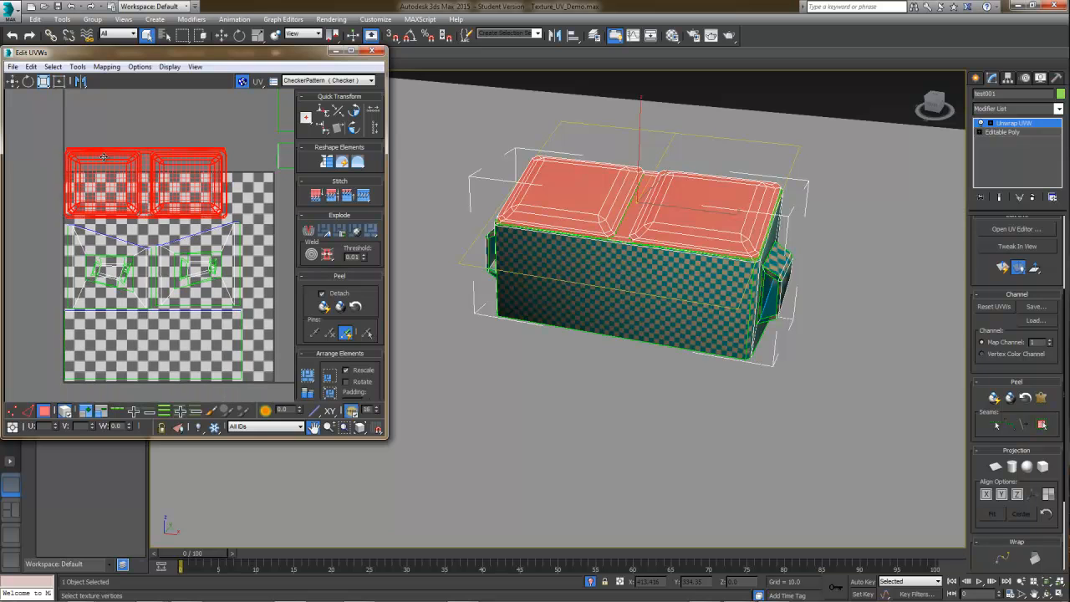
Step: Scale the lid, side panel and front panel shells down together to fit the height of the texture tile
key("ctrl+a")
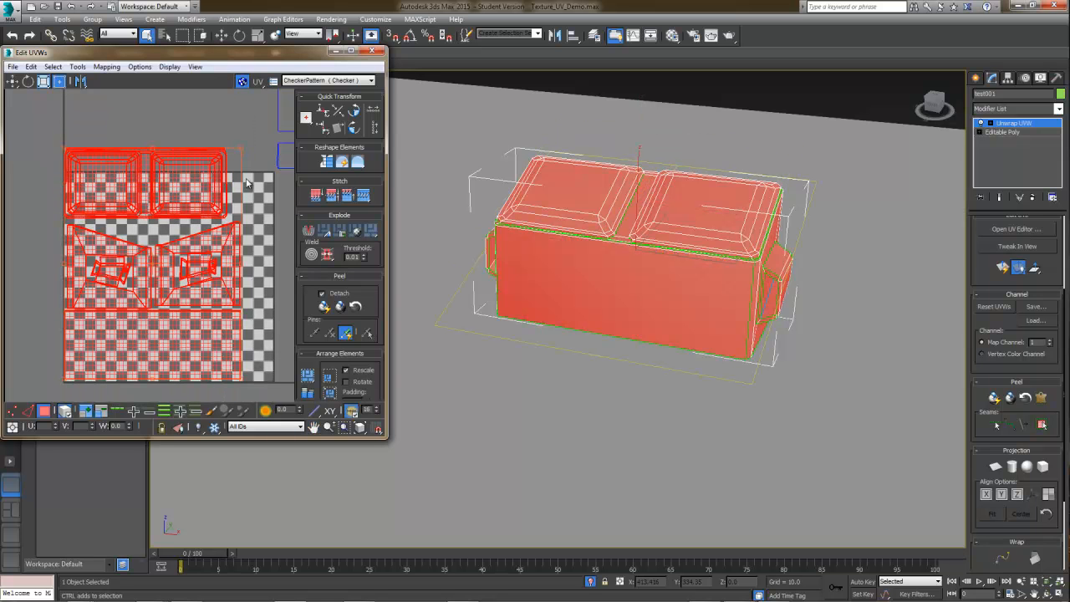
left_click_drag(241, 146, 213, 158)
scroll(216, 172, "up", 1)
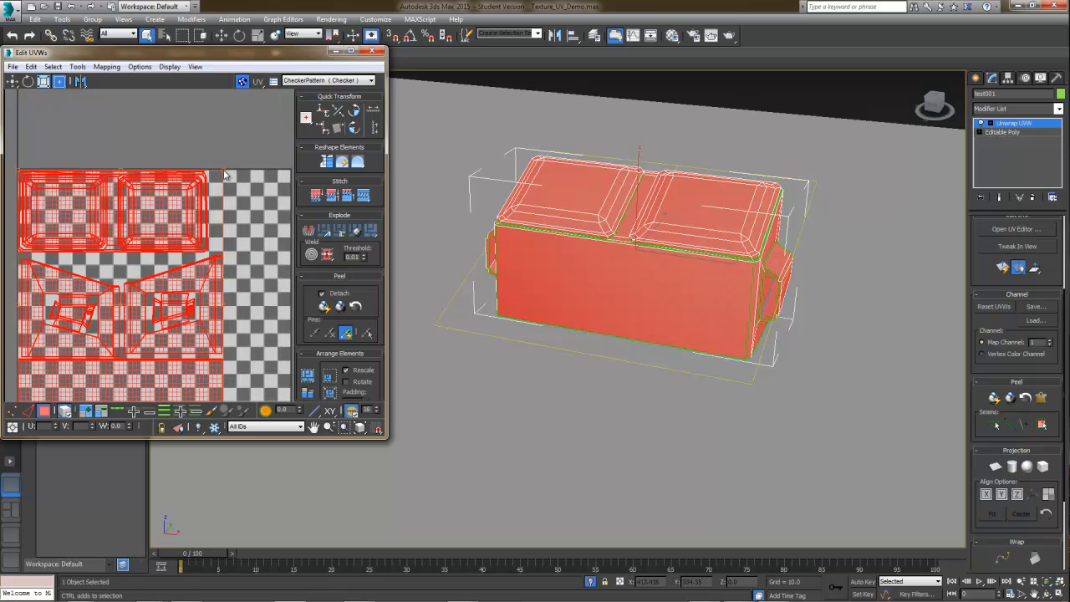
left_click(198, 170)
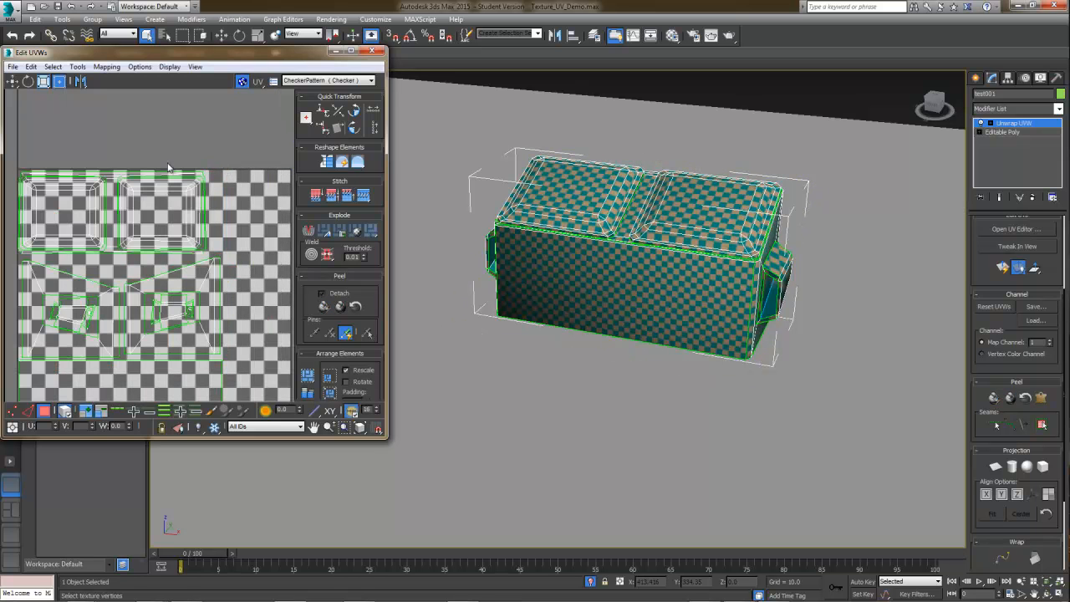
Step: Enlarge the lid shells slightly to fill the gap above the side panel shells
left_click(138, 207)
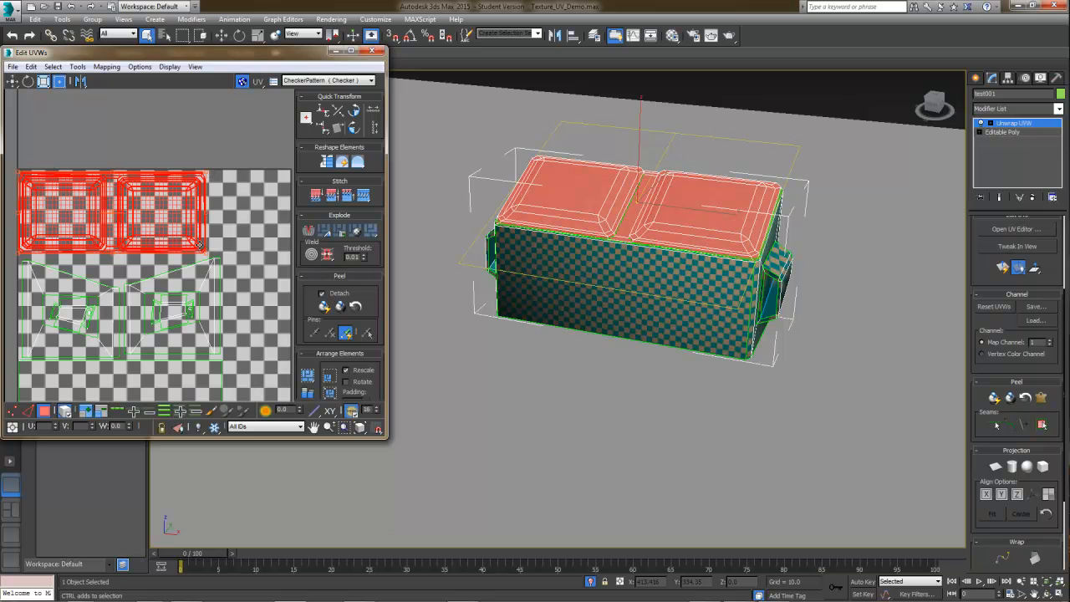
left_click_drag(205, 253, 210, 255)
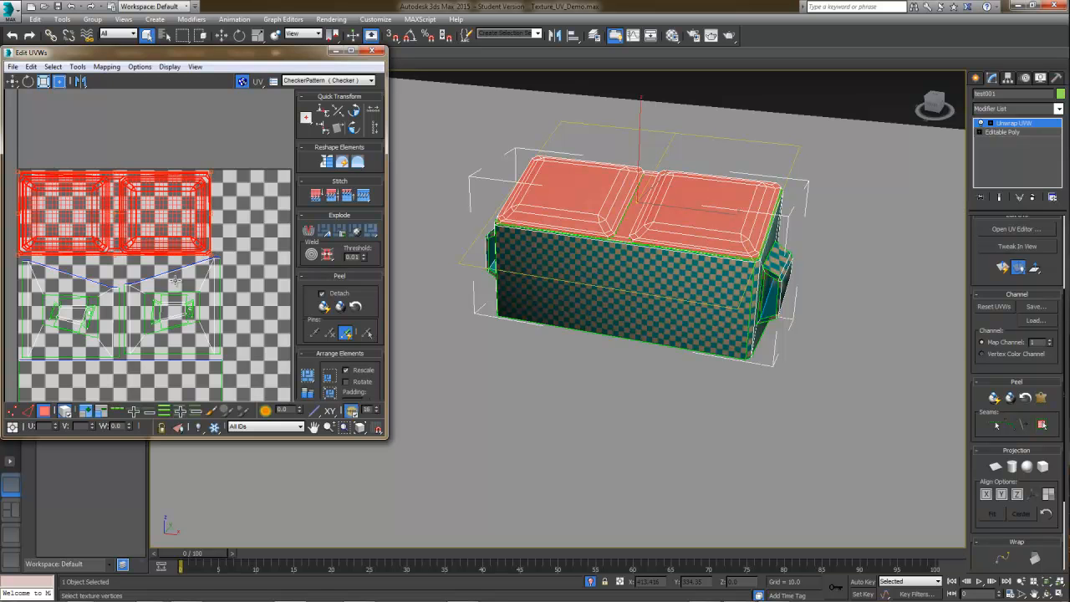
middle_click_drag(228, 339, 233, 316)
Step: Scale the side panel and front panel shells down together to roughly match the width of the lid shells
left_click(60, 284)
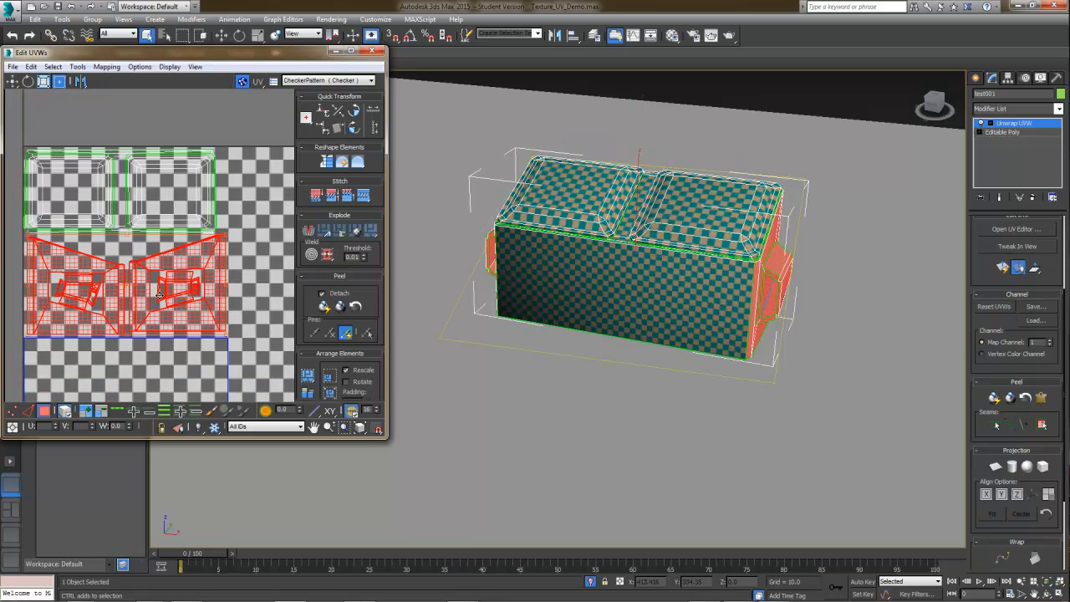
middle_click_drag(254, 314, 249, 289)
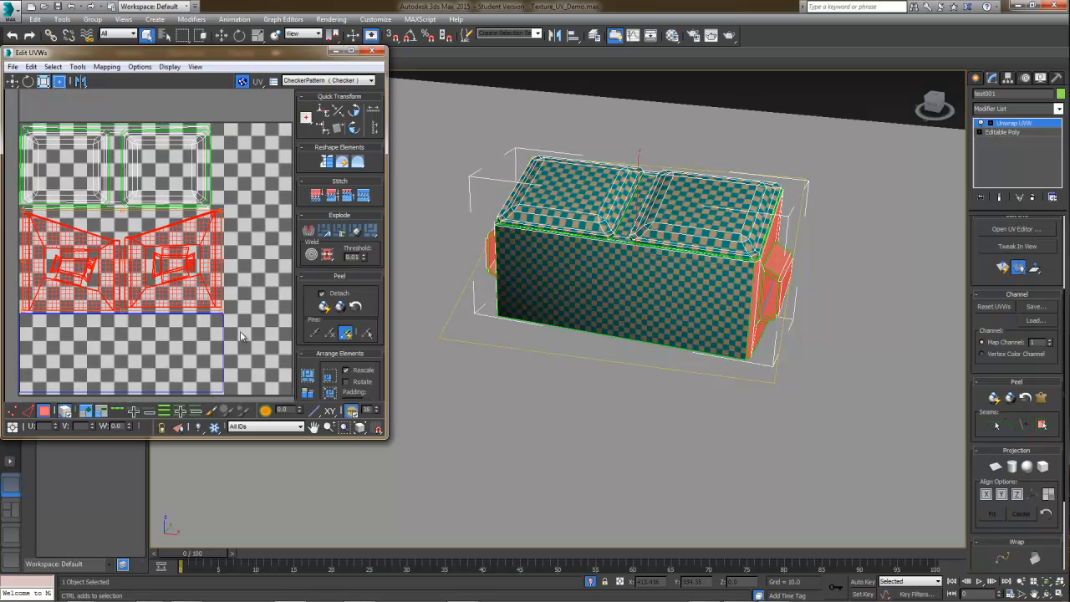
left_click_drag(207, 306, 207, 306)
scroll(206, 306, "down", 3)
left_click_drag(100, 174, 139, 217)
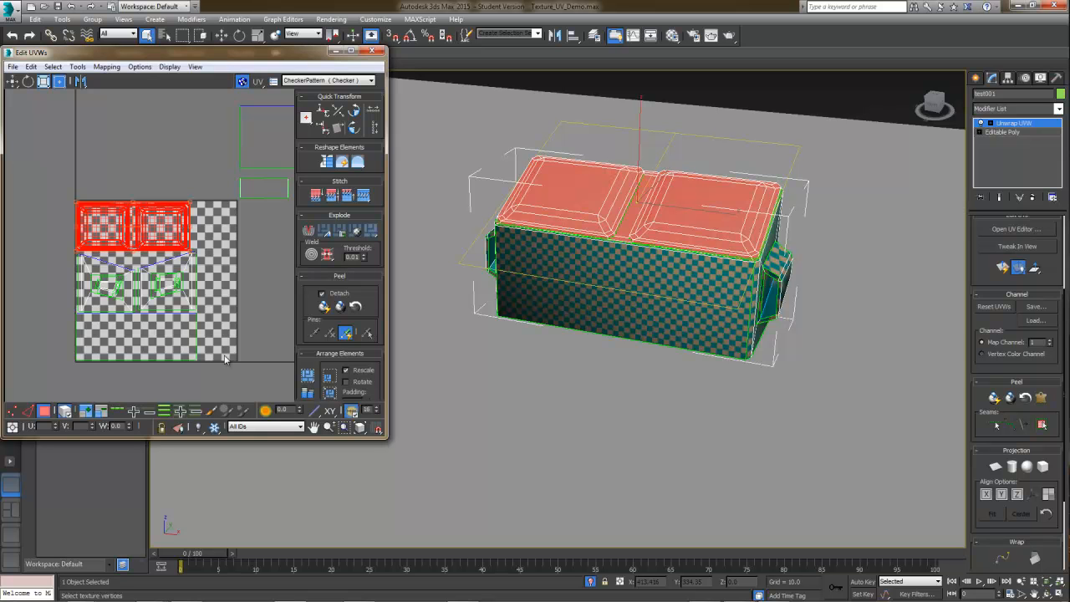
left_click(91, 277)
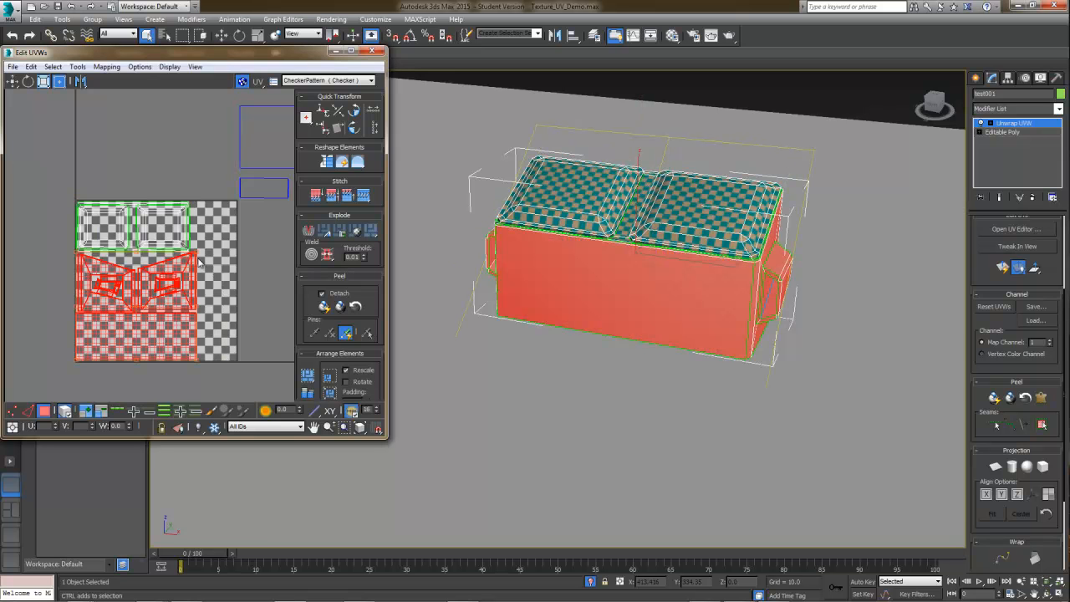
left_click_drag(198, 254, 190, 258)
scroll(189, 258, "up", 3)
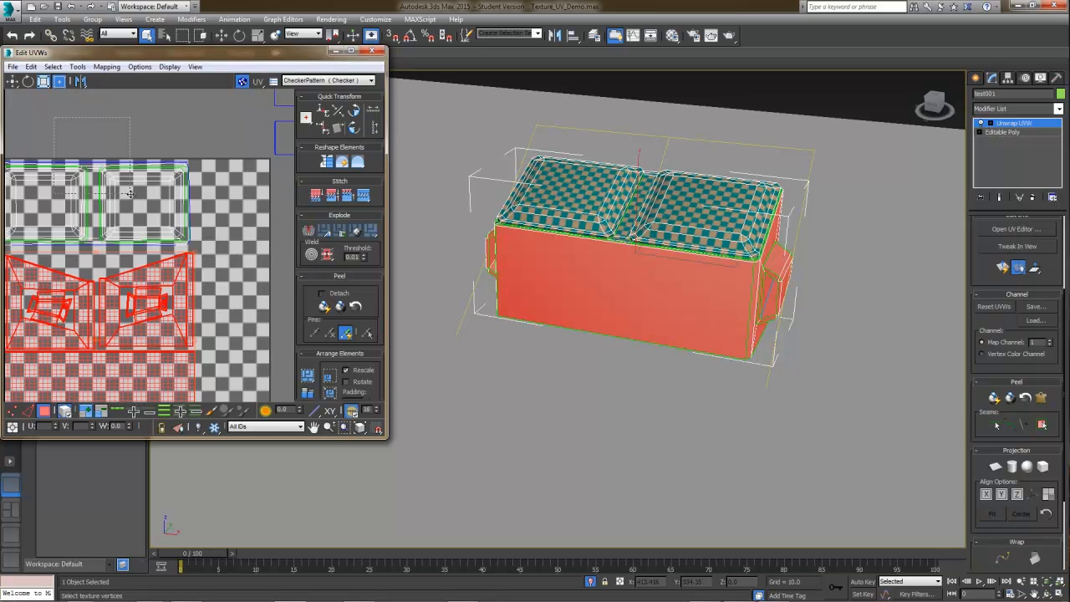
Step: Scale the lid shells up slightly so their outer edge lines up with the side panel shells below
left_click(132, 198)
scroll(188, 244, "up", 5)
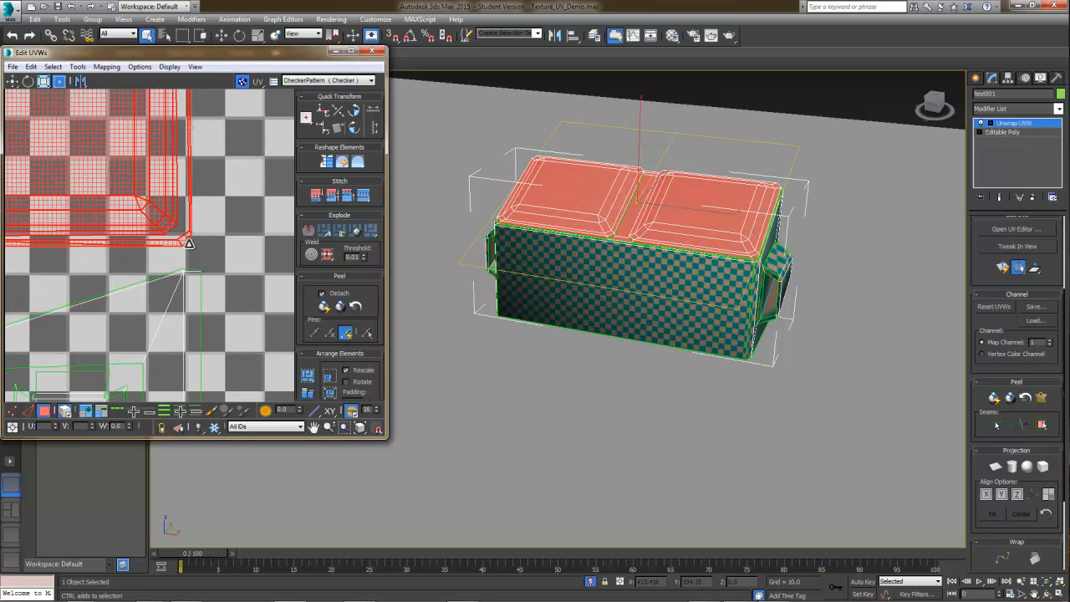
left_click_drag(191, 246, 192, 252)
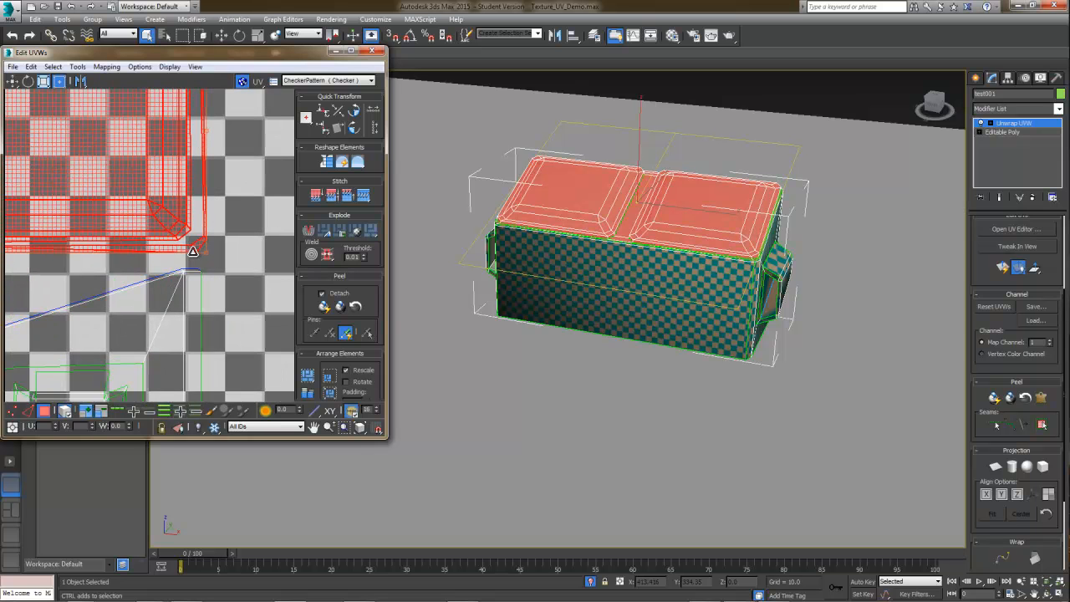
scroll(192, 251, "down", 8)
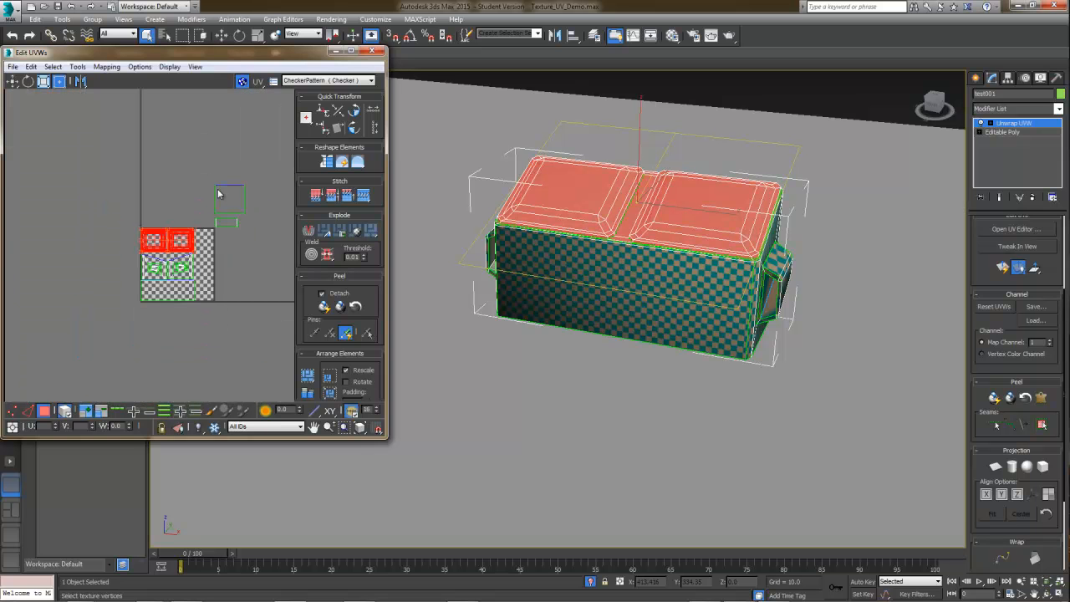
Step: Scale the two leftover rectangular shells down together to fit the empty strip of the texture tile beside the larger shells
left_click_drag(245, 227, 214, 272)
scroll(214, 272, "up", 5)
left_click_drag(257, 183, 209, 254, "ctrl")
scroll(208, 272, "up", 4)
middle_click_drag(183, 298, 216, 151)
scroll(216, 151, "down", 3)
Step: Place the larger leftover shell in the lower corner of the texture tile and the smaller one just above it
left_click(203, 112)
left_click(198, 157)
left_click_drag(198, 157, 218, 184)
left_click(195, 223)
left_click(201, 234)
left_click_drag(200, 255, 191, 232)
left_click(200, 189)
scroll(198, 194, "down", 4)
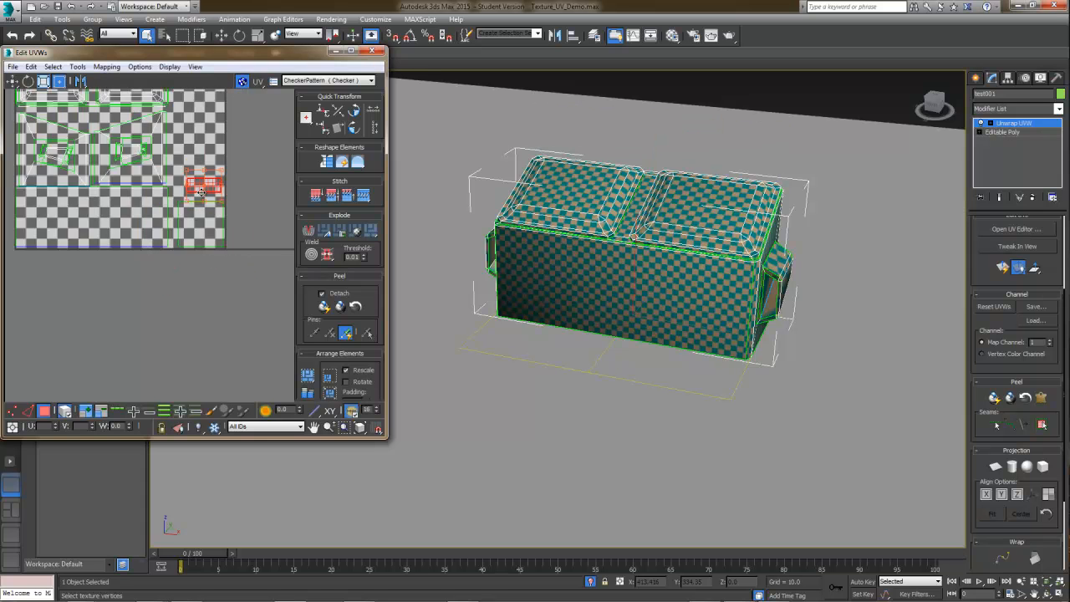
scroll(197, 198, "up", 4)
Step: Select all packed shells to check the complete layout against the dumpster model, and clear the selection
left_click_drag(211, 56, 311, 66)
middle_click_drag(256, 174, 272, 180)
middle_click_drag(678, 293, 736, 299)
middle_click_drag(370, 261, 363, 268)
left_click_drag(142, 113, 369, 336)
mouse_move(502, 322)
middle_mouse_down("alt")
mouse_move(530, 317)
mouse_move(446, 272)
mouse_move(445, 261)
middle_mouse_up("alt")
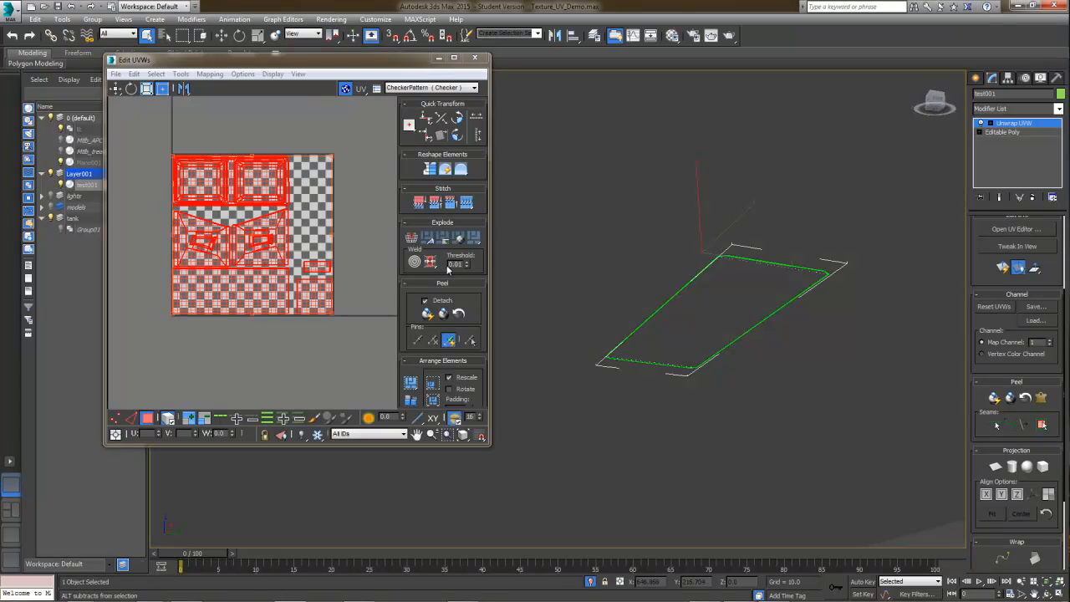
left_click(623, 295)
middle_click_drag(643, 287, 777, 357, "alt")
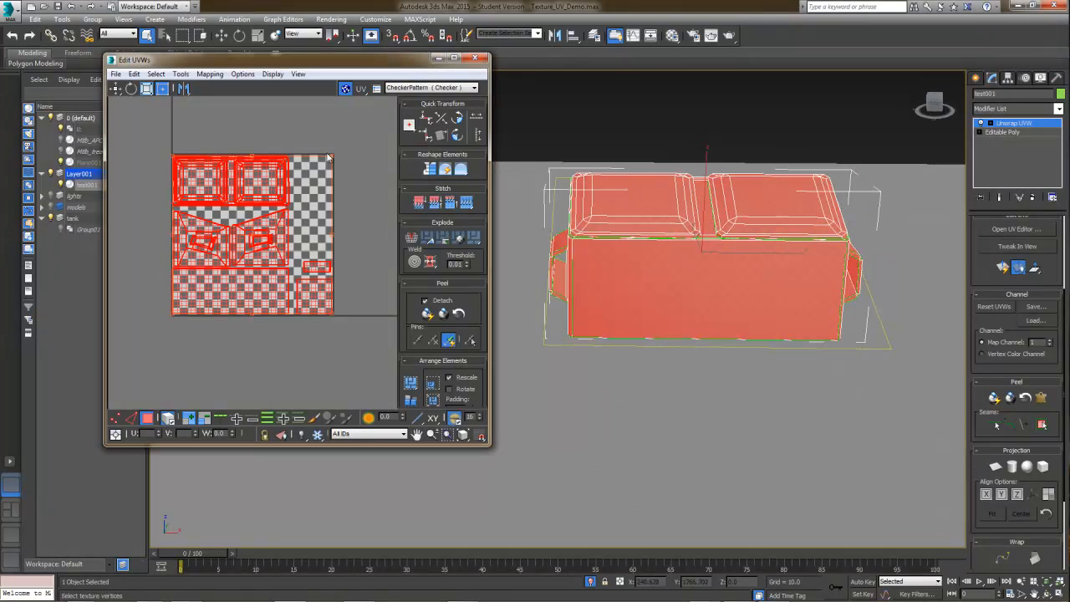
left_click(269, 122)
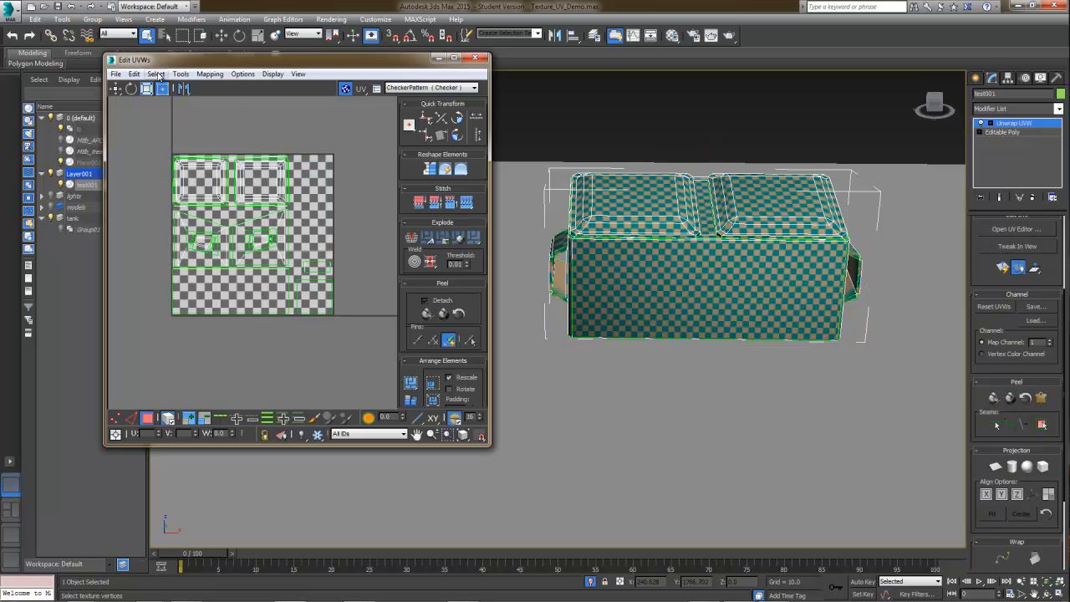
Step: Render the UV template at 1024 × 1024 with visible and seam edges, and bring the rendered map fully into view
left_click(179, 74)
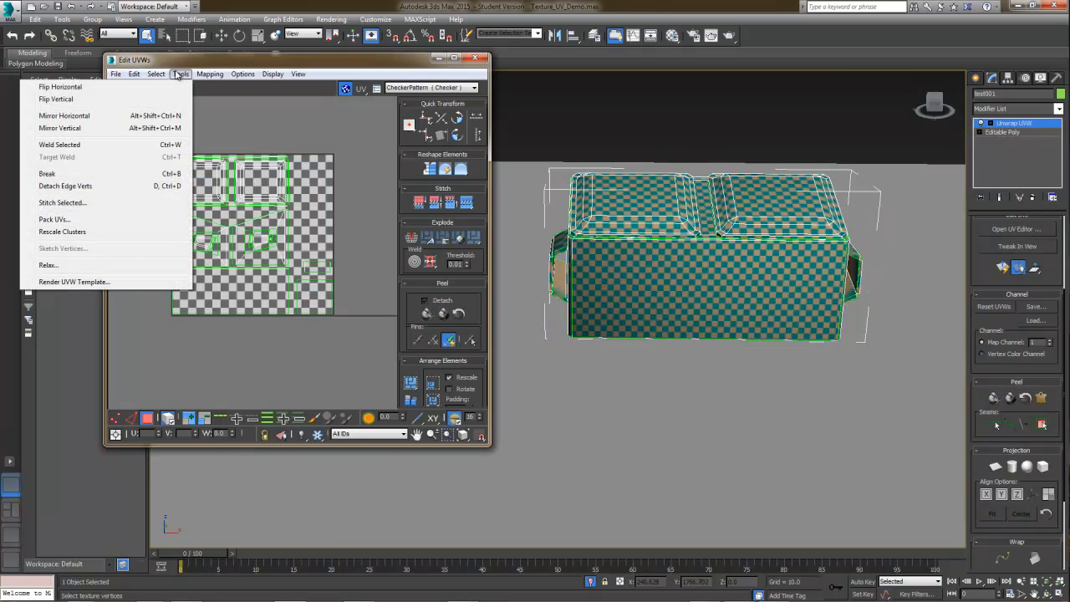
left_click(117, 285)
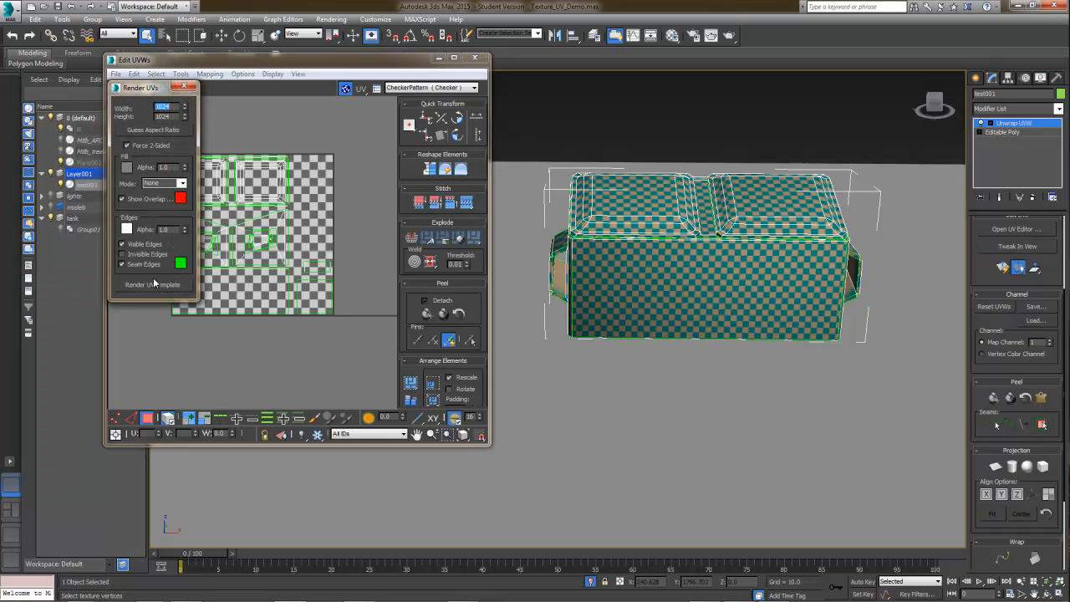
left_click(155, 285)
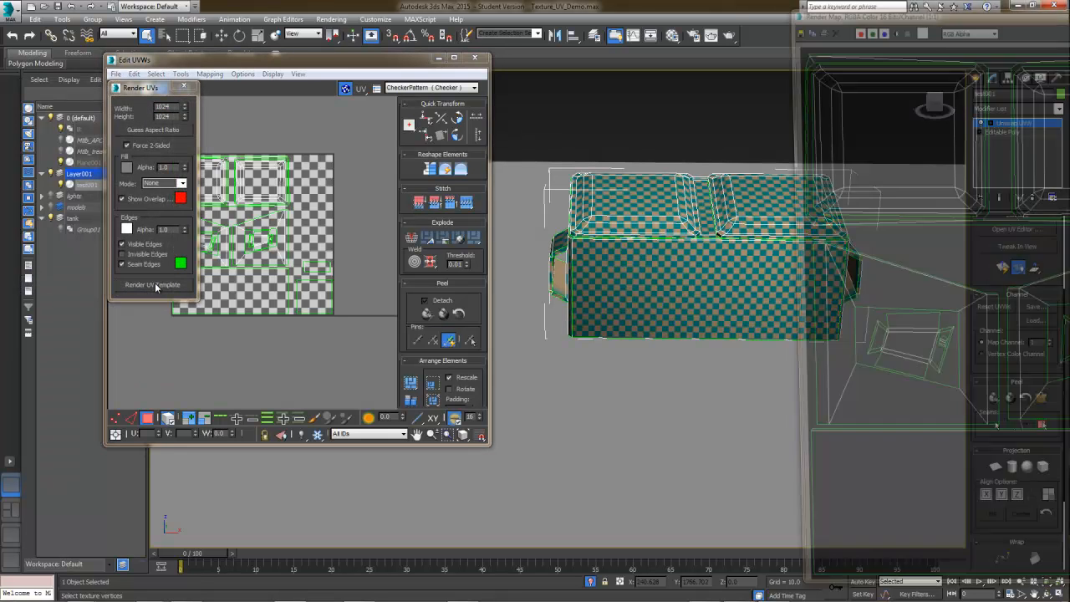
left_click_drag(939, 12, 489, 17)
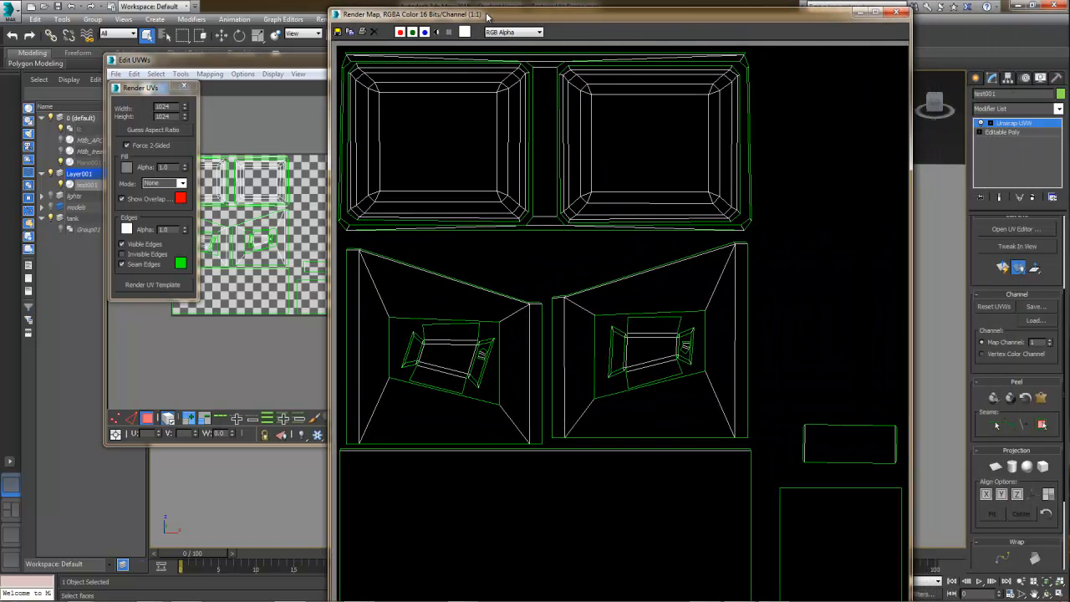